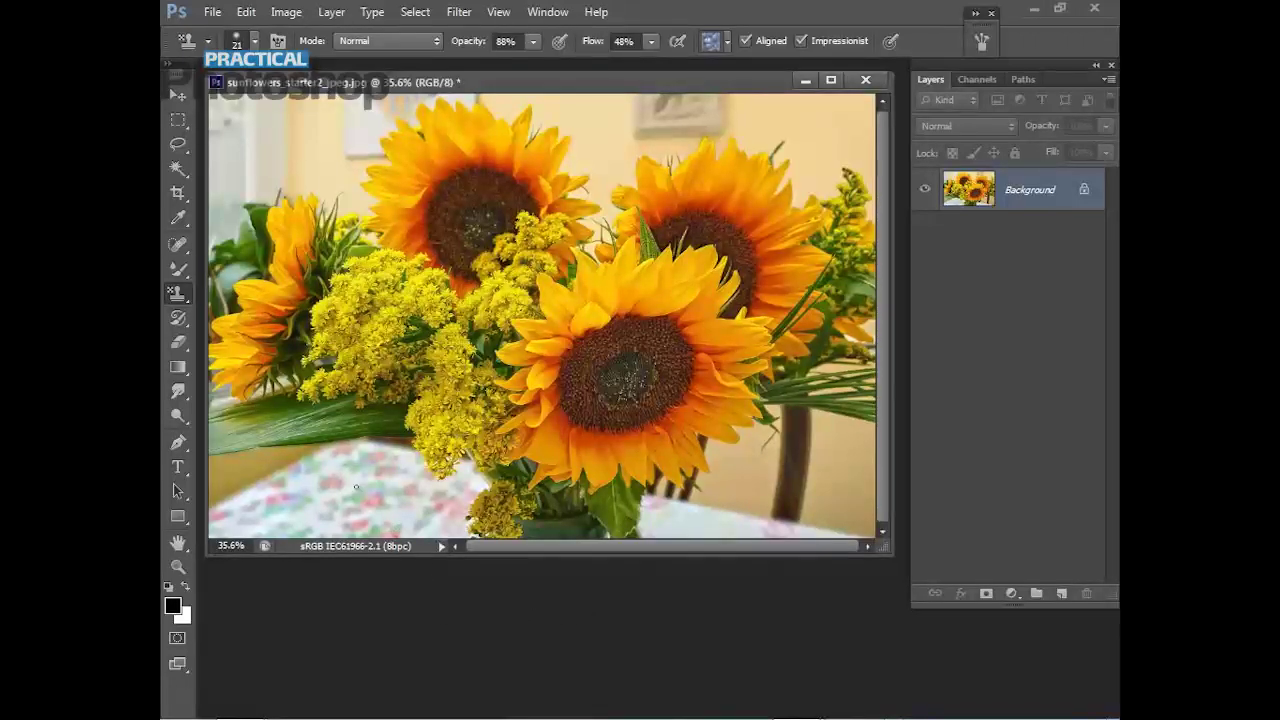
Load the "dc palette knife tool presets CS6" file into the Mixer Brush tool's presets.
left_click(180, 266)
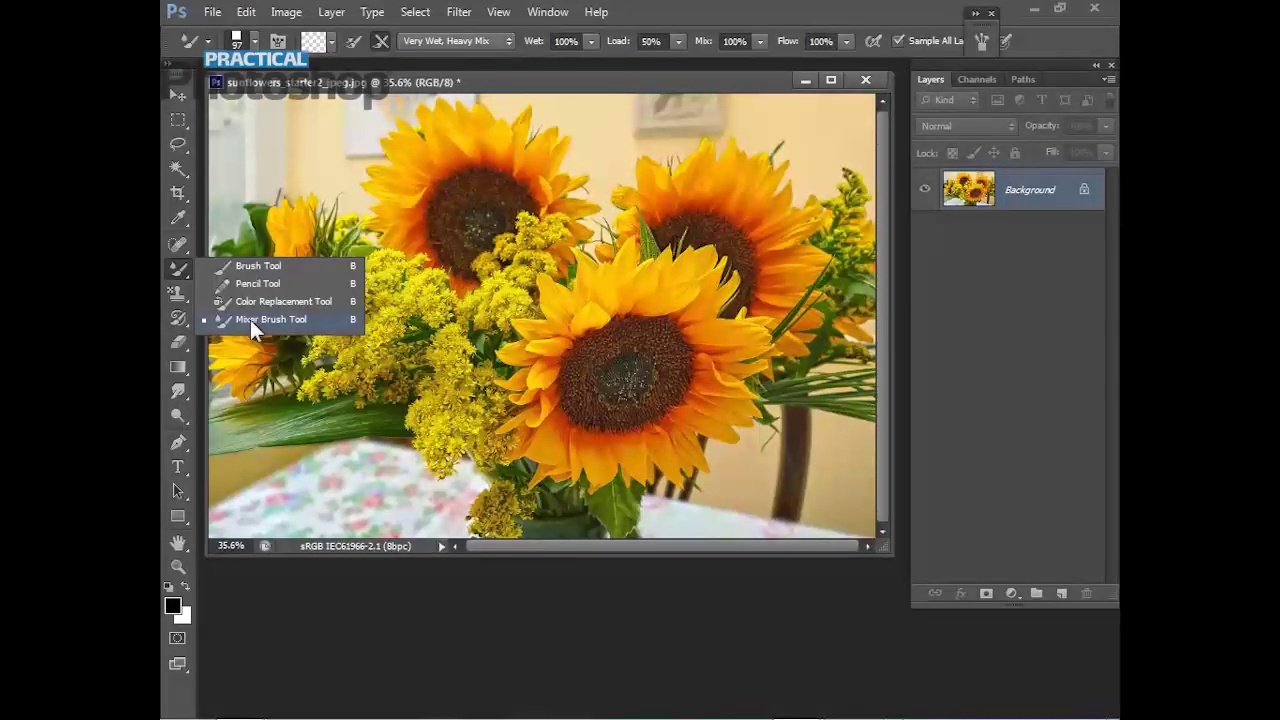
left_click(209, 41)
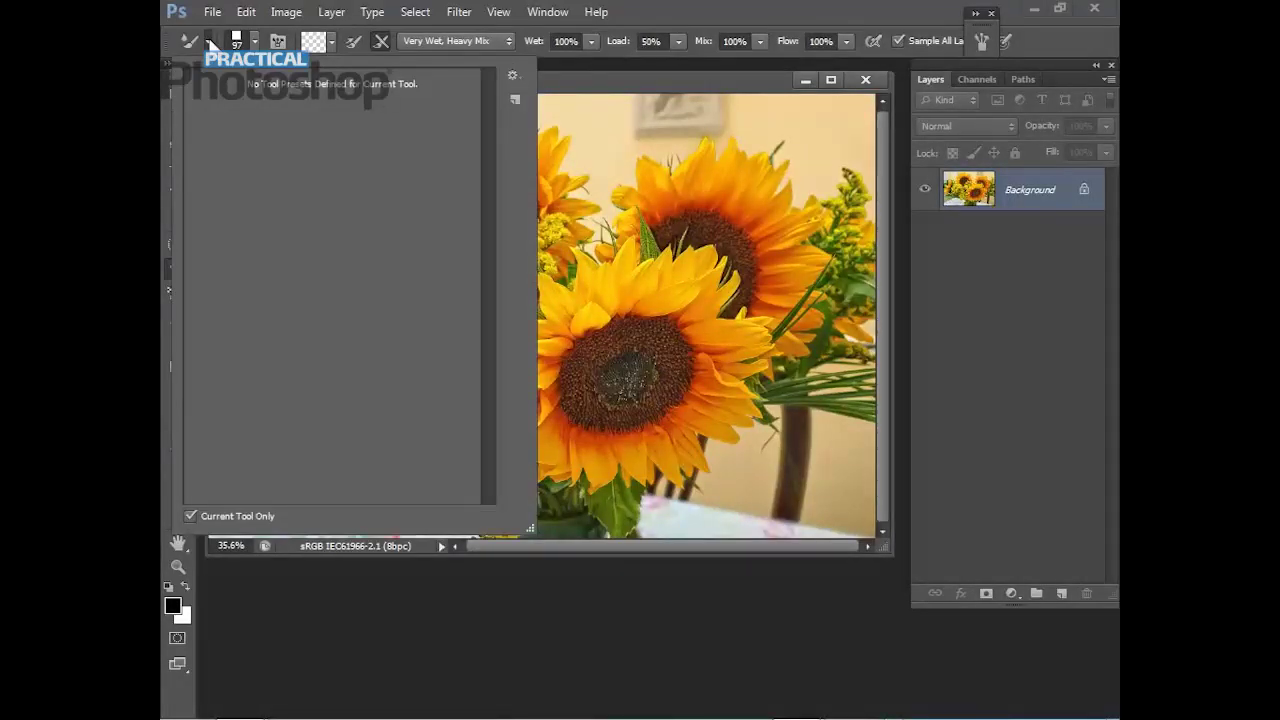
left_click(512, 77)
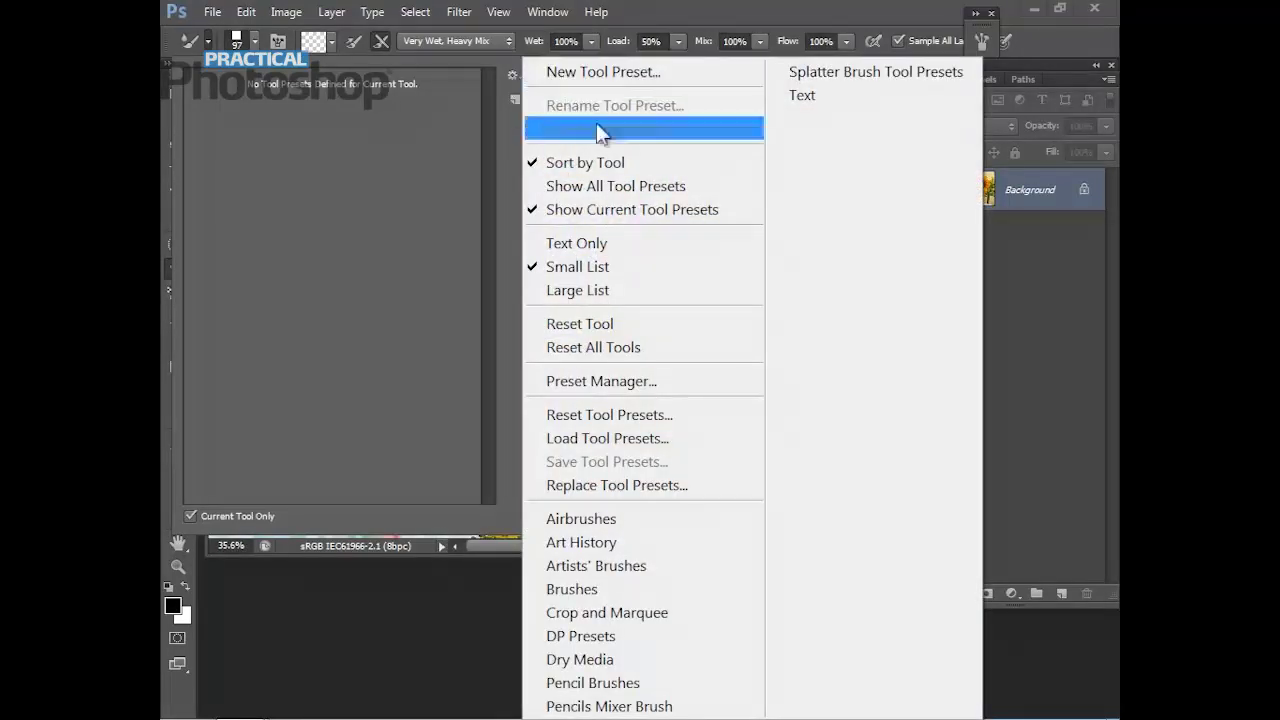
left_click(613, 436)
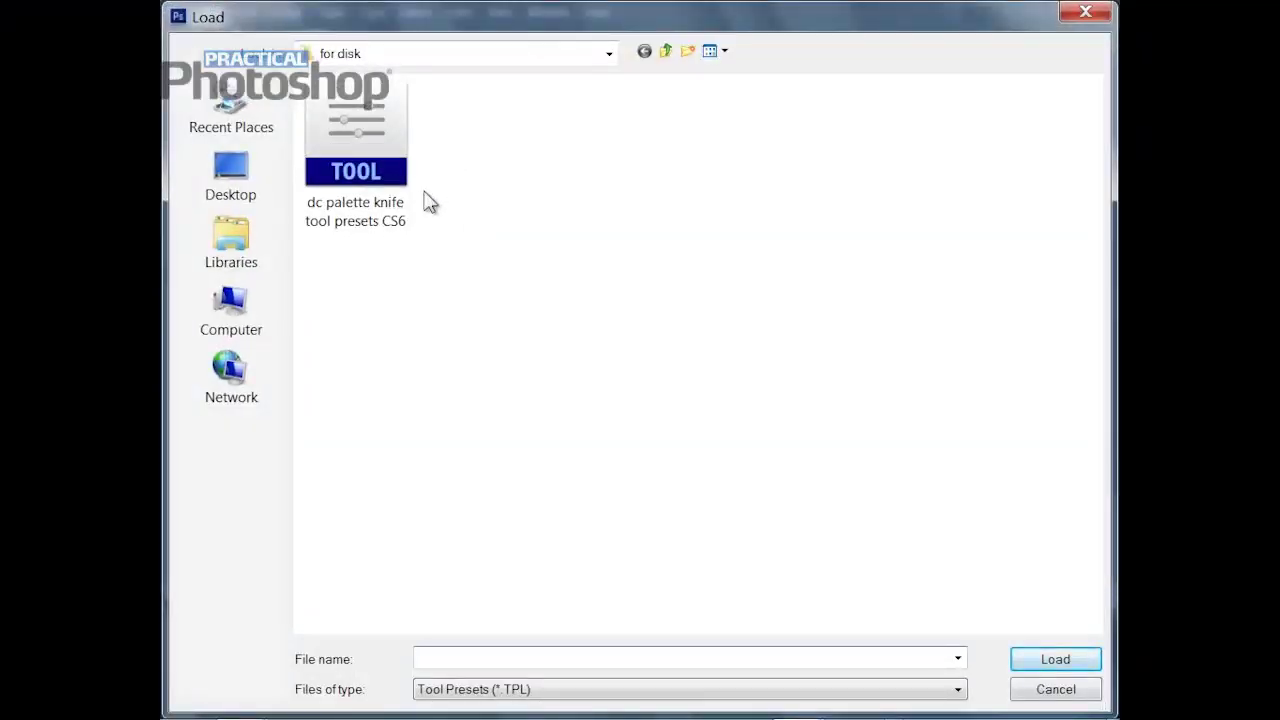
left_click(383, 199)
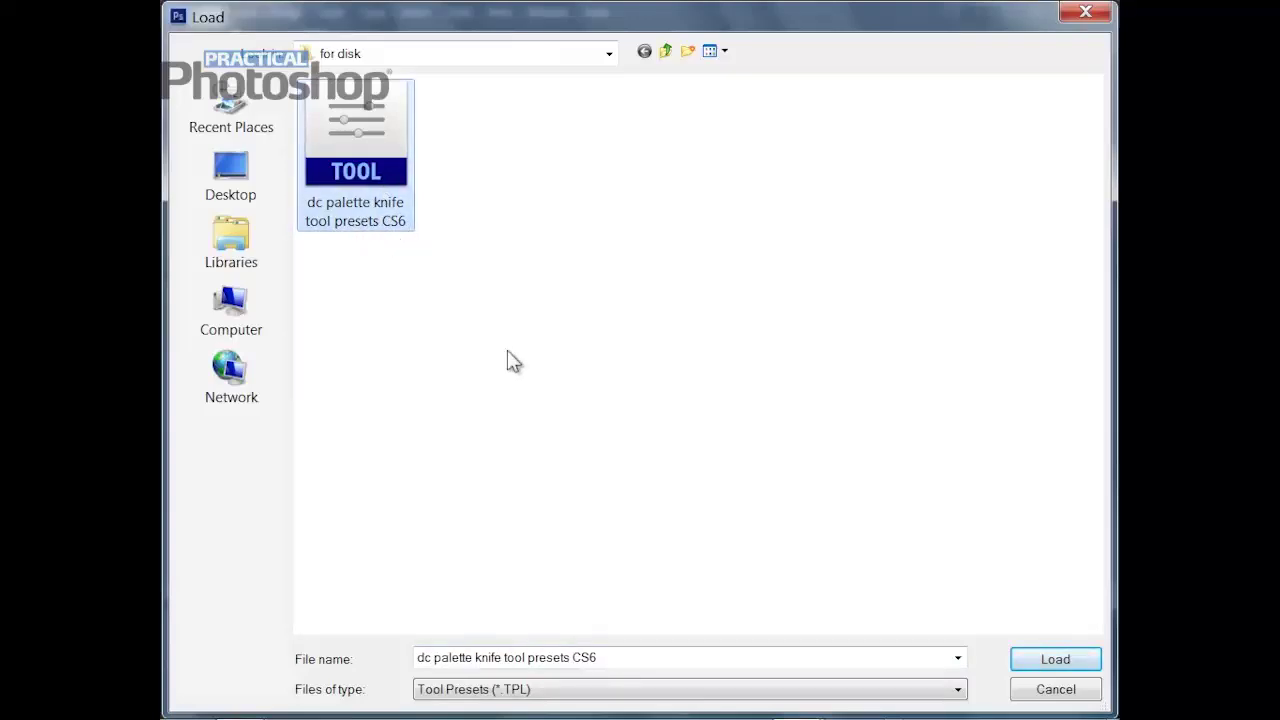
left_click(1055, 664)
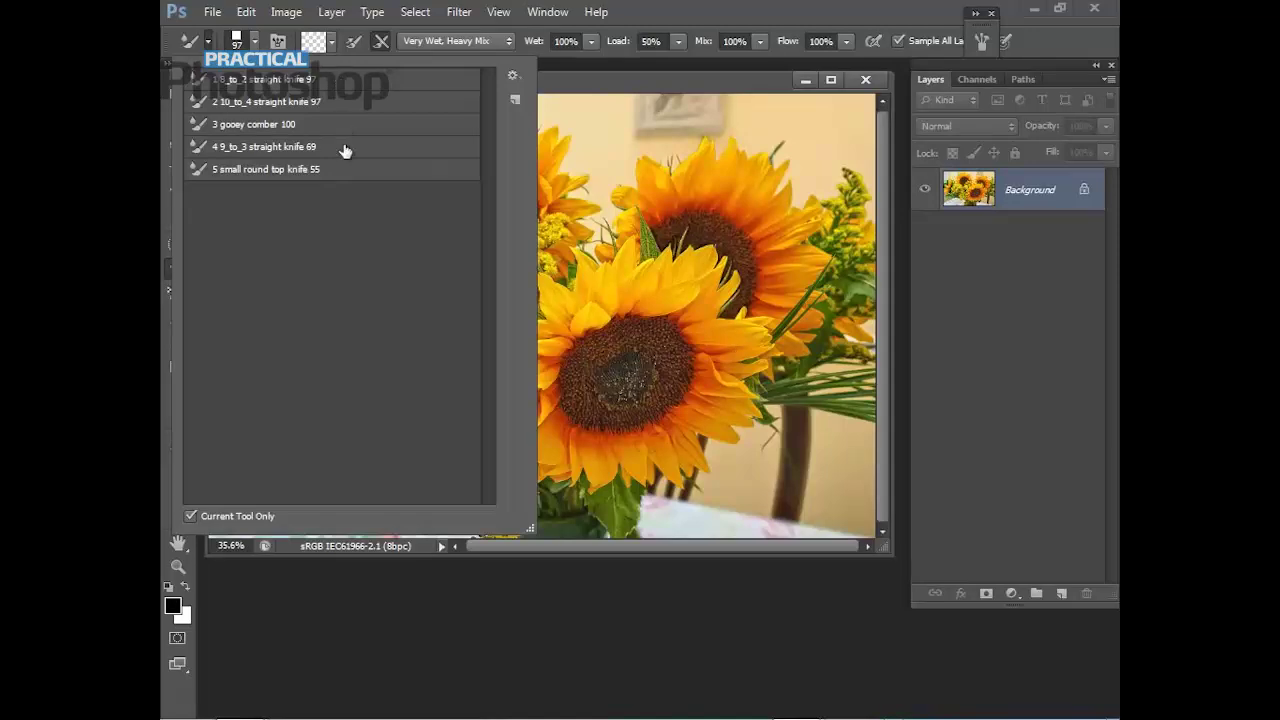
left_click(567, 597)
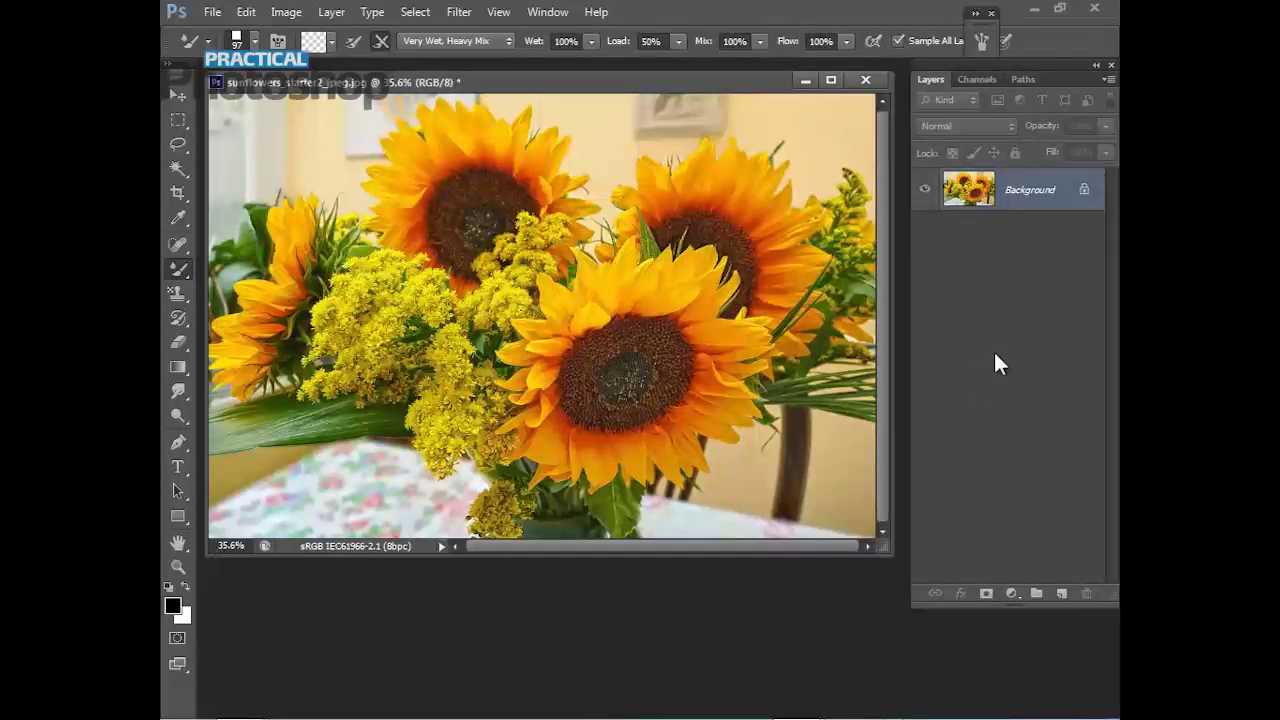
Duplicate the Background layer and name the copy "1 8_to_2 with source".
right_click(1018, 200)
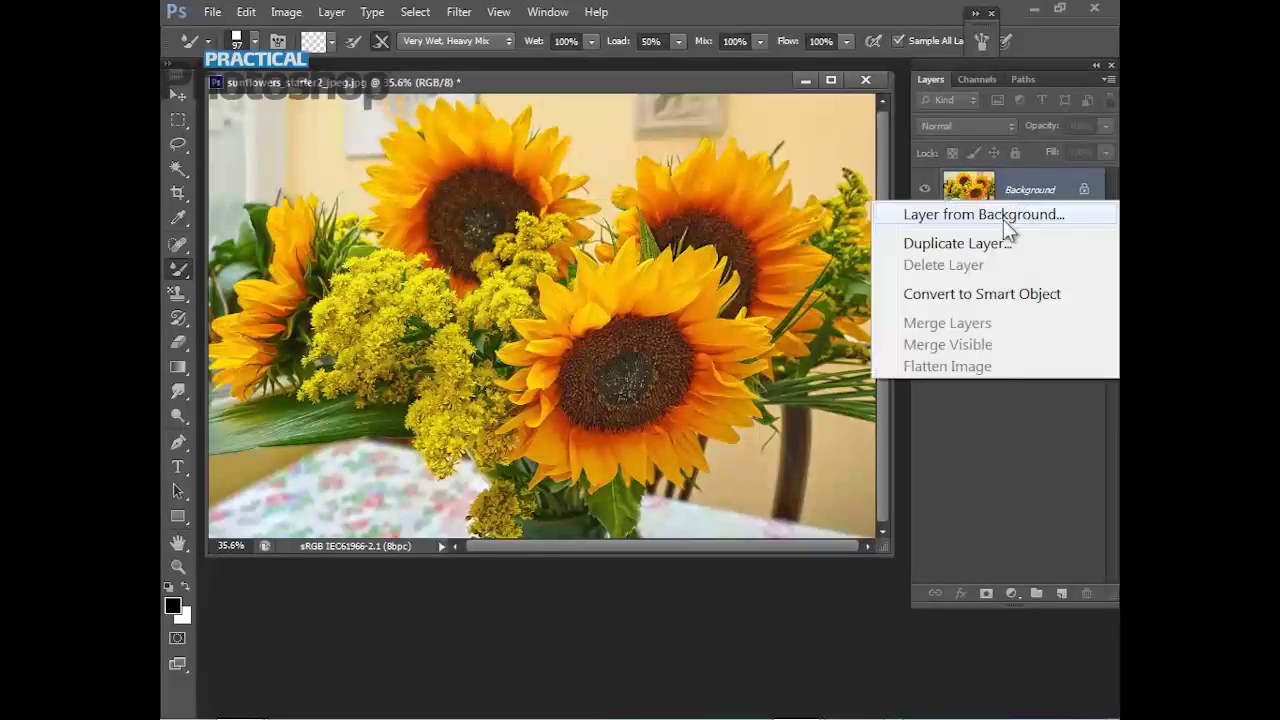
left_click(965, 243)
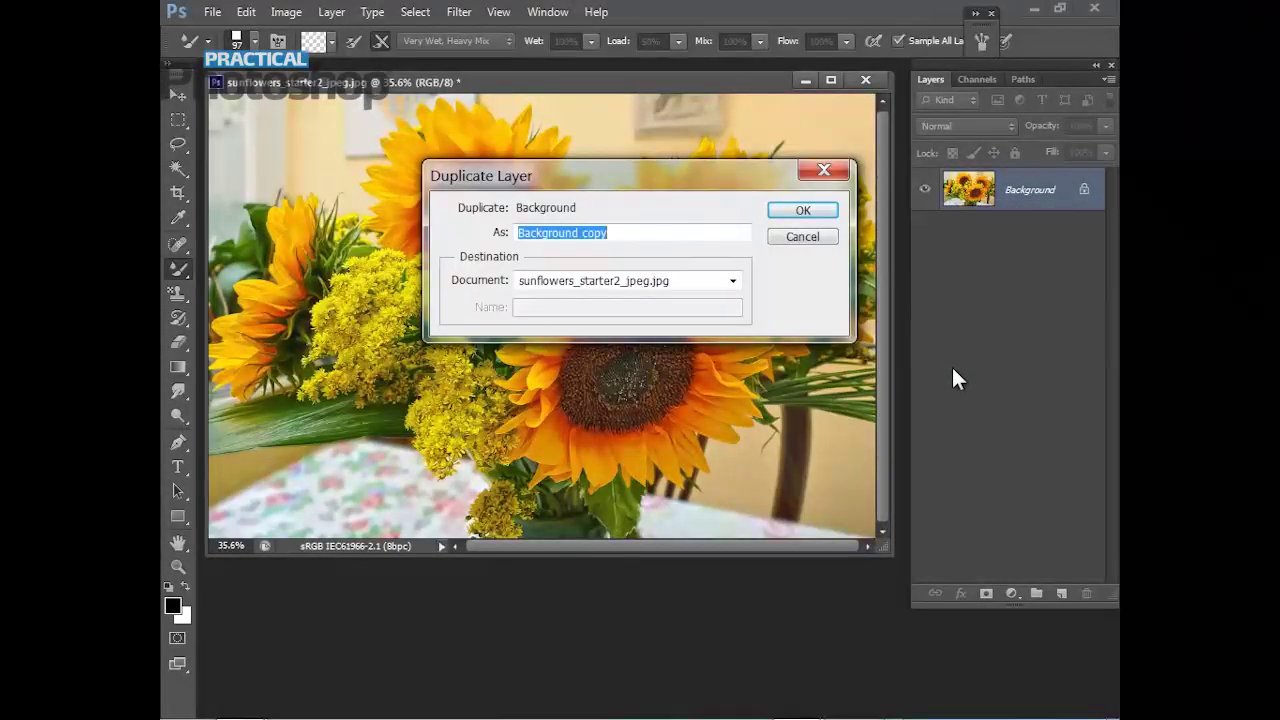
type("1")
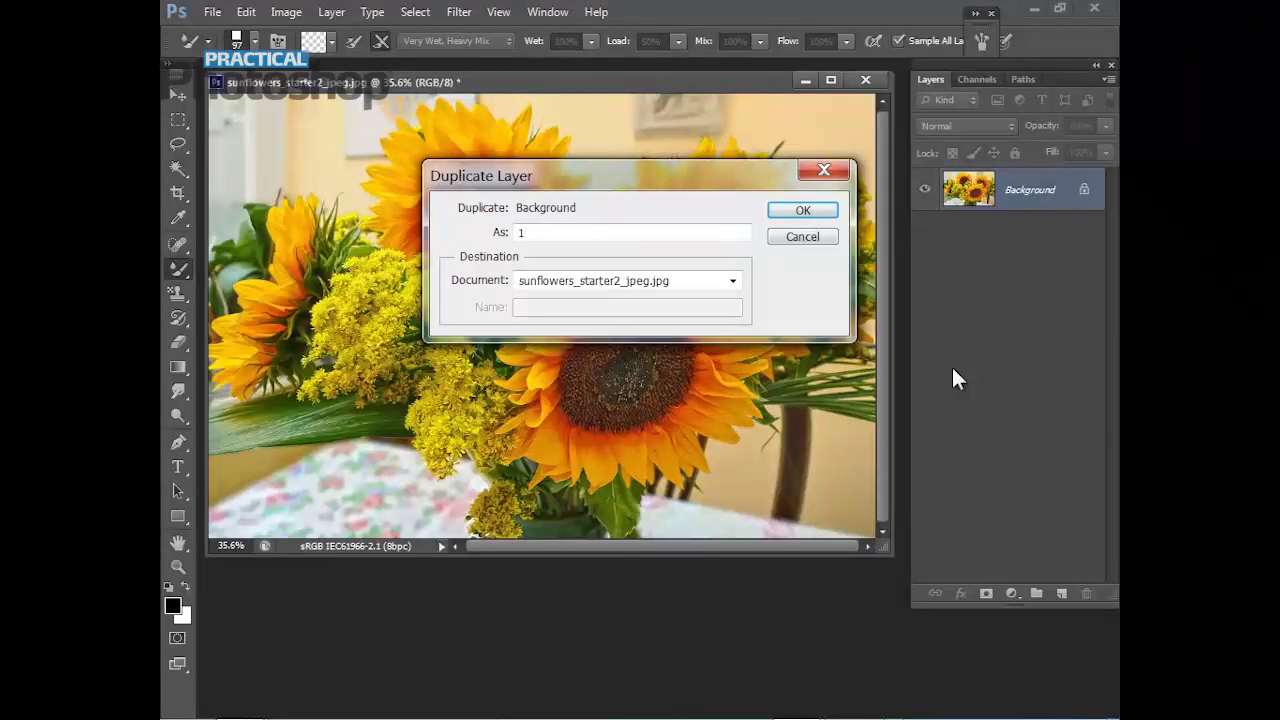
type(" 8")
type(" to_2 with source")
left_click(813, 211)
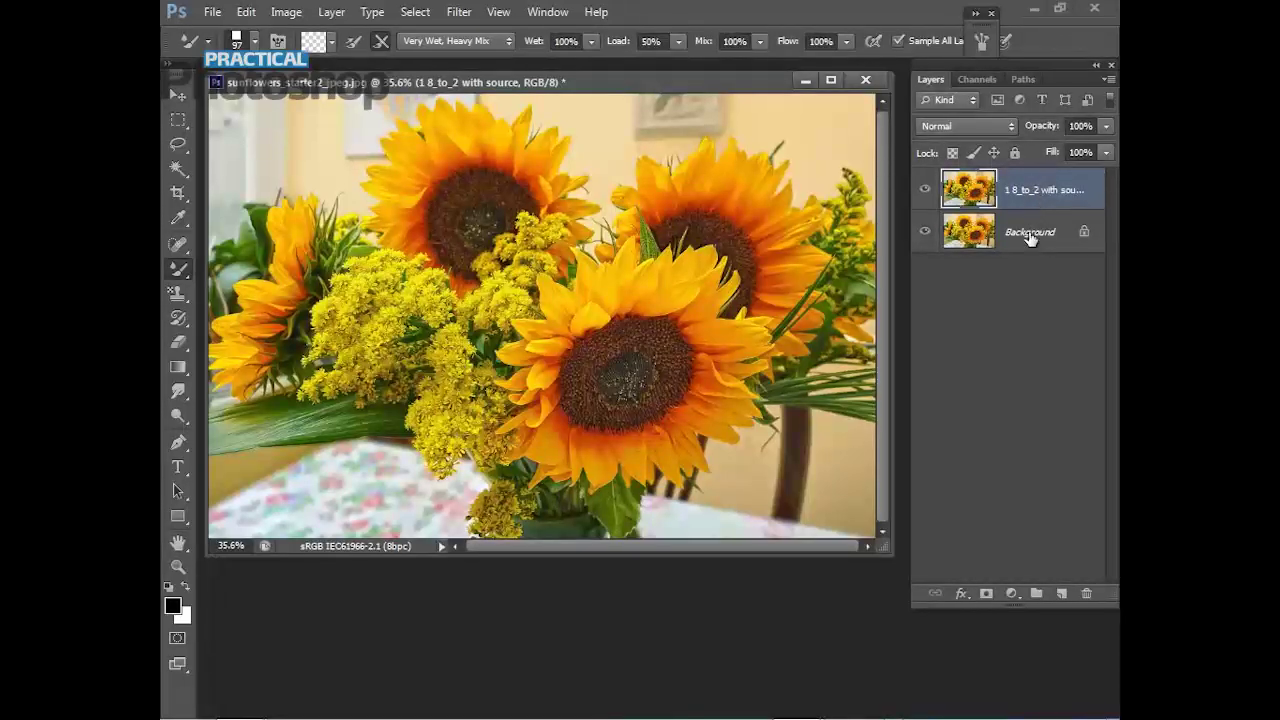
Duplicate the "1 8_to_2 with source" layer and name the copy "source".
right_click(1022, 189)
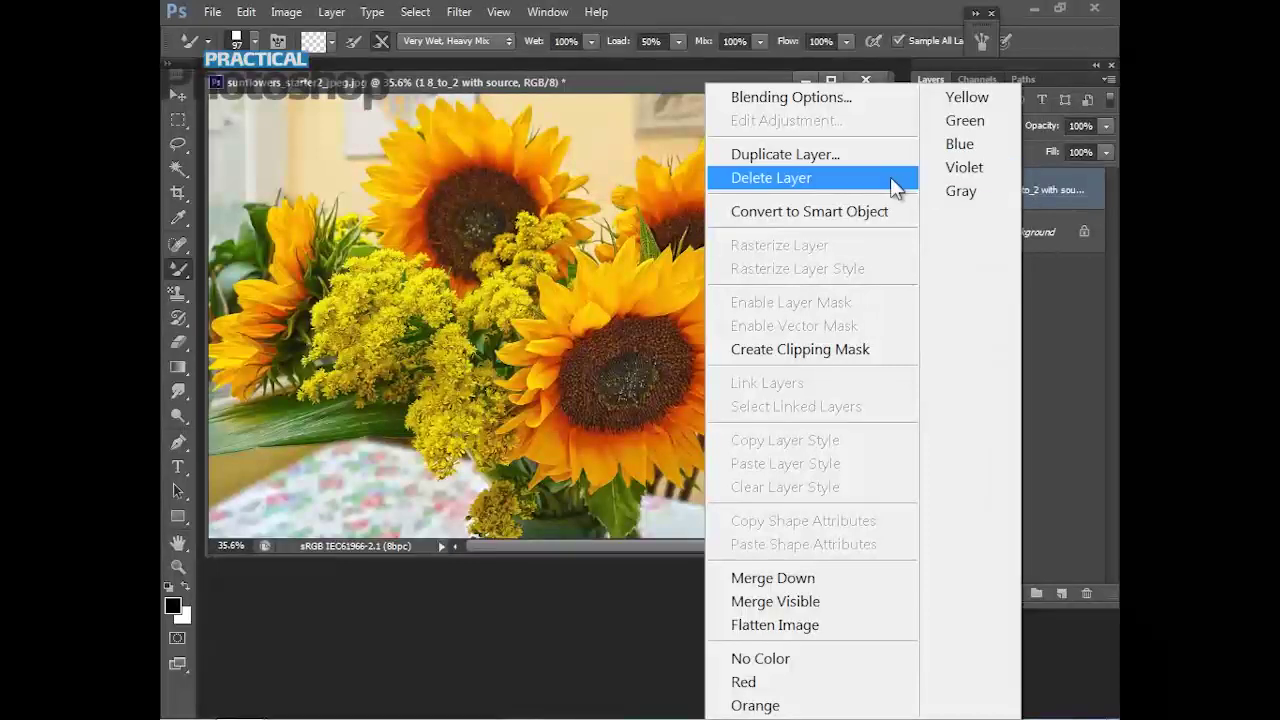
left_click(847, 156)
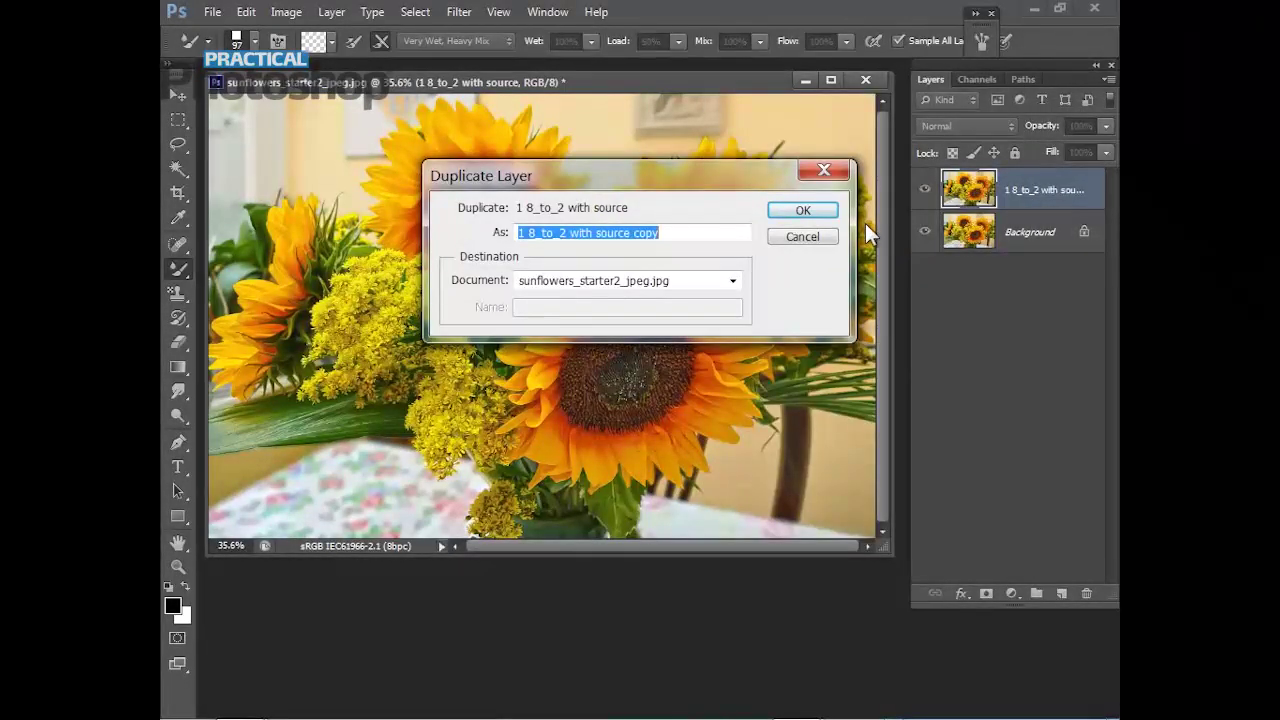
type("source")
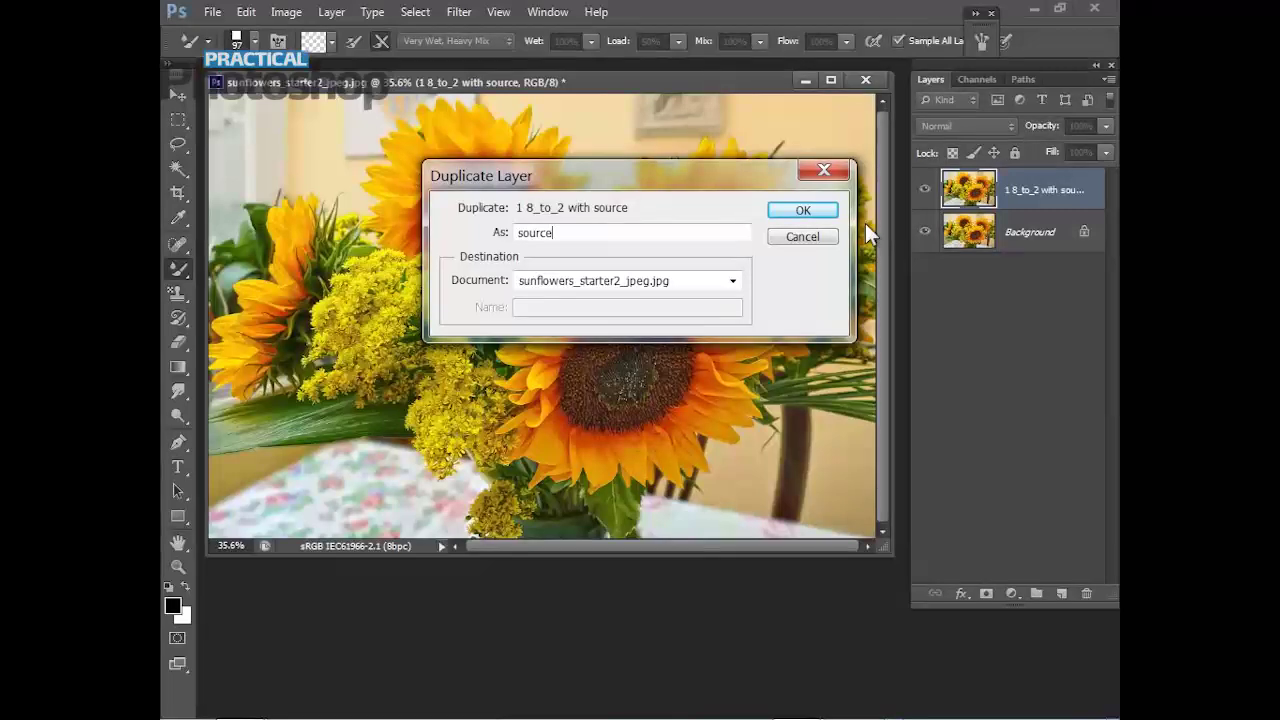
left_click(803, 213)
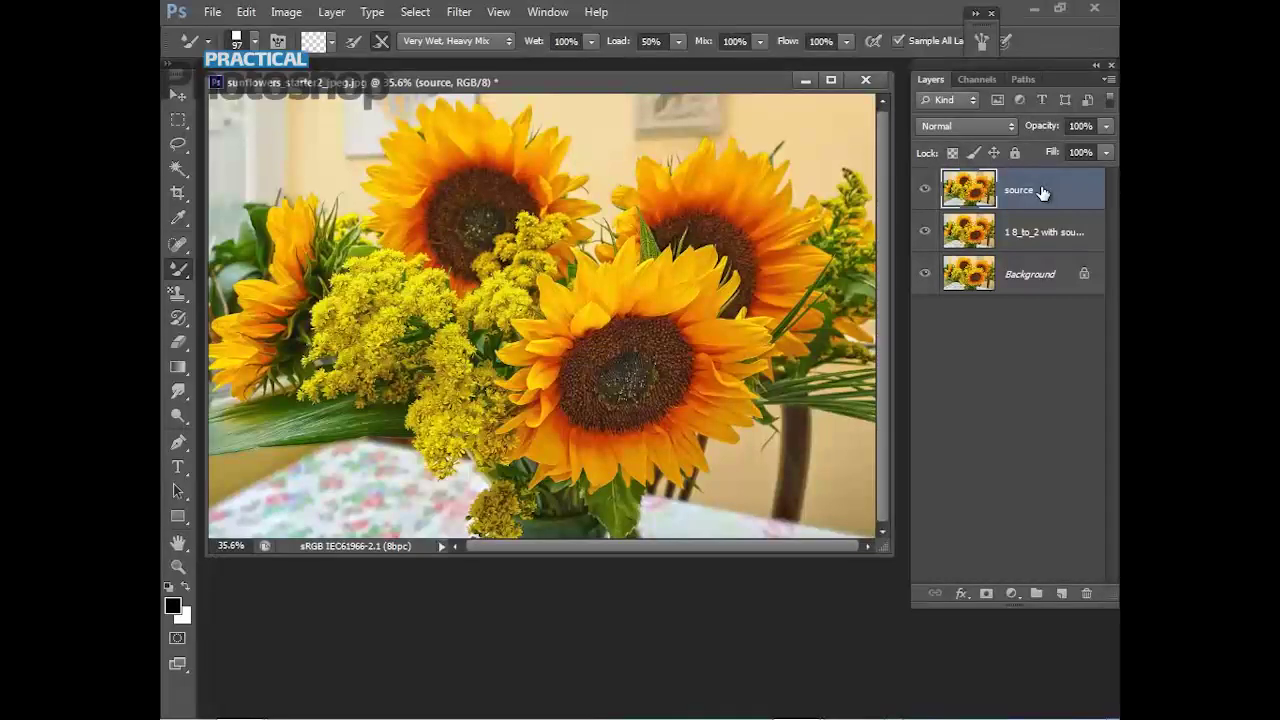
Reduce the source layer's fill to 14% and deselect the layer.
left_click(1107, 152)
left_click_drag(1035, 170, 1023, 170)
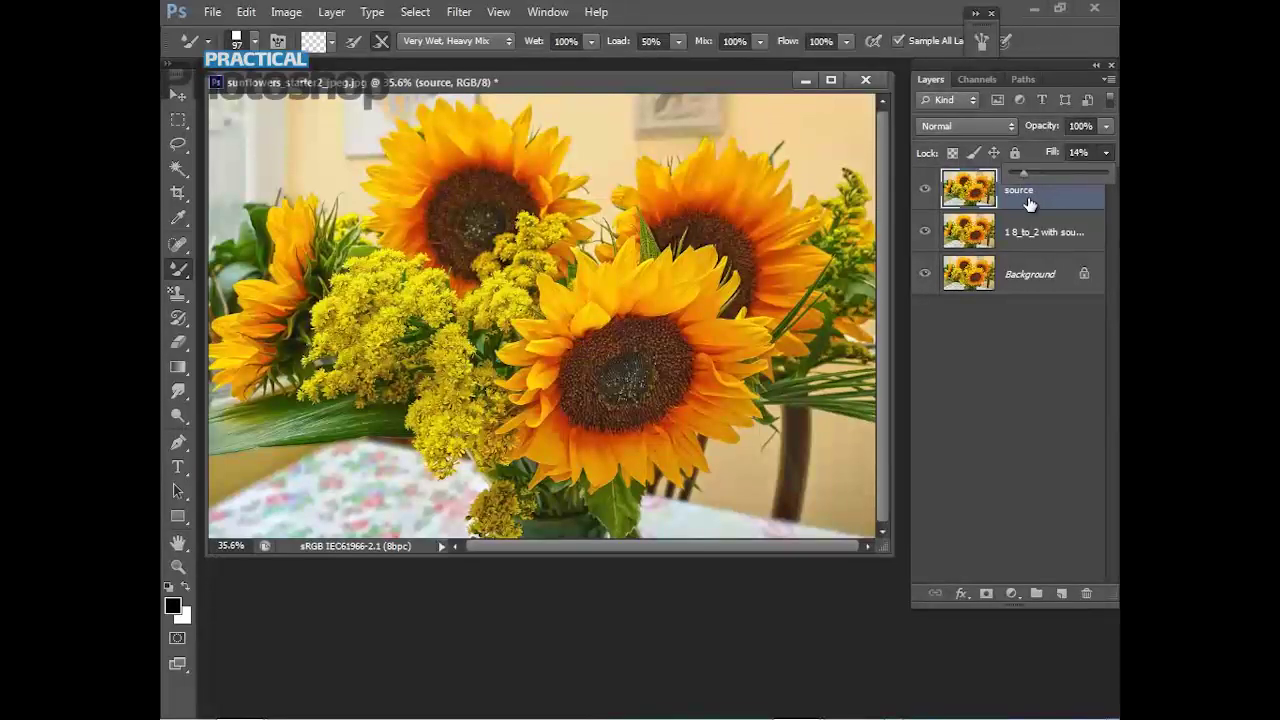
left_click(1049, 194)
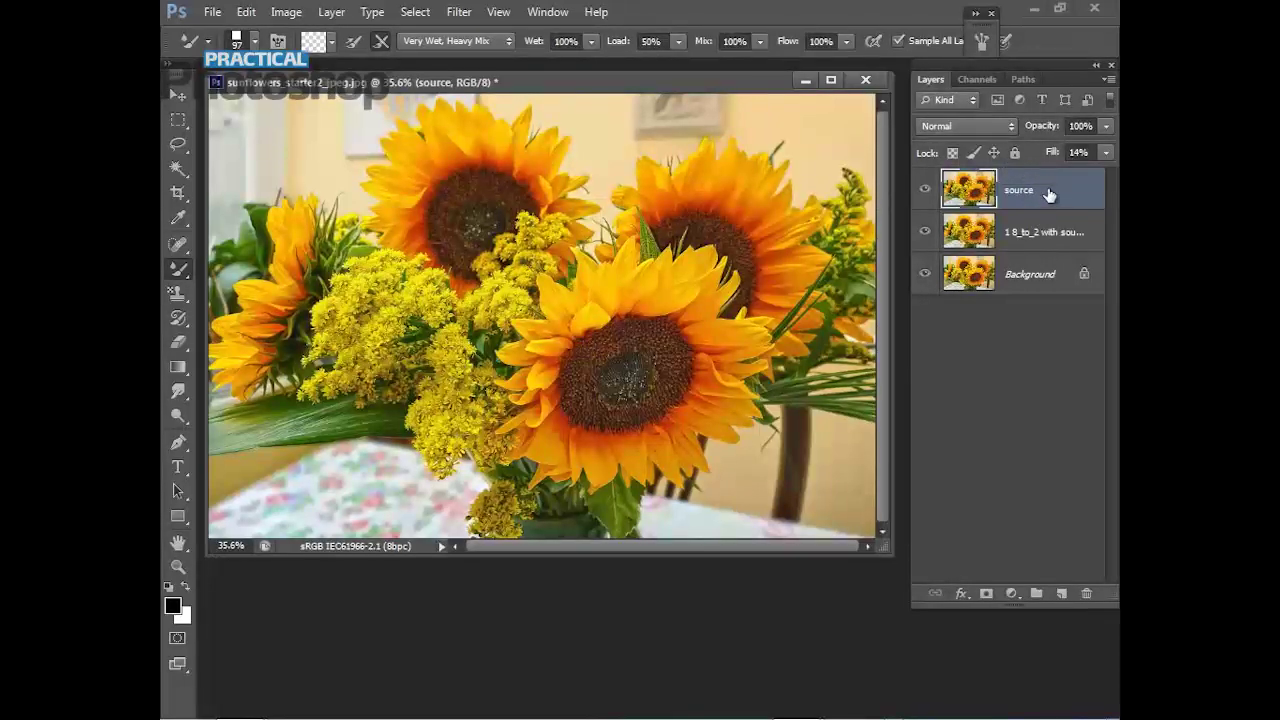
left_click(998, 347)
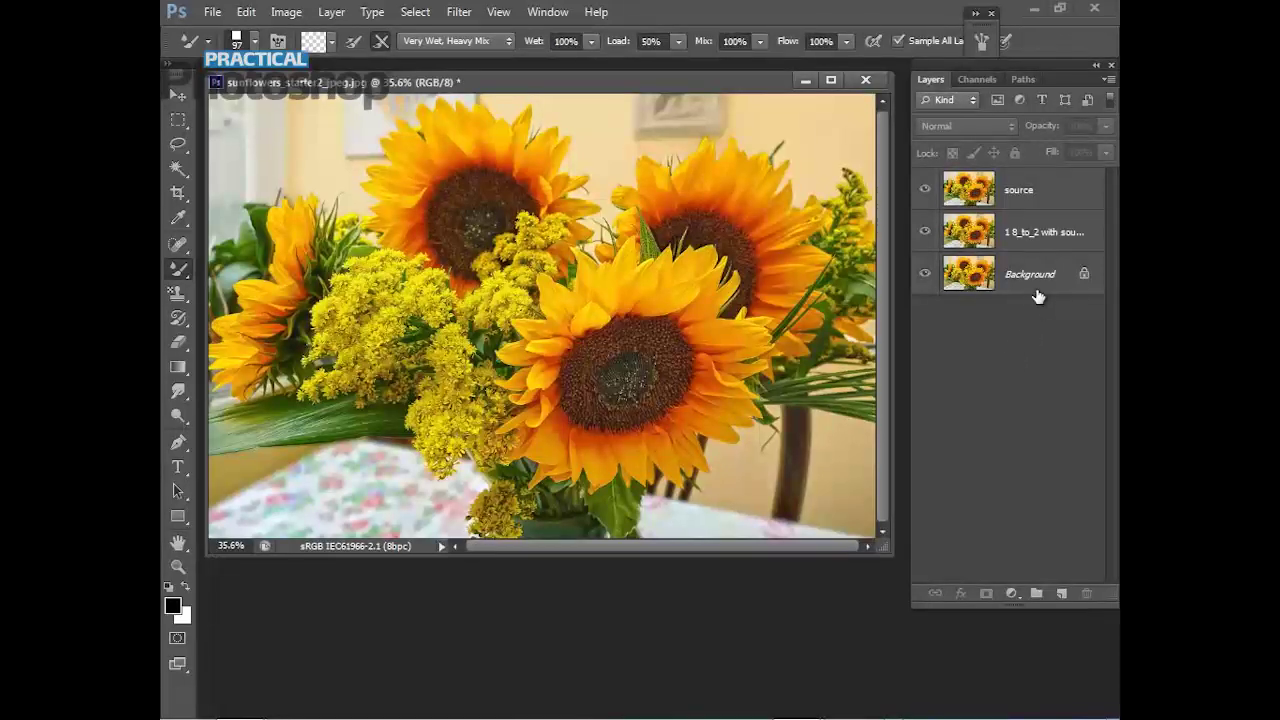
Add an empty layer directly beneath the source layer and hide the two photo layers below it.
left_click(1062, 596)
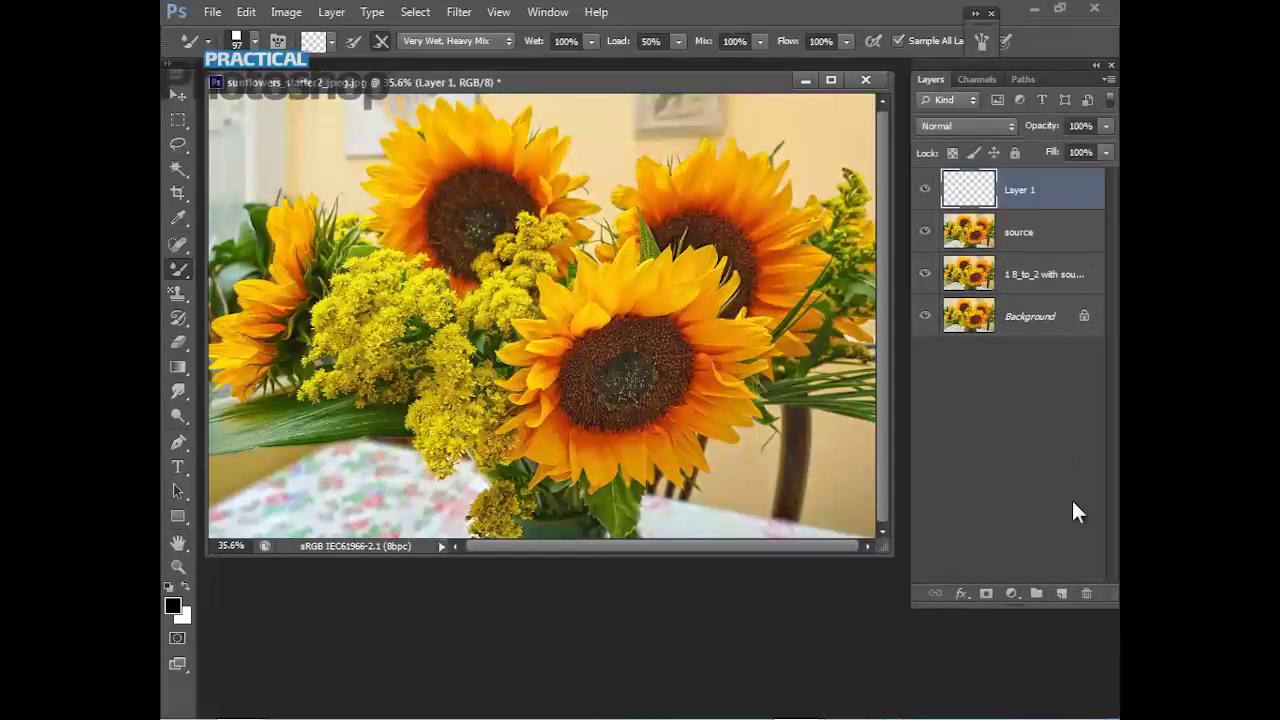
left_click_drag(1051, 194, 1045, 274)
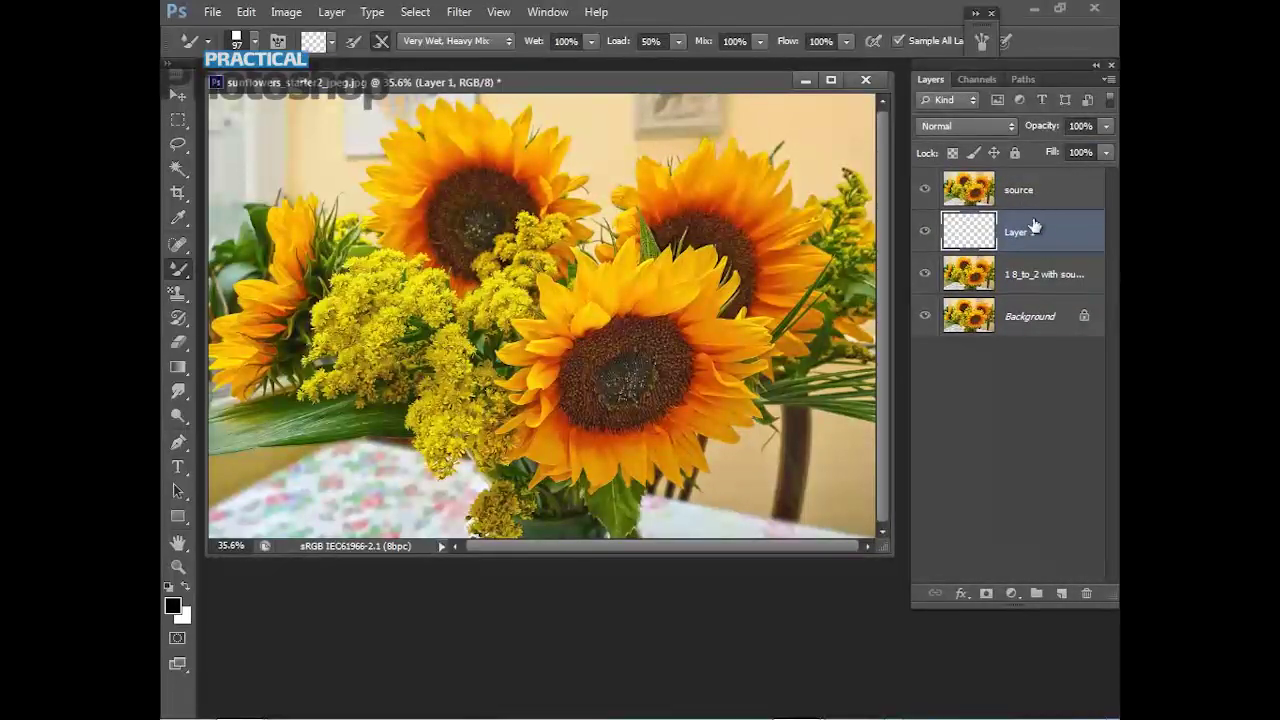
left_click(924, 273)
left_click(924, 317)
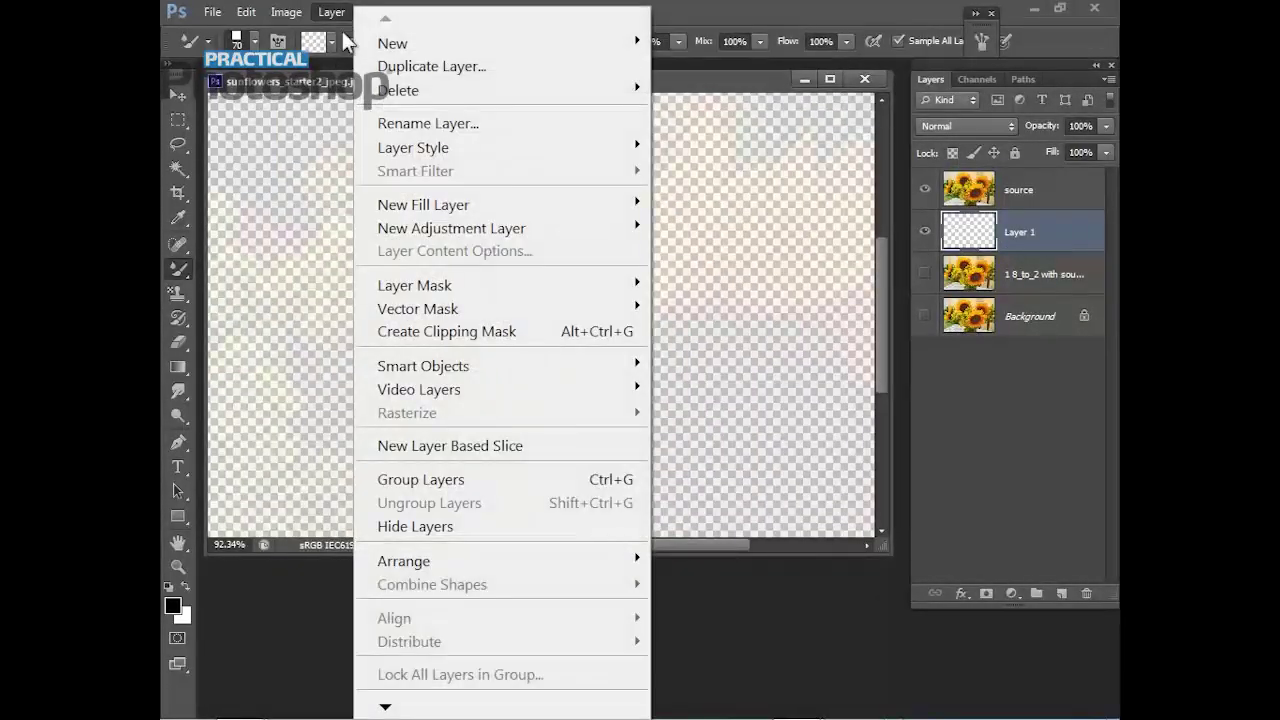
Rename the new empty layer "1 8_to_2 with source".
left_click(383, 125)
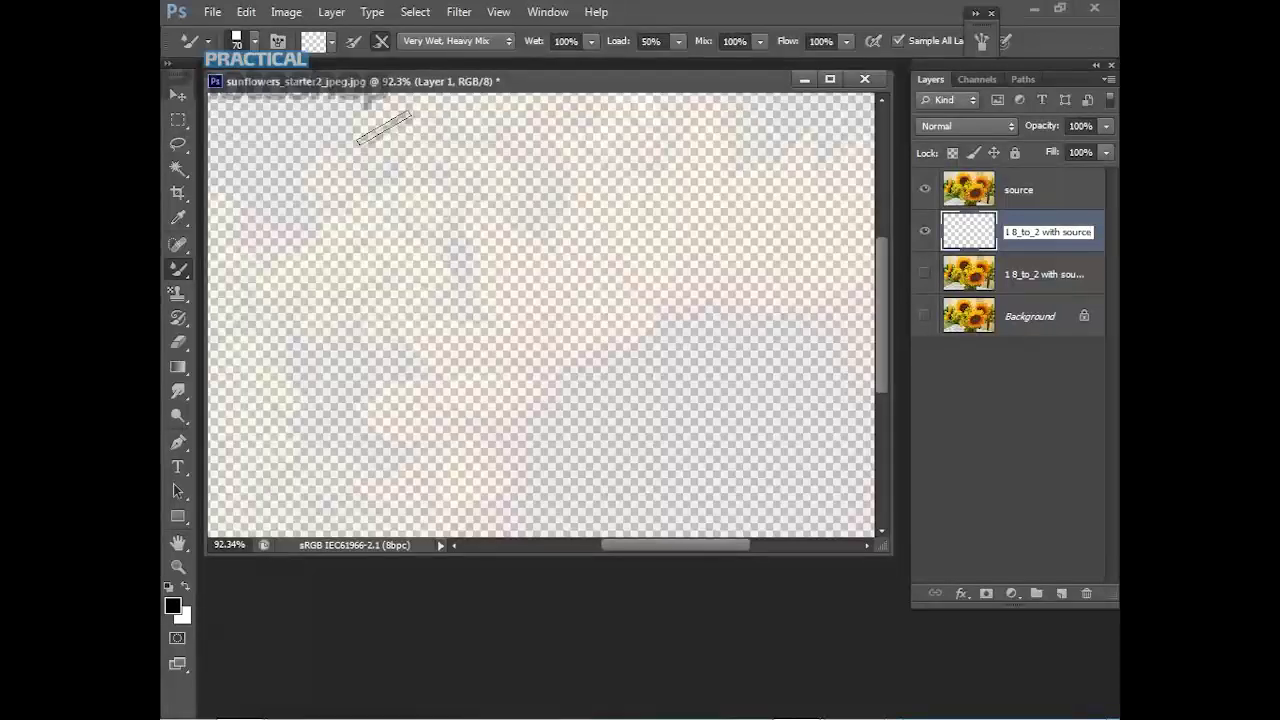
left_click(527, 473)
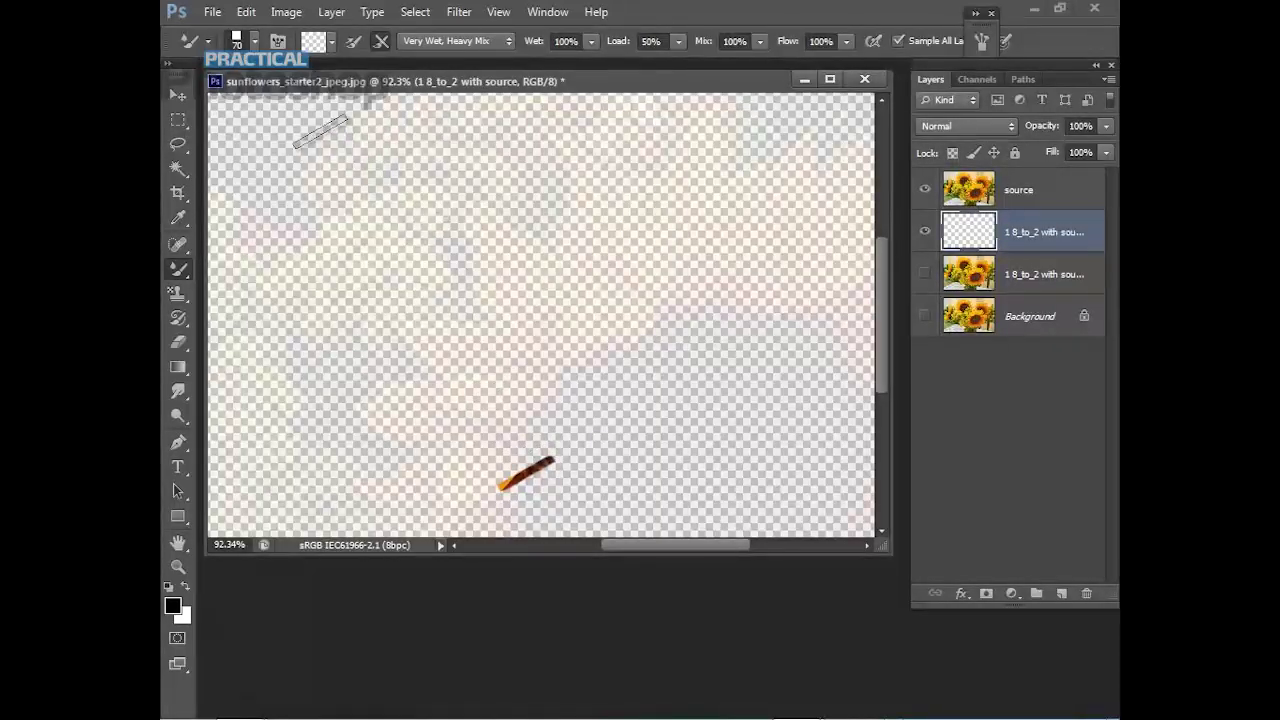
Paint Mixer Brush strokes over the yellow filler flowers and the front sunflower's upper petals, checking them with the source layer briefly hidden.
left_click(200, 40)
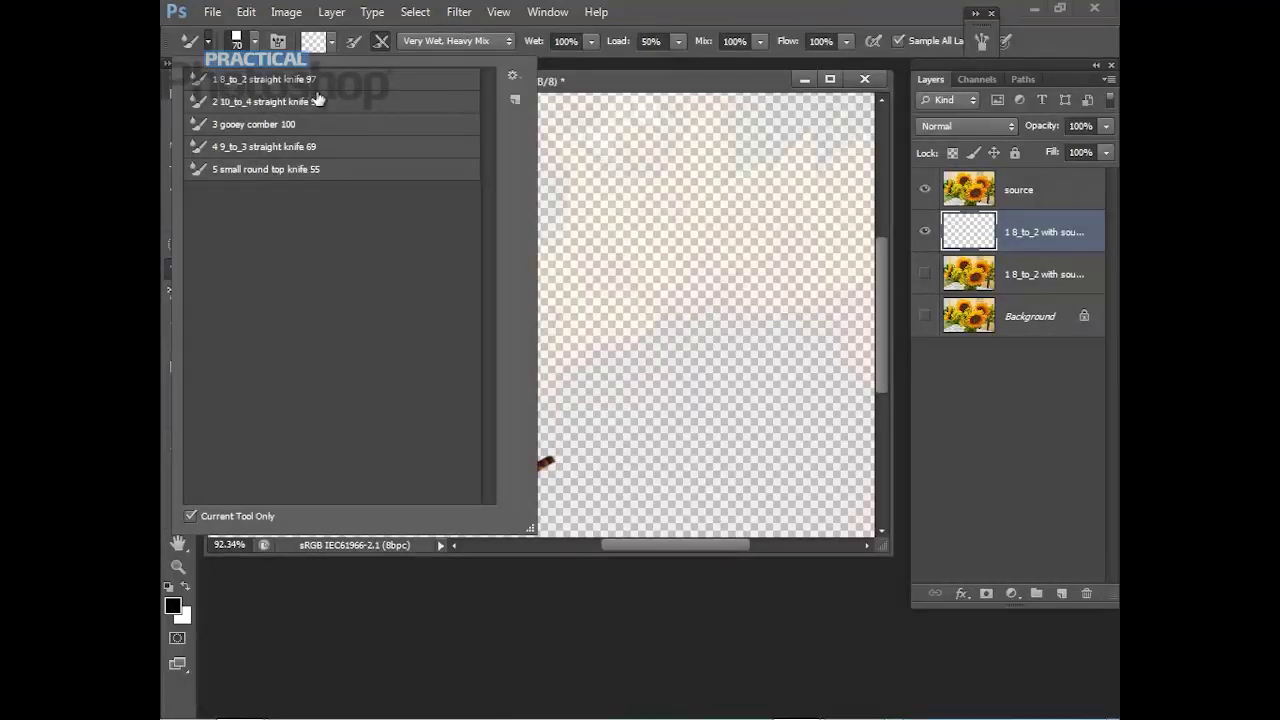
left_click(562, 78)
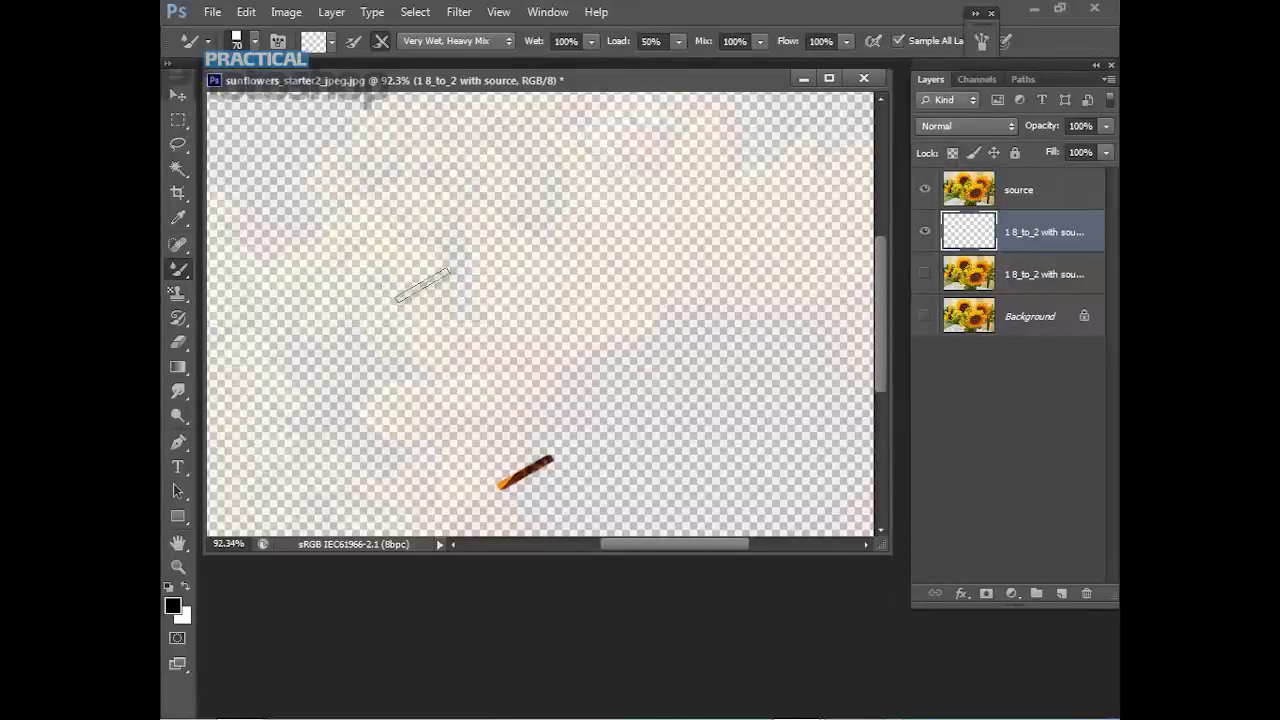
mouse_move(499, 222)
left_mouse_down()
mouse_move(506, 287)
mouse_move(523, 264)
mouse_move(540, 275)
mouse_move(532, 226)
mouse_move(548, 244)
mouse_move(531, 208)
mouse_move(552, 238)
mouse_move(544, 200)
mouse_move(587, 190)
mouse_move(445, 240)
mouse_move(475, 250)
mouse_move(472, 220)
mouse_move(491, 215)
mouse_move(457, 205)
mouse_move(399, 243)
mouse_move(393, 290)
mouse_move(433, 300)
mouse_move(450, 258)
mouse_move(468, 288)
mouse_move(481, 270)
mouse_move(484, 316)
mouse_move(552, 307)
mouse_move(539, 311)
mouse_move(545, 294)
mouse_move(566, 292)
mouse_move(563, 259)
mouse_move(585, 277)
mouse_move(591, 210)
mouse_move(600, 225)
mouse_move(607, 198)
mouse_move(646, 202)
mouse_move(596, 125)
mouse_move(593, 143)
mouse_move(548, 152)
left_mouse_up()
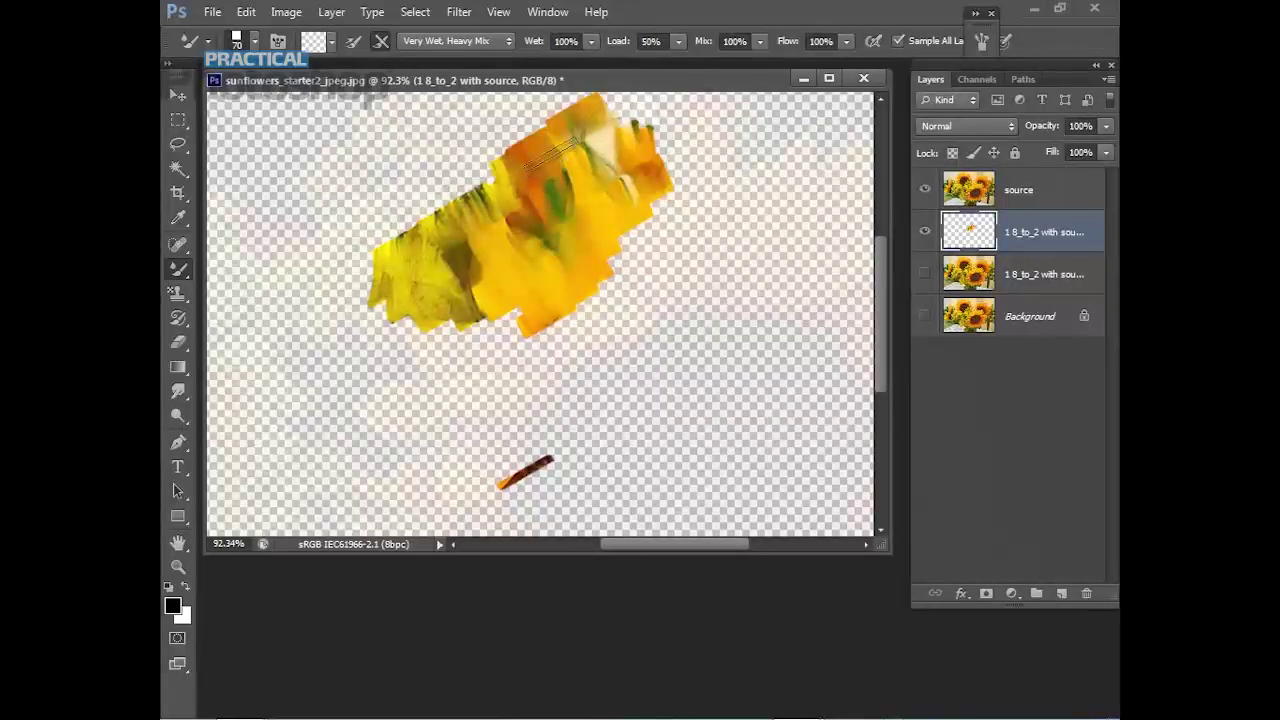
mouse_move(402, 218)
left_mouse_down()
mouse_move(360, 228)
mouse_move(353, 260)
mouse_move(375, 327)
mouse_move(395, 341)
mouse_move(453, 369)
mouse_move(464, 336)
mouse_move(502, 327)
mouse_move(521, 364)
mouse_move(549, 317)
mouse_move(579, 345)
mouse_move(627, 230)
mouse_move(628, 274)
mouse_move(666, 232)
mouse_move(689, 162)
mouse_move(670, 129)
mouse_move(605, 98)
mouse_move(662, 155)
mouse_move(703, 285)
mouse_move(718, 228)
mouse_move(707, 181)
mouse_move(734, 208)
mouse_move(715, 113)
mouse_move(680, 93)
mouse_move(689, 217)
mouse_move(647, 364)
mouse_move(623, 348)
mouse_move(567, 368)
mouse_move(570, 415)
mouse_move(470, 372)
mouse_move(503, 405)
mouse_move(560, 362)
left_mouse_up()
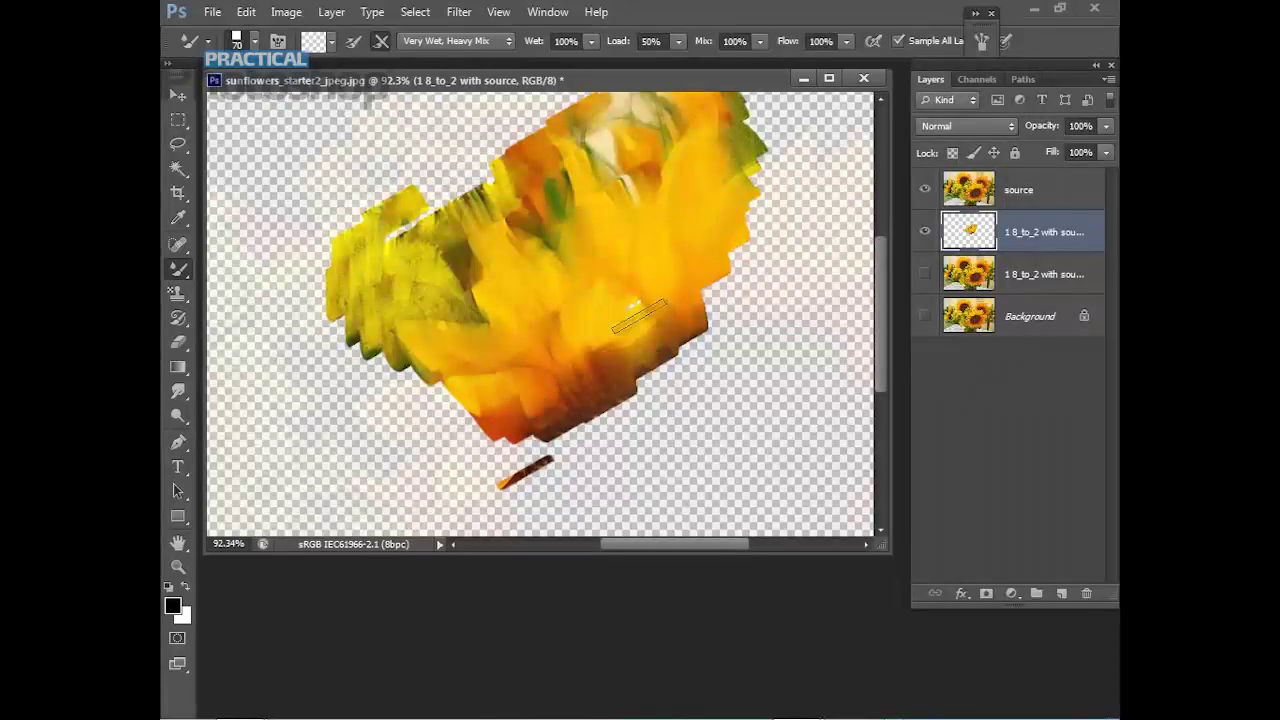
left_click(925, 195)
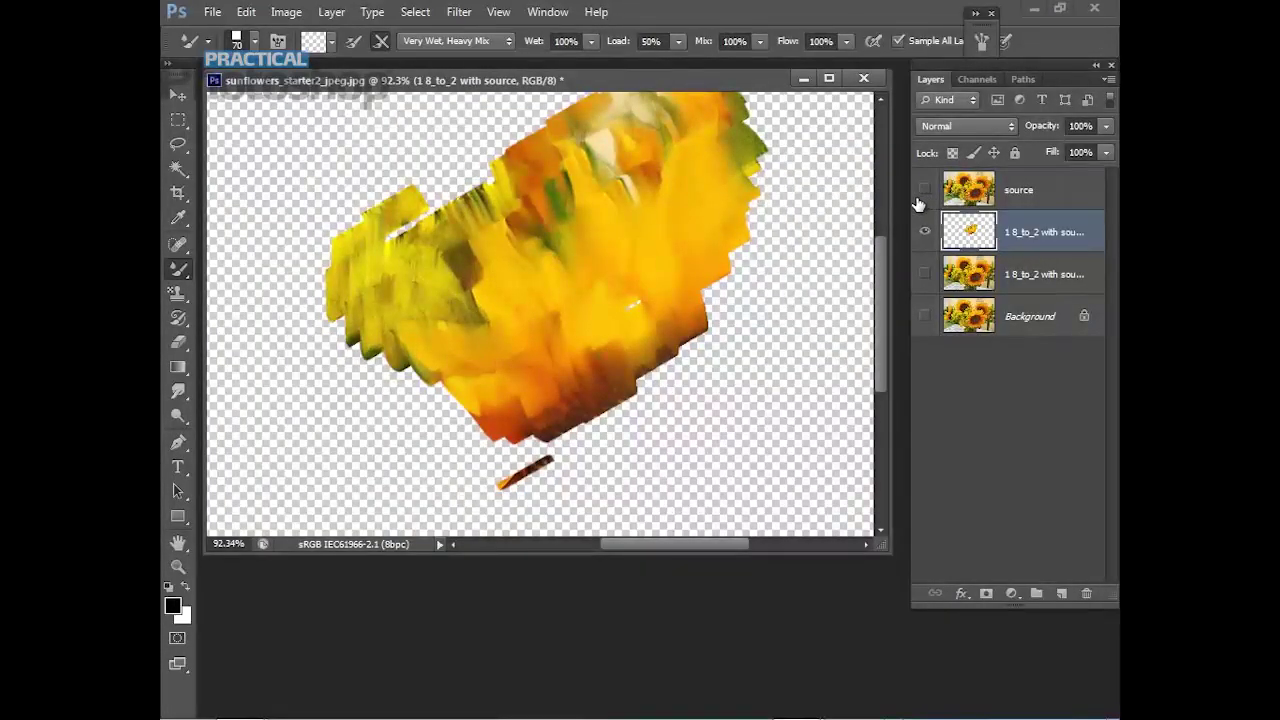
left_click(923, 192)
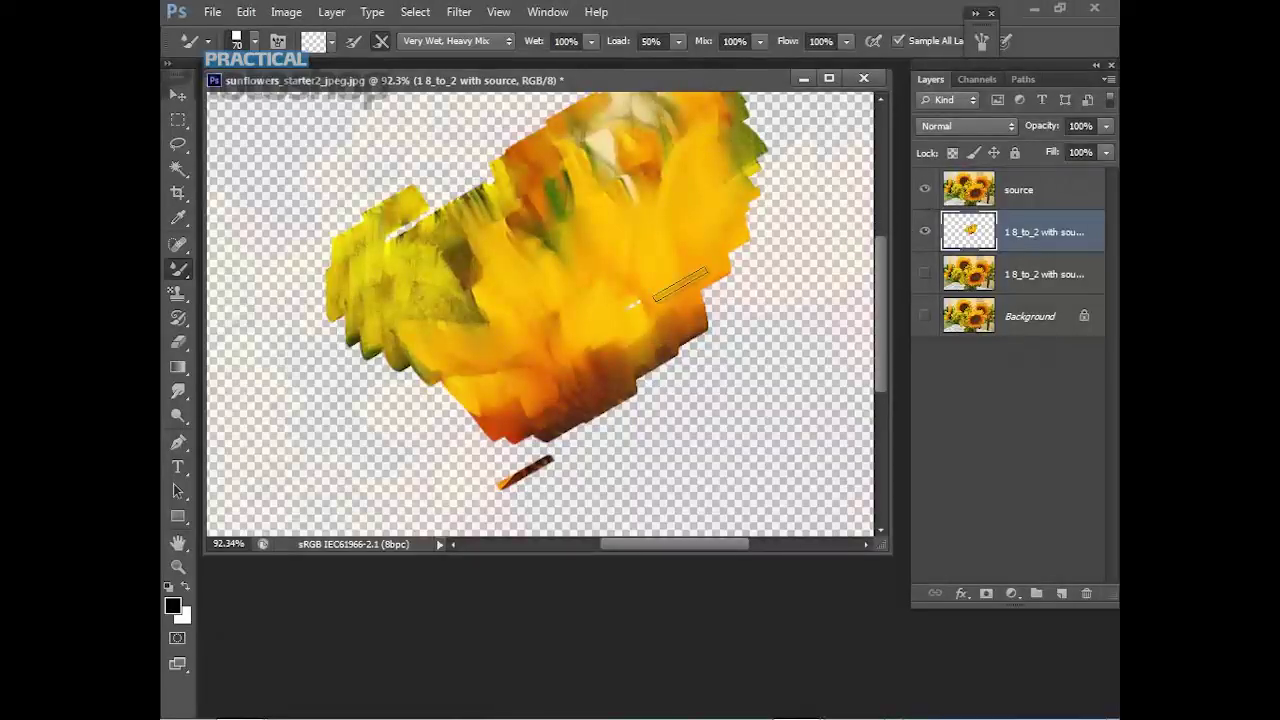
Extend the Mixer Brush strokes across the front sunflower's dark centre, its side petals and the surrounding foliage.
mouse_move(393, 255)
left_mouse_down()
mouse_move(375, 345)
mouse_move(410, 420)
mouse_move(432, 390)
mouse_move(452, 430)
mouse_move(466, 420)
mouse_move(505, 462)
mouse_move(474, 453)
mouse_move(365, 480)
mouse_move(400, 500)
mouse_move(510, 508)
mouse_move(571, 423)
mouse_move(615, 445)
mouse_move(688, 346)
left_mouse_up()
mouse_move(386, 365)
left_mouse_down()
mouse_move(360, 446)
mouse_move(351, 385)
mouse_move(307, 333)
mouse_move(317, 365)
mouse_move(329, 383)
mouse_move(292, 296)
mouse_move(313, 322)
mouse_move(290, 240)
mouse_move(308, 267)
mouse_move(329, 267)
mouse_move(306, 203)
mouse_move(326, 178)
mouse_move(360, 236)
mouse_move(393, 140)
mouse_move(454, 209)
mouse_move(460, 116)
mouse_move(495, 170)
mouse_move(486, 160)
mouse_move(510, 118)
mouse_move(545, 125)
left_mouse_up()
mouse_move(668, 382)
left_mouse_down()
mouse_move(705, 436)
mouse_move(702, 358)
mouse_move(720, 397)
mouse_move(685, 358)
mouse_move(712, 338)
mouse_move(725, 298)
mouse_move(748, 324)
mouse_move(748, 246)
mouse_move(785, 277)
mouse_move(789, 238)
mouse_move(761, 205)
mouse_move(793, 225)
mouse_move(784, 148)
mouse_move(825, 282)
mouse_move(800, 326)
mouse_move(766, 296)
mouse_move(700, 281)
mouse_move(661, 310)
mouse_move(705, 382)
mouse_move(672, 288)
mouse_move(753, 443)
mouse_move(755, 400)
mouse_move(774, 425)
mouse_move(789, 393)
mouse_move(764, 383)
mouse_move(749, 399)
mouse_move(809, 325)
mouse_move(840, 320)
mouse_move(822, 346)
mouse_move(666, 446)
mouse_move(637, 487)
mouse_move(607, 460)
mouse_move(572, 478)
mouse_move(559, 511)
mouse_move(634, 478)
mouse_move(672, 483)
mouse_move(694, 456)
mouse_move(709, 477)
mouse_move(663, 433)
mouse_move(642, 348)
mouse_move(596, 348)
left_mouse_up()
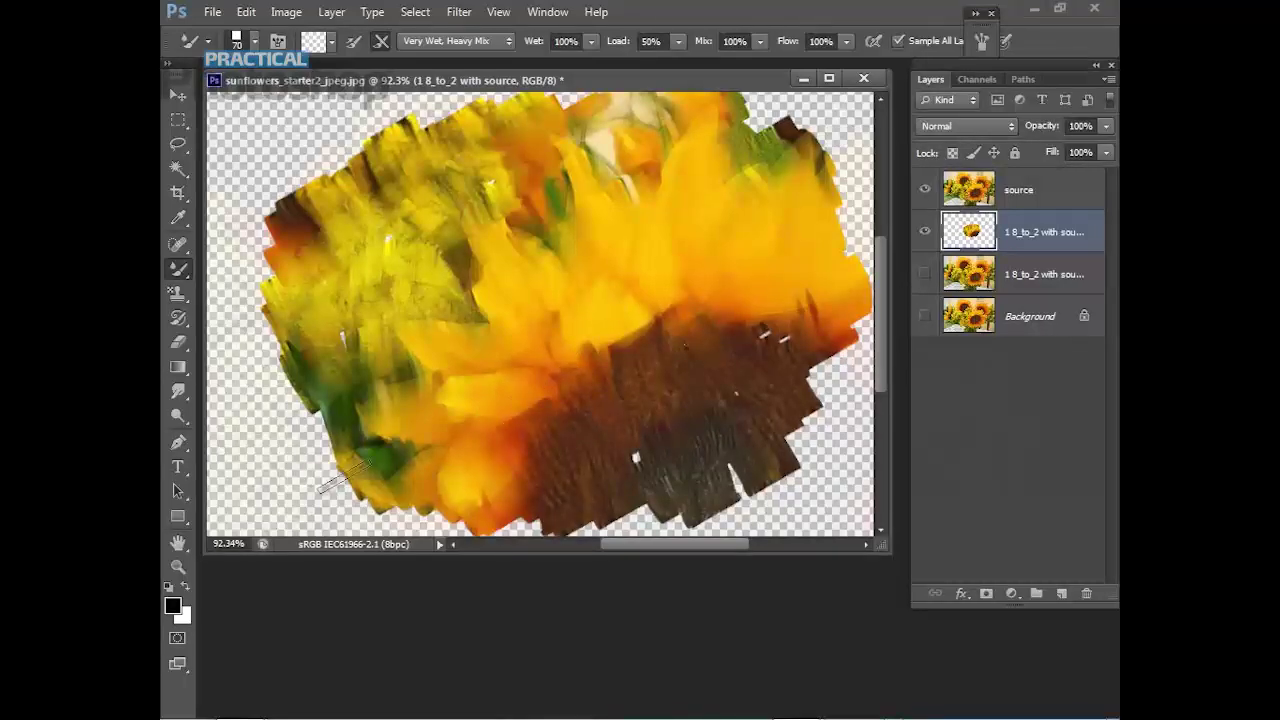
mouse_move(333, 482)
left_mouse_down()
mouse_move(341, 516)
mouse_move(370, 528)
left_mouse_up()
mouse_move(271, 429)
left_mouse_down()
mouse_move(315, 462)
mouse_move(315, 422)
mouse_move(258, 385)
mouse_move(305, 422)
mouse_move(248, 308)
mouse_move(260, 312)
mouse_move(258, 270)
mouse_move(270, 276)
mouse_move(258, 176)
mouse_move(300, 147)
mouse_move(330, 160)
mouse_move(378, 215)
left_mouse_up()
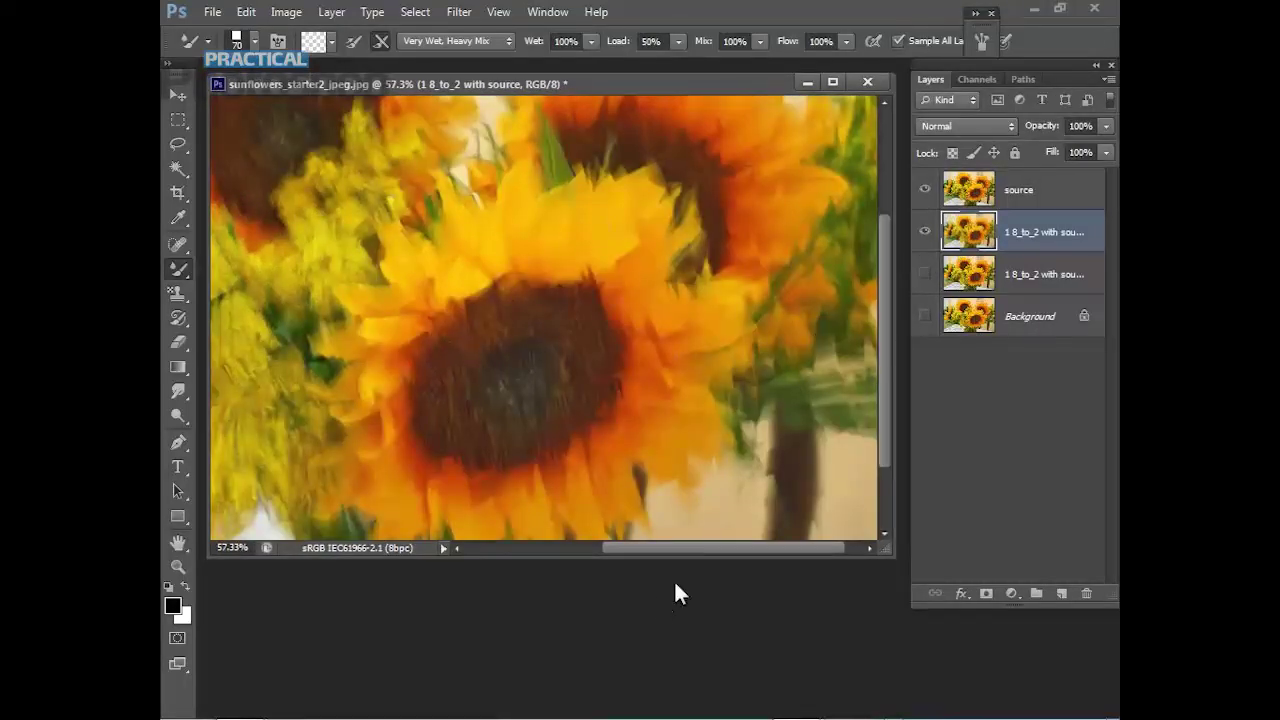
Examine the painted brushwork across the sunflowers and yellow filler flowers with the source layer hidden.
left_click_drag(713, 547, 609, 548)
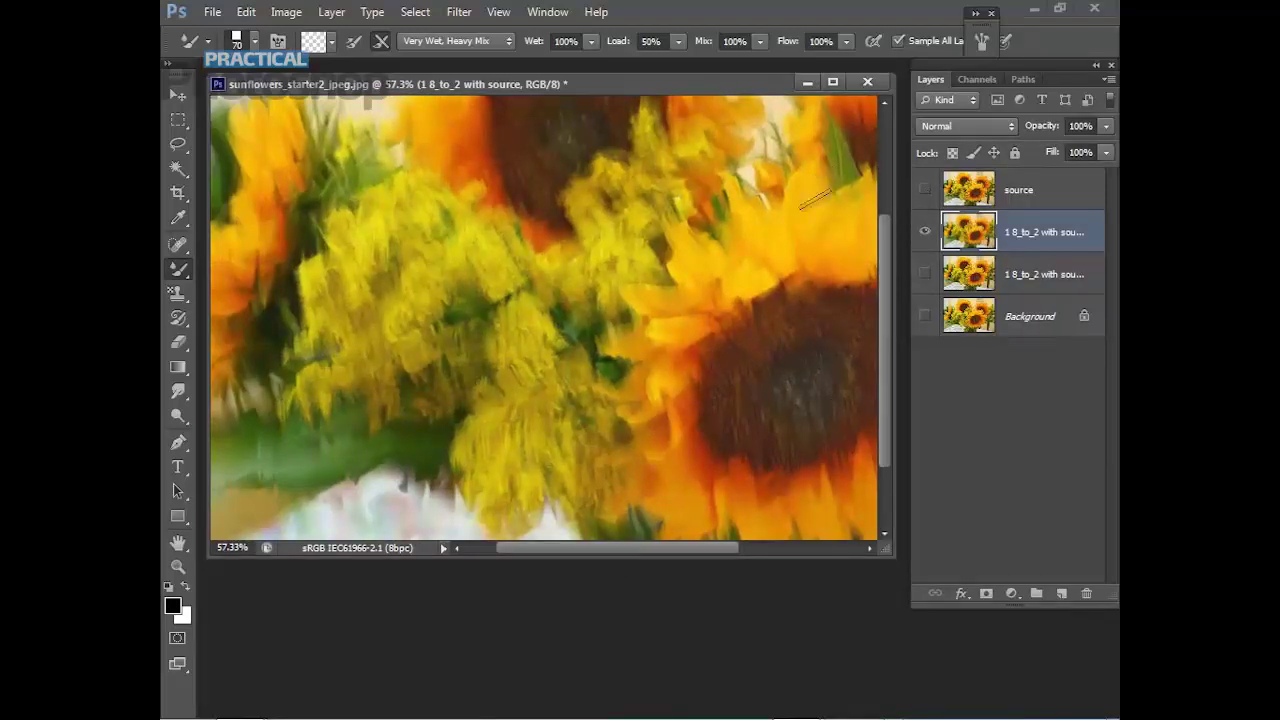
left_click_drag(882, 377, 905, 275)
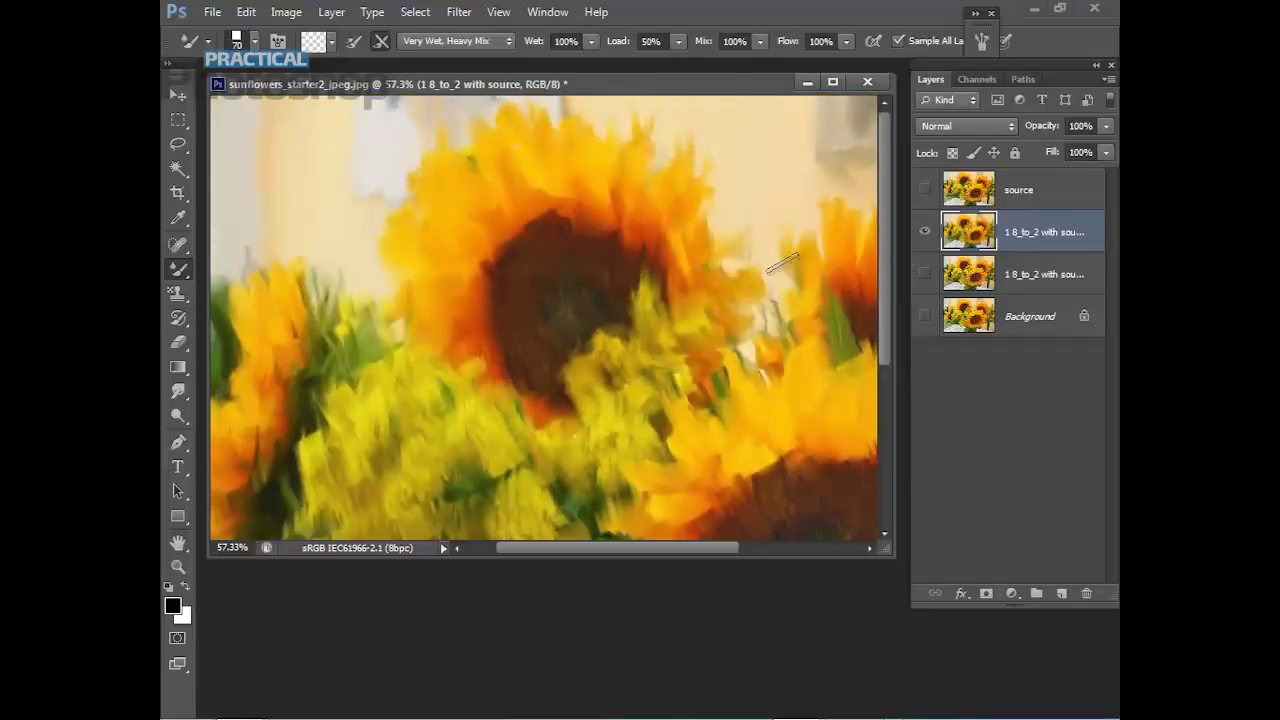
scroll(783, 262, "up", 3)
left_click_drag(669, 549, 759, 549)
left_click_drag(891, 274, 897, 350)
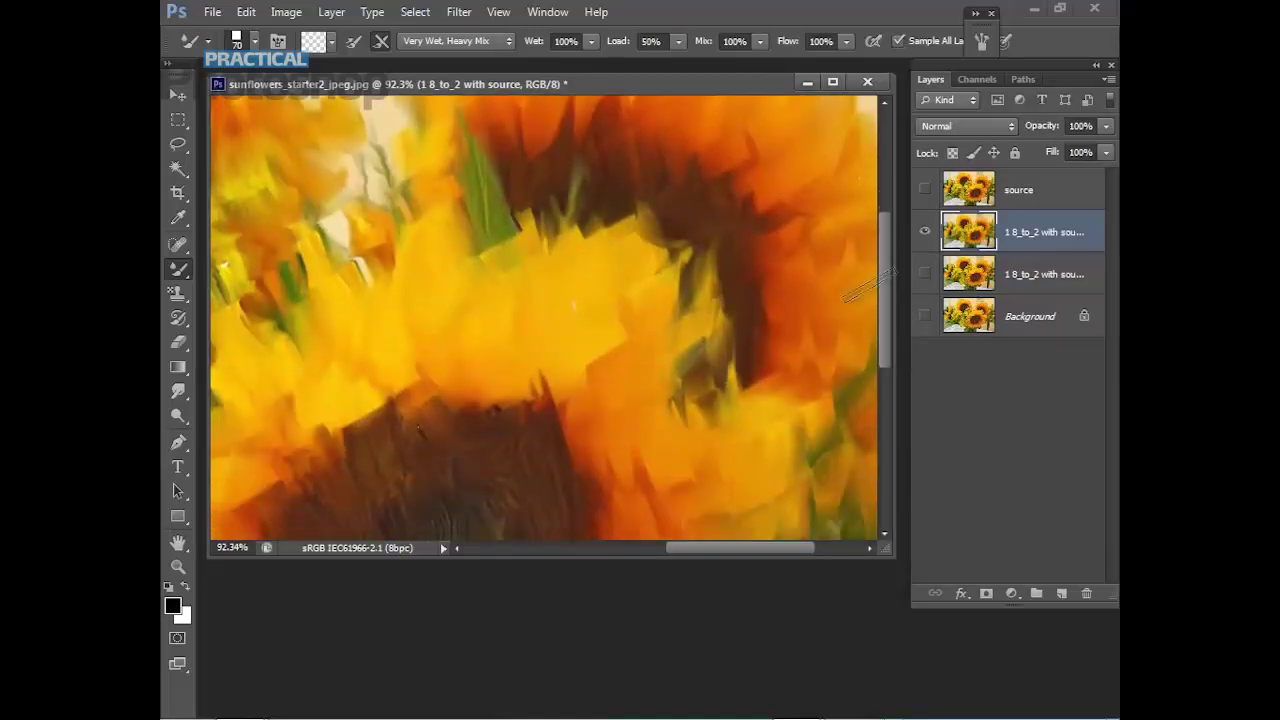
left_click_drag(883, 290, 885, 305)
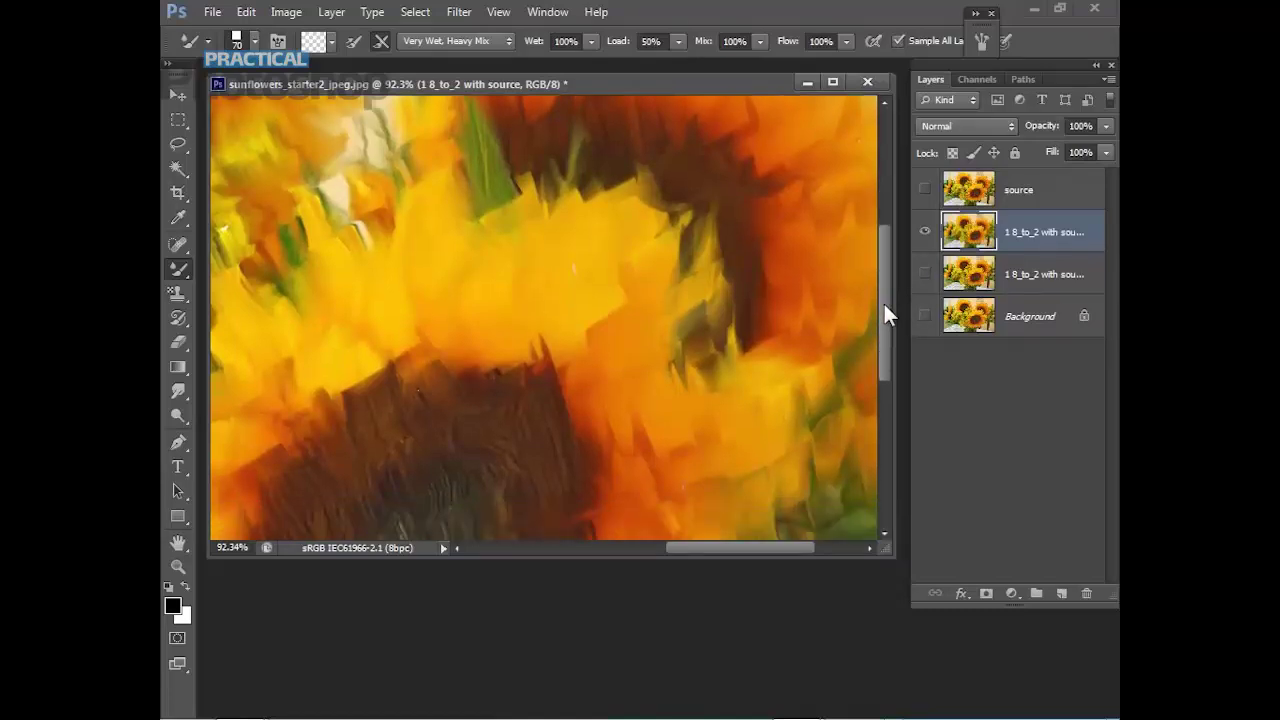
Examine the brushwork on the filler flowers, tablecloth, brown table leg and the rear sunflower's upper petals with the source layer hidden.
left_click_drag(722, 545, 536, 546)
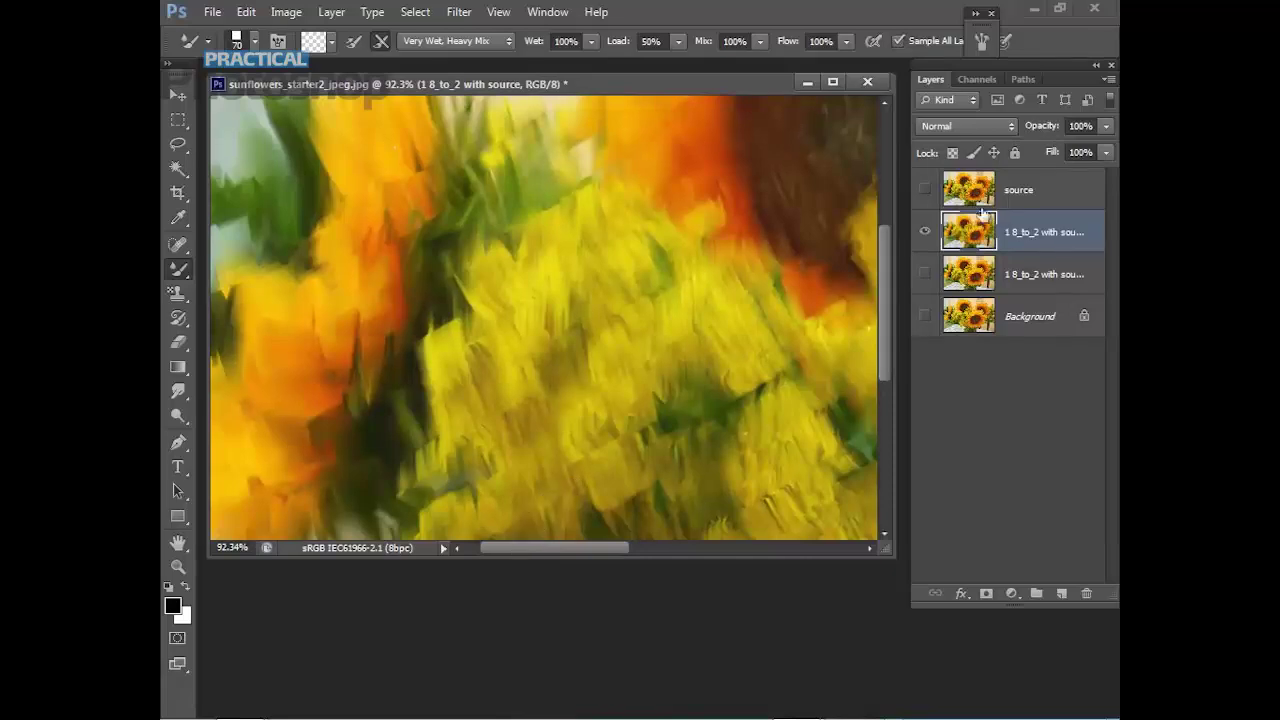
left_click_drag(885, 263, 880, 420)
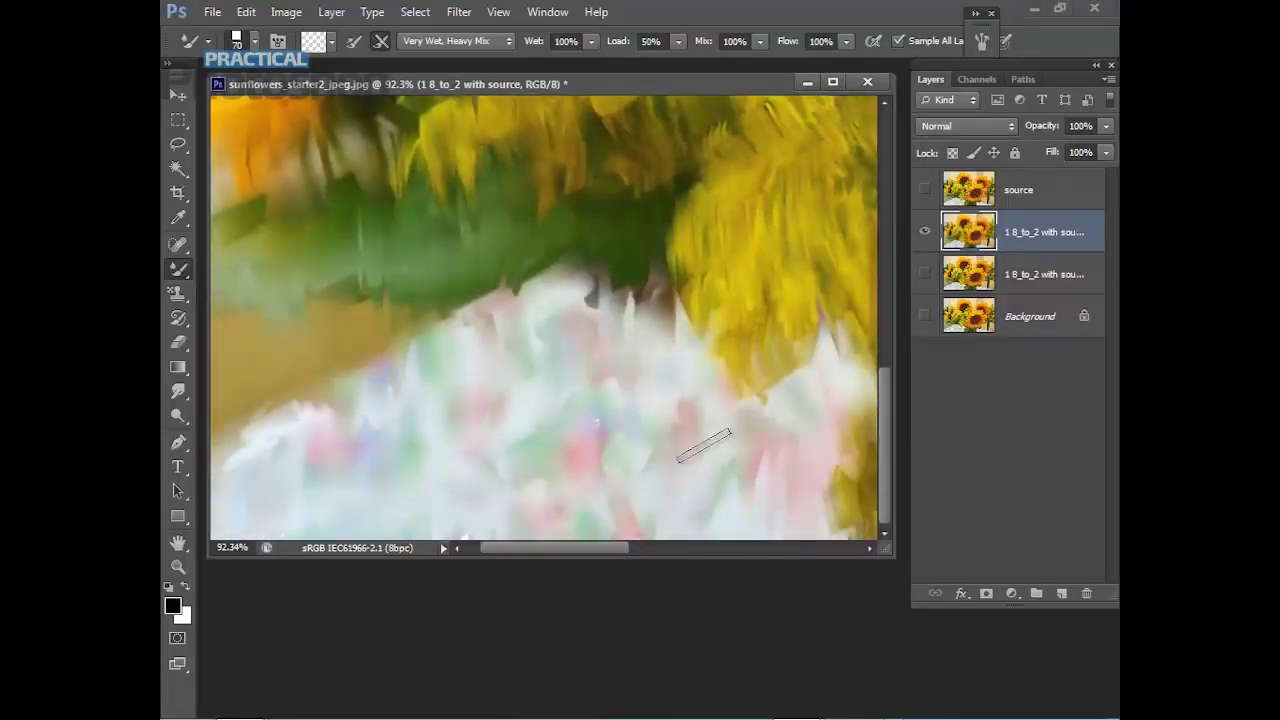
left_click_drag(586, 545, 811, 546)
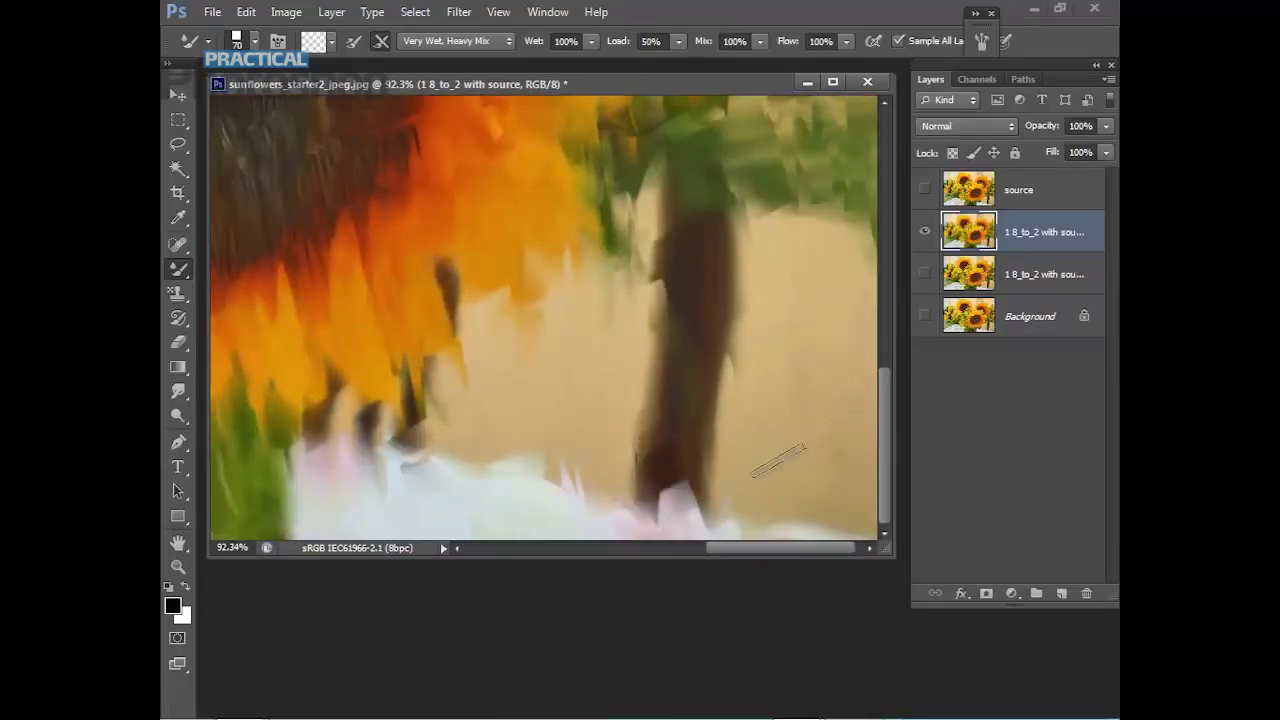
left_click_drag(886, 432, 917, 169)
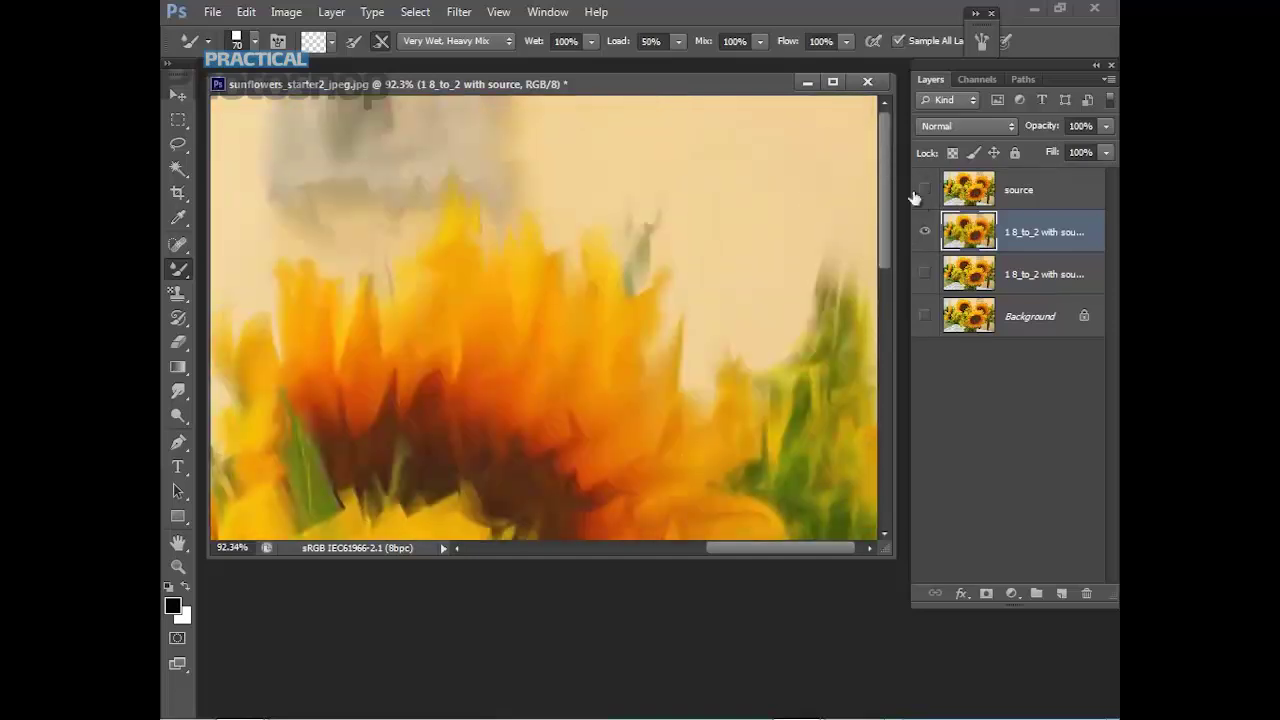
Duplicate the painted layer under the name "2 10_to_4 with source".
right_click(1040, 233)
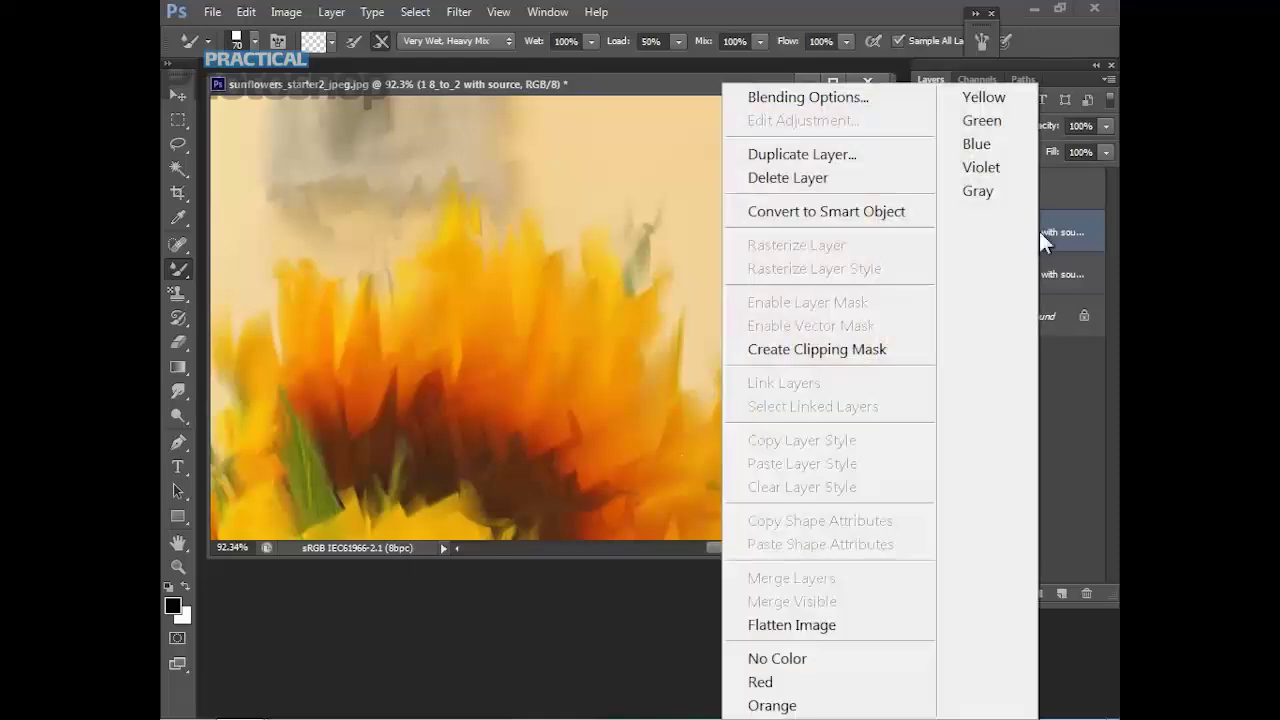
left_click(841, 160)
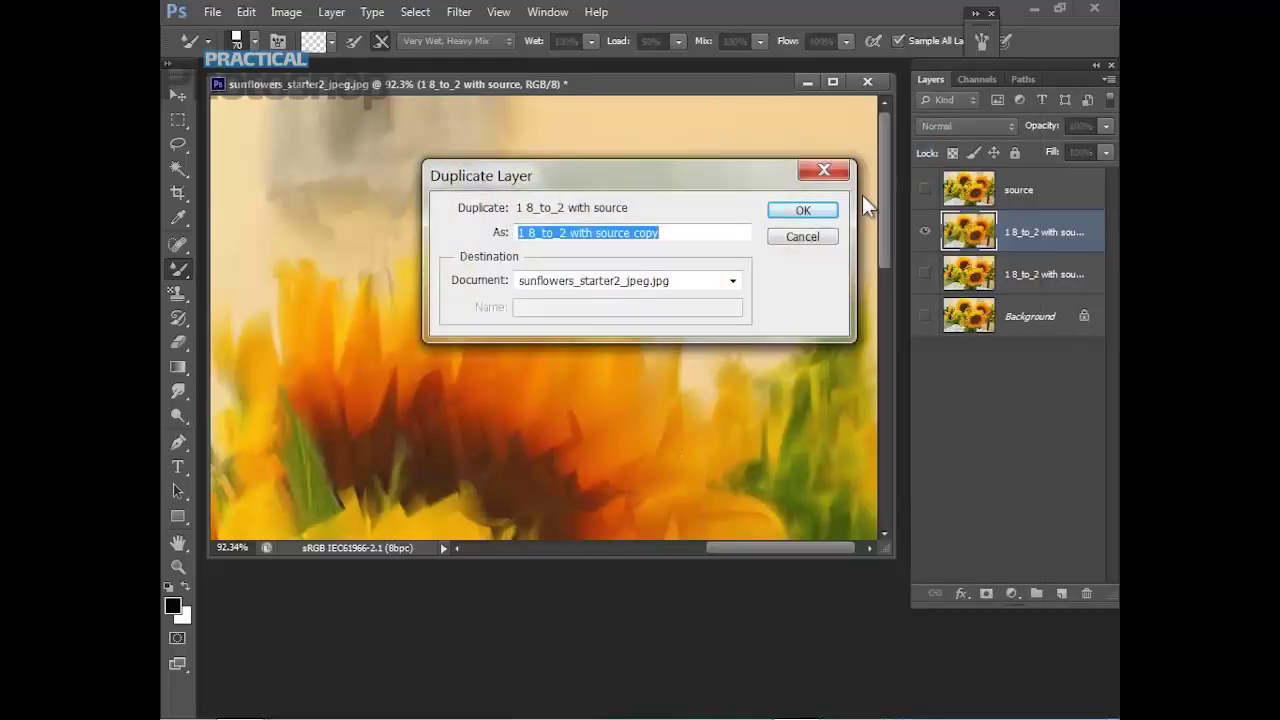
type("2 1")
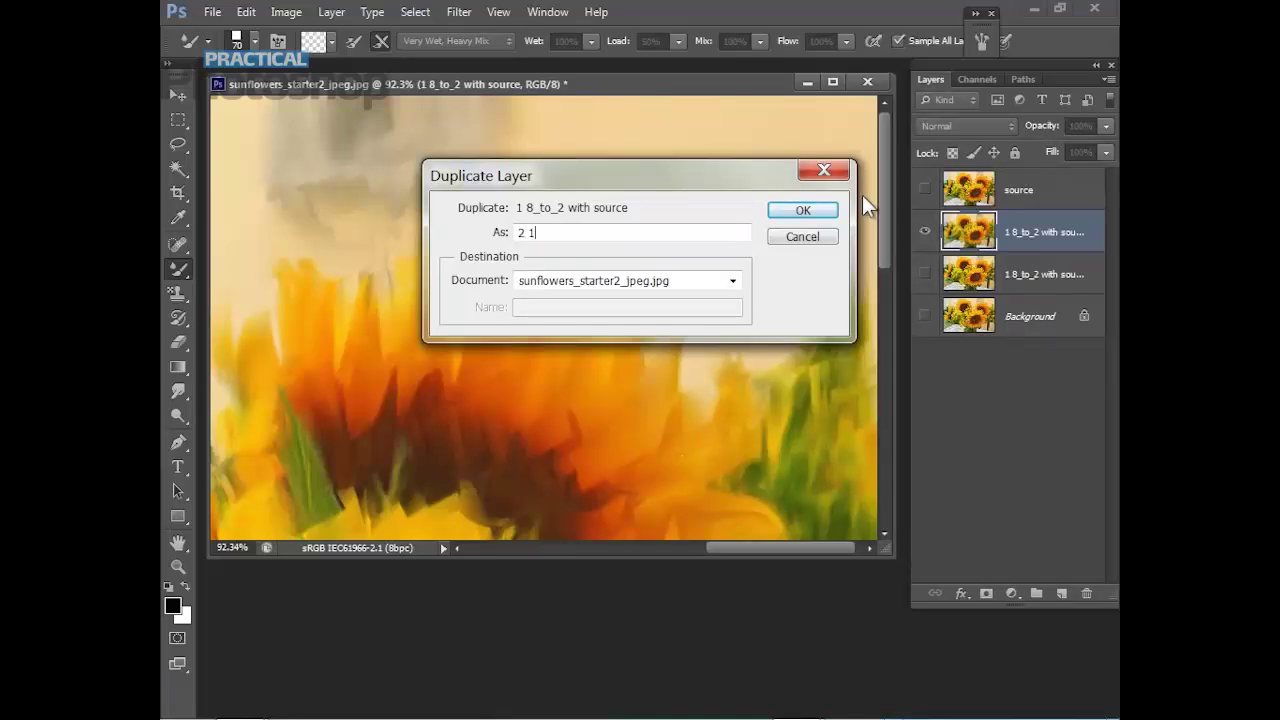
type("0_t")
type("o_4 with source")
left_click(808, 212)
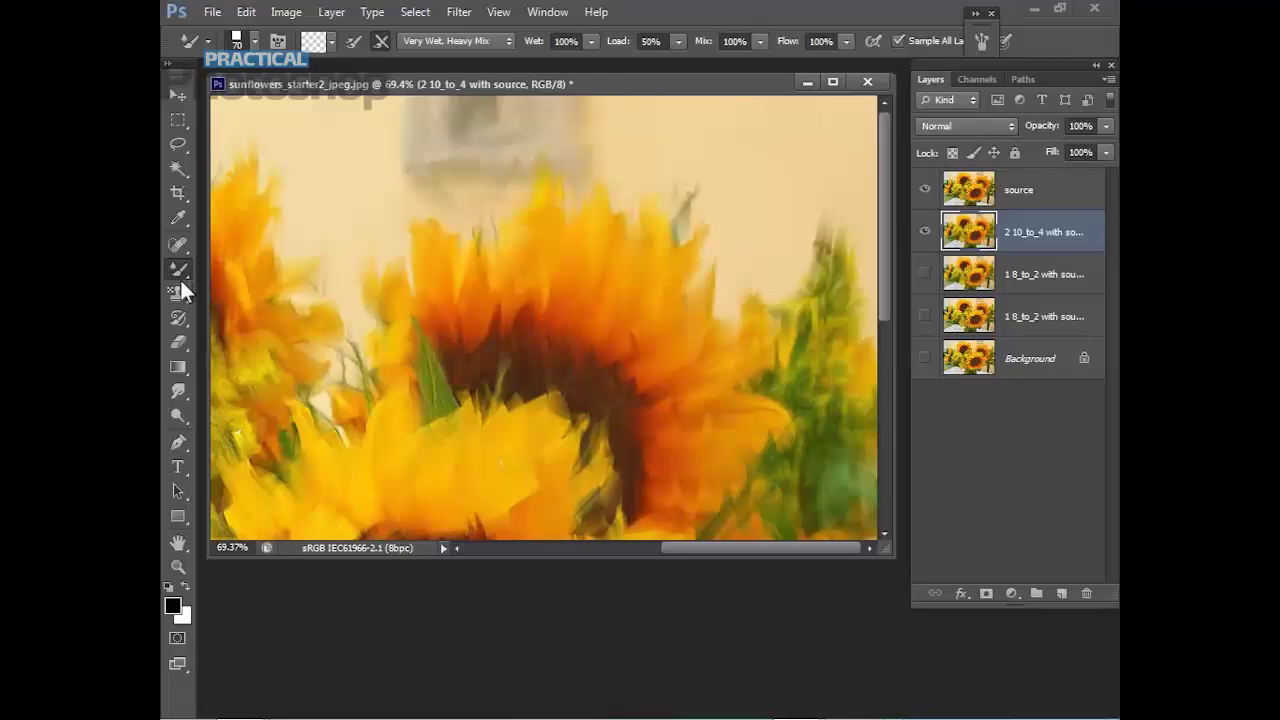
Load the Mixer Brush preset "2 10_to_4 straight knife 97" and set its size to 78 px.
left_click(210, 41)
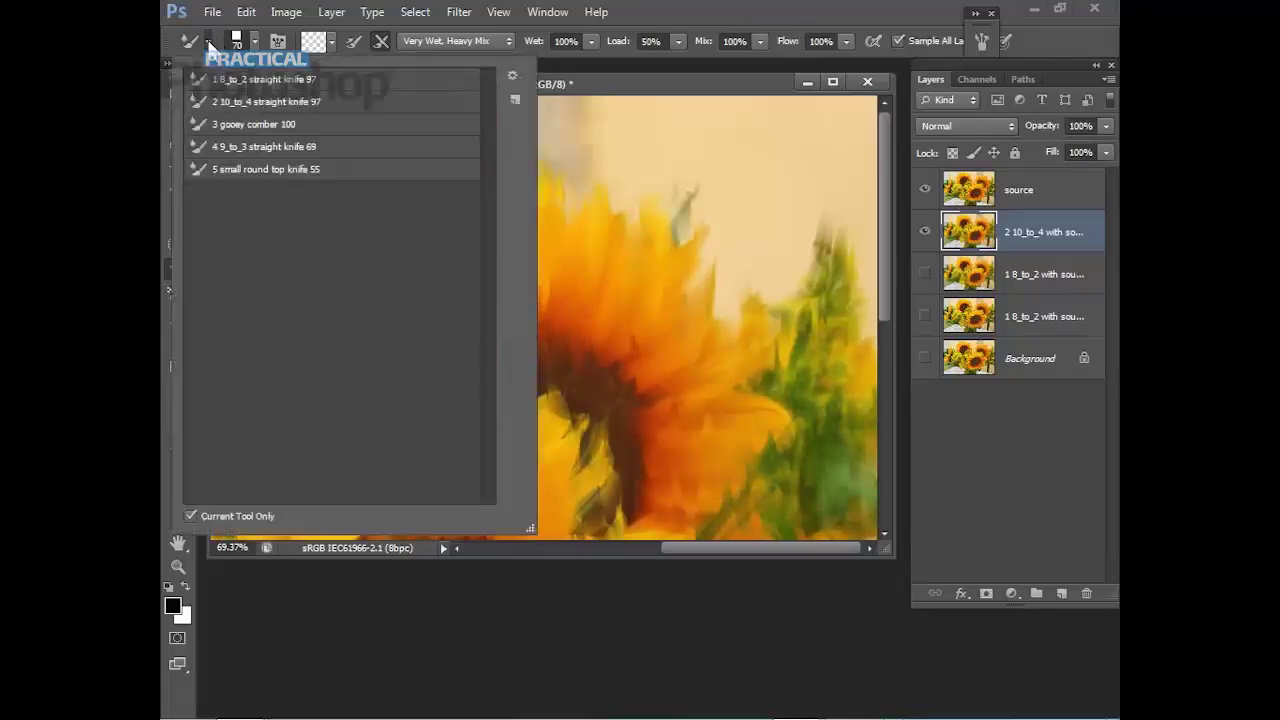
left_click(257, 104)
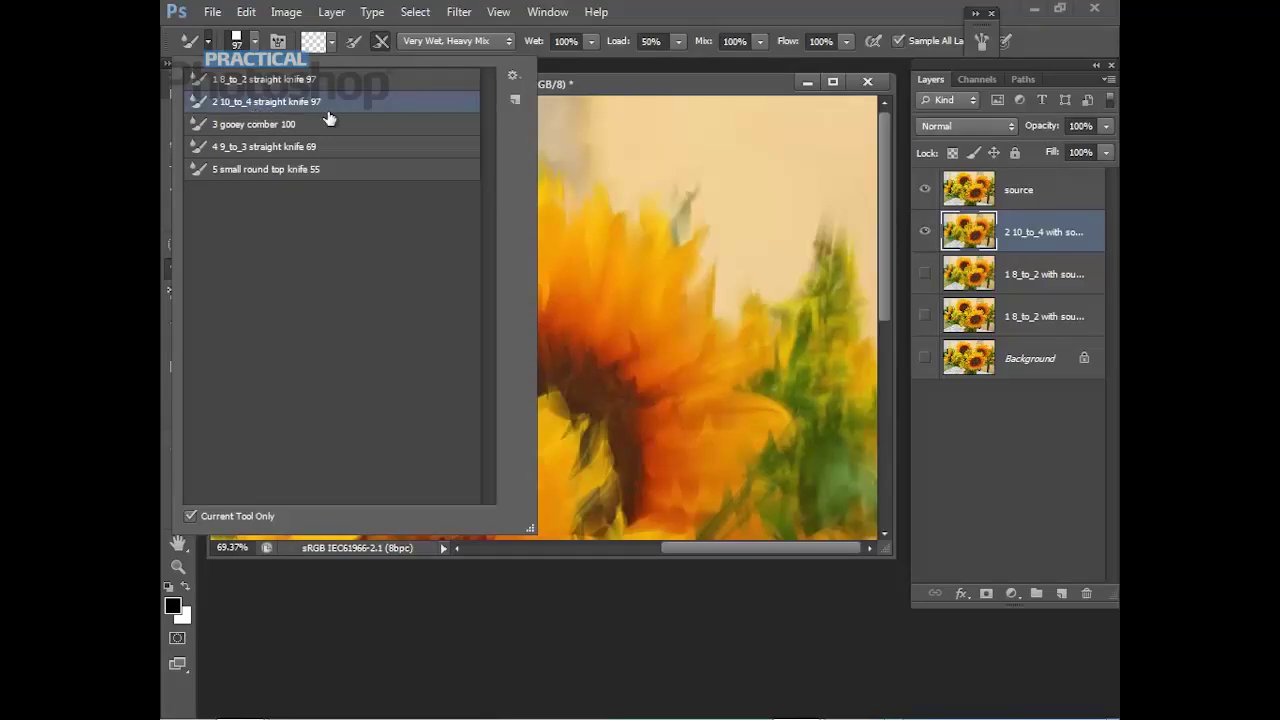
left_click(574, 584)
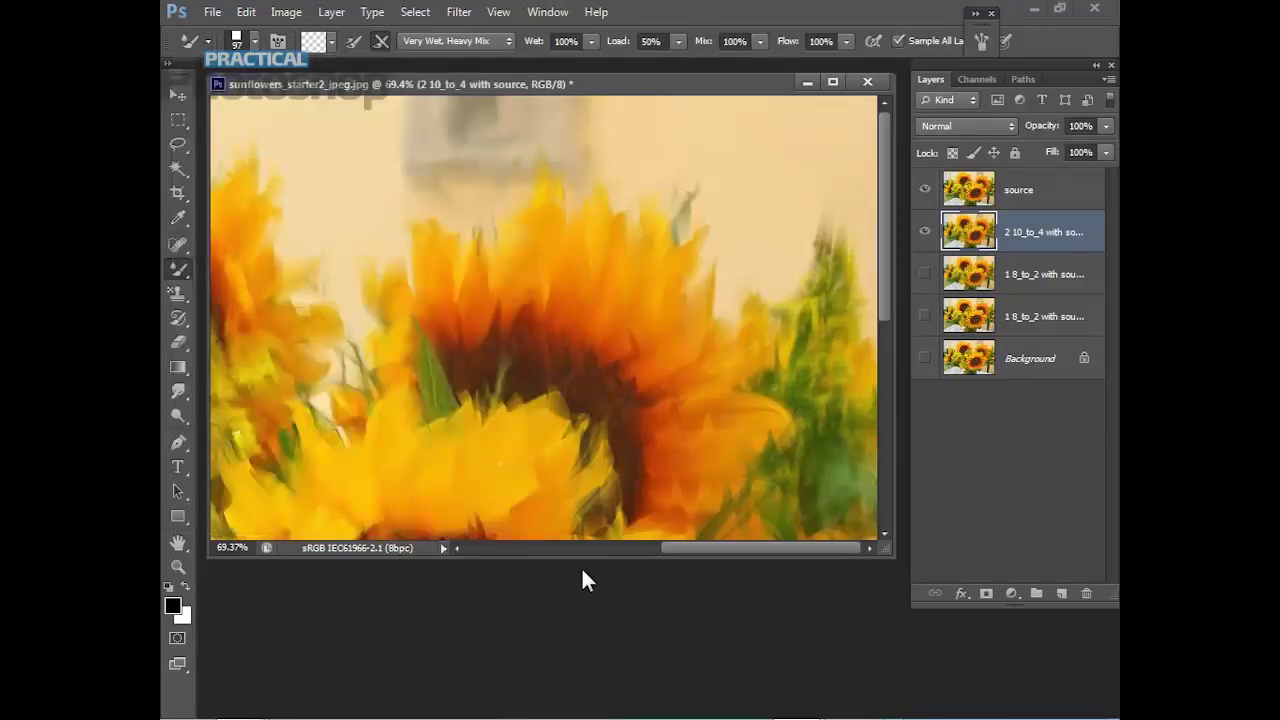
scroll(522, 428, "up", 1)
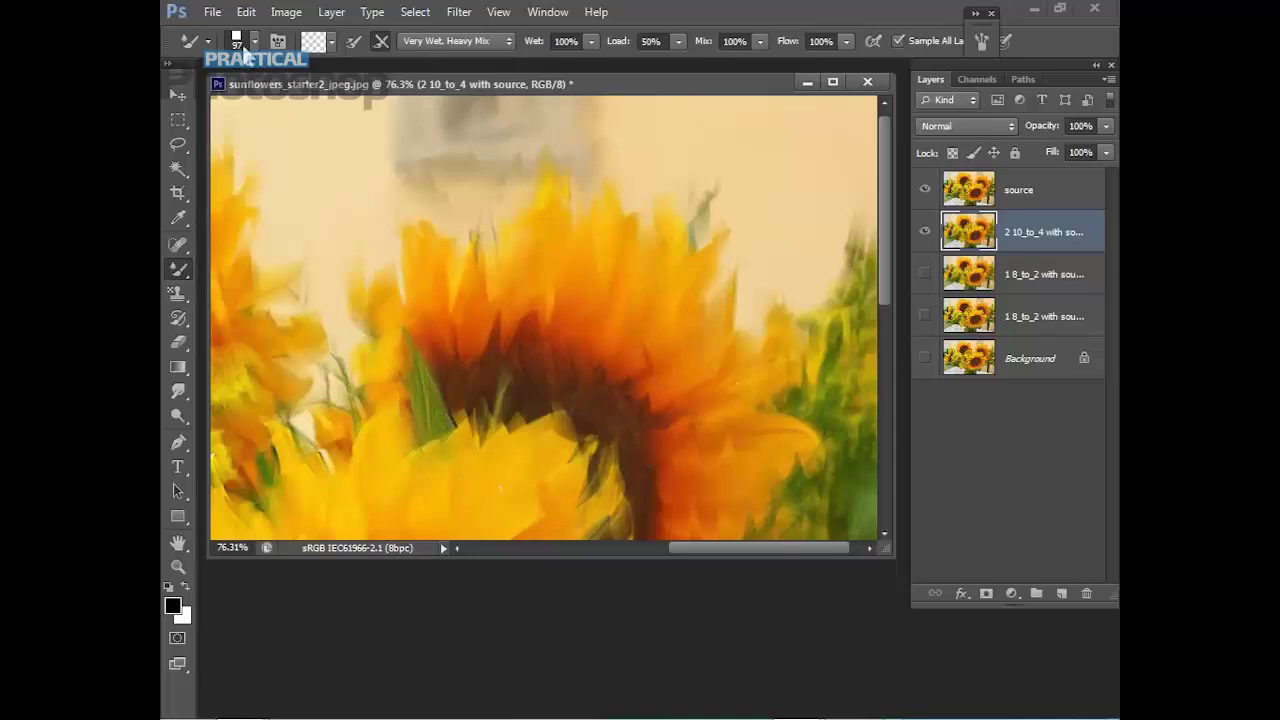
left_click(256, 45)
left_click(258, 43)
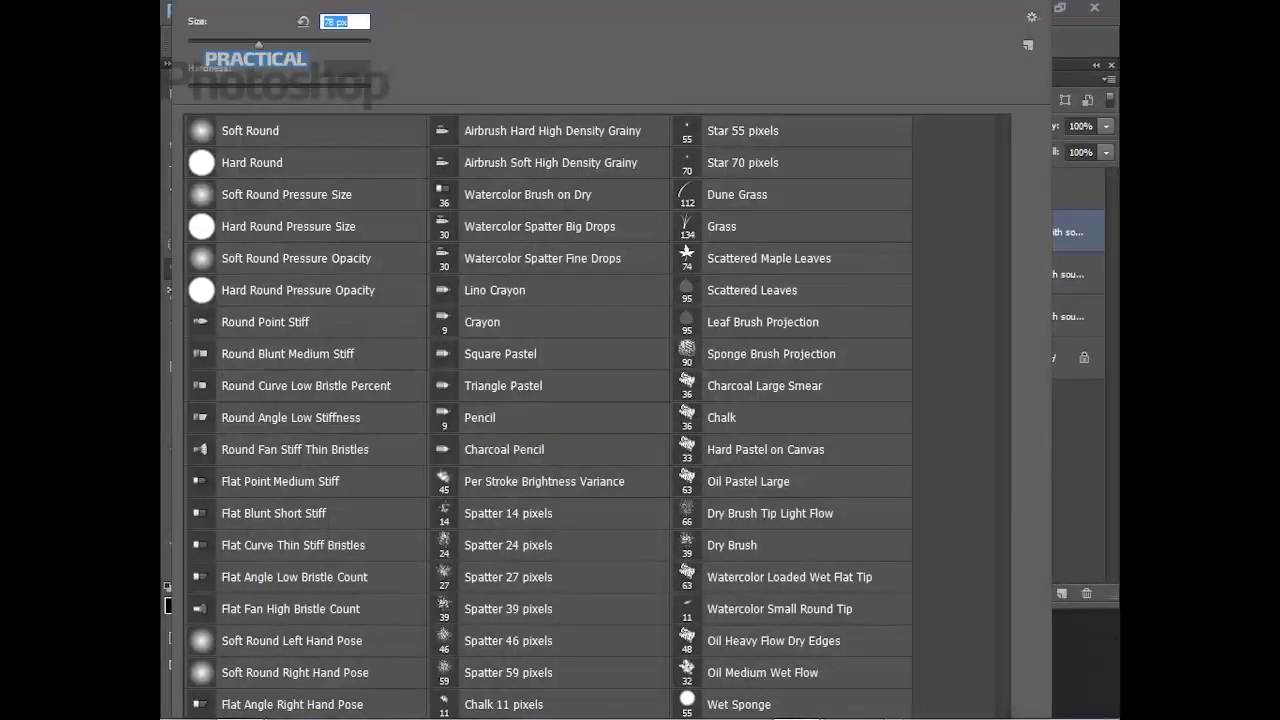
left_click(1103, 645)
Paint knife strokes over the rear right sunflower's petals and dark centre, toggling the source layer to guide the shapes.
scroll(580, 440, "up", 2)
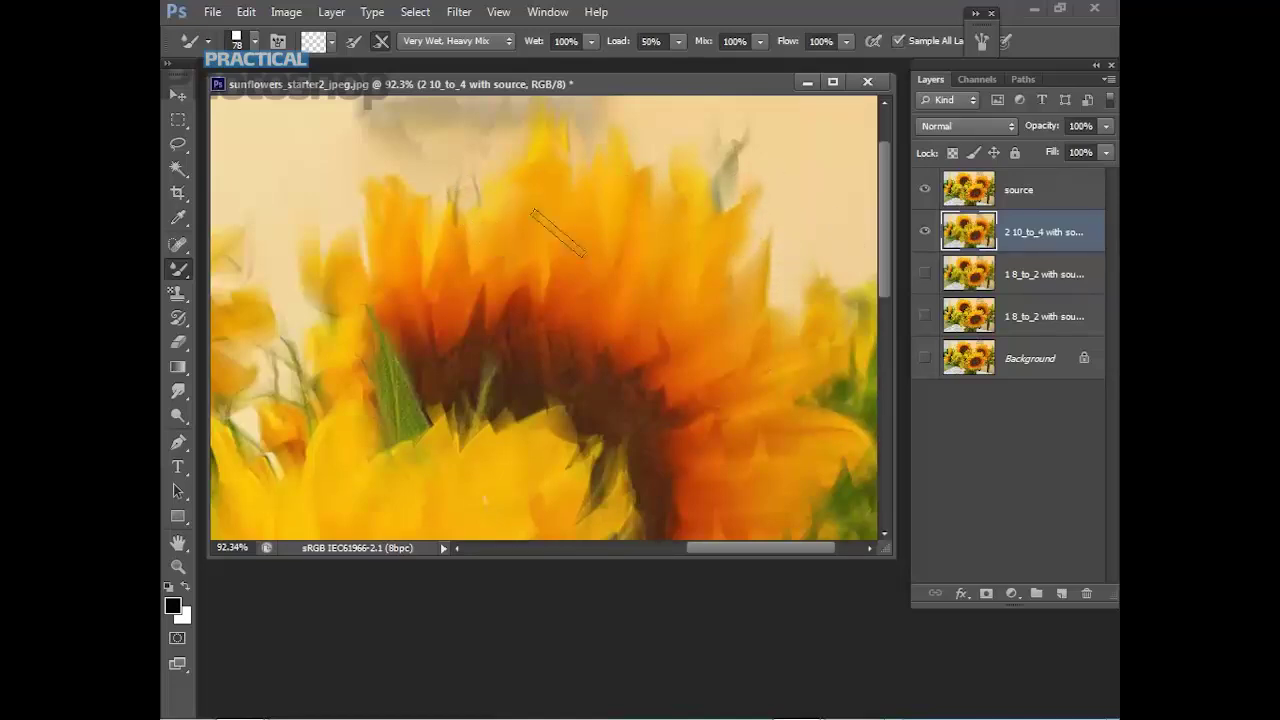
left_click(925, 191)
mouse_move(838, 195)
left_mouse_down()
mouse_move(743, 186)
mouse_move(709, 161)
mouse_move(754, 190)
mouse_move(733, 224)
mouse_move(760, 203)
left_mouse_up()
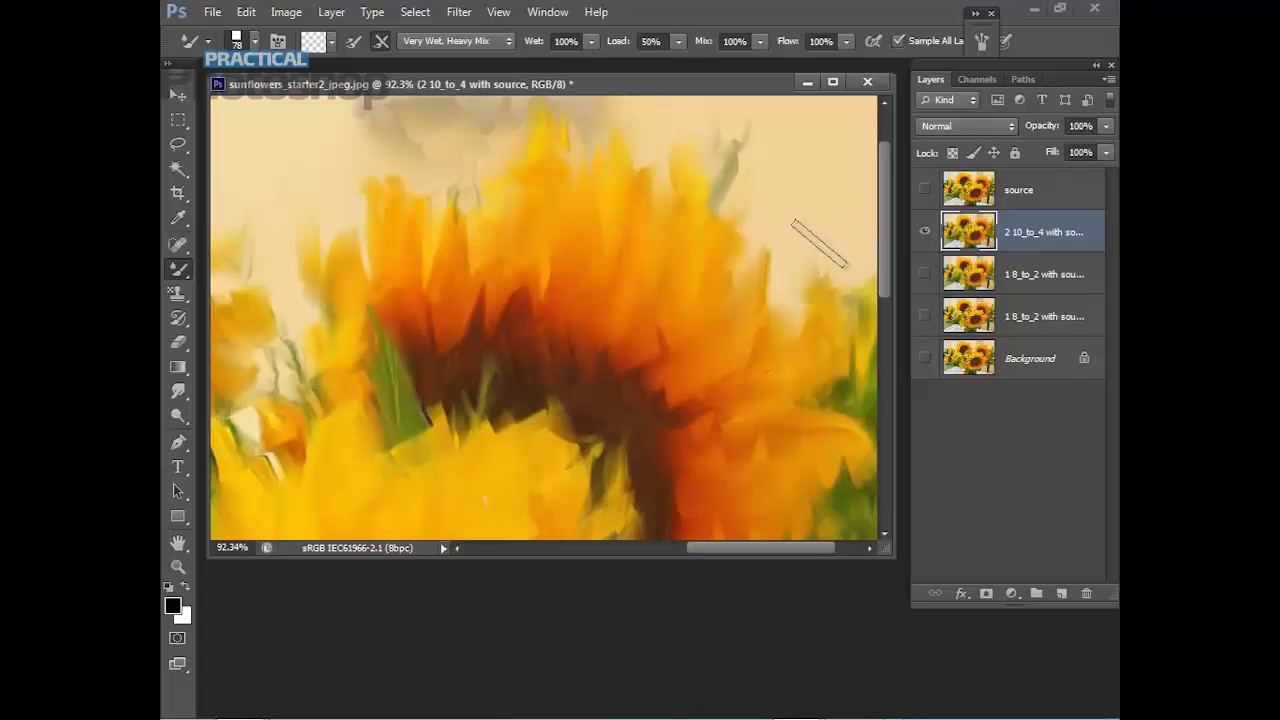
left_click(925, 192)
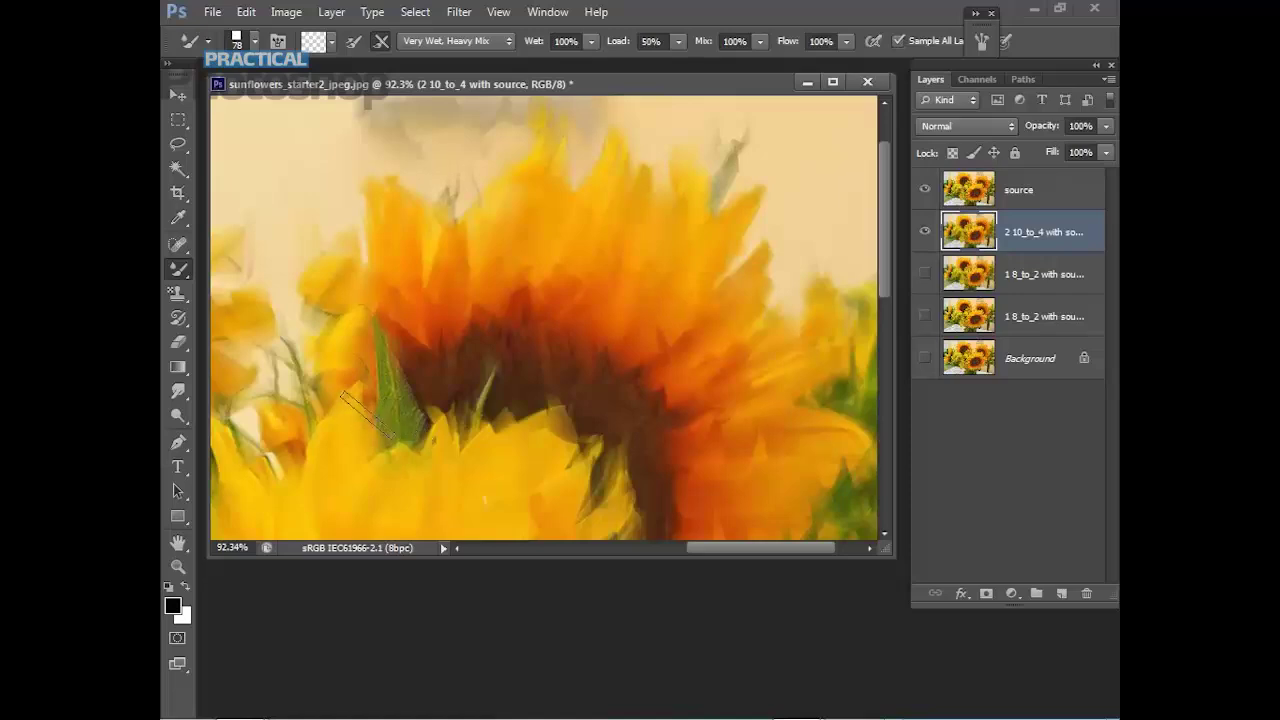
left_click(925, 190)
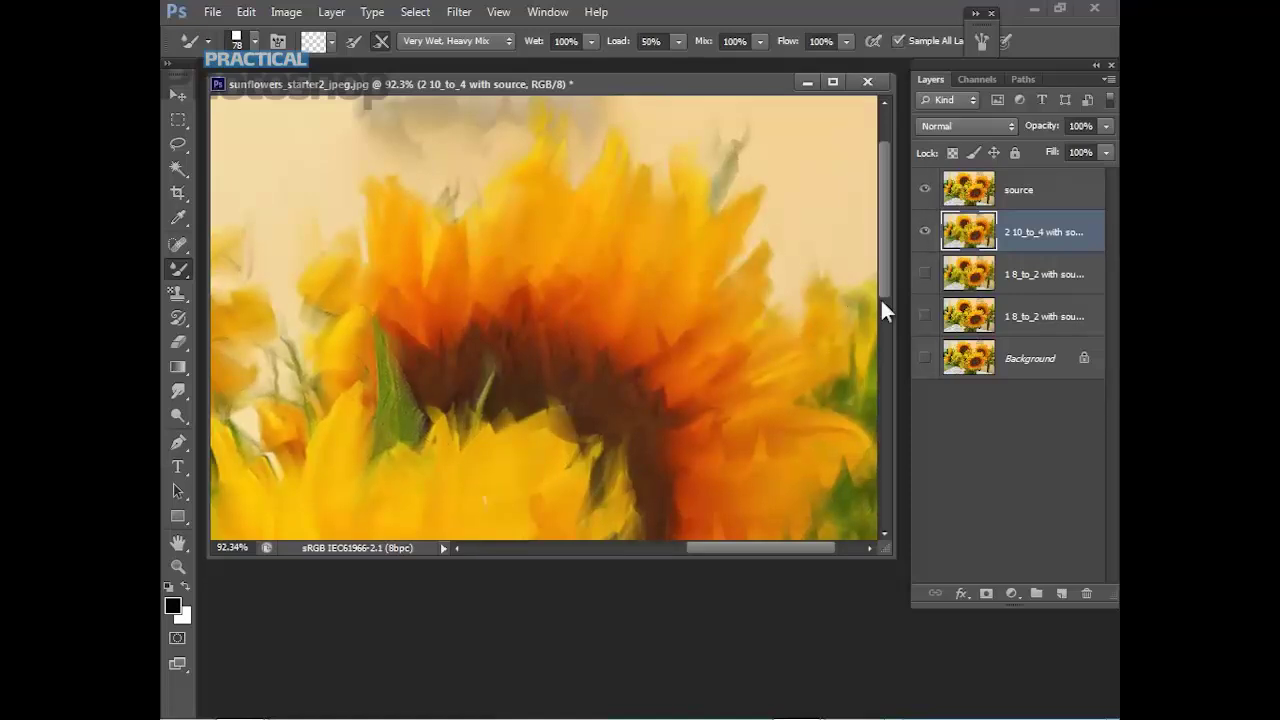
Paint knife strokes over the rear right sunflower's lower petals and the front sunflower's upper petals.
left_click_drag(886, 282, 886, 342)
mouse_move(736, 295)
left_mouse_down()
mouse_move(826, 285)
mouse_move(834, 260)
mouse_move(743, 274)
mouse_move(748, 285)
mouse_move(843, 274)
mouse_move(859, 261)
mouse_move(813, 260)
mouse_move(862, 232)
left_mouse_up()
mouse_move(848, 182)
left_mouse_down()
mouse_move(846, 122)
mouse_move(834, 138)
left_mouse_up()
mouse_move(634, 294)
left_mouse_down()
mouse_move(598, 351)
mouse_move(621, 329)
mouse_move(577, 309)
mouse_move(532, 338)
mouse_move(519, 355)
mouse_move(546, 360)
mouse_move(535, 416)
mouse_move(572, 400)
mouse_move(488, 439)
mouse_move(516, 448)
mouse_move(474, 412)
mouse_move(464, 422)
mouse_move(412, 395)
mouse_move(511, 350)
mouse_move(446, 364)
mouse_move(393, 343)
mouse_move(378, 364)
mouse_move(409, 278)
mouse_move(405, 230)
mouse_move(402, 260)
mouse_move(387, 254)
mouse_move(339, 292)
mouse_move(334, 359)
left_mouse_up()
mouse_move(530, 342)
left_mouse_down()
mouse_move(599, 275)
mouse_move(578, 201)
mouse_move(552, 213)
mouse_move(558, 188)
mouse_move(585, 187)
mouse_move(610, 234)
mouse_move(633, 225)
mouse_move(631, 268)
mouse_move(548, 178)
mouse_move(501, 170)
mouse_move(466, 198)
mouse_move(495, 149)
mouse_move(553, 152)
mouse_move(641, 257)
mouse_move(658, 435)
mouse_move(676, 458)
mouse_move(598, 467)
mouse_move(705, 409)
left_mouse_up()
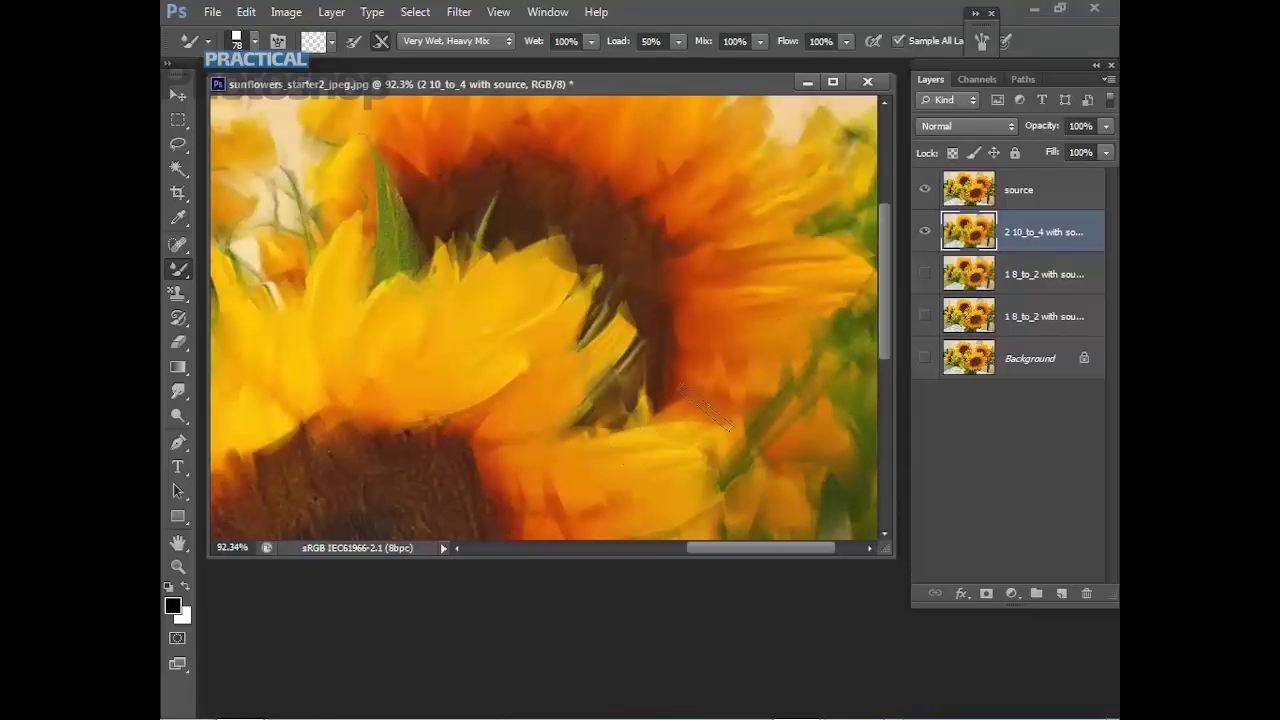
Paint the front sunflower's right-hand petals and the adjoining foliage, toggling the source layer as a guide.
left_click(924, 189)
left_click_drag(886, 273, 881, 355)
mouse_move(795, 235)
left_mouse_down()
mouse_move(855, 205)
mouse_move(737, 149)
mouse_move(713, 178)
mouse_move(739, 193)
mouse_move(696, 181)
mouse_move(685, 193)
mouse_move(700, 201)
mouse_move(651, 200)
mouse_move(555, 252)
mouse_move(499, 251)
mouse_move(497, 268)
mouse_move(549, 276)
mouse_move(517, 222)
mouse_move(559, 175)
mouse_move(451, 204)
mouse_move(382, 201)
mouse_move(446, 152)
mouse_move(431, 144)
mouse_move(370, 185)
mouse_move(373, 122)
mouse_move(393, 190)
mouse_move(319, 178)
mouse_move(292, 119)
mouse_move(307, 199)
mouse_move(292, 175)
mouse_move(301, 200)
mouse_move(264, 190)
mouse_move(235, 218)
mouse_move(245, 246)
mouse_move(292, 252)
mouse_move(338, 219)
mouse_move(367, 225)
mouse_move(332, 217)
mouse_move(378, 192)
mouse_move(428, 346)
mouse_move(425, 395)
mouse_move(404, 407)
mouse_move(423, 393)
mouse_move(366, 373)
mouse_move(301, 392)
mouse_move(345, 375)
mouse_move(321, 346)
mouse_move(368, 326)
mouse_move(355, 342)
mouse_move(390, 339)
mouse_move(377, 406)
mouse_move(321, 404)
mouse_move(365, 444)
mouse_move(393, 445)
mouse_move(463, 396)
mouse_move(476, 325)
mouse_move(467, 348)
mouse_move(495, 397)
mouse_move(435, 434)
mouse_move(481, 410)
mouse_move(406, 434)
mouse_move(466, 386)
mouse_move(486, 443)
mouse_move(519, 426)
mouse_move(632, 452)
mouse_move(630, 415)
mouse_move(665, 398)
mouse_move(670, 378)
mouse_move(606, 362)
mouse_move(636, 379)
left_mouse_up()
left_click(925, 192)
mouse_move(340, 532)
left_mouse_down()
mouse_move(365, 533)
mouse_move(300, 535)
left_mouse_up()
mouse_move(837, 429)
left_mouse_down()
mouse_move(868, 427)
mouse_move(858, 446)
mouse_move(748, 465)
left_mouse_up()
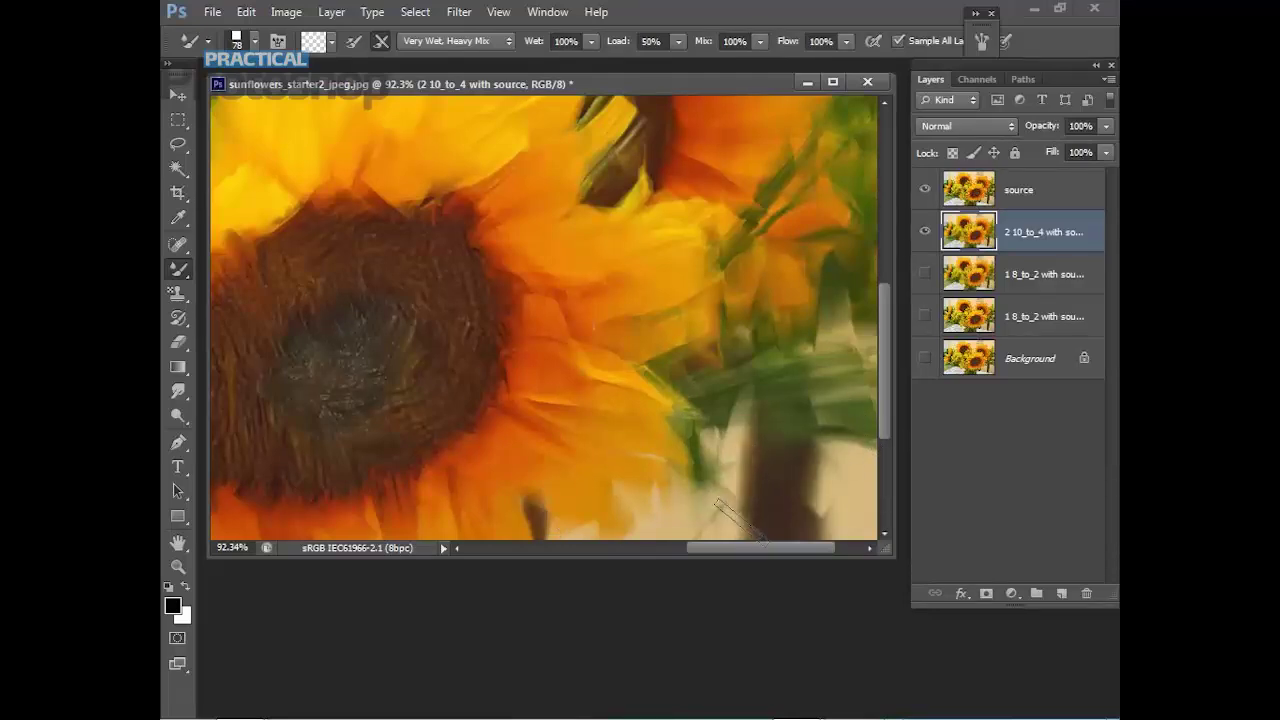
Define the front sunflower's lower petals and the greenery beneath them with Mixer Brush strokes, keeping the source layer visible.
left_click_drag(886, 421, 886, 476)
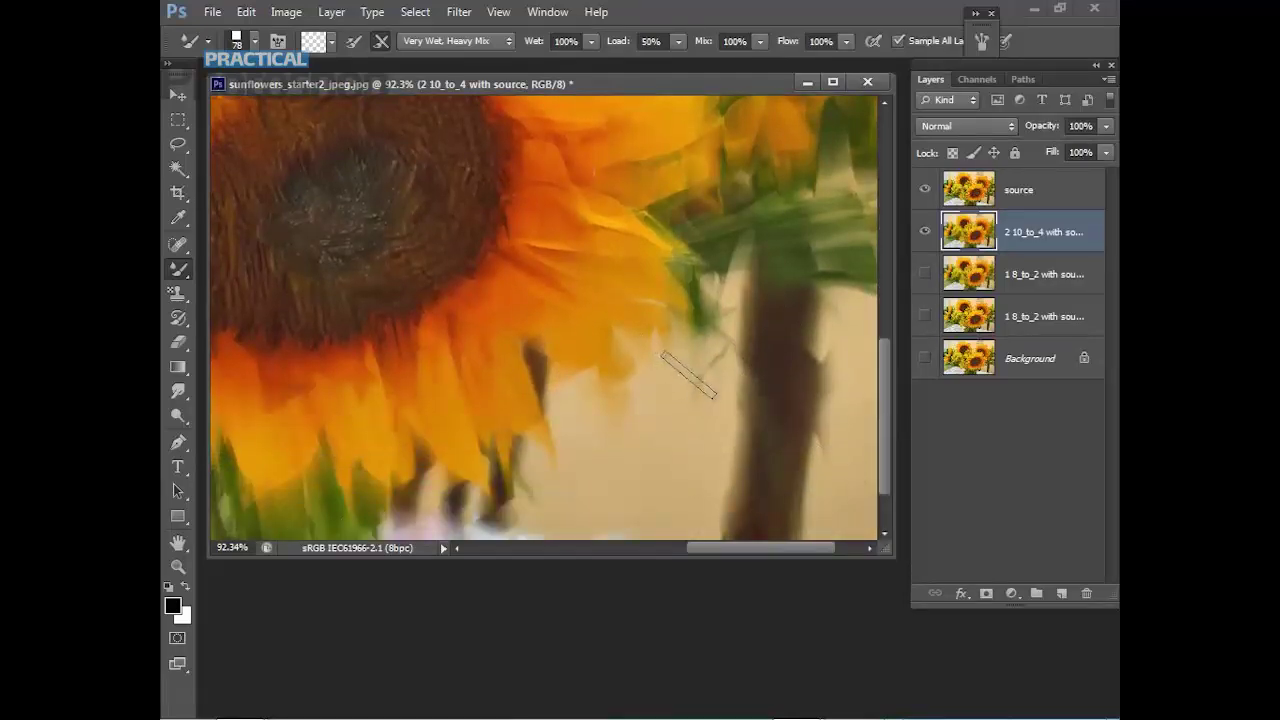
mouse_move(630, 283)
left_mouse_down()
mouse_move(625, 295)
mouse_move(600, 235)
mouse_move(660, 246)
left_mouse_up()
mouse_move(500, 452)
left_mouse_down()
mouse_move(550, 448)
mouse_move(543, 391)
mouse_move(593, 374)
mouse_move(643, 398)
mouse_move(627, 364)
mouse_move(606, 366)
left_mouse_up()
left_click_drag(471, 391, 451, 437)
left_click_drag(430, 364, 433, 371)
mouse_move(460, 472)
left_mouse_down()
mouse_move(452, 505)
mouse_move(415, 515)
mouse_move(380, 432)
mouse_move(336, 473)
left_mouse_up()
mouse_move(300, 430)
left_mouse_down()
mouse_move(279, 471)
mouse_move(260, 474)
mouse_move(251, 407)
mouse_move(276, 364)
mouse_move(293, 383)
mouse_move(225, 458)
left_mouse_up()
mouse_move(250, 515)
left_mouse_down()
mouse_move(358, 488)
mouse_move(274, 430)
mouse_move(307, 511)
left_mouse_up()
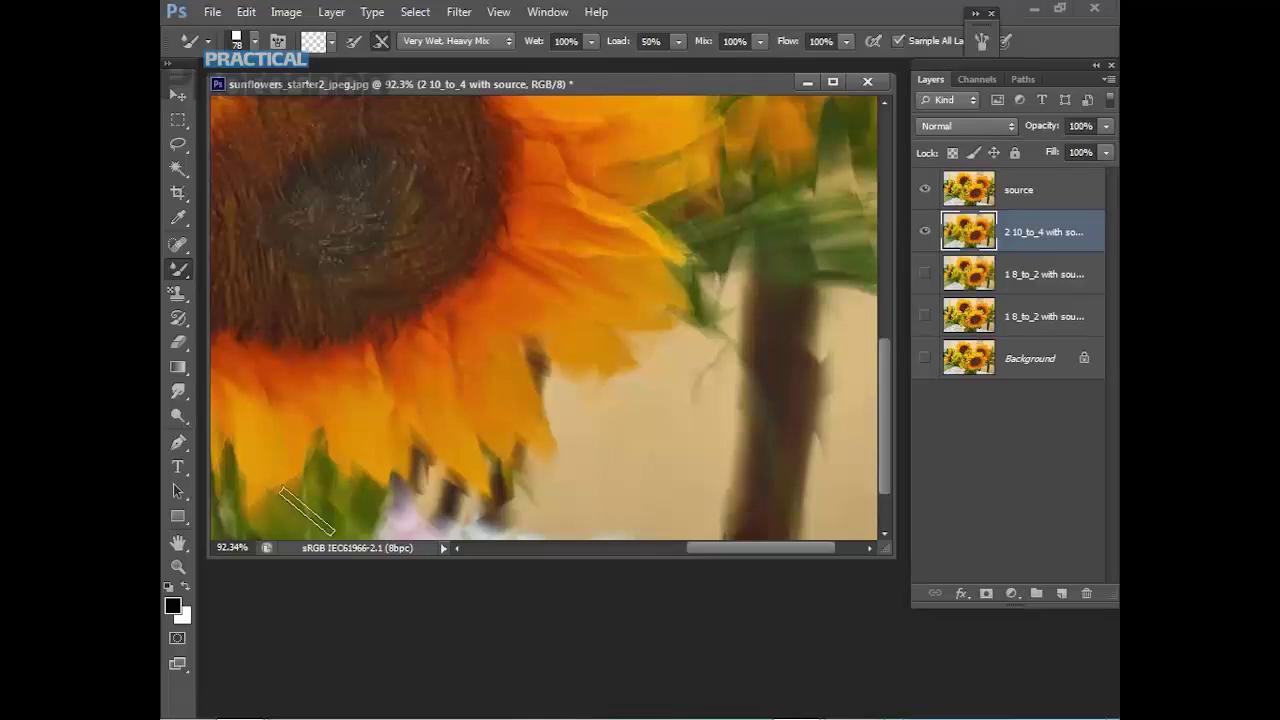
mouse_move(518, 328)
left_mouse_down()
mouse_move(508, 357)
mouse_move(494, 234)
mouse_move(495, 347)
left_mouse_up()
Examine the whole painting and the petal and foliage brushwork up close with the source layer hidden.
key("ctrl+0")
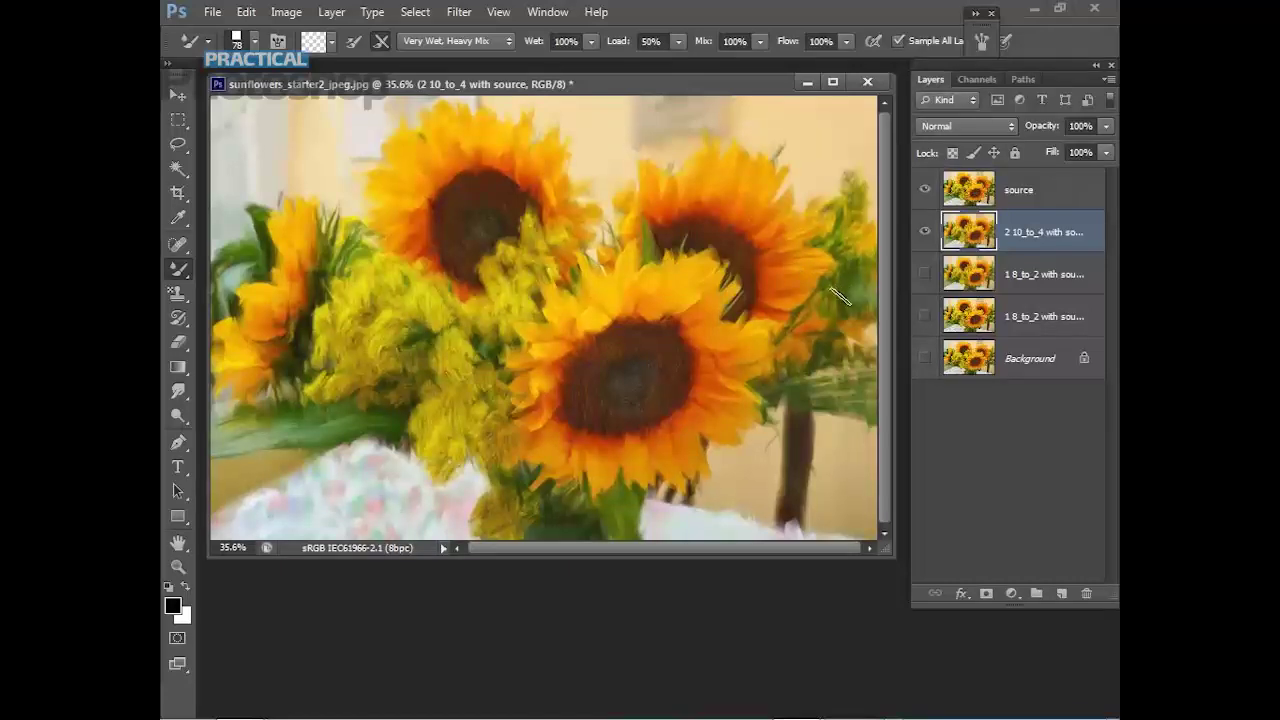
scroll(840, 295, "up", 5)
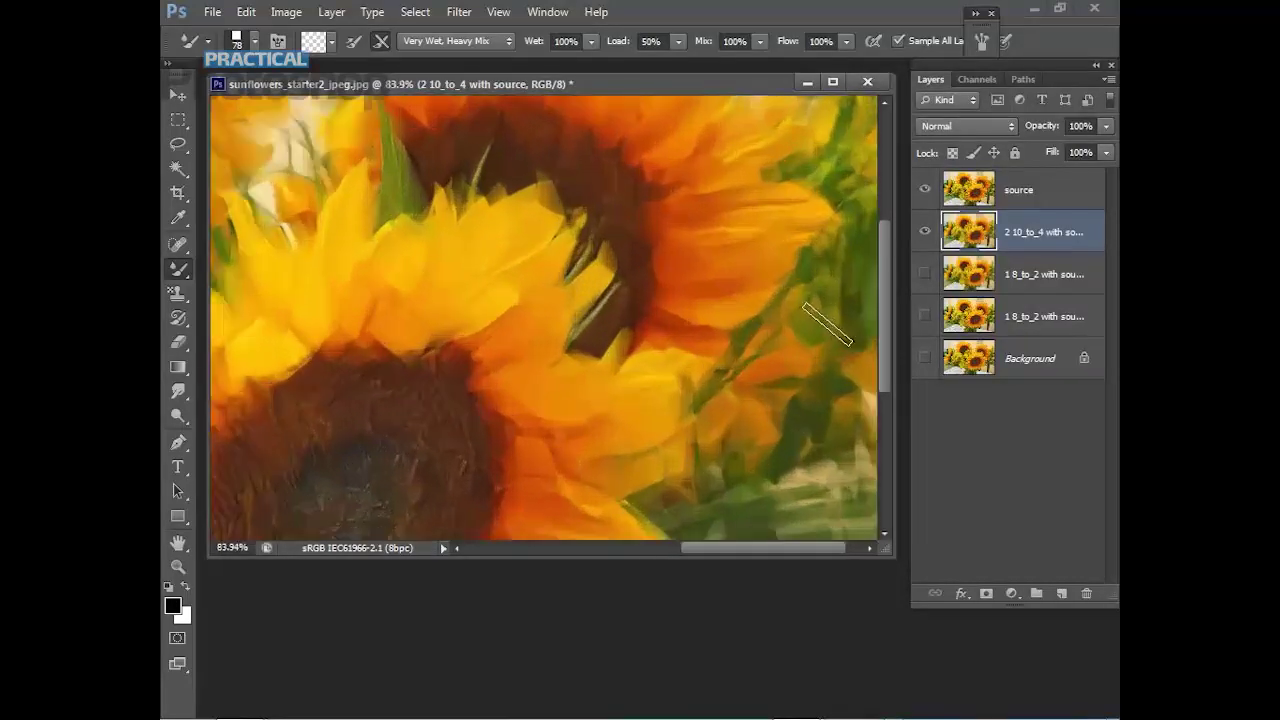
scroll(827, 323, "up", 2)
left_click(924, 192)
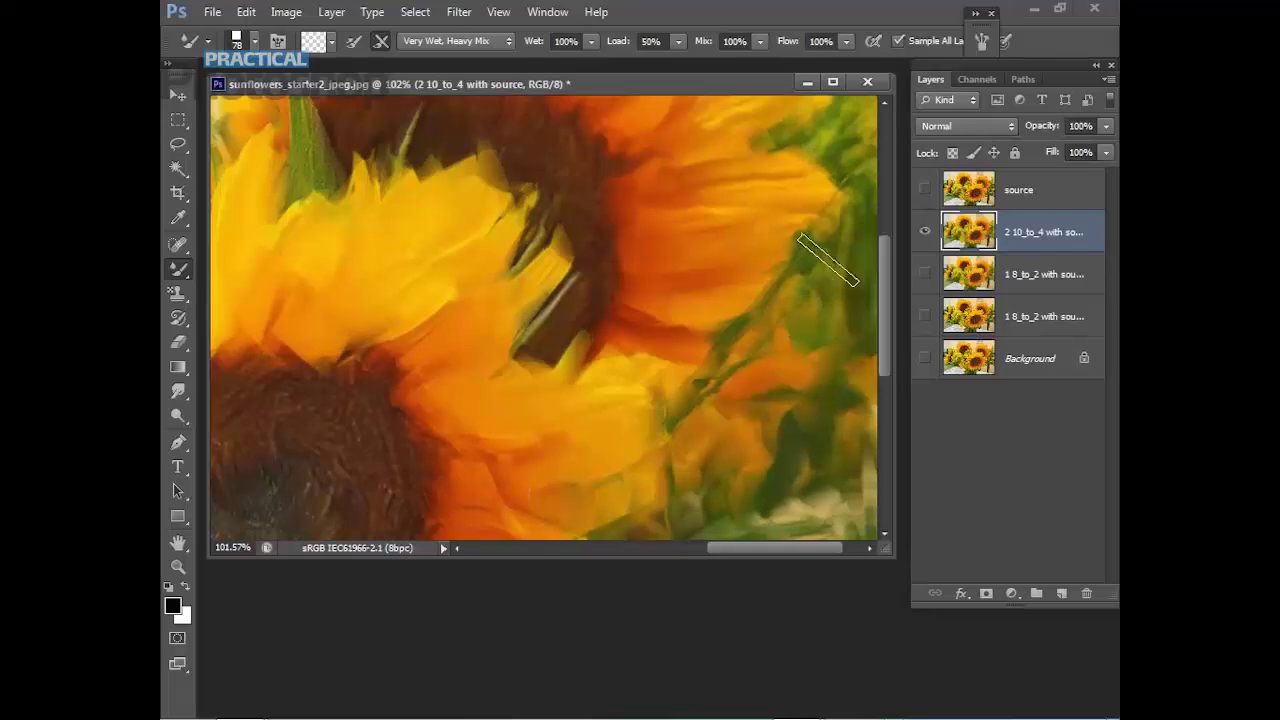
scroll(805, 280, "down", 2)
scroll(785, 322, "down", 1)
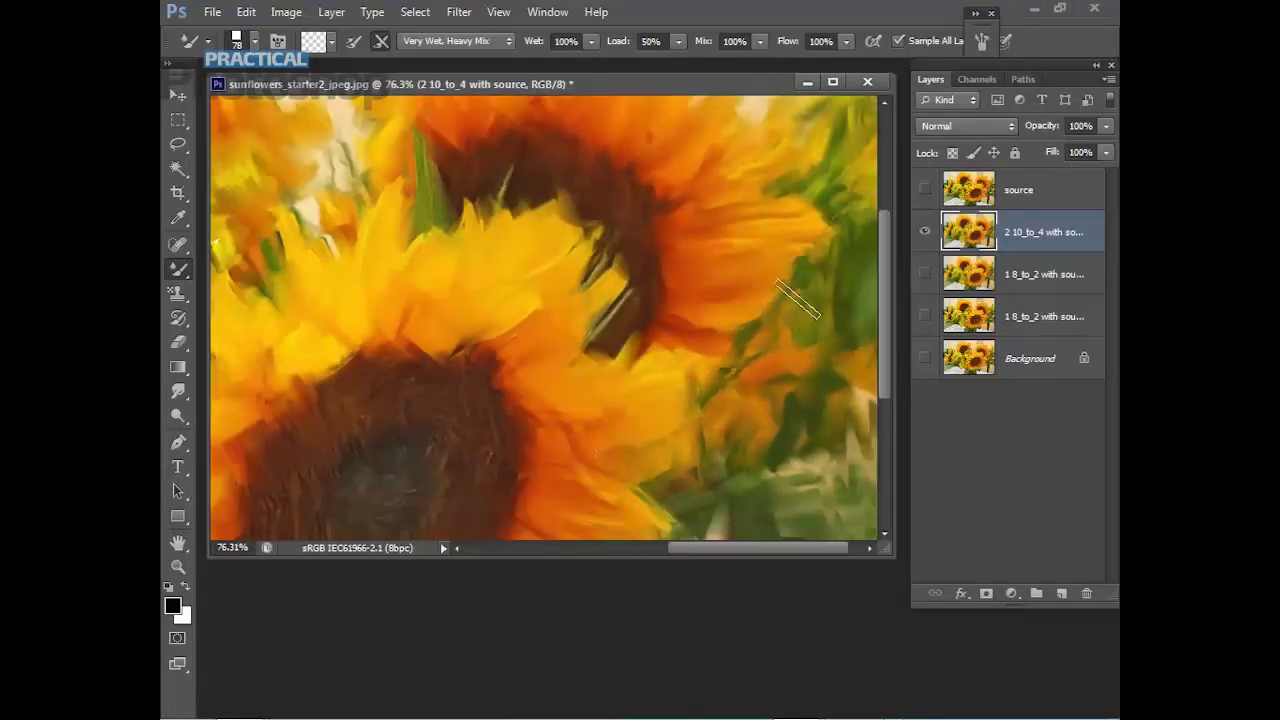
scroll(792, 320, "up", 3)
scroll(808, 330, "up", 1)
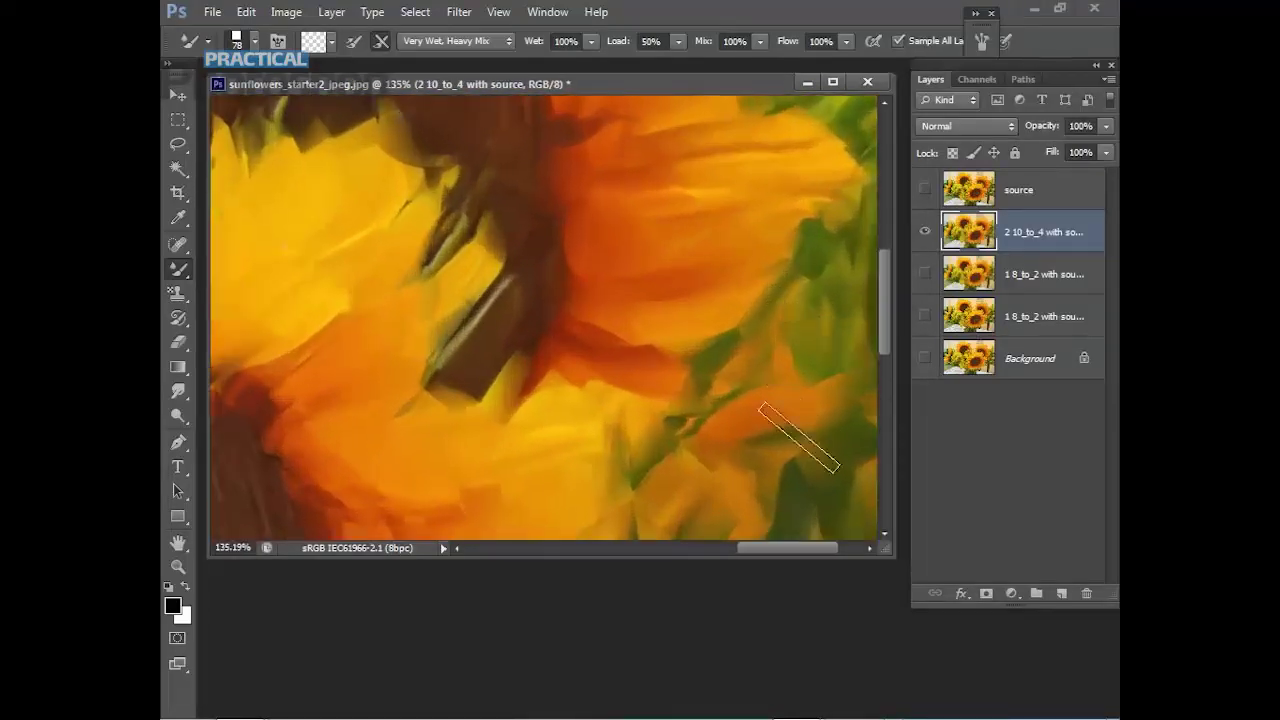
left_click_drag(758, 549, 791, 548)
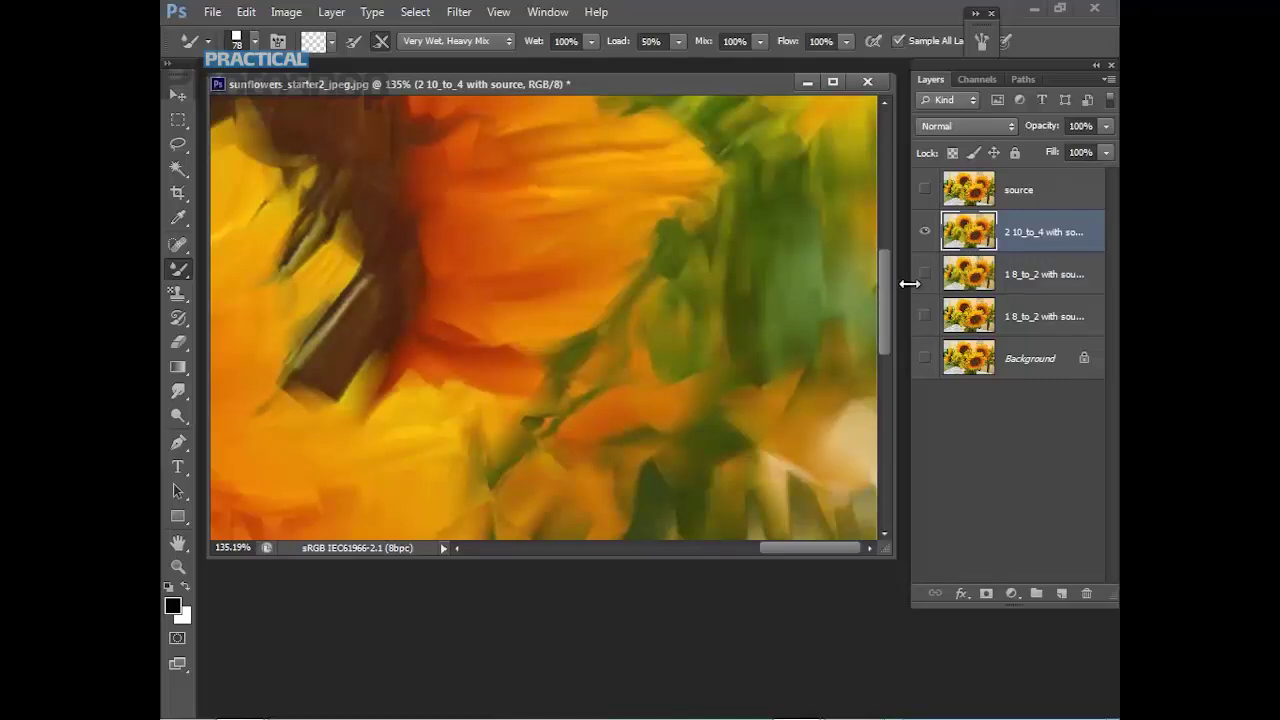
Duplicate the "2 10_to_4 with source" layer under the name "3 comber no source".
right_click(1021, 243)
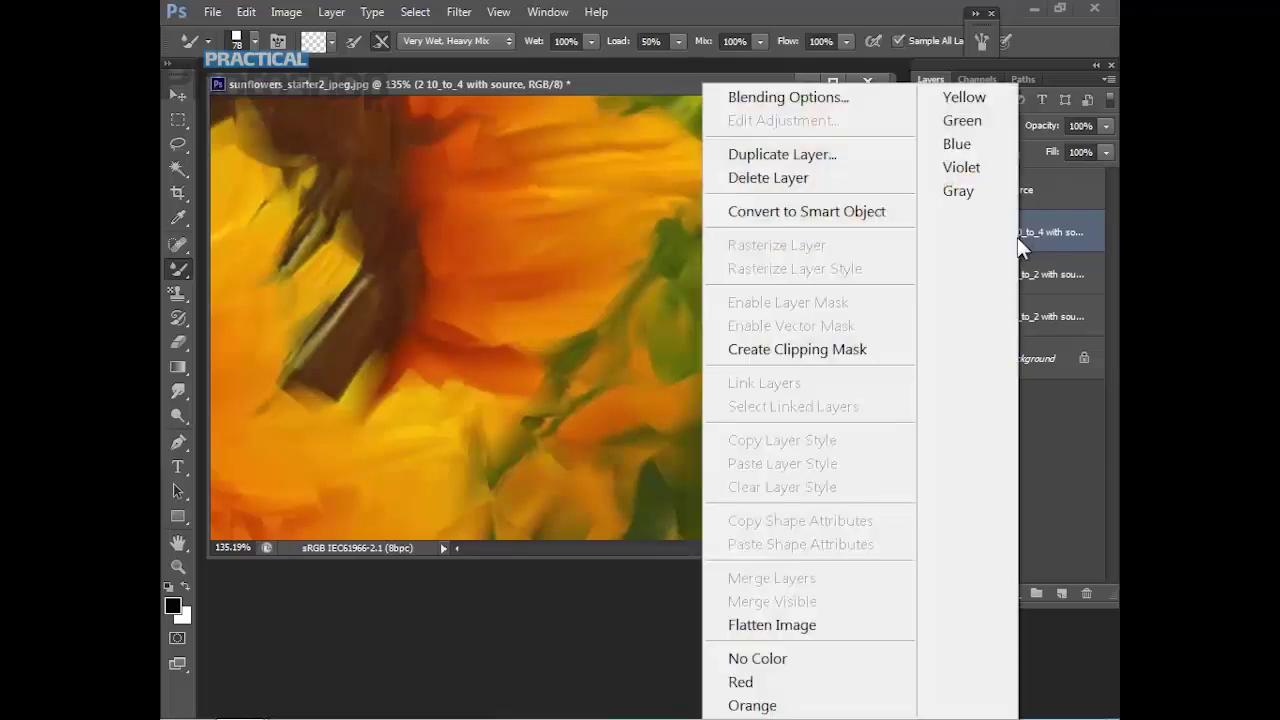
left_click(806, 157)
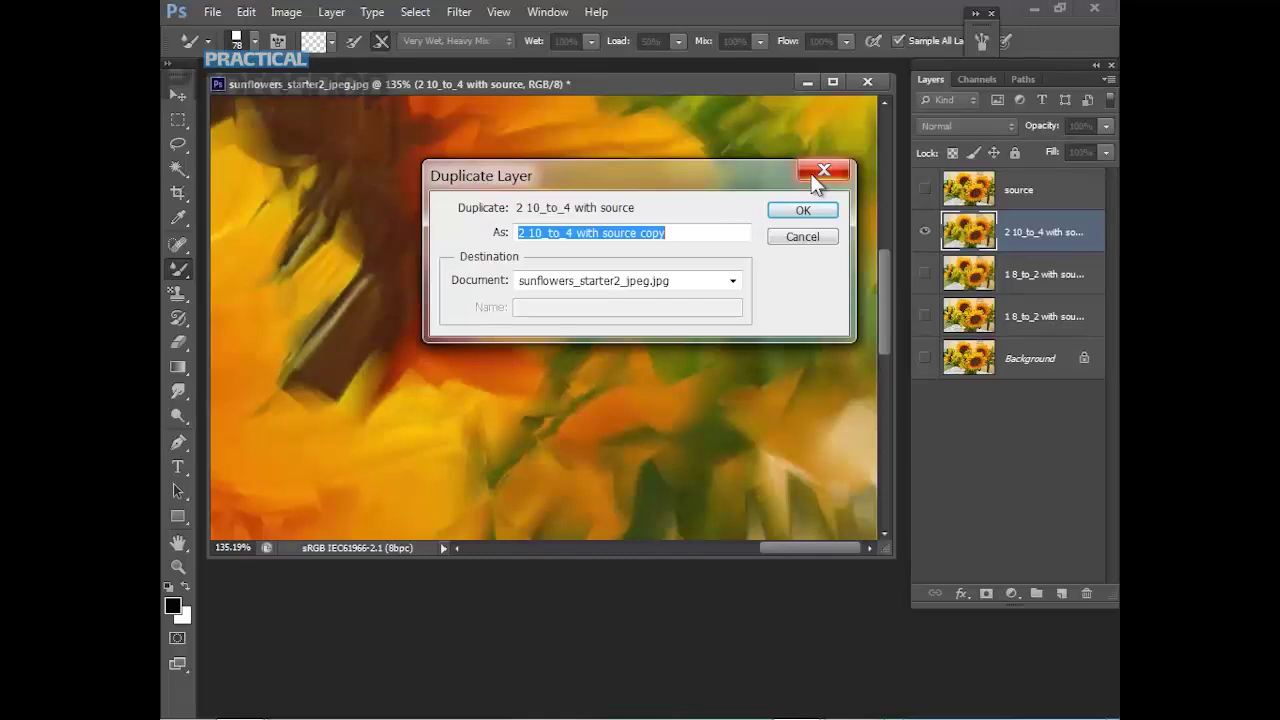
type("3 comber no source")
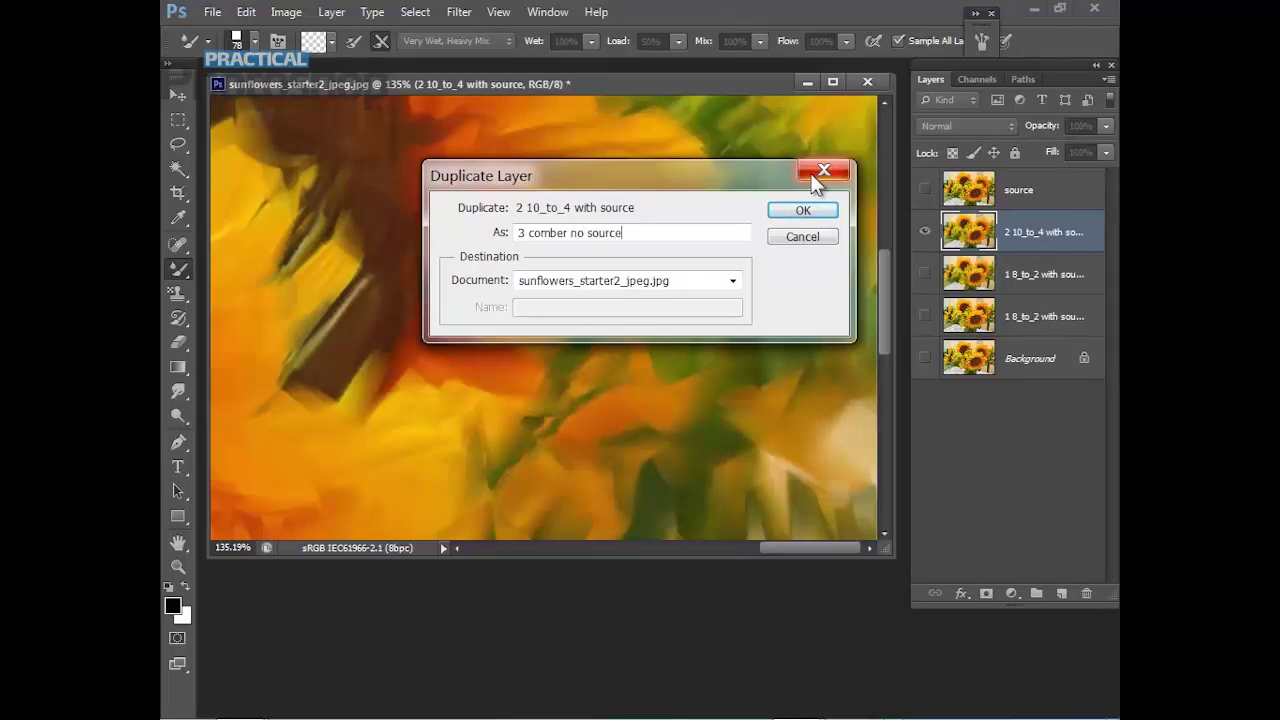
left_click(812, 213)
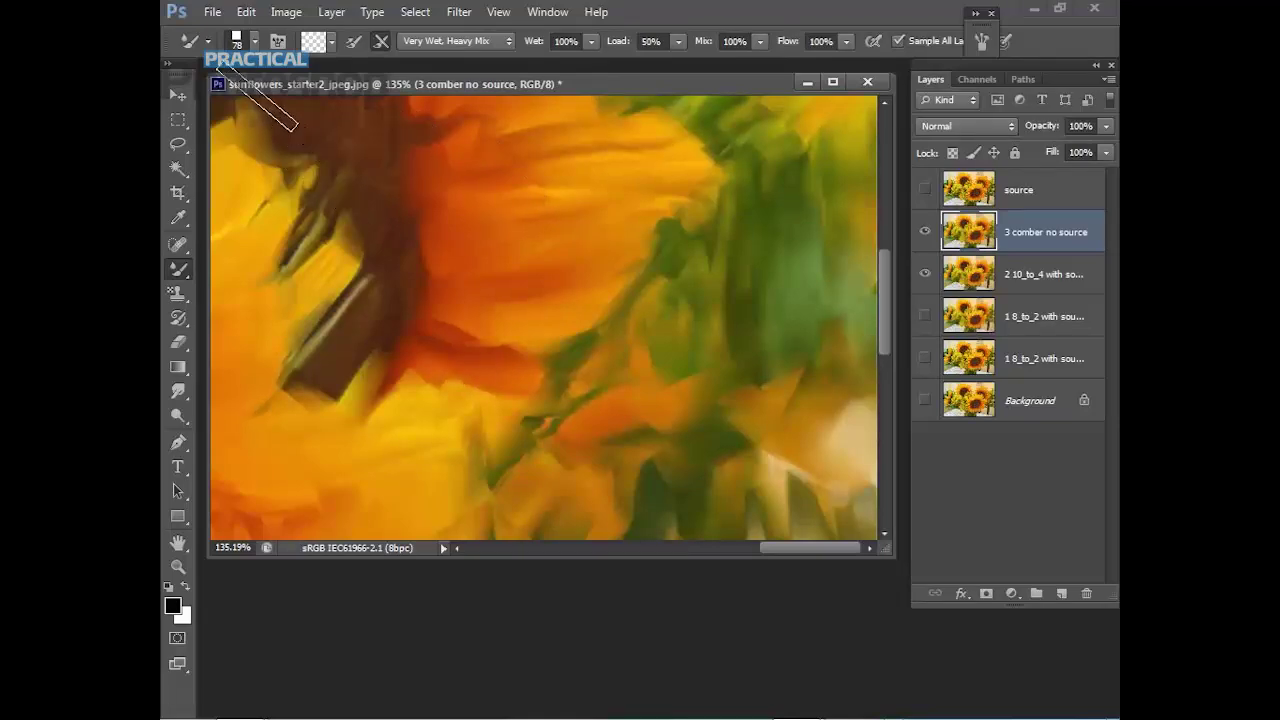
Load the Mixer Brush preset "3 gooey comber 100" and set its size to 81 px.
left_click(210, 40)
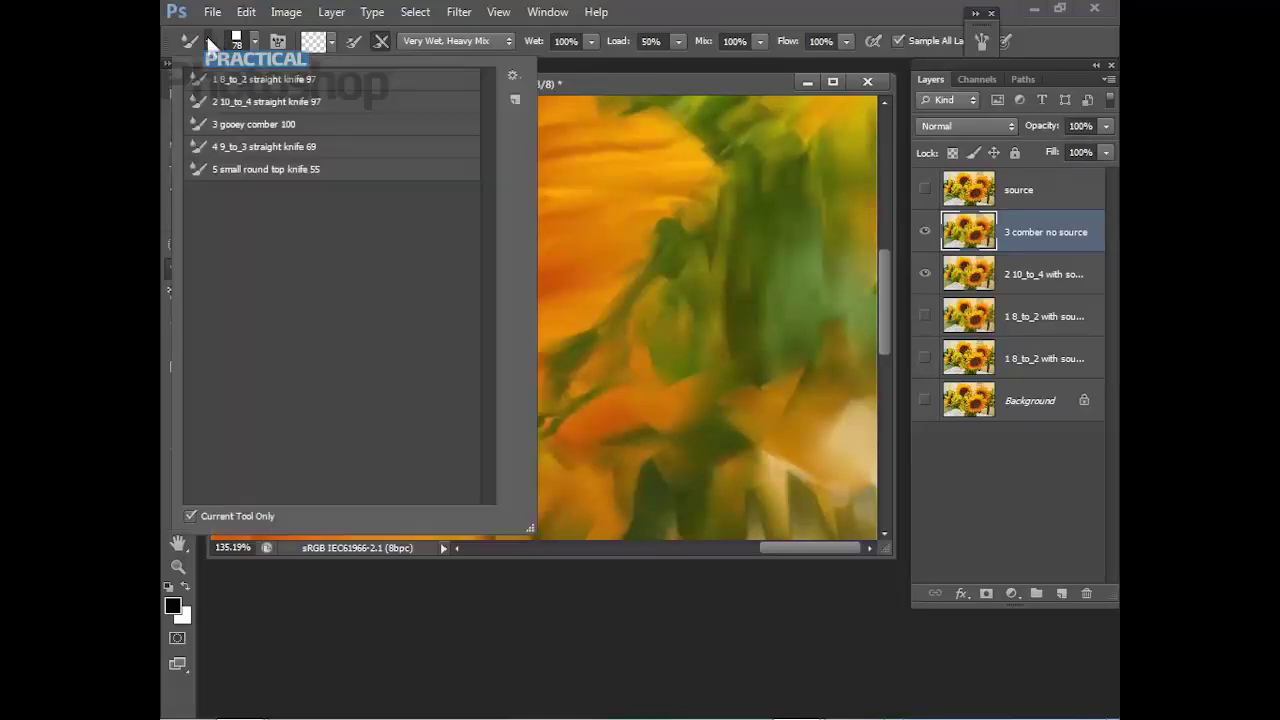
left_click(289, 126)
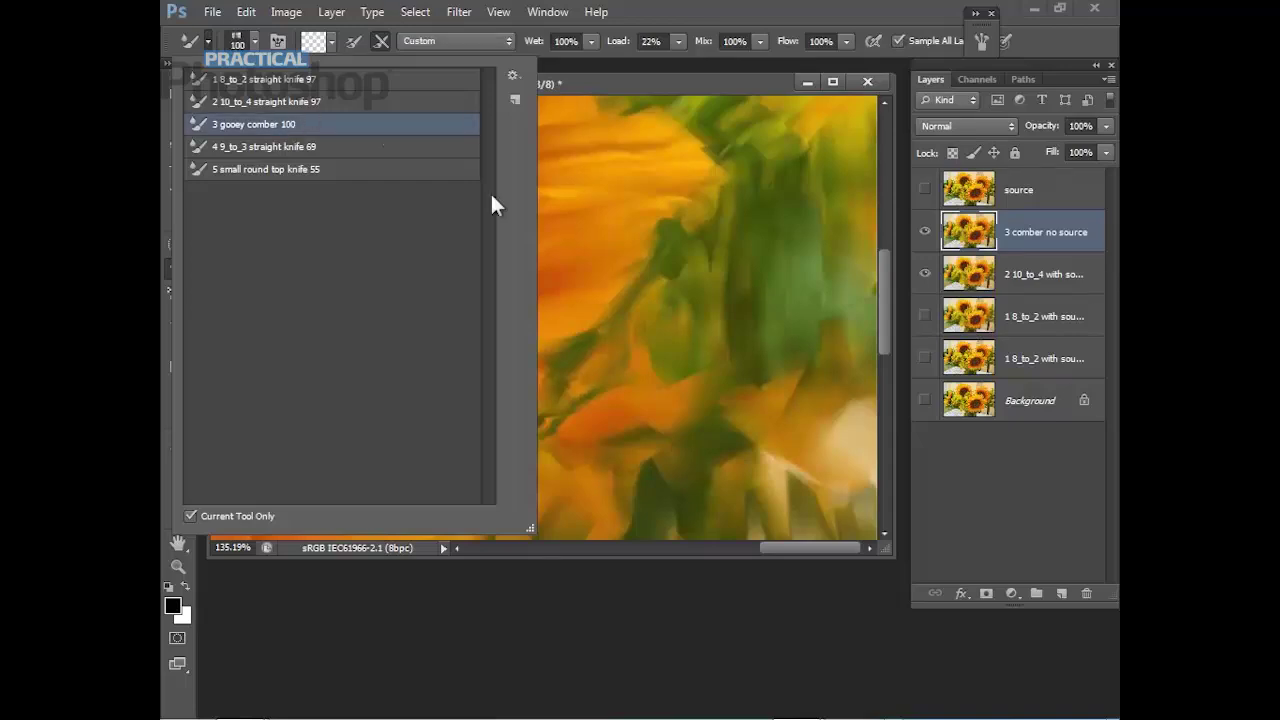
left_click(256, 31)
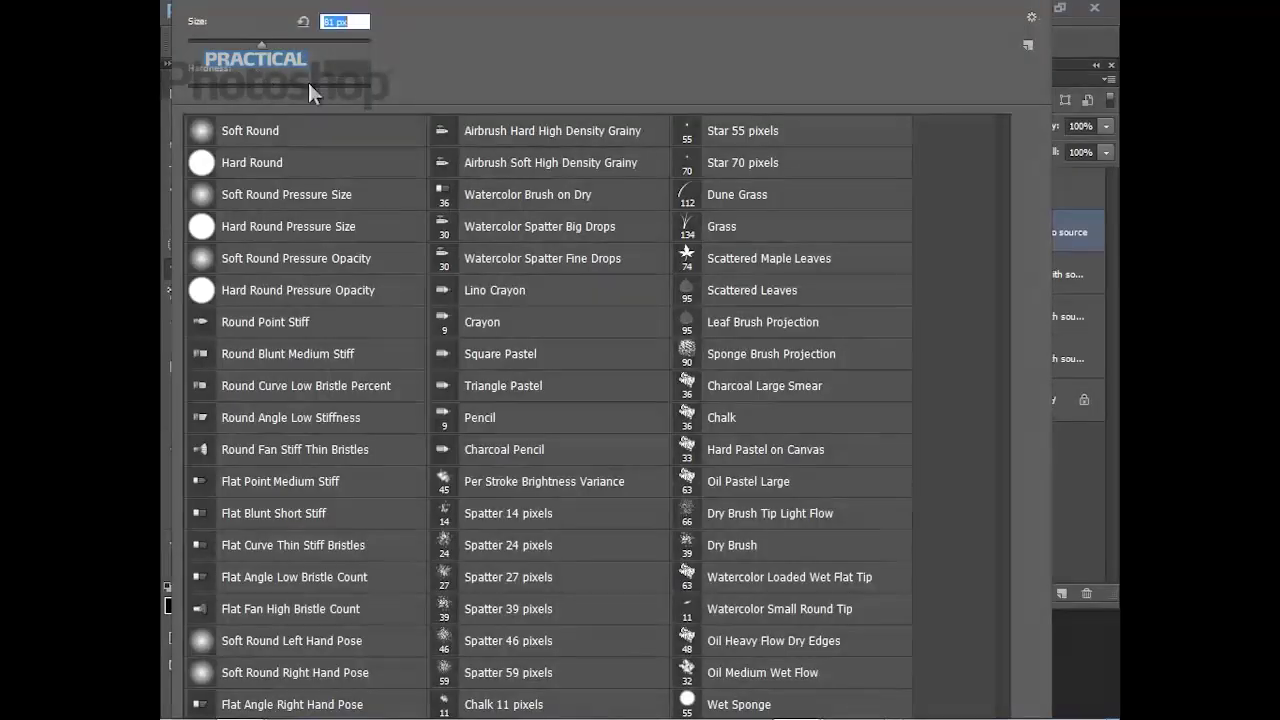
left_click(1072, 561)
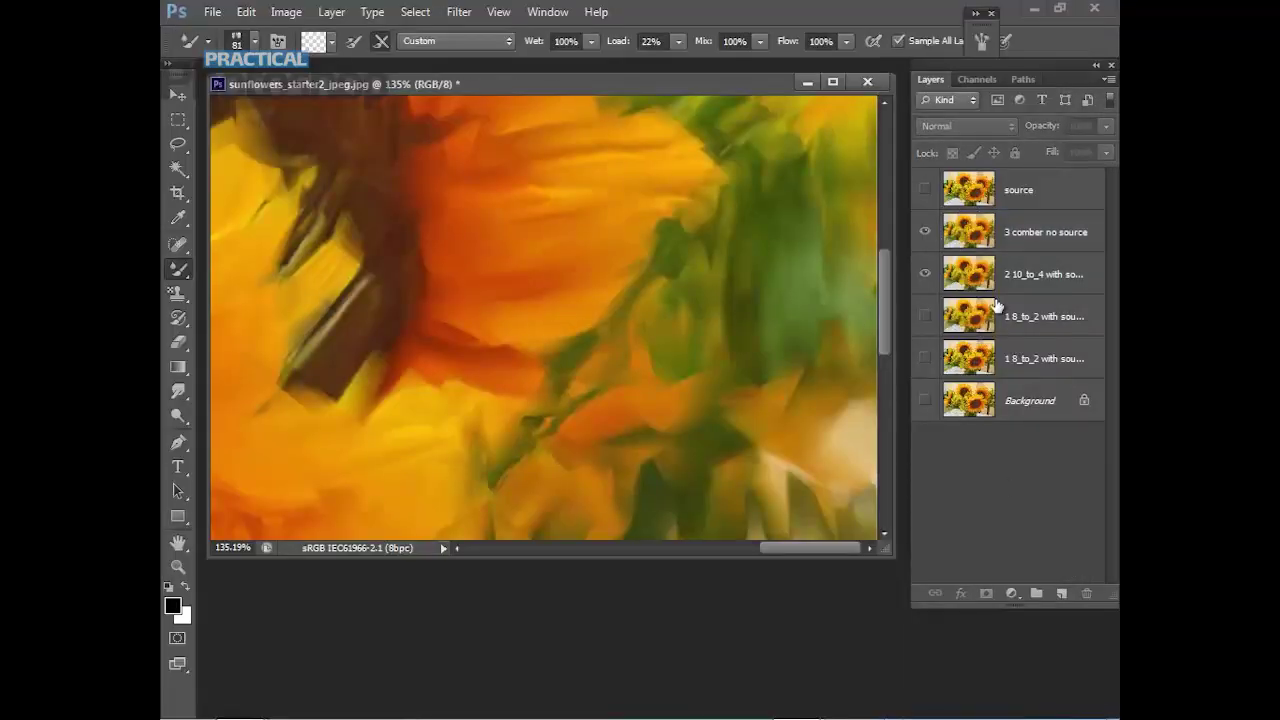
Comb Mixer Brush strokes through the greenery to the right of the rear right sunflower on the "3 comber no source" layer.
left_click(1026, 238)
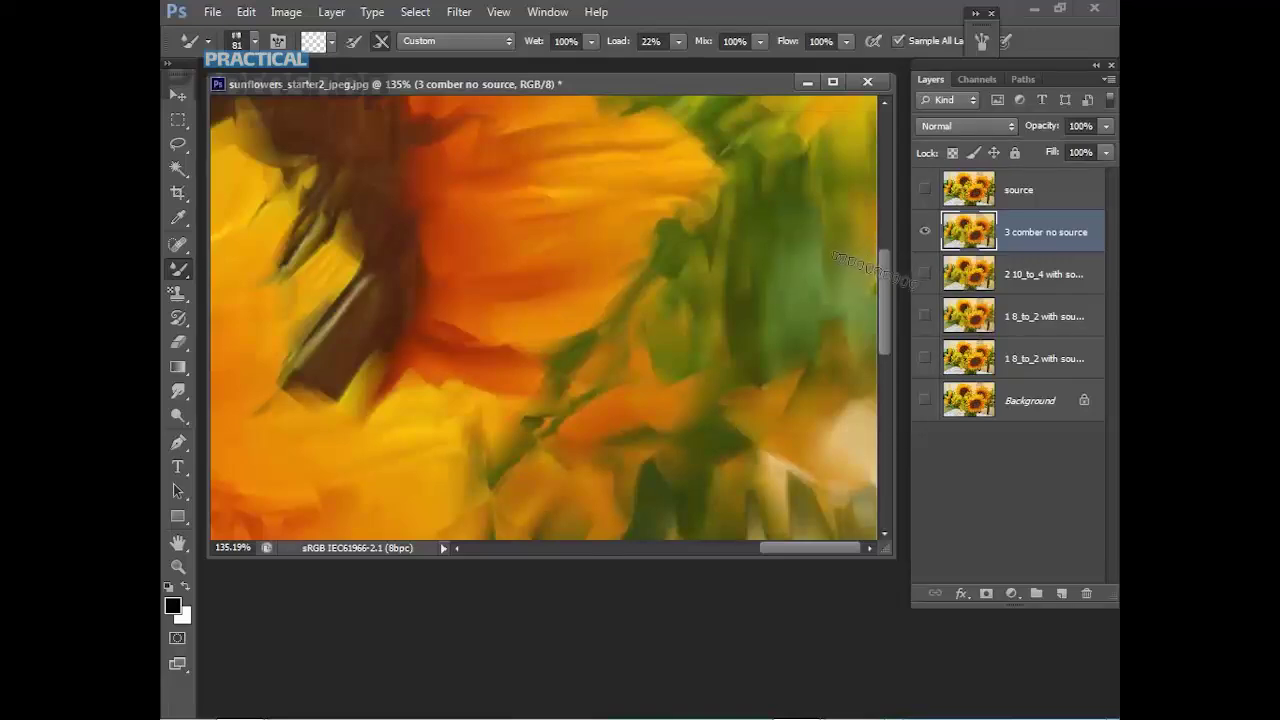
left_click_drag(878, 271, 892, 178)
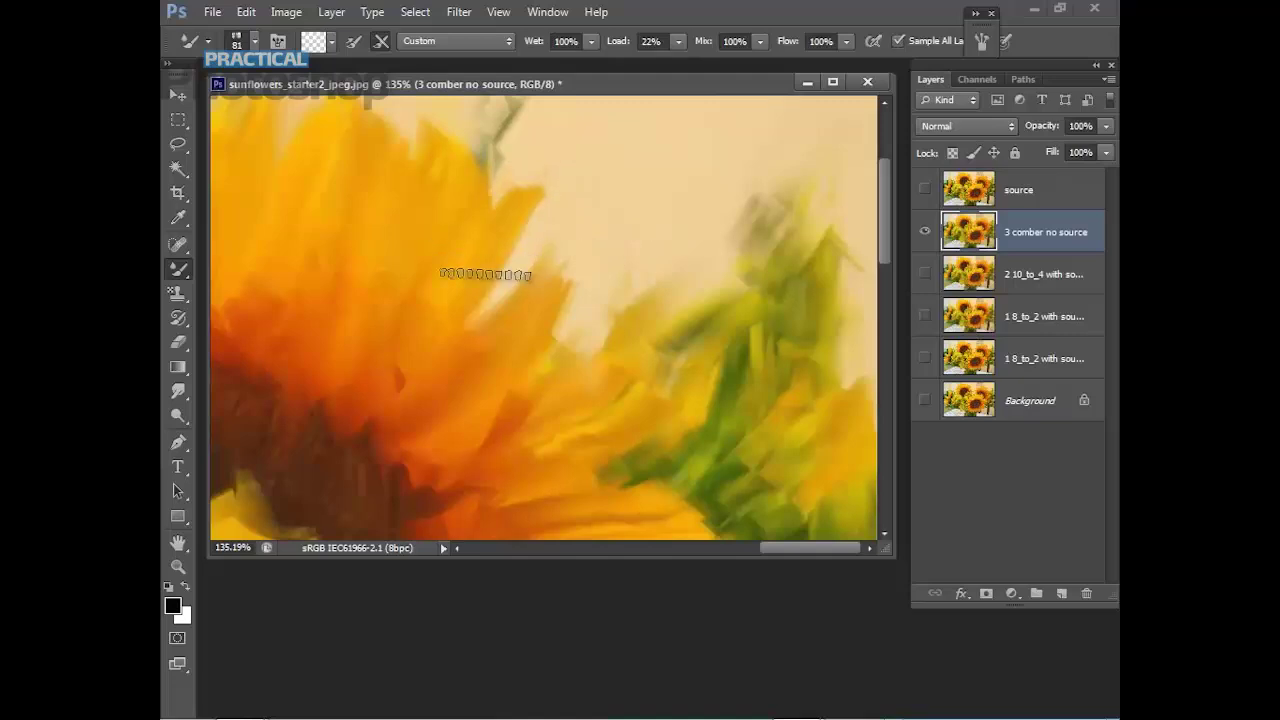
left_click_drag(680, 346, 812, 305)
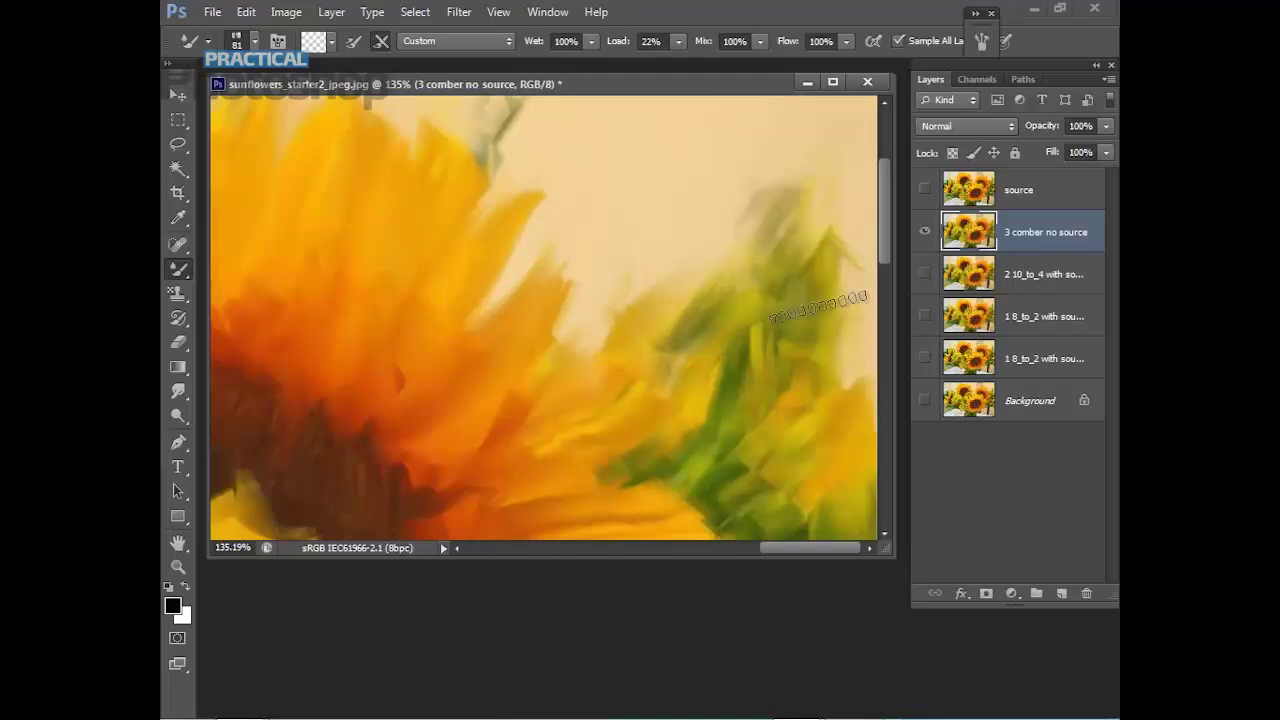
Set the comber brush size to 91 px.
left_click(255, 41)
left_click_drag(265, 48, 270, 48)
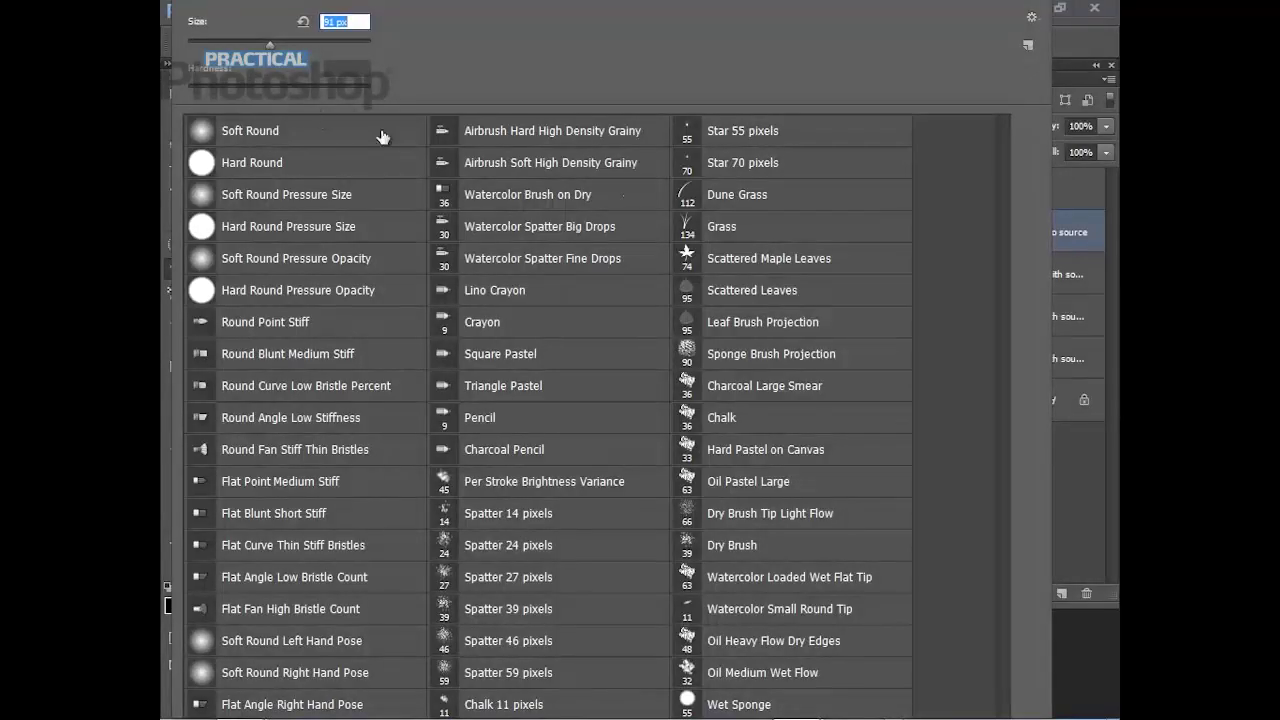
left_click(1064, 484)
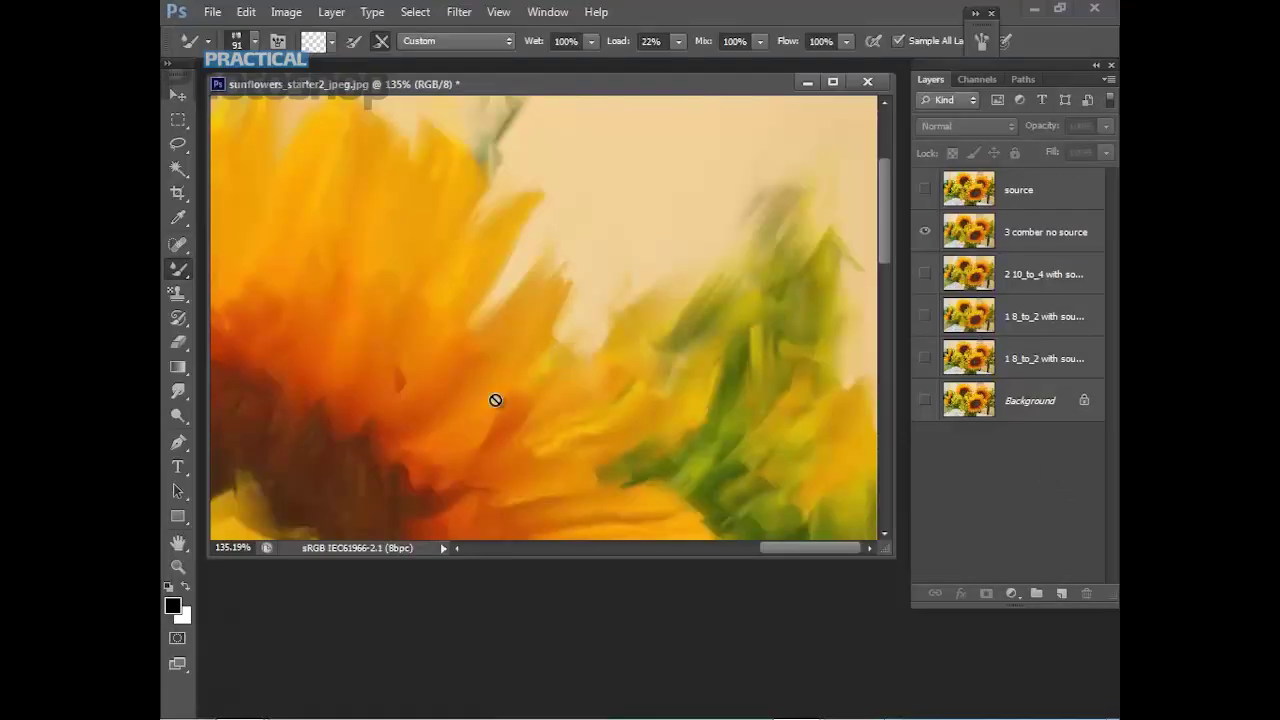
Comb the rear right sunflower's petals, dark centre edge and neighbouring small yellow petals on the "3 comber no source" layer.
left_click(1020, 242)
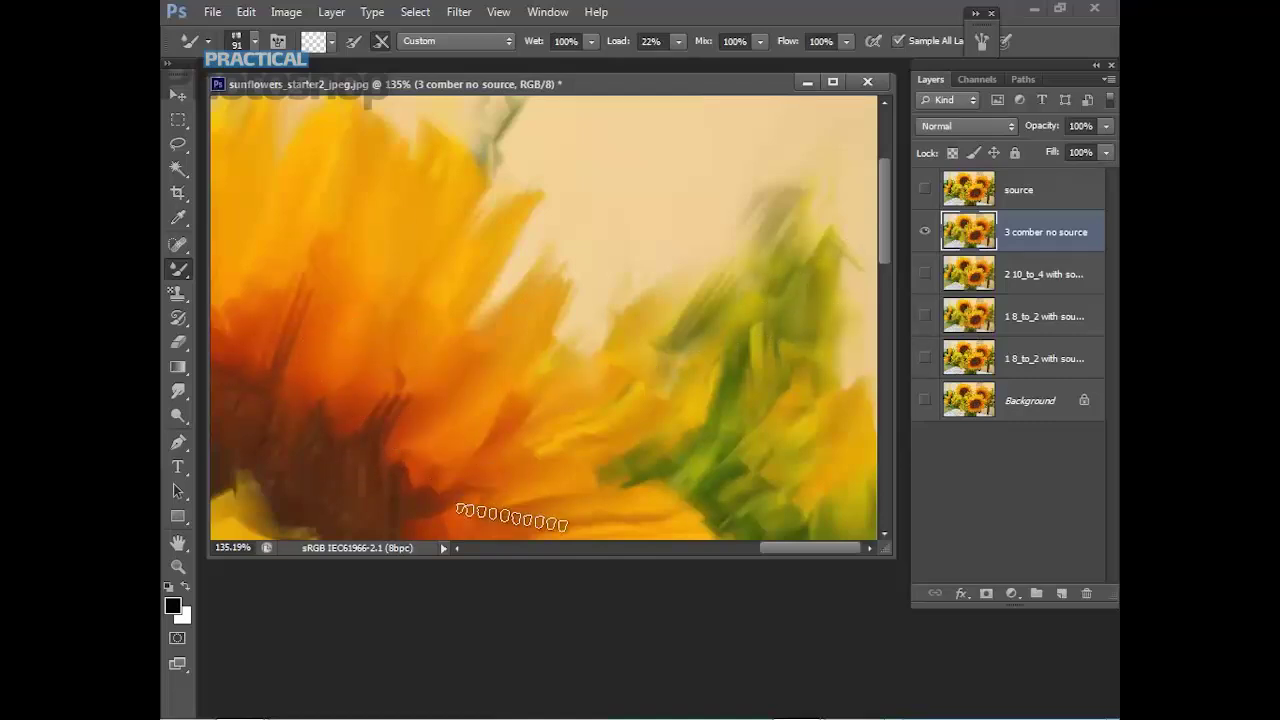
left_click_drag(770, 547, 704, 548)
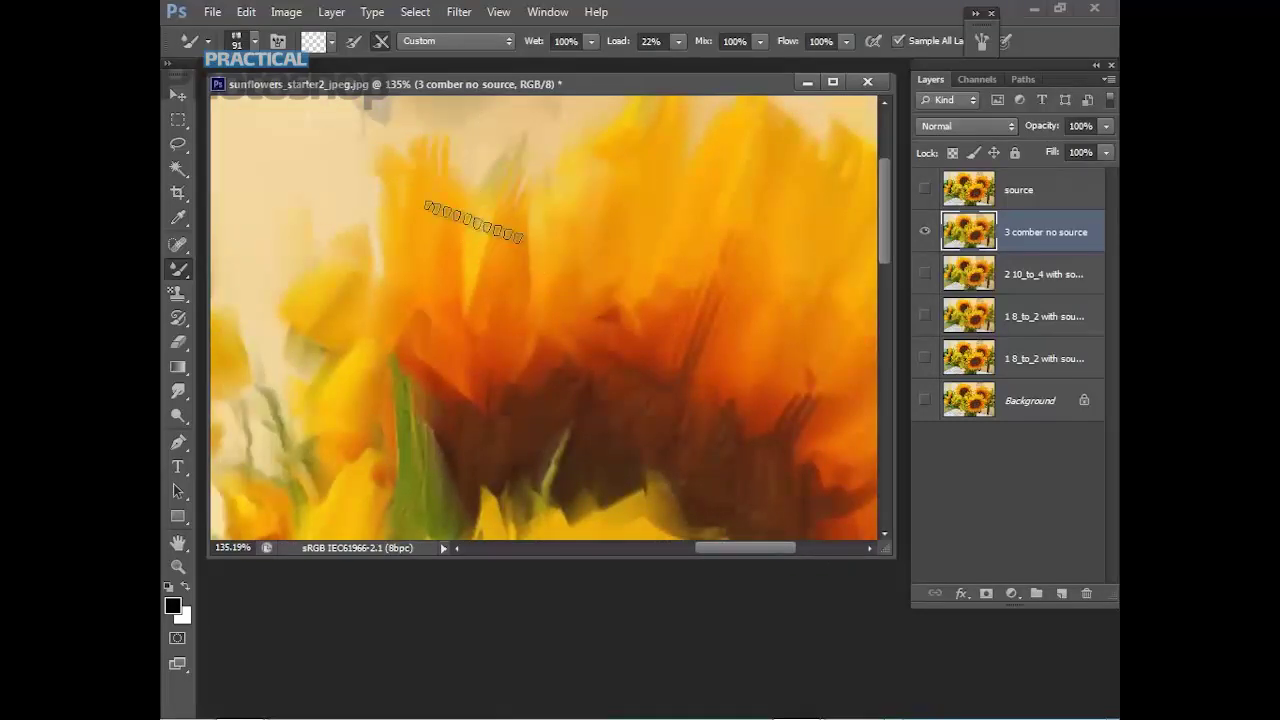
mouse_move(441, 427)
left_mouse_down()
mouse_move(387, 482)
mouse_move(387, 411)
mouse_move(329, 512)
left_mouse_up()
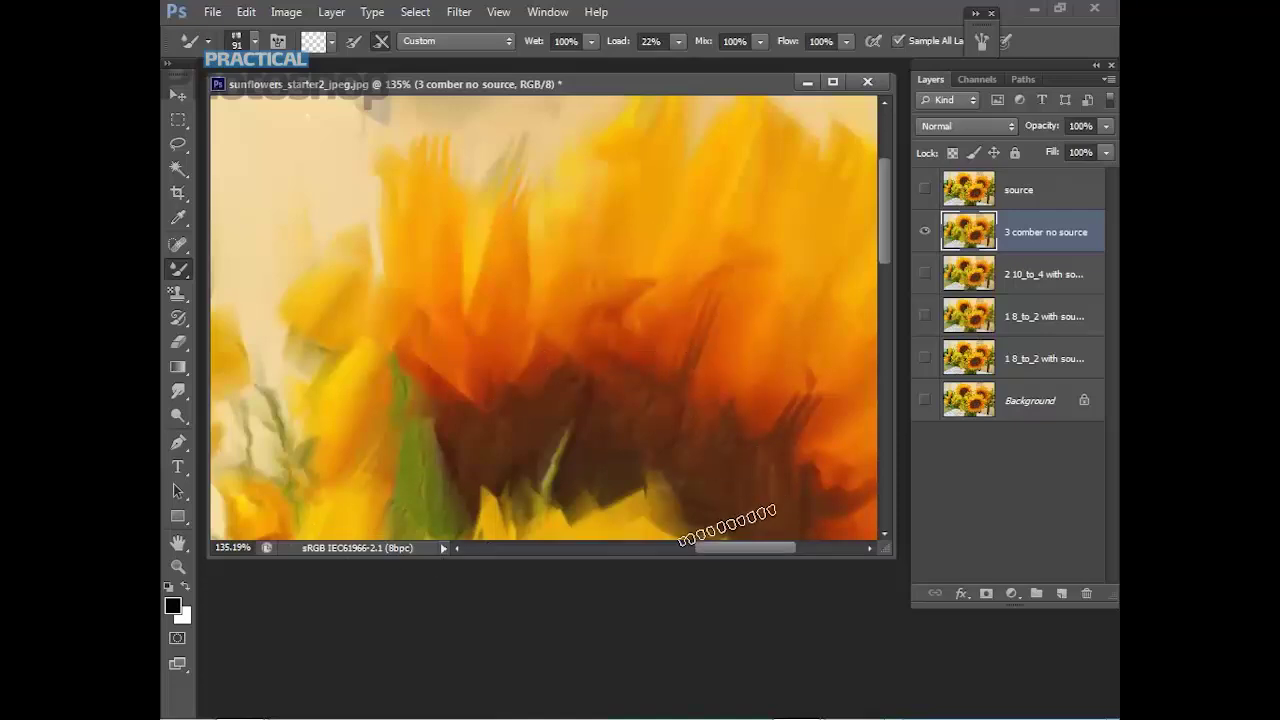
Comb Mixer Brush strokes through the upper left sunflower's petals and brown centre and the yellow flowers beneath it.
left_click_drag(726, 547, 652, 551)
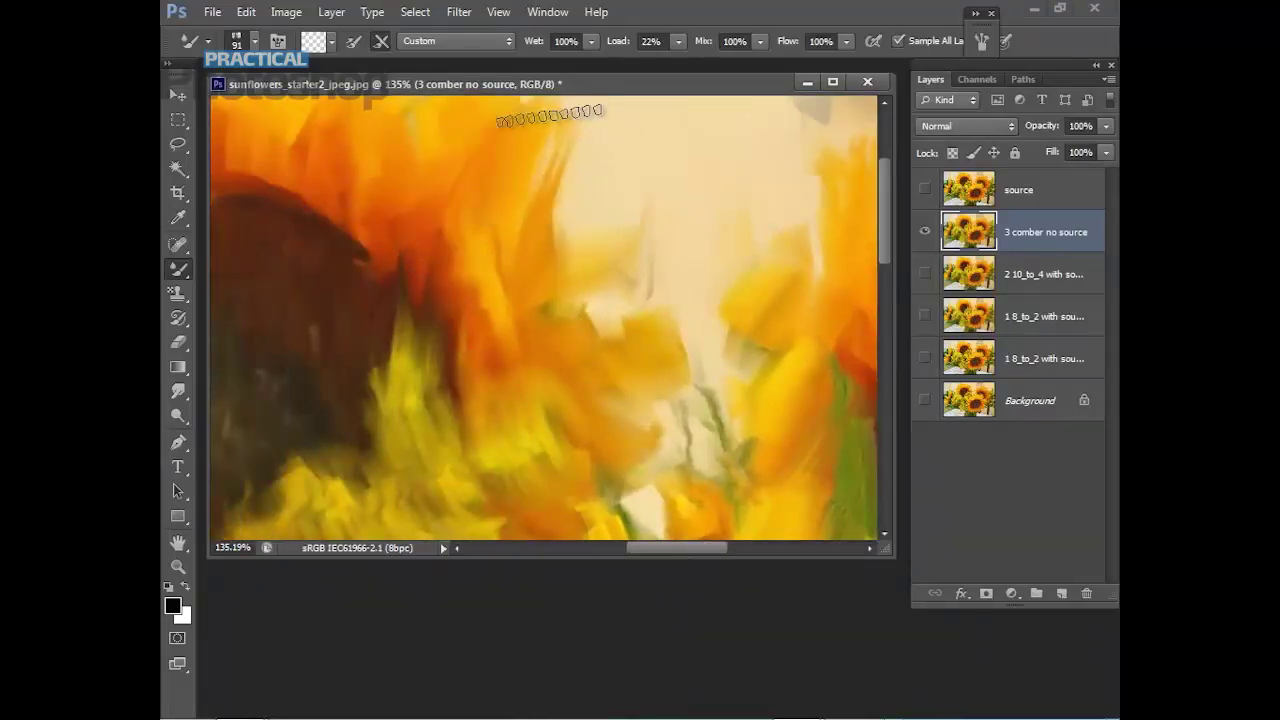
left_click_drag(658, 547, 604, 547)
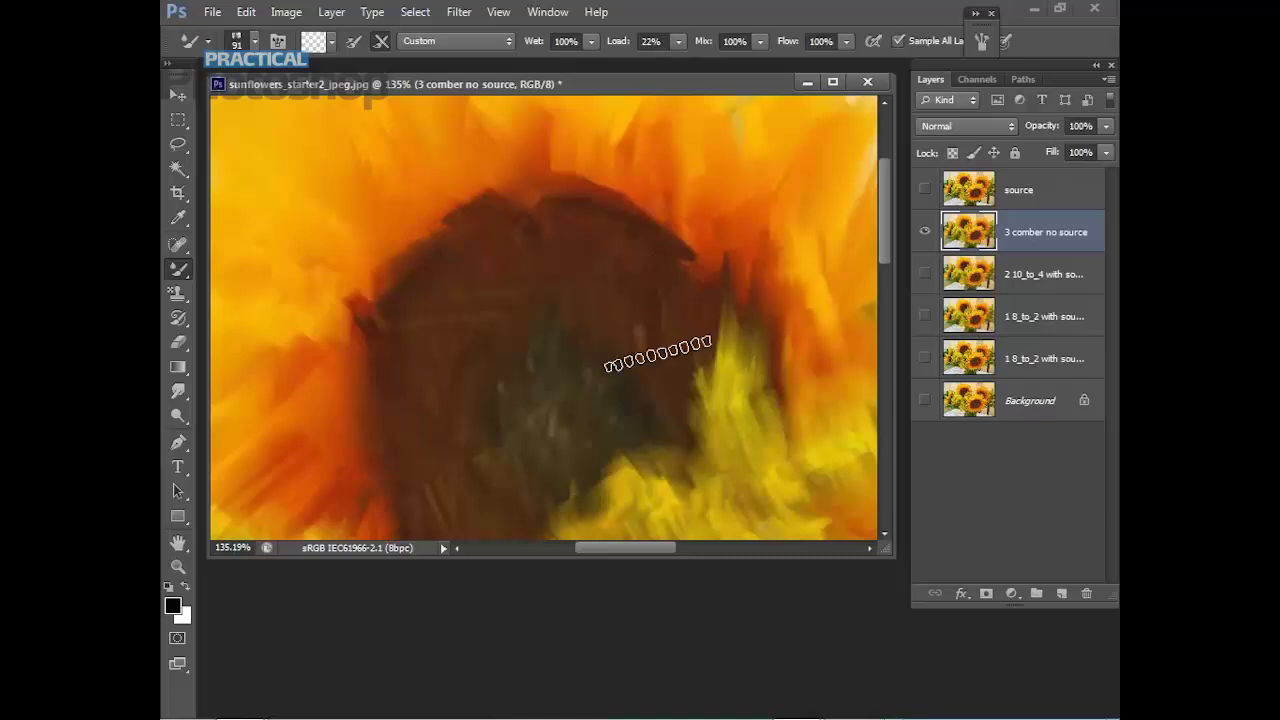
left_click_drag(654, 547, 625, 547)
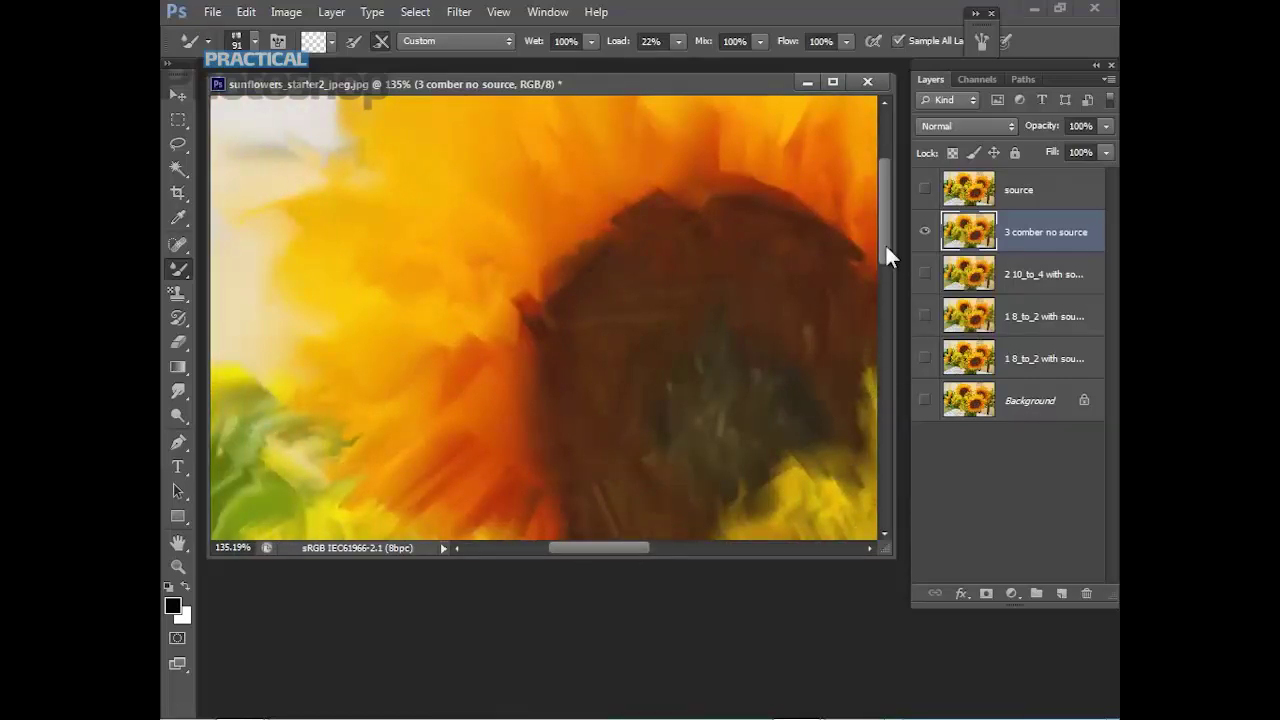
left_click_drag(885, 243, 888, 279)
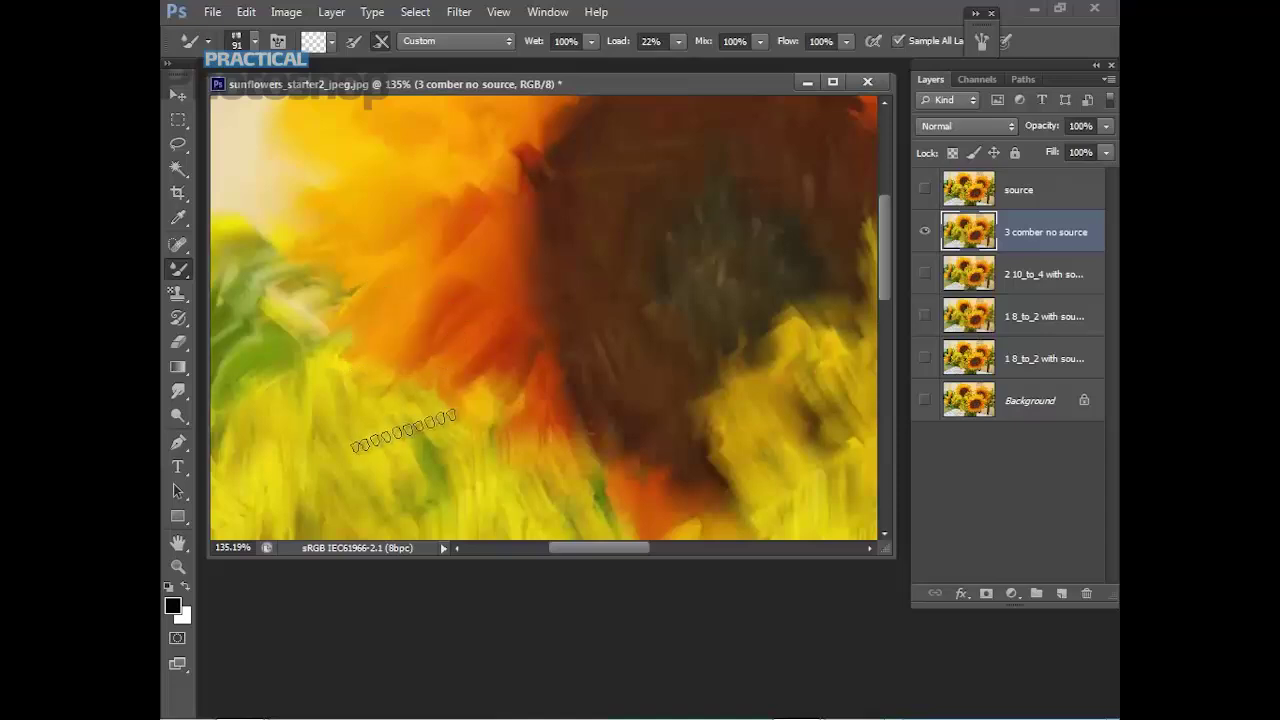
Comb Mixer Brush strokes over the small orange flower and greenery at the bouquet's left edge and the pale background above.
left_click_drag(592, 545, 525, 548)
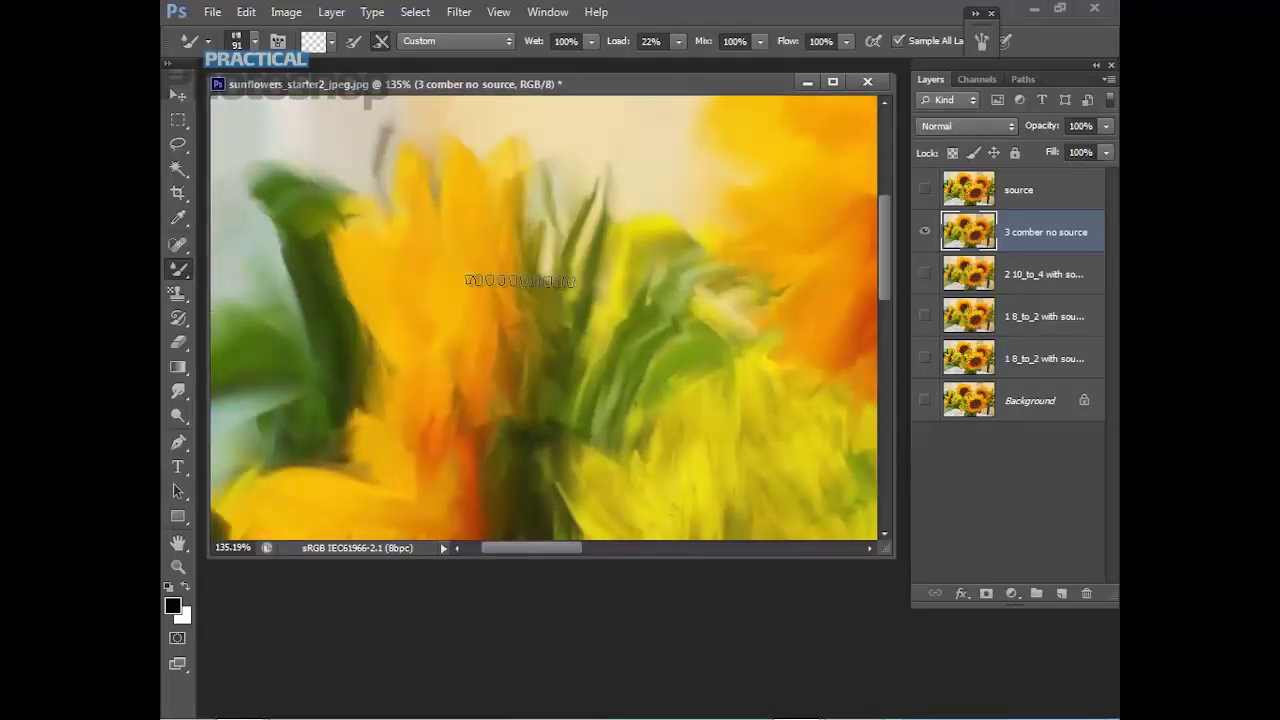
left_click_drag(877, 284, 882, 214)
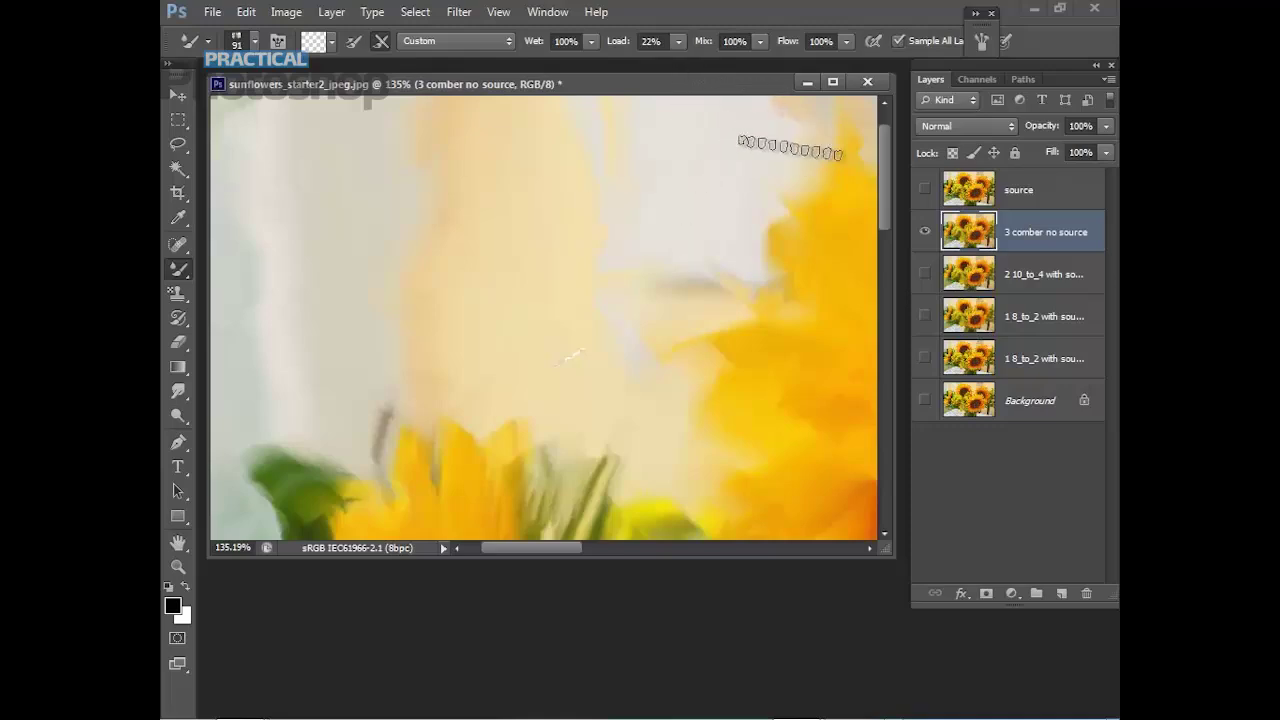
left_click_drag(570, 546, 549, 548)
left_click_drag(880, 213, 909, 268)
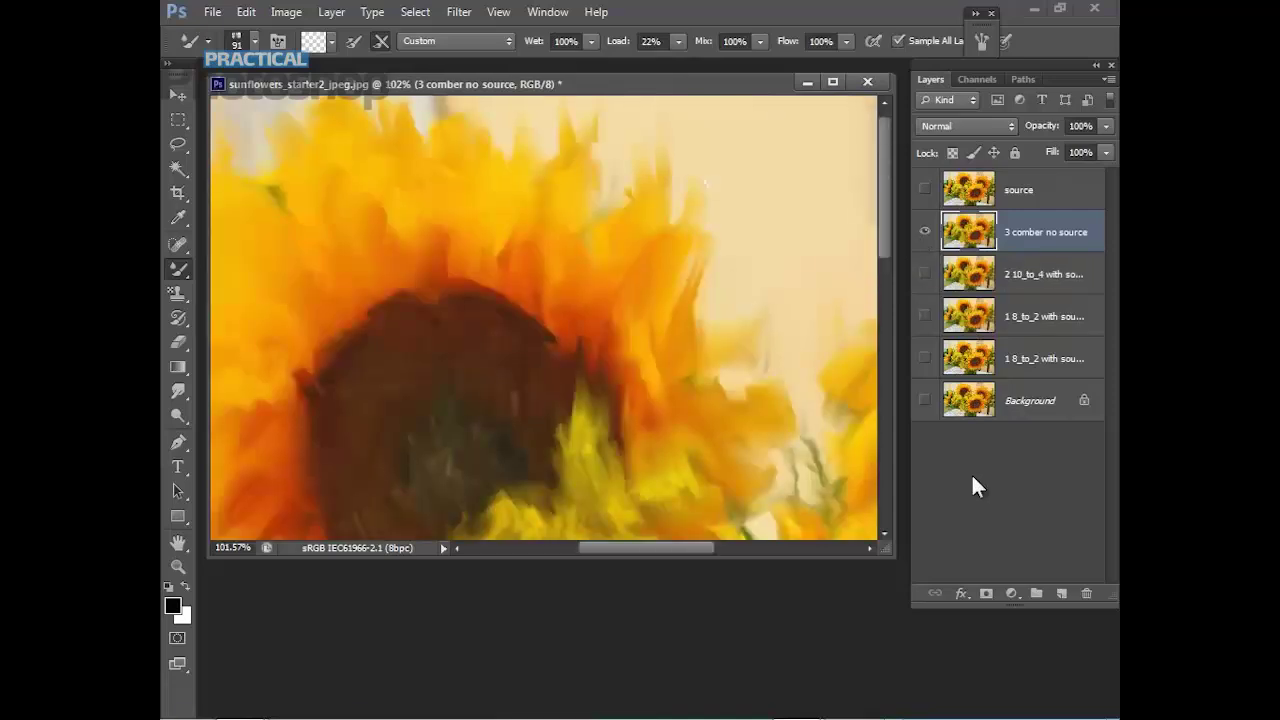
Examine the combed texture across both rear sunflowers, the front sunflower and the yellow filler flowers.
left_click(973, 476)
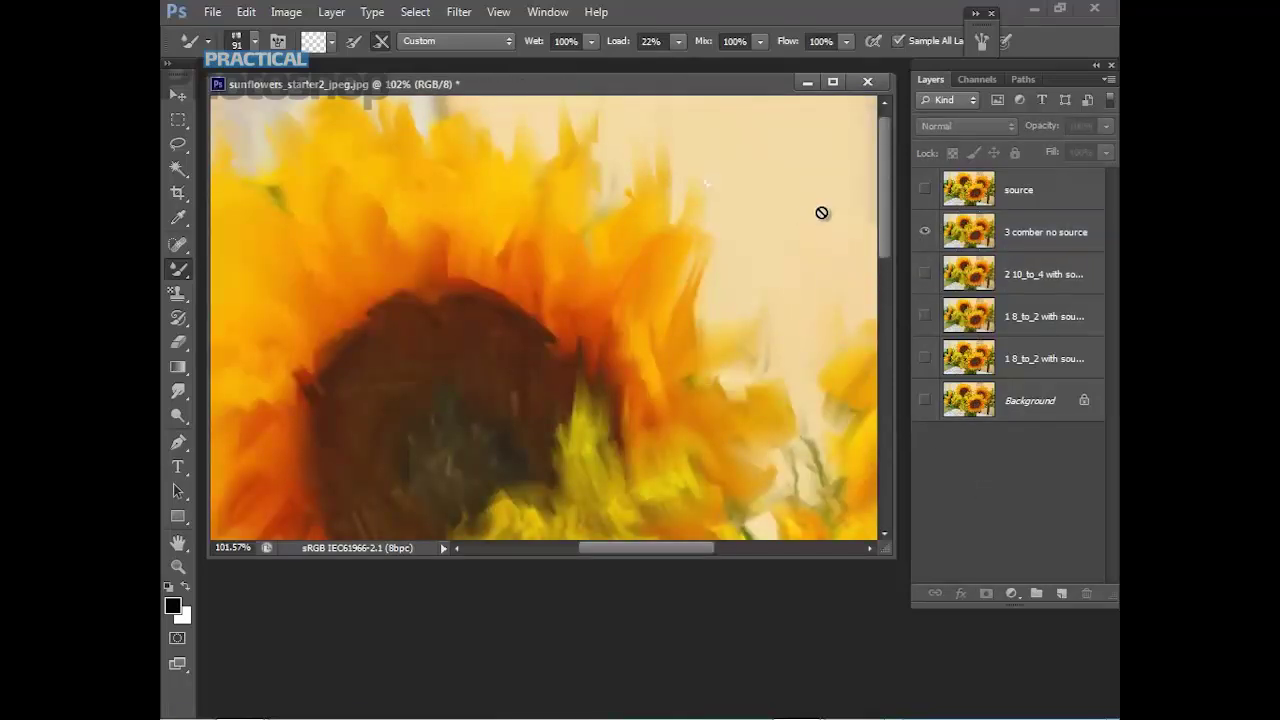
left_click_drag(886, 240, 880, 292)
left_click_drag(652, 540, 810, 567)
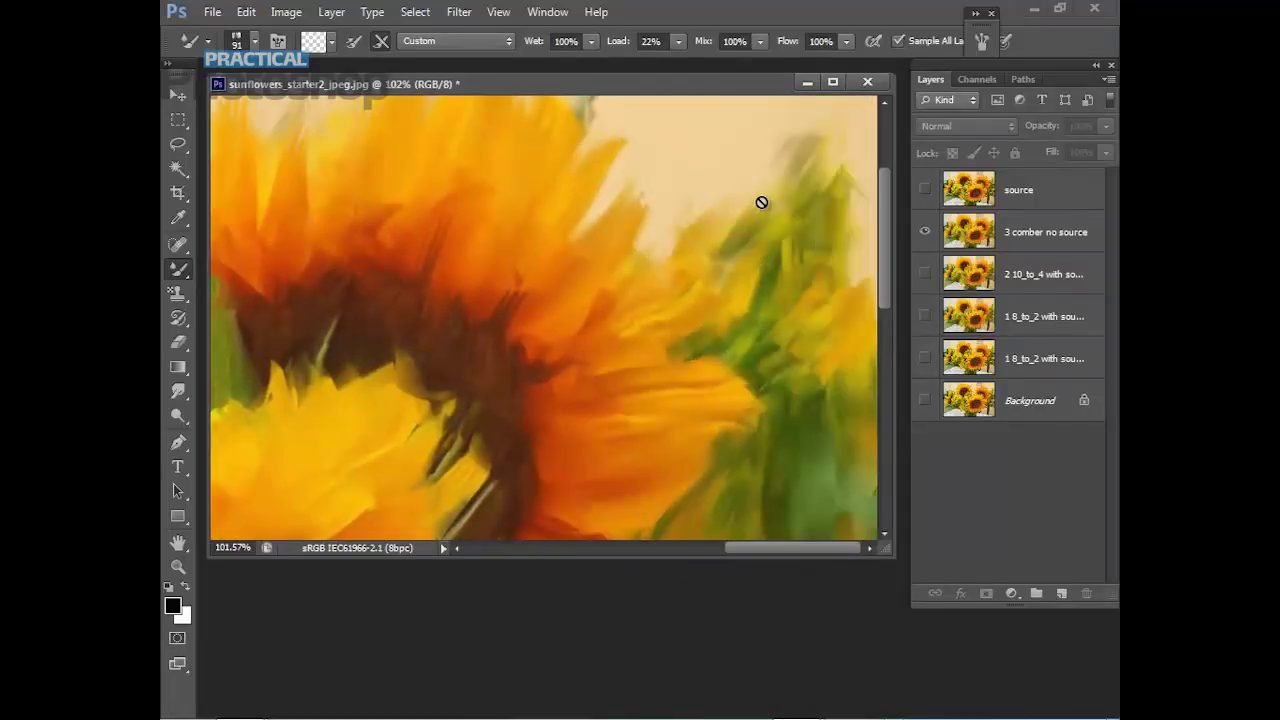
left_click_drag(882, 244, 887, 348)
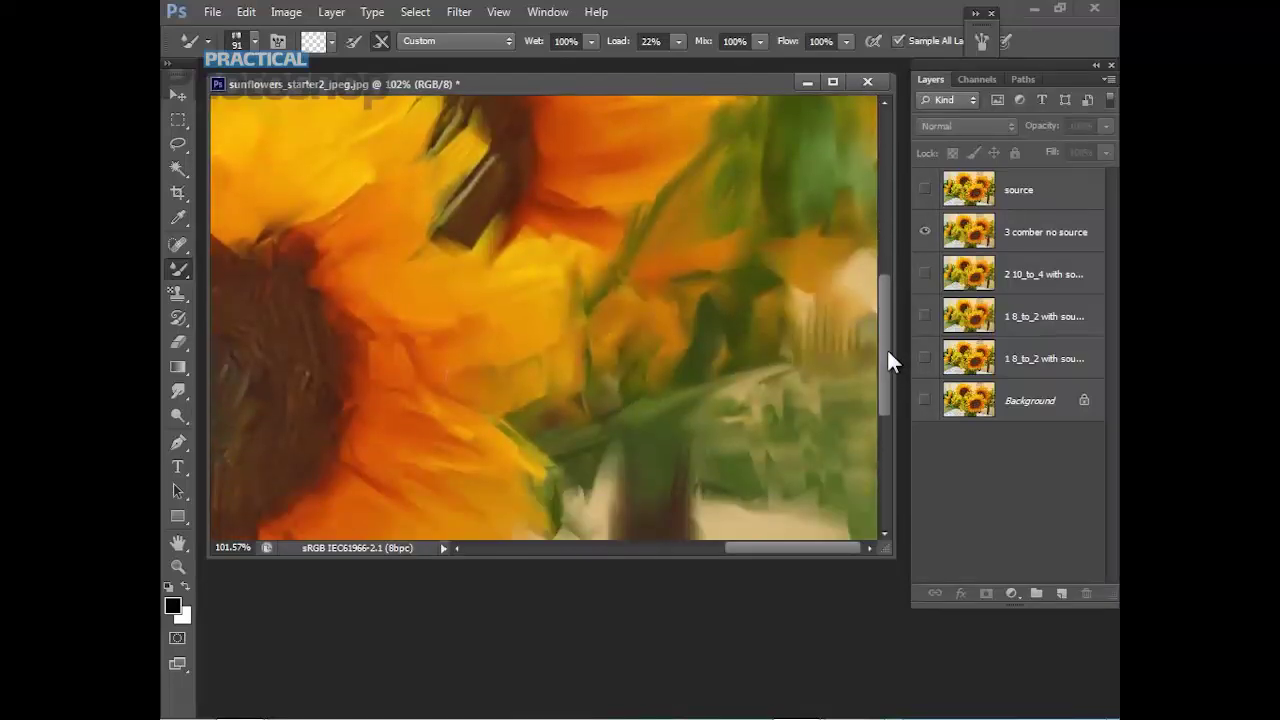
left_click_drag(747, 548, 614, 556)
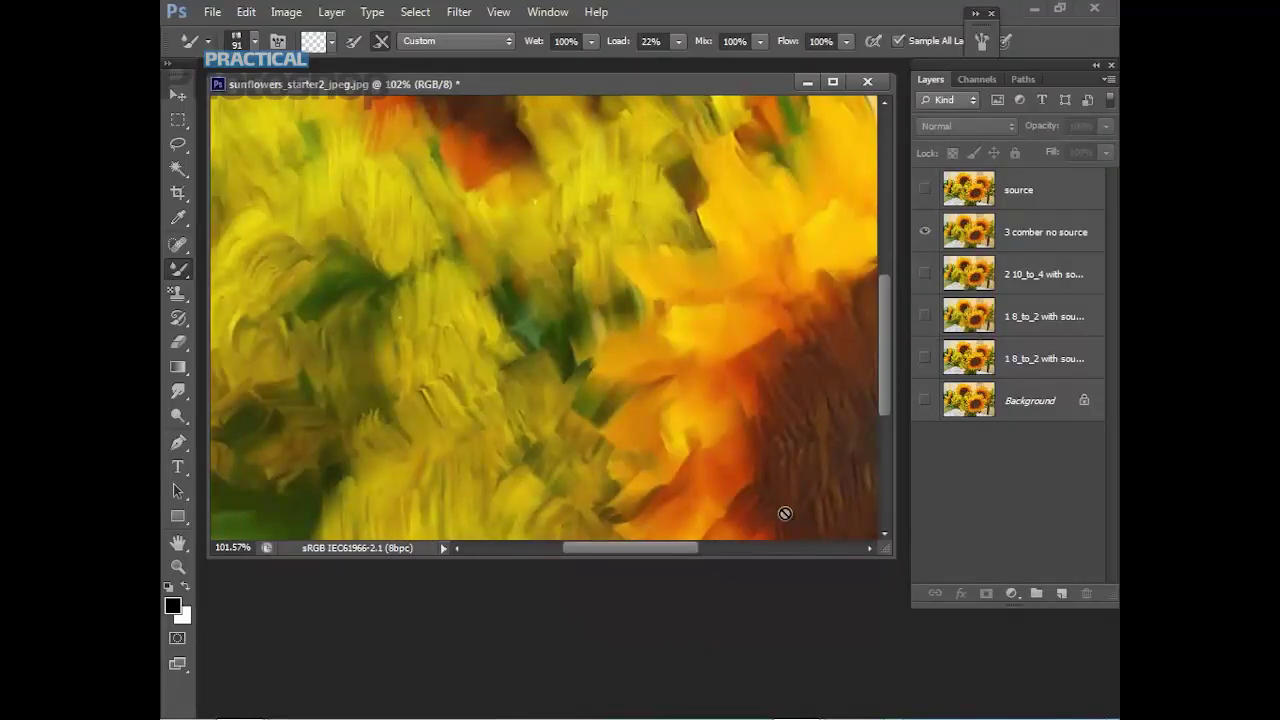
left_click_drag(885, 363, 898, 207)
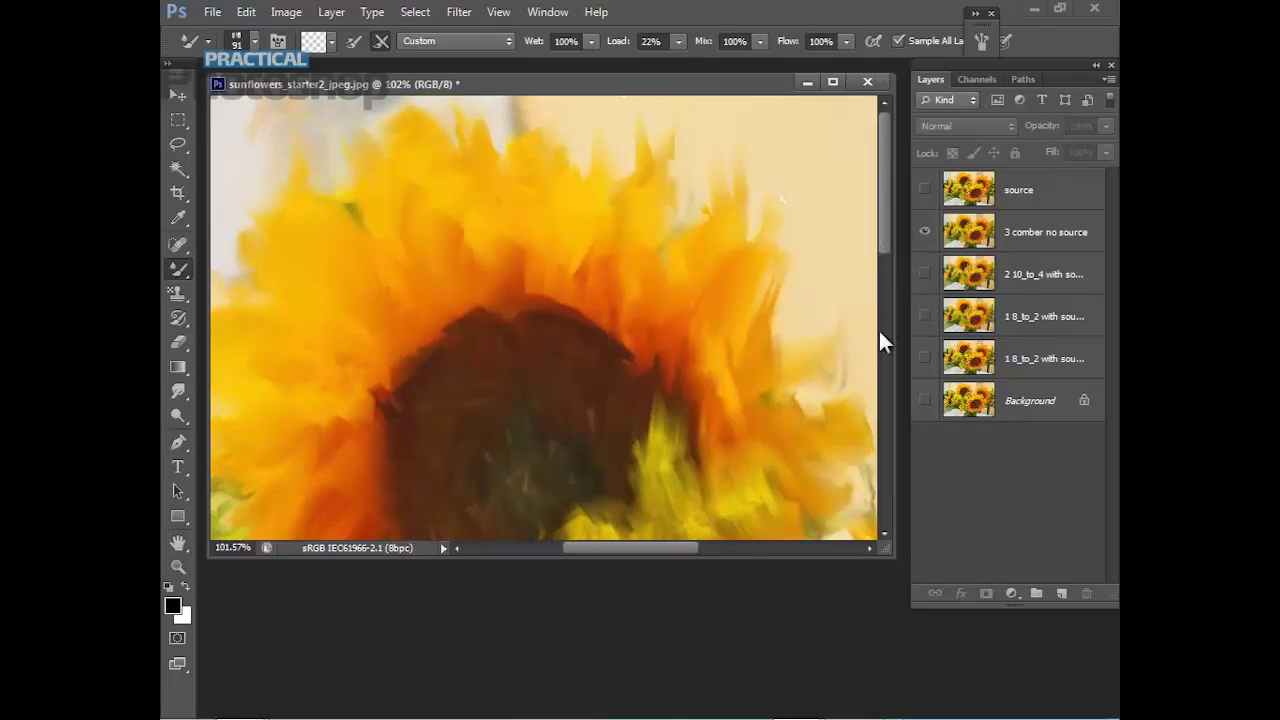
left_click_drag(882, 242, 881, 313)
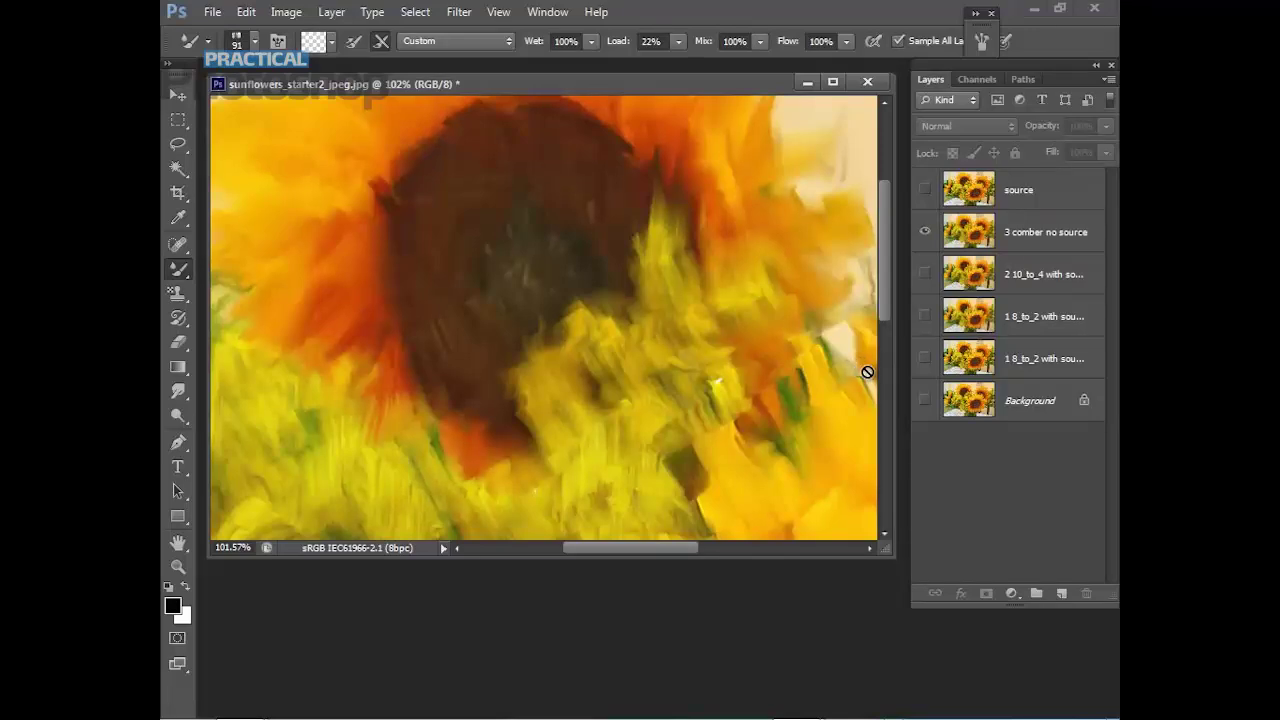
Duplicate the "3 comber no source" layer under the name "4 9_to_3 with source".
right_click(1028, 238)
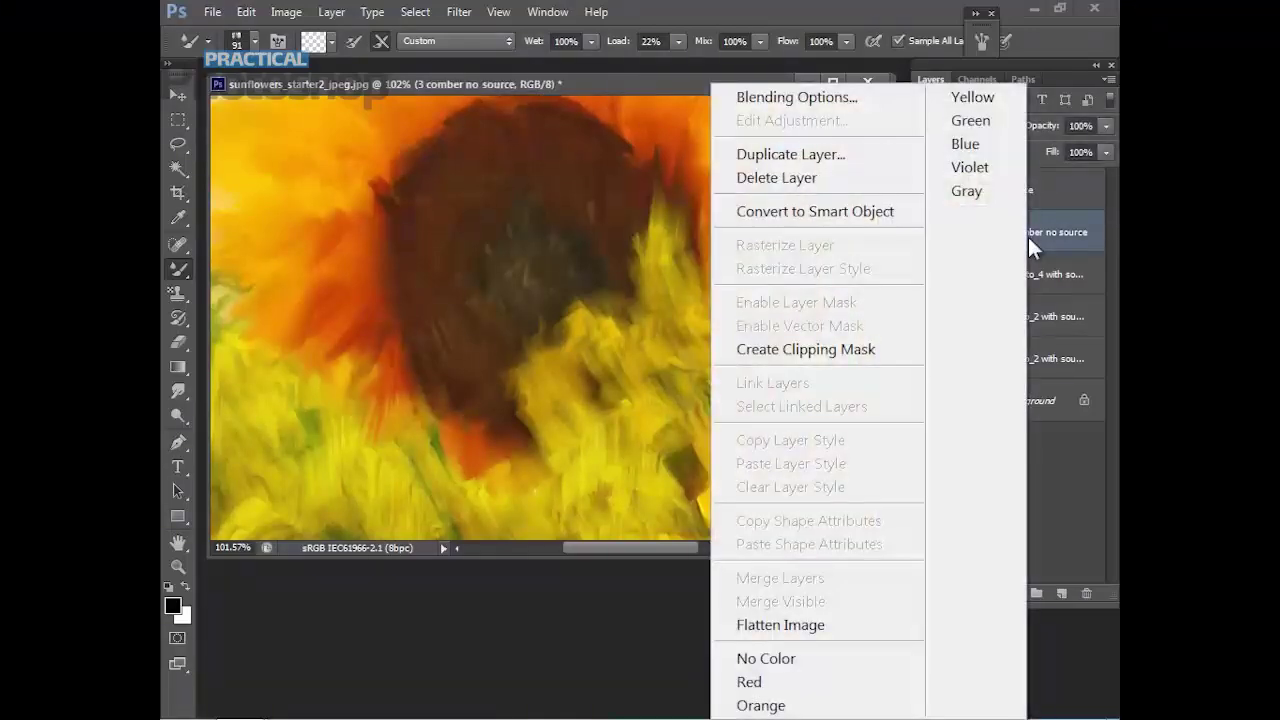
left_click(819, 156)
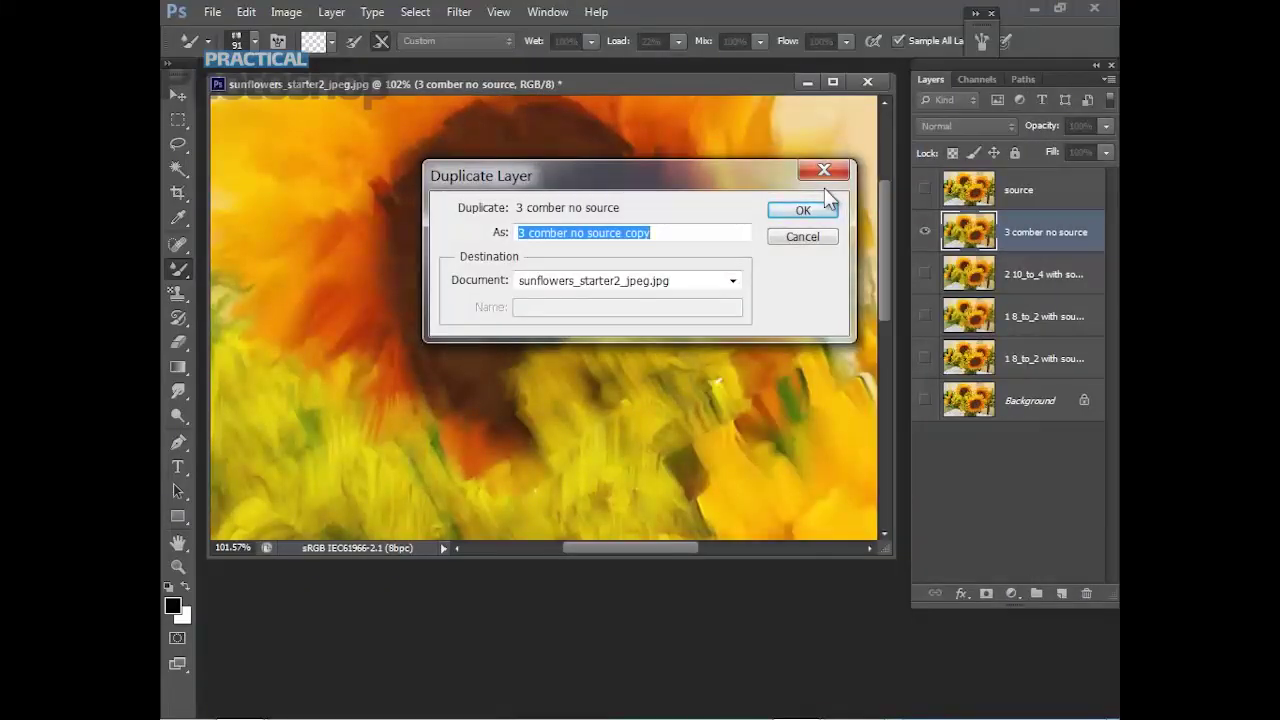
type("4 9_to_3 with source")
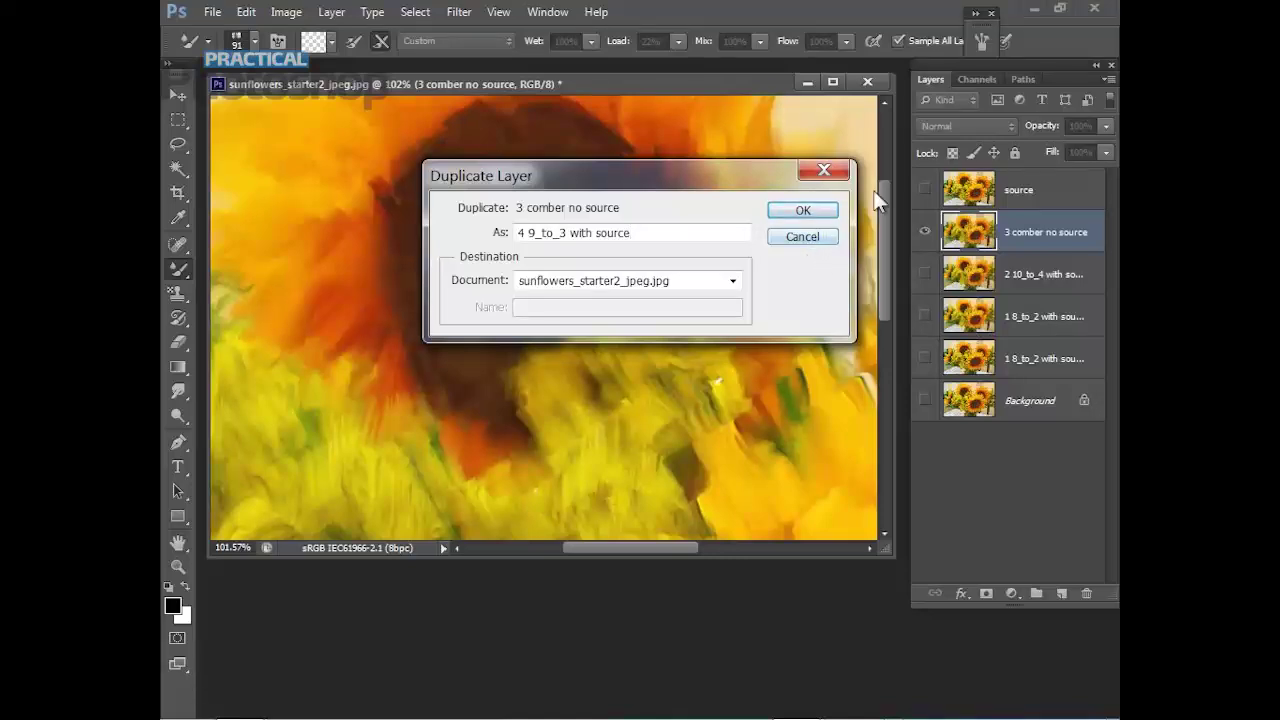
left_click(805, 214)
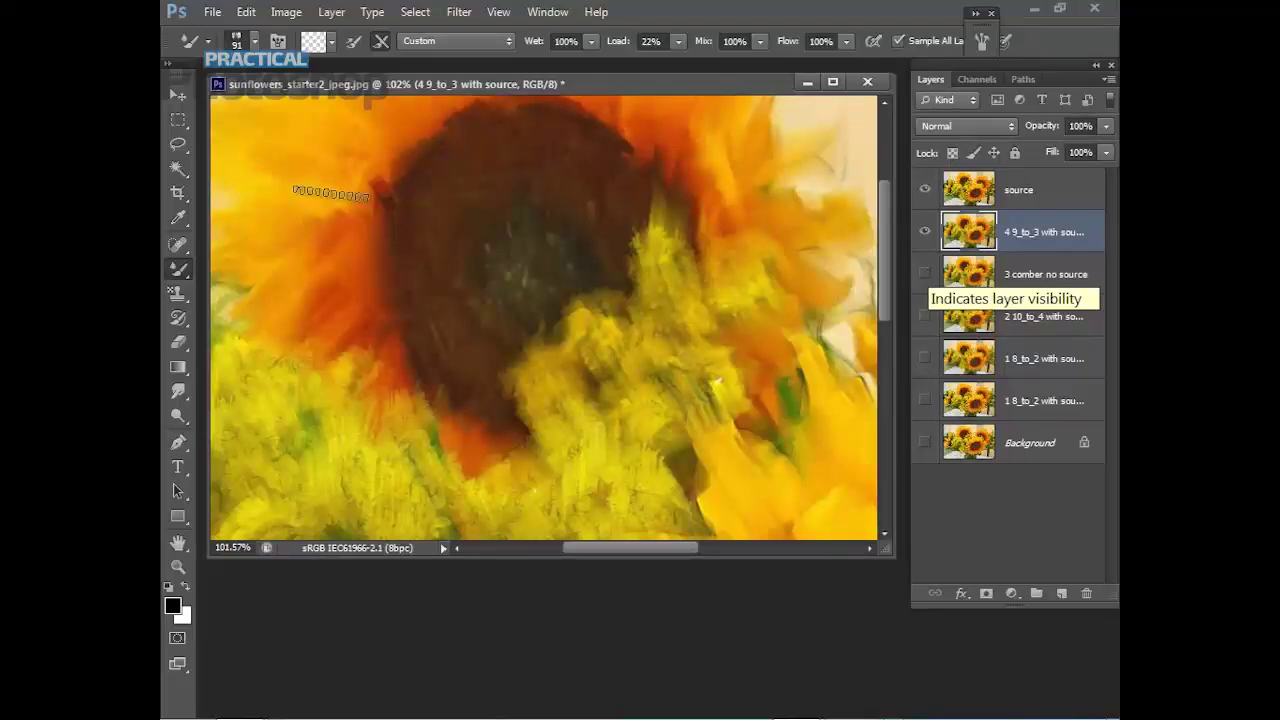
Load the Mixer Brush preset "4 9_to_3 straight knife 69".
left_click(209, 40)
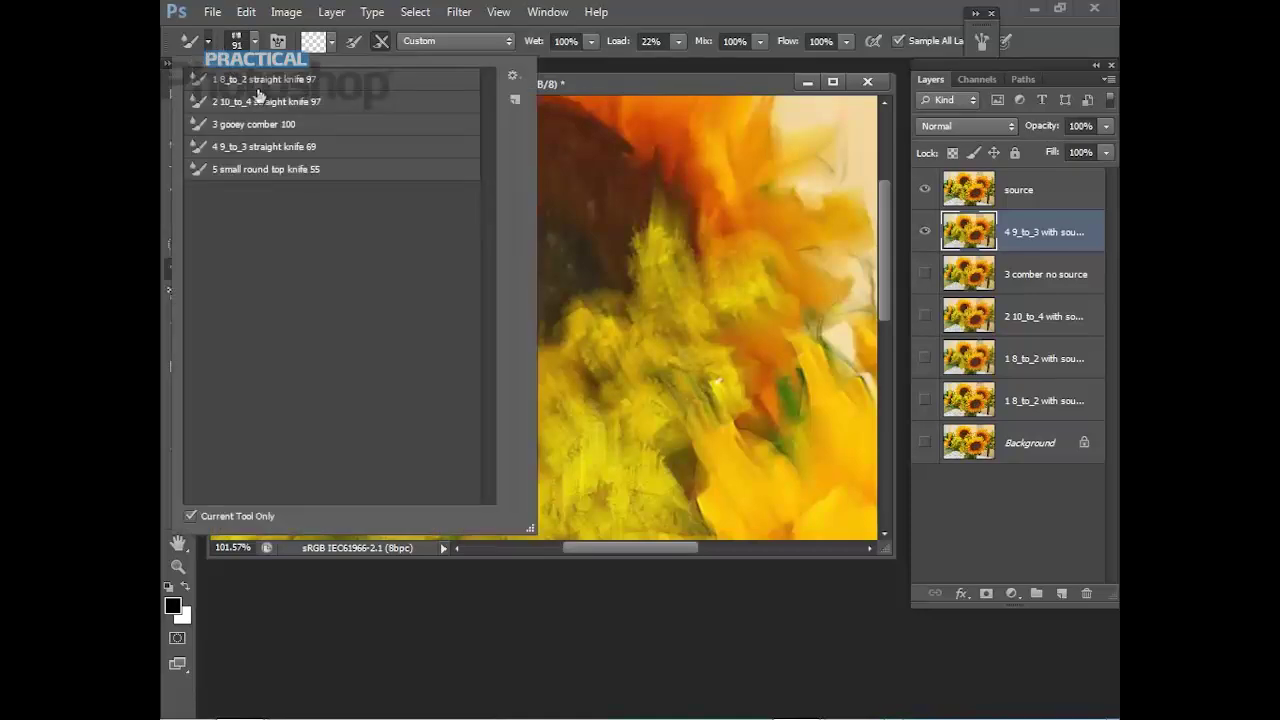
left_click(287, 150)
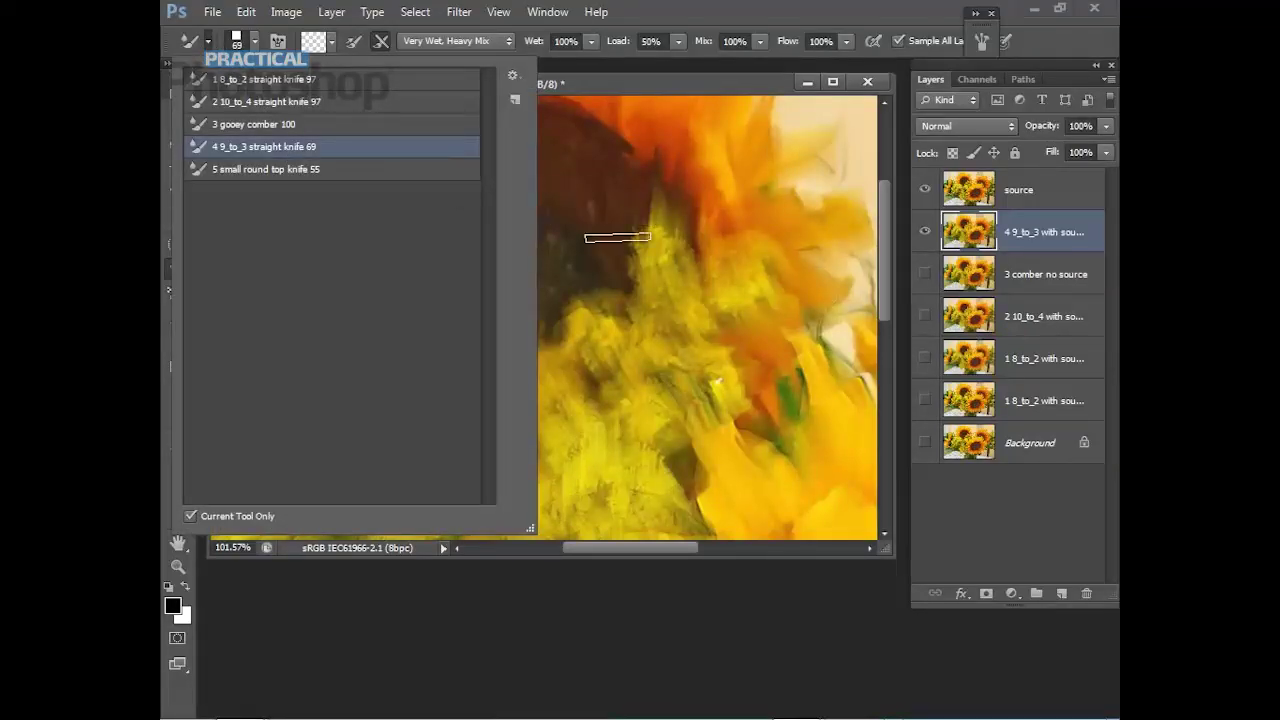
left_click(720, 556)
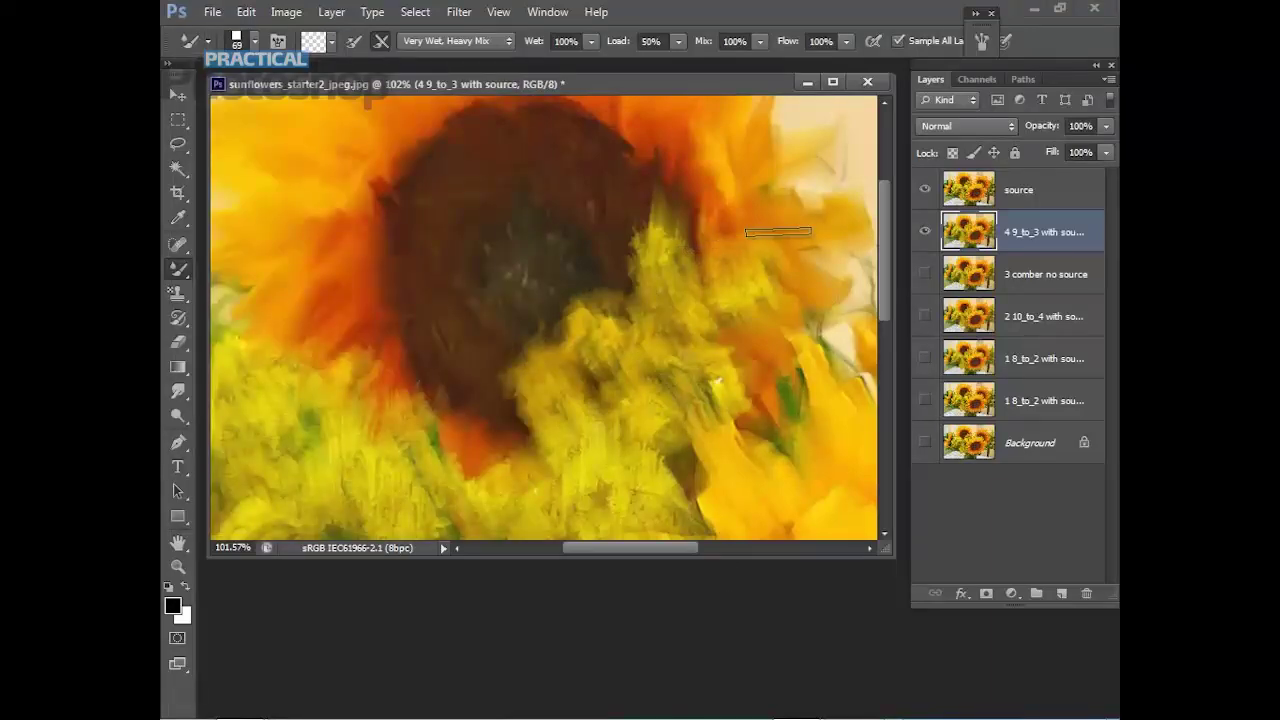
Refine the upper left sunflower's petals and dark centre with straight-knife strokes, using the source layer as guide.
left_click_drag(889, 245, 890, 205)
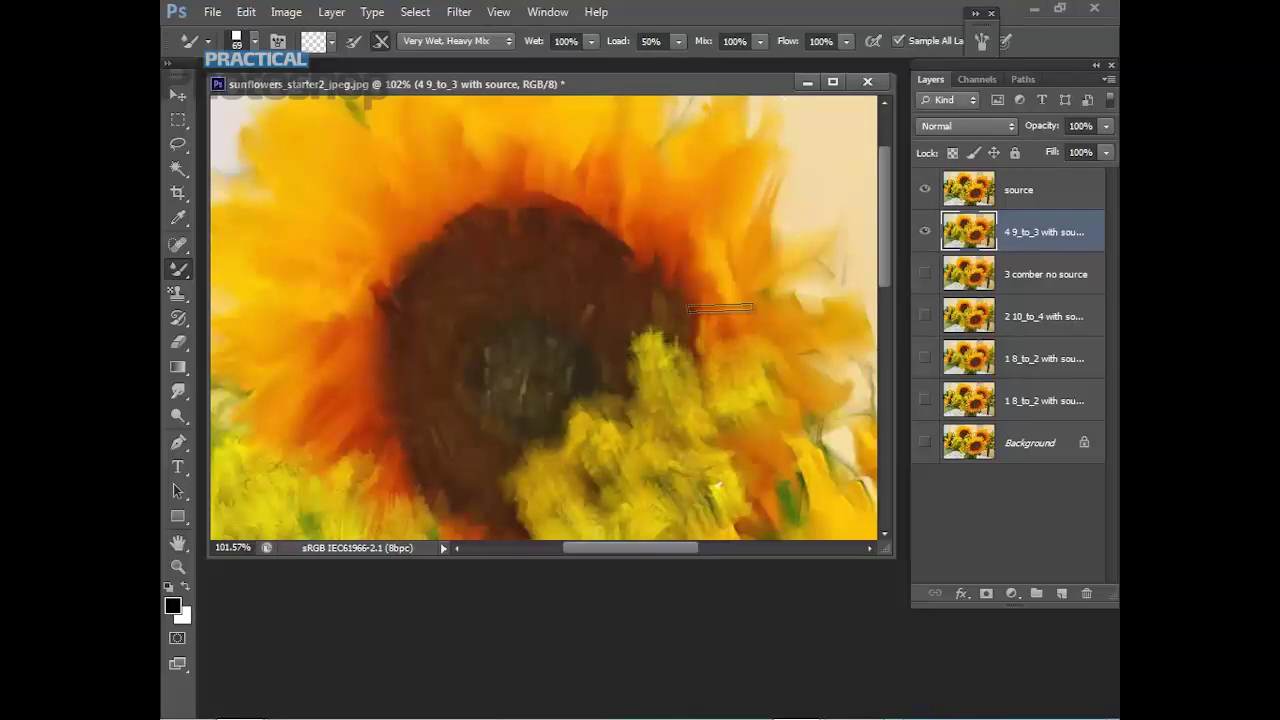
left_click(923, 192)
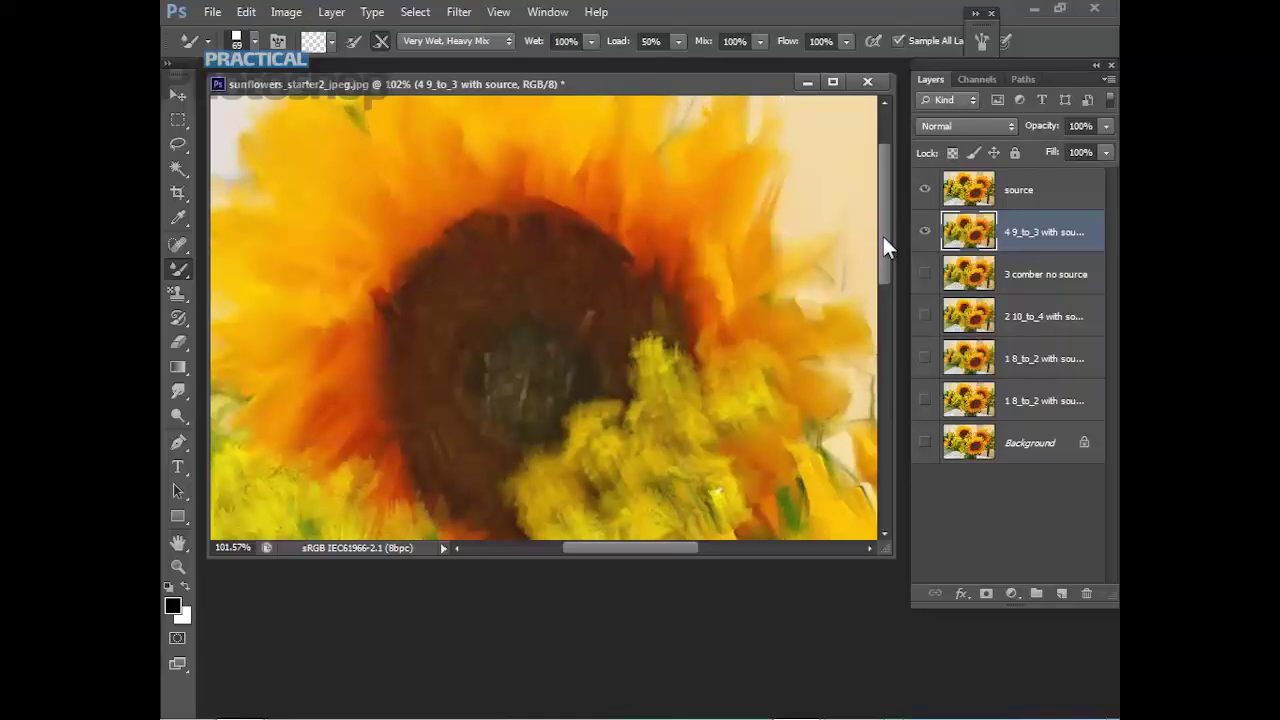
left_click_drag(883, 236, 881, 200)
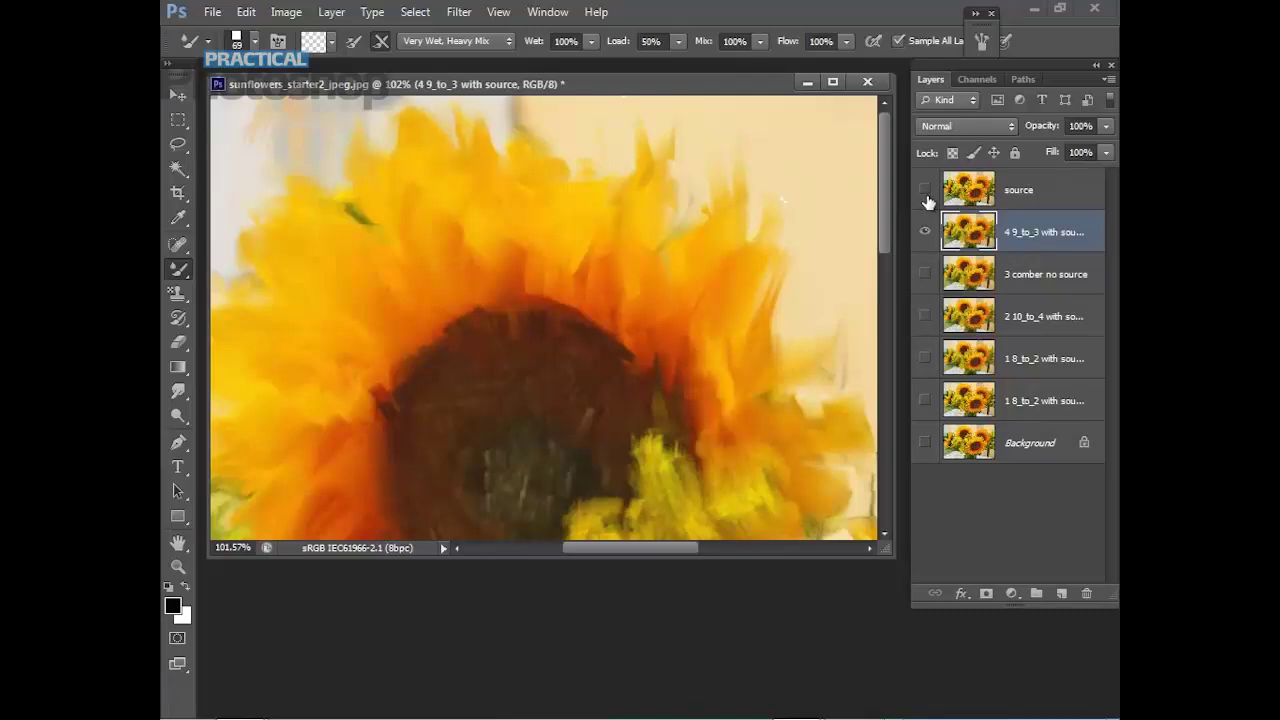
Define the orange flower at the bouquet's left edge with straight-knife strokes, toggling the source layer to compare and leaving it visible.
left_click_drag(613, 541, 475, 543)
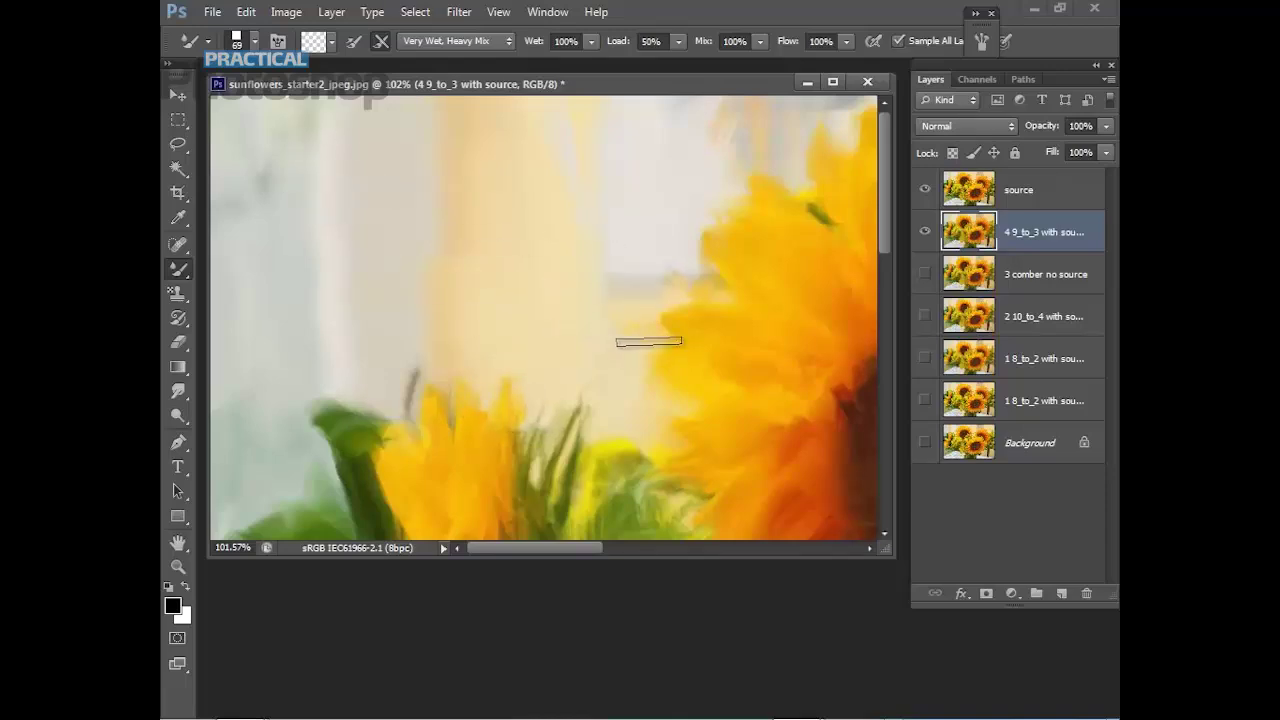
left_click_drag(889, 231, 886, 359)
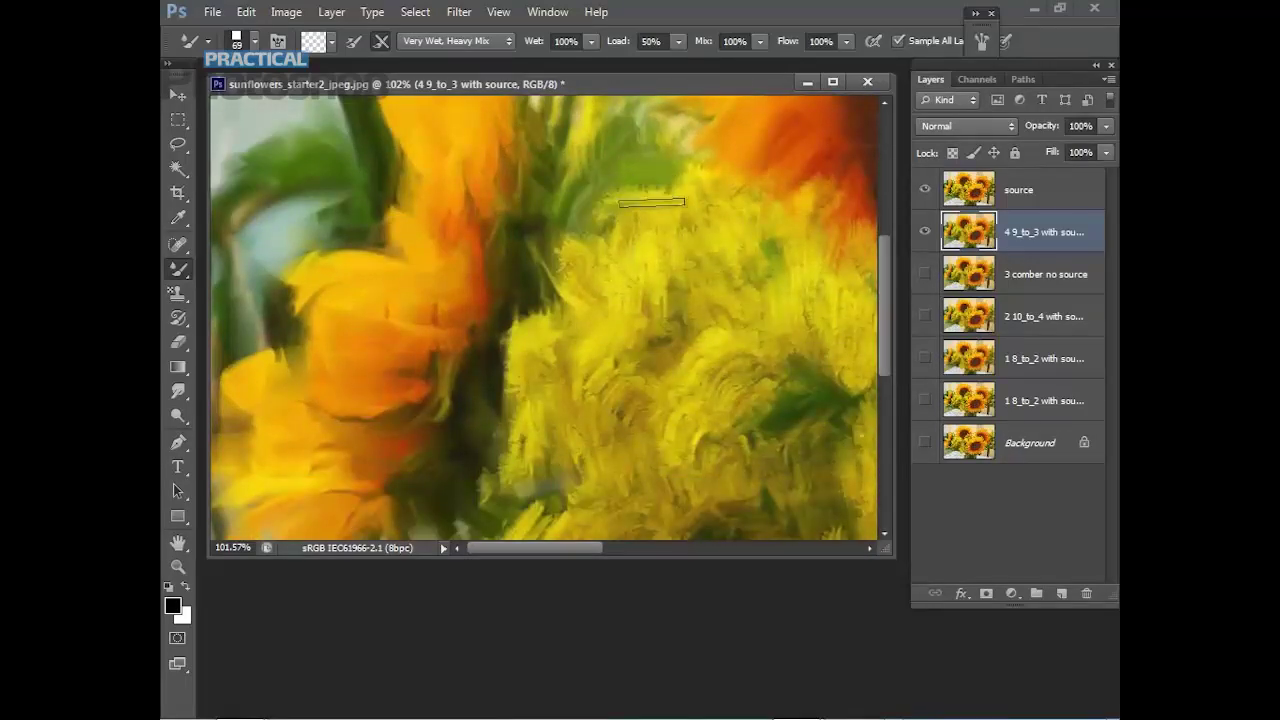
mouse_move(441, 255)
left_mouse_down()
mouse_move(408, 268)
mouse_move(423, 284)
mouse_move(368, 266)
mouse_move(439, 310)
mouse_move(390, 238)
mouse_move(410, 186)
mouse_move(397, 165)
mouse_move(462, 182)
left_mouse_up()
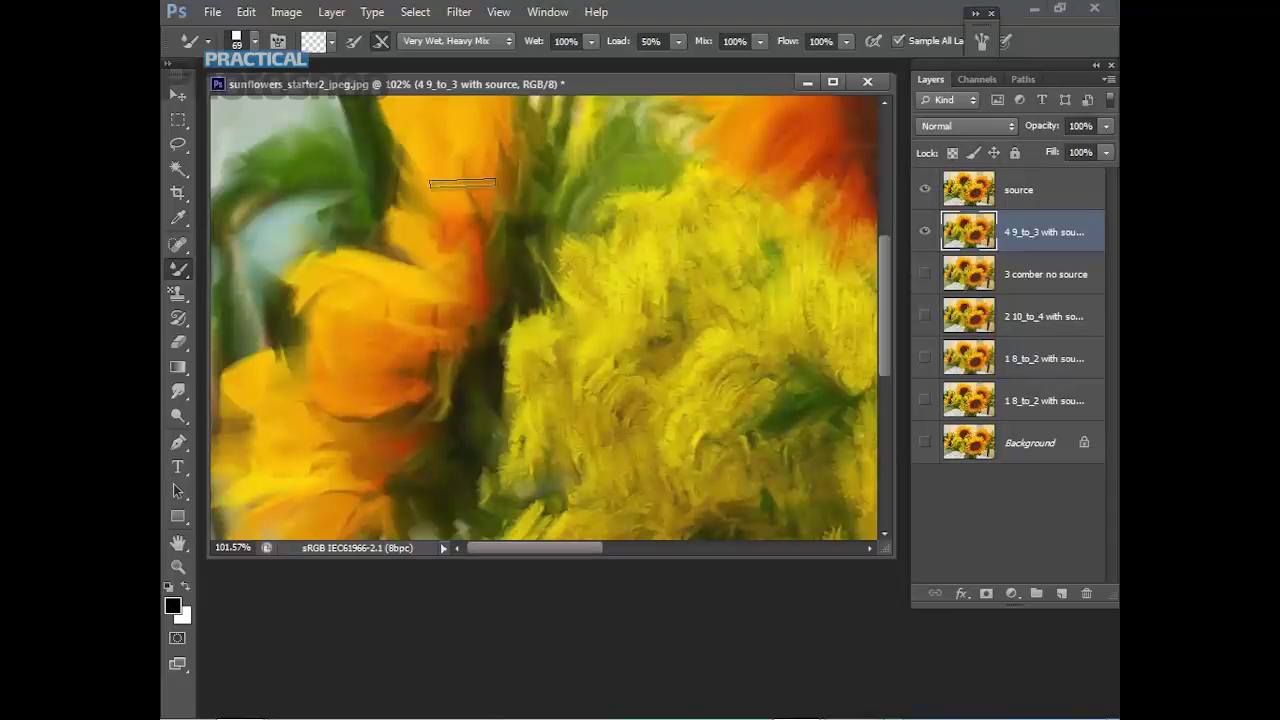
left_click(922, 192)
left_click(923, 191)
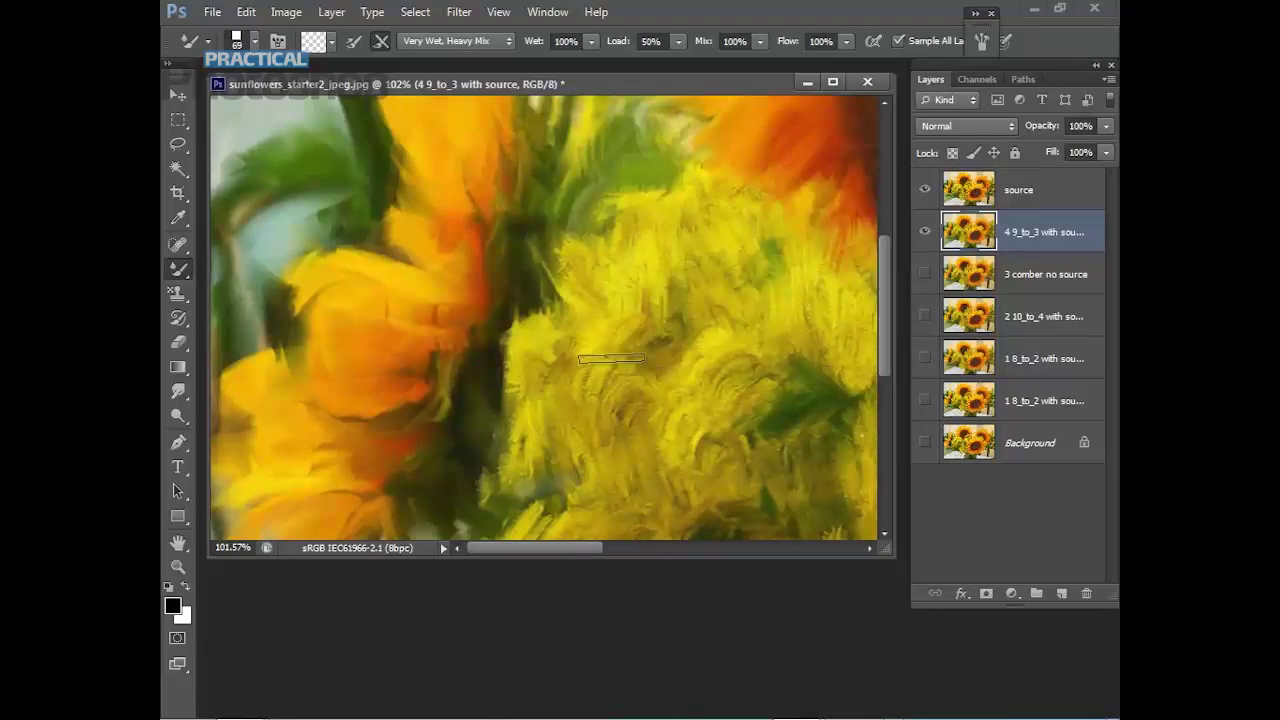
Refine the bouquet's lower left orange petals, green leaves and yellow blossoms with straight-knife strokes, using the source layer as guide.
mouse_move(353, 399)
left_mouse_down()
mouse_move(319, 399)
mouse_move(280, 366)
left_mouse_up()
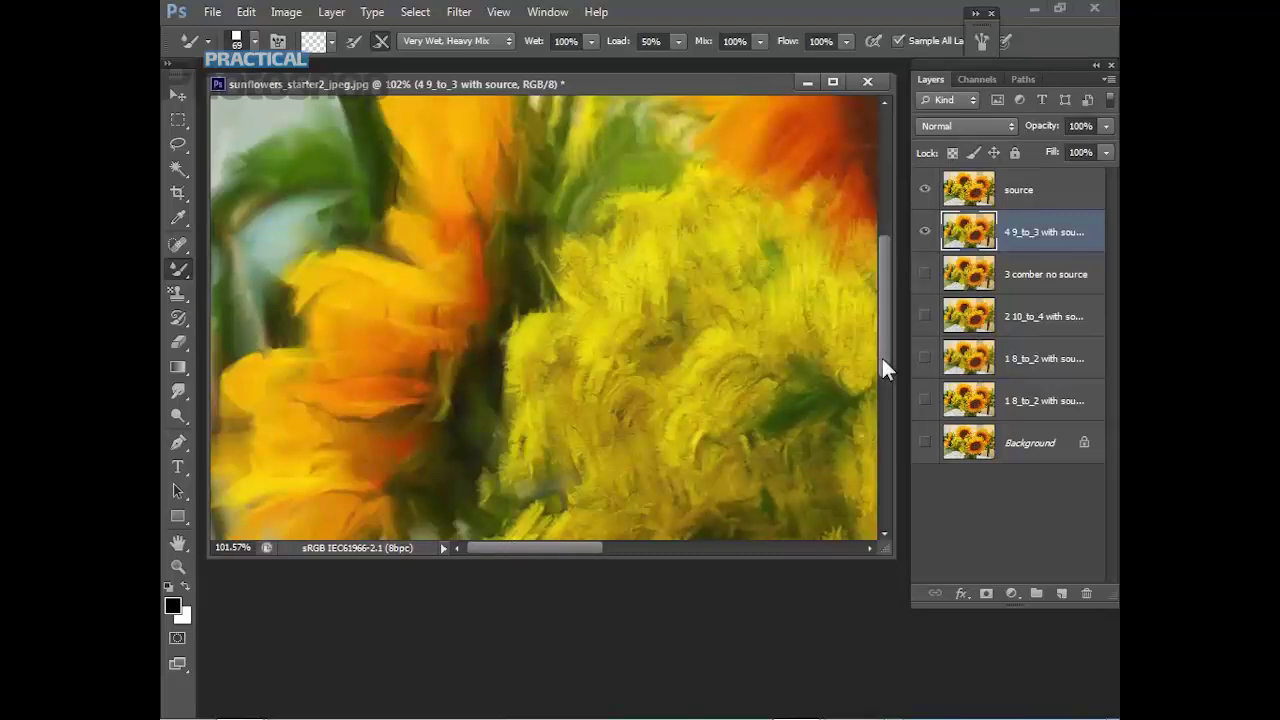
left_click_drag(884, 358, 884, 438)
left_click_drag(394, 380, 212, 416)
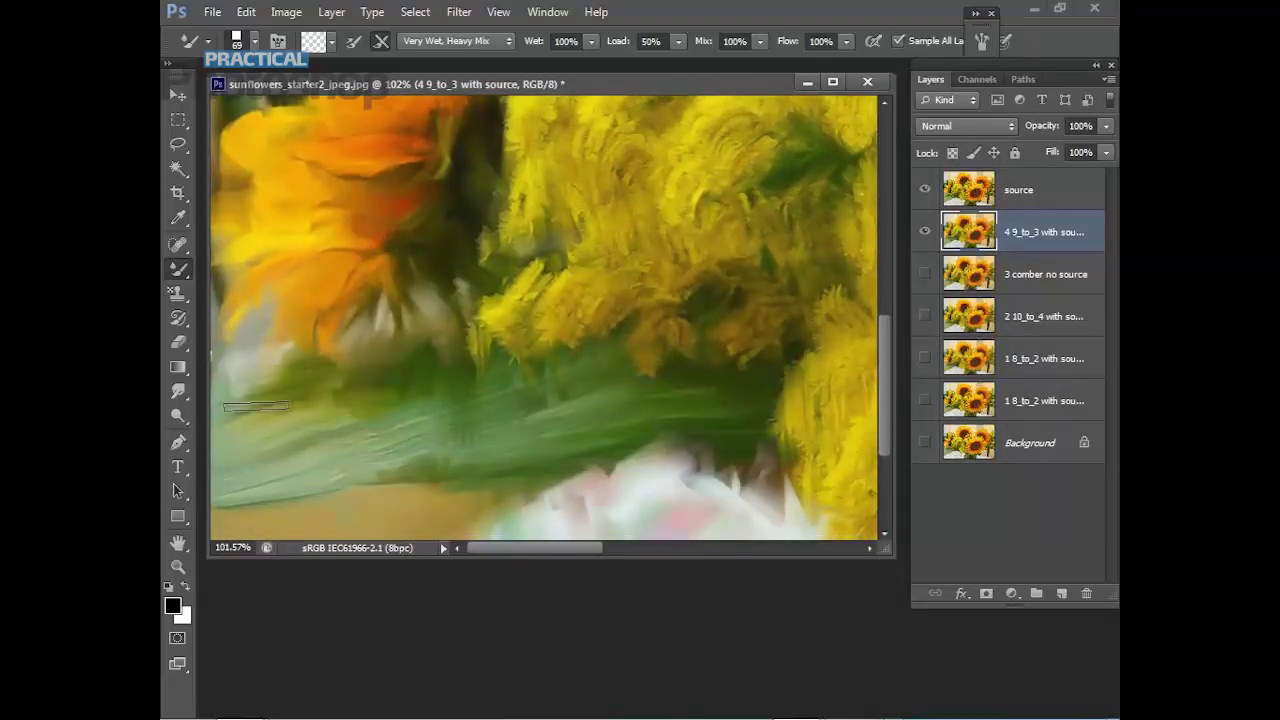
mouse_move(291, 432)
left_mouse_down()
mouse_move(367, 430)
mouse_move(471, 399)
mouse_move(397, 399)
mouse_move(460, 375)
mouse_move(430, 342)
mouse_move(447, 335)
mouse_move(416, 246)
mouse_move(367, 256)
mouse_move(458, 197)
mouse_move(384, 175)
mouse_move(451, 159)
mouse_move(385, 155)
left_mouse_up()
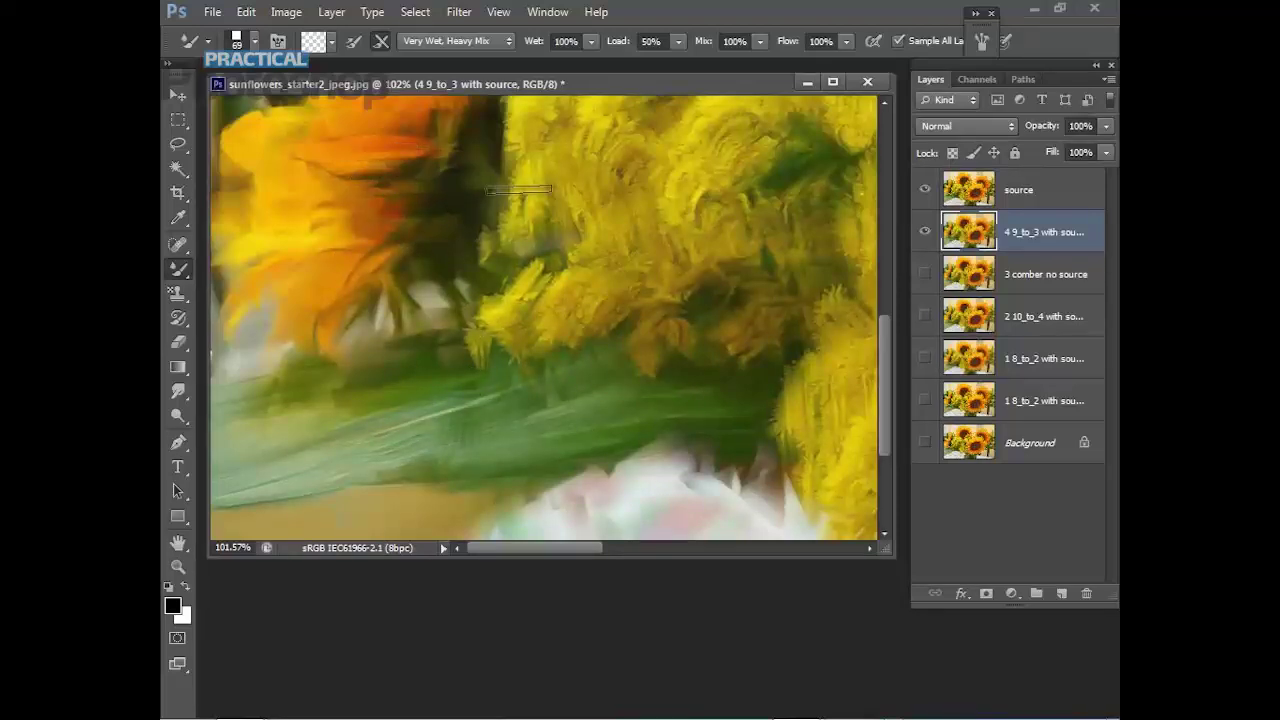
mouse_move(541, 244)
left_mouse_down()
mouse_move(528, 302)
mouse_move(552, 265)
mouse_move(690, 263)
mouse_move(718, 351)
mouse_move(752, 350)
mouse_move(735, 307)
mouse_move(677, 324)
mouse_move(673, 351)
mouse_move(645, 376)
mouse_move(748, 358)
mouse_move(826, 373)
mouse_move(812, 410)
left_mouse_up()
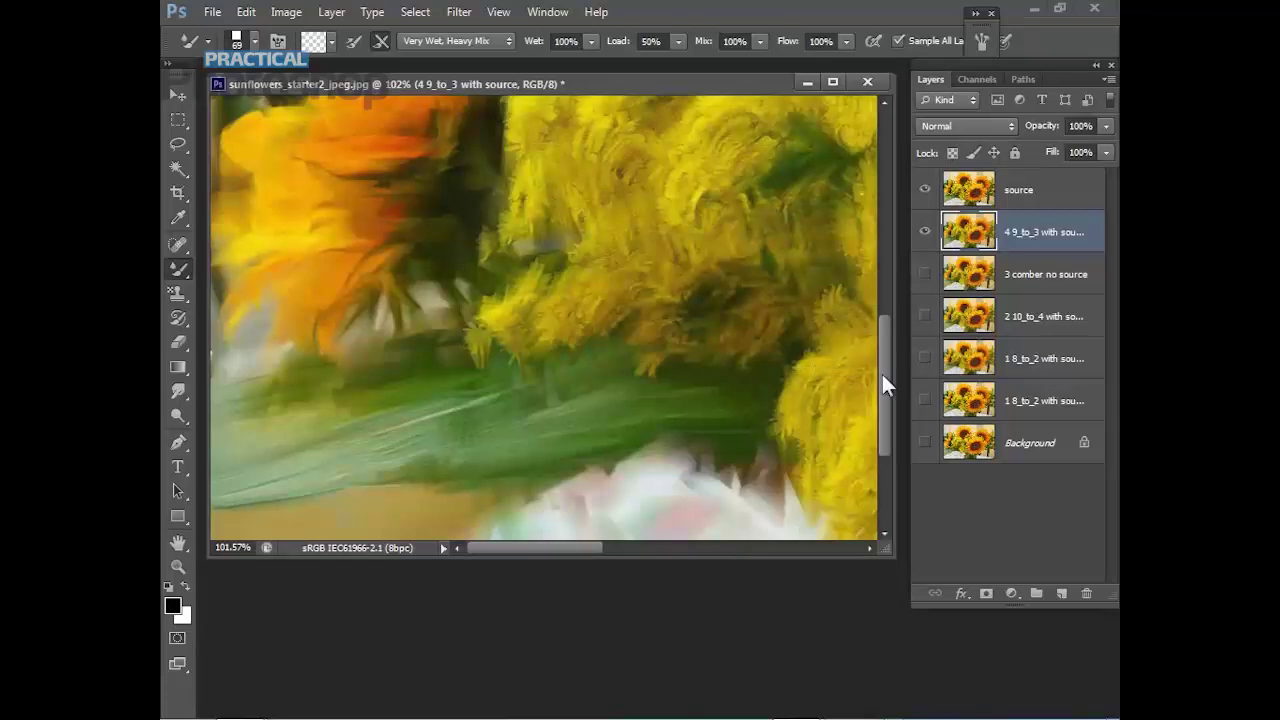
left_click_drag(882, 374, 887, 455)
mouse_move(686, 271)
left_mouse_down()
mouse_move(653, 283)
mouse_move(665, 265)
mouse_move(729, 262)
mouse_move(557, 287)
mouse_move(643, 255)
mouse_move(750, 268)
mouse_move(809, 235)
mouse_move(823, 305)
mouse_move(868, 375)
mouse_move(828, 362)
mouse_move(840, 377)
mouse_move(819, 353)
mouse_move(808, 369)
mouse_move(853, 347)
mouse_move(755, 354)
mouse_move(781, 292)
left_mouse_up()
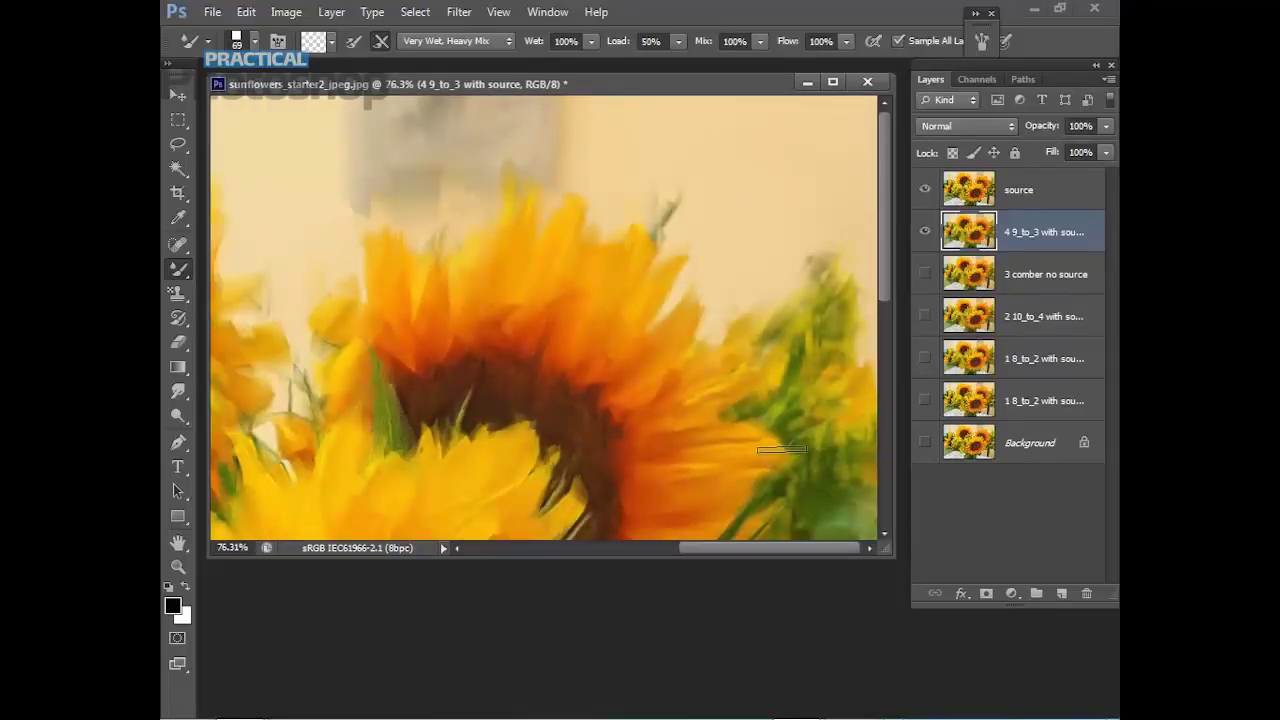
Hide the source layer to show the three sunflowers as painted on the "4 9_to_3 with source" layer.
scroll(781, 449, "down", 4)
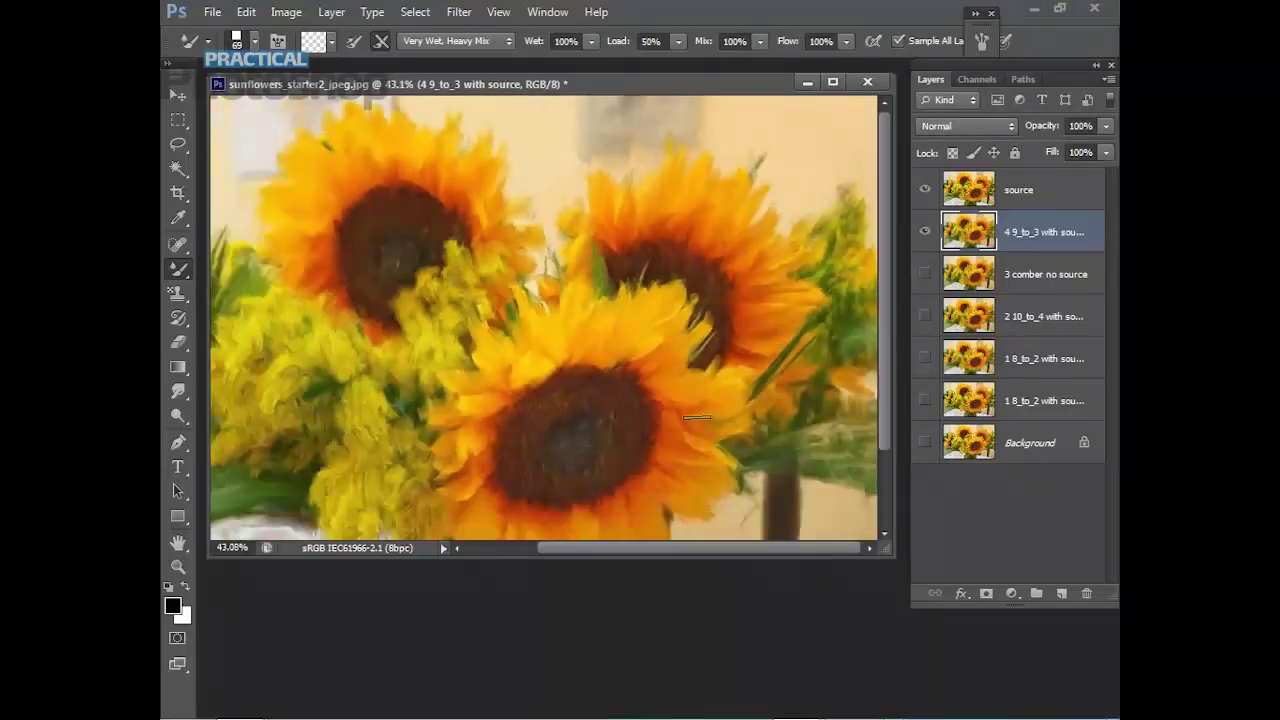
scroll(662, 352, "down", 1)
left_click(924, 190)
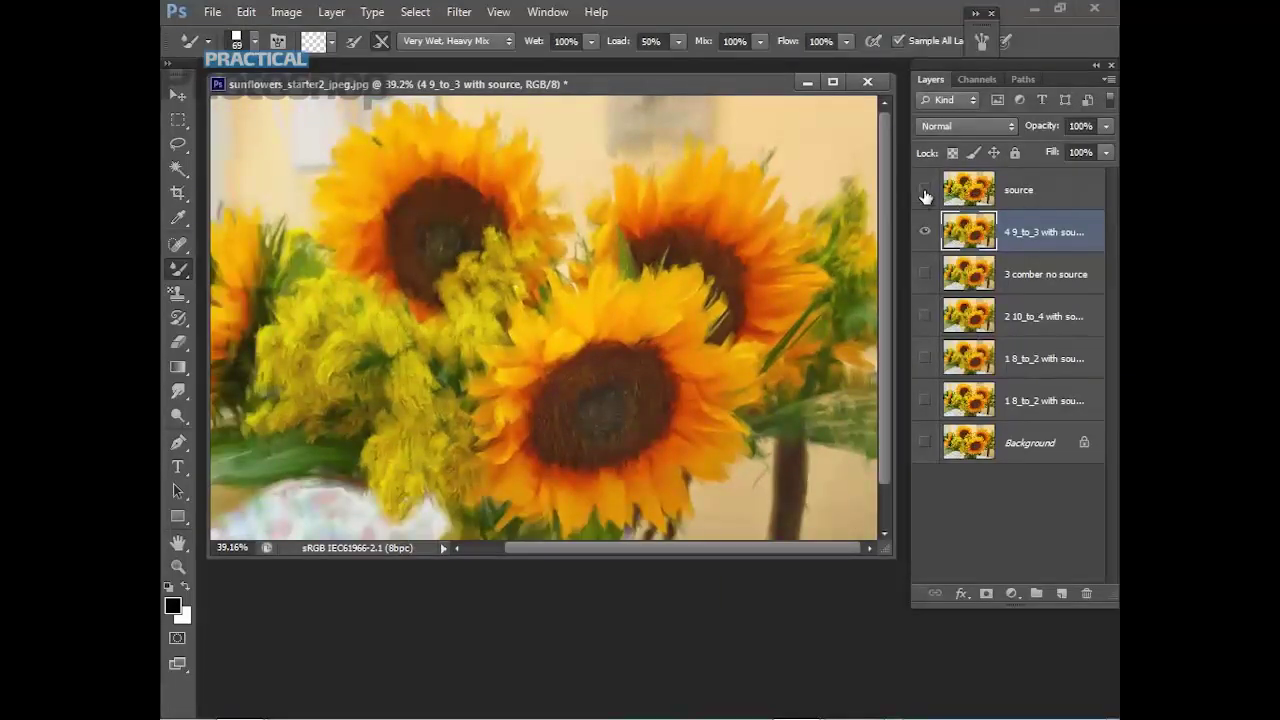
Examine the knife strokes on the sunflowers, the leaves and the yellow blossoms at several magnifications without the source layer.
scroll(770, 344, "up", 2)
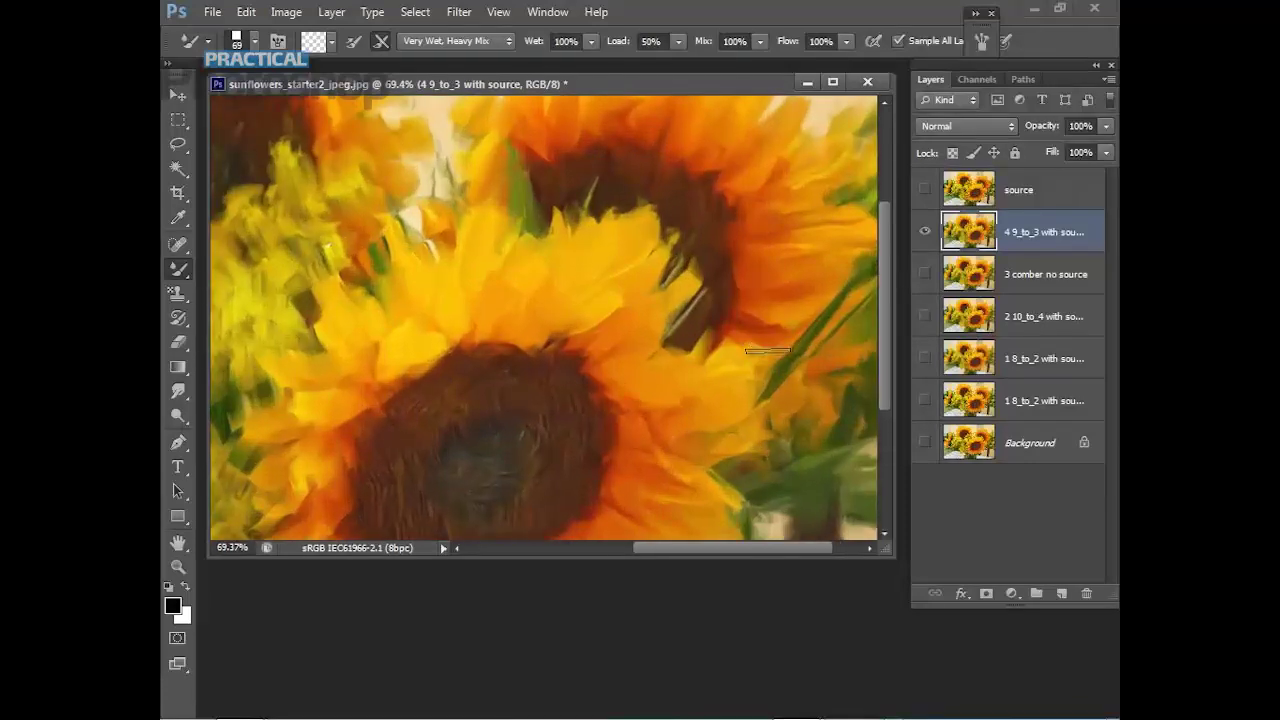
scroll(770, 344, "up", 3)
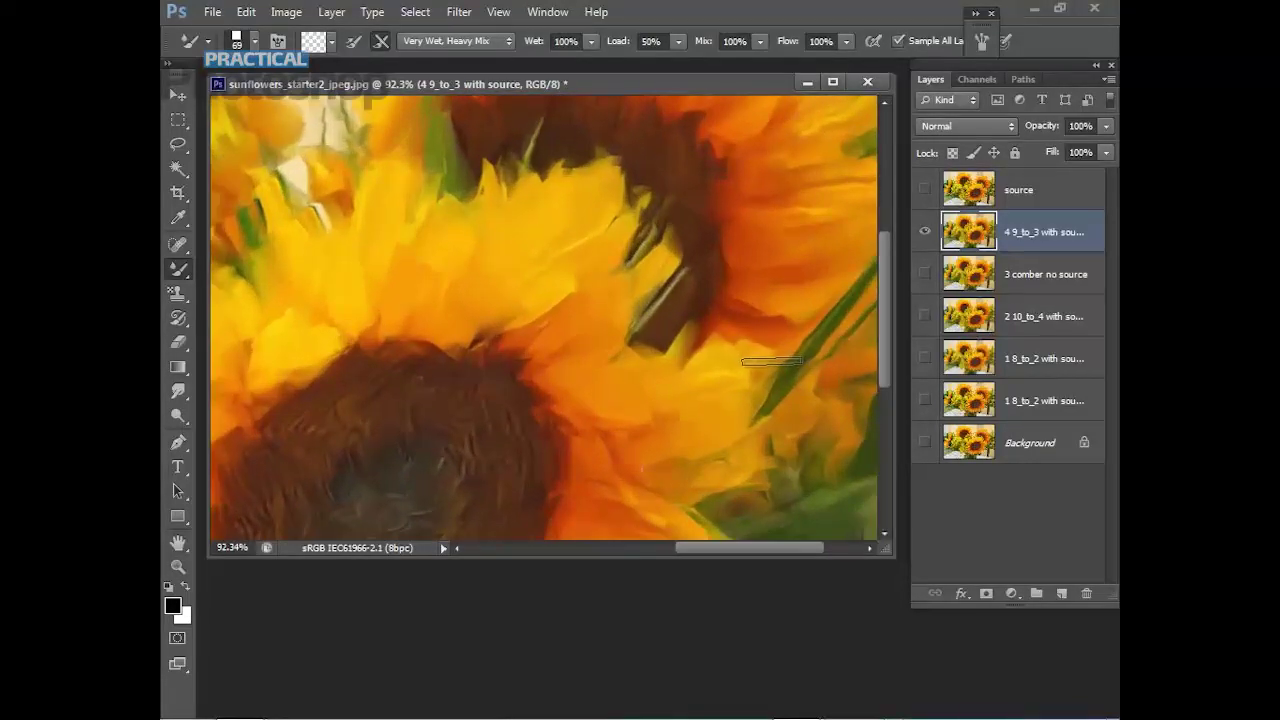
scroll(771, 361, "down", 2)
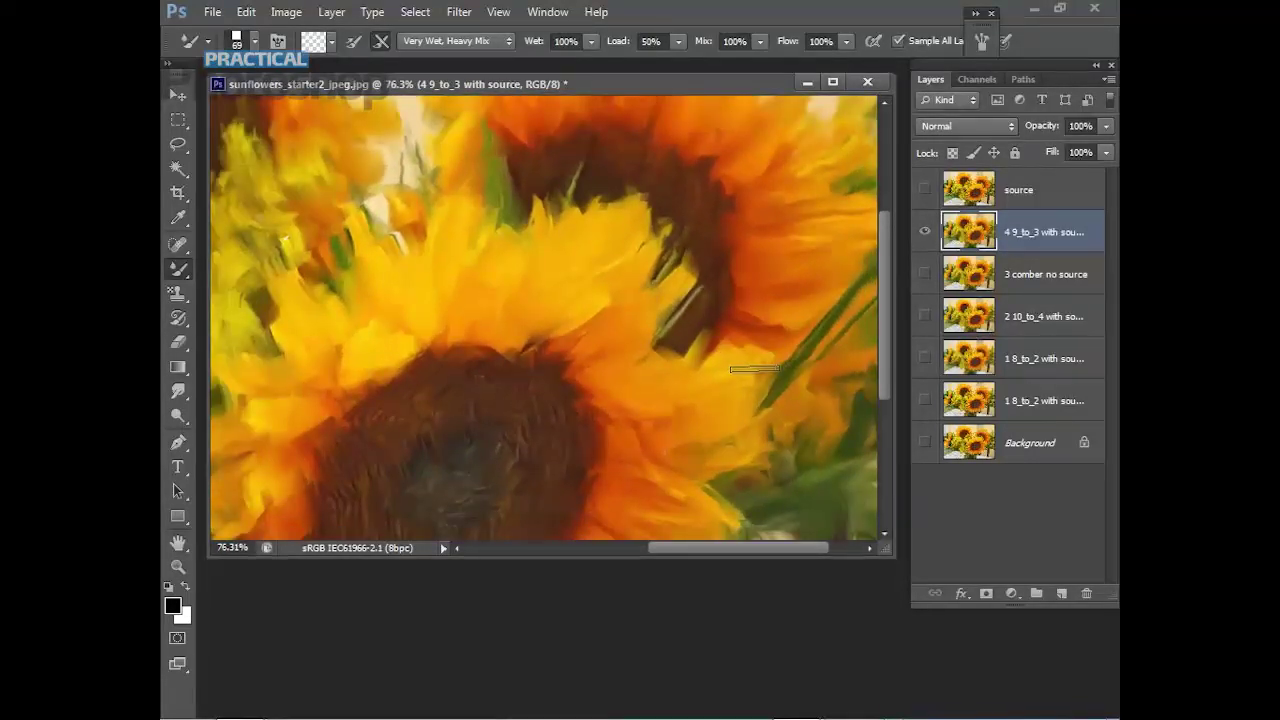
scroll(756, 371, "down", 1)
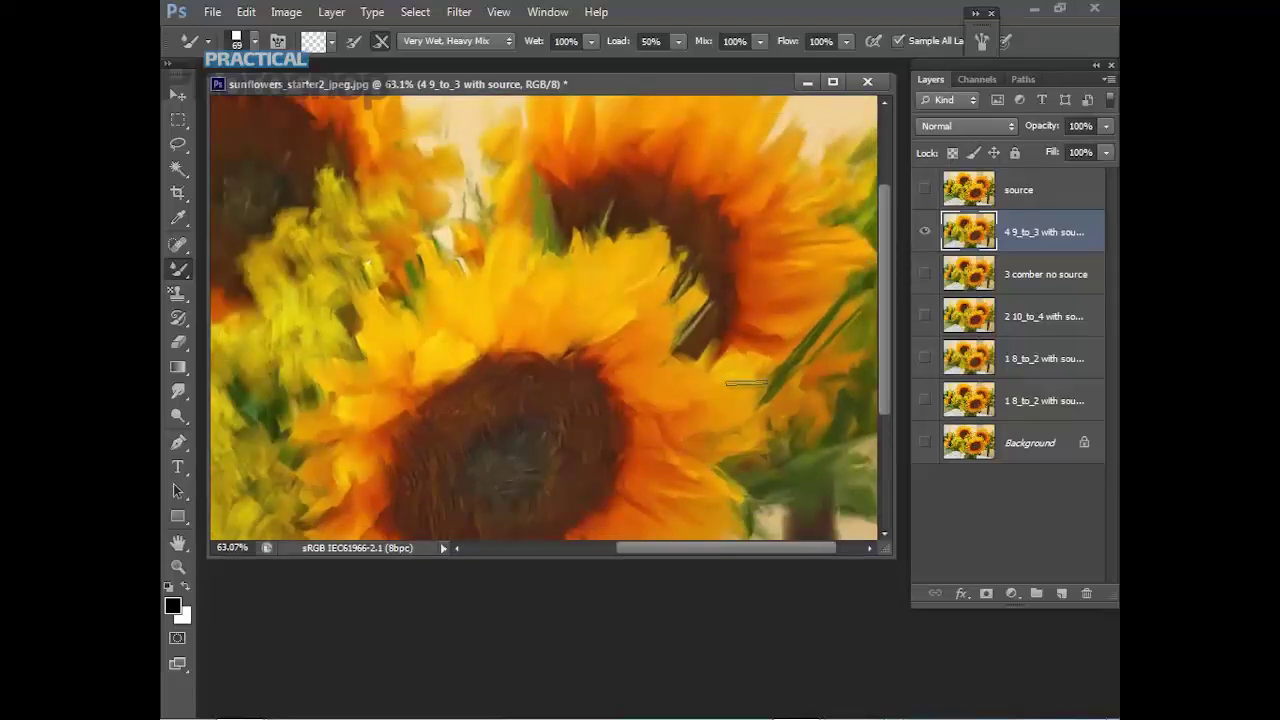
scroll(800, 356, "down", 1)
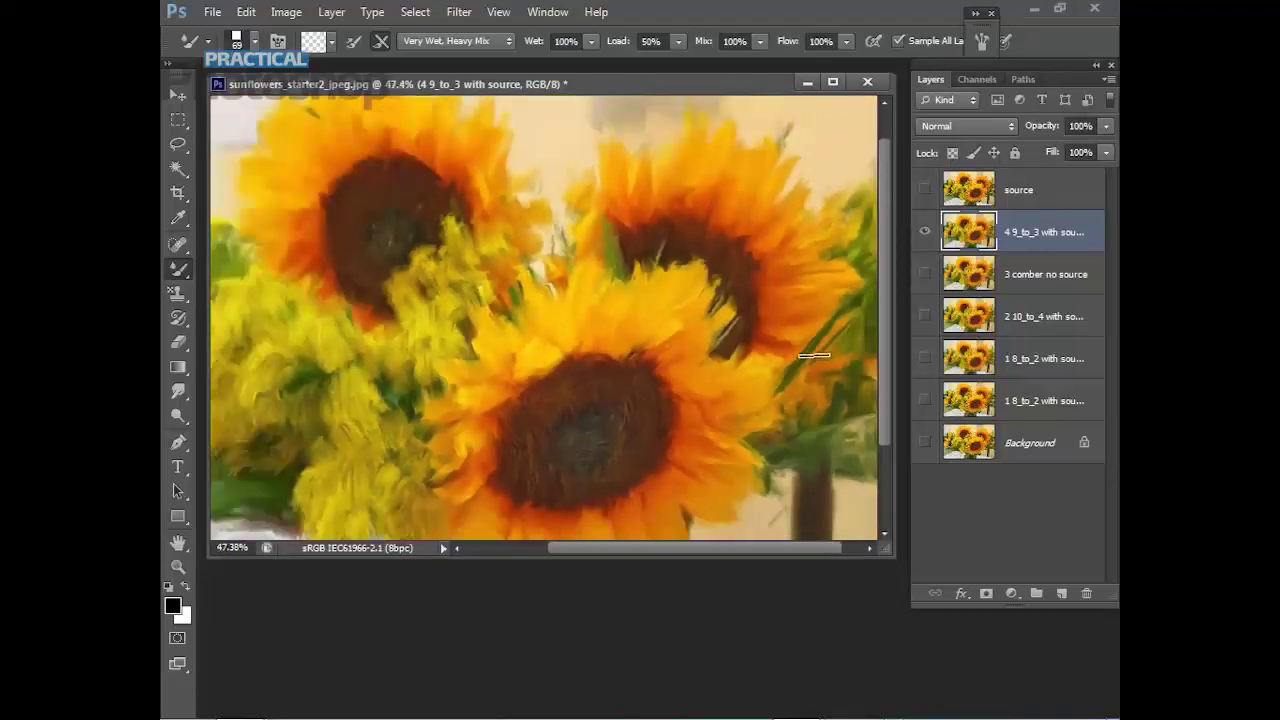
scroll(775, 366, "down", 1)
scroll(773, 370, "up", 3)
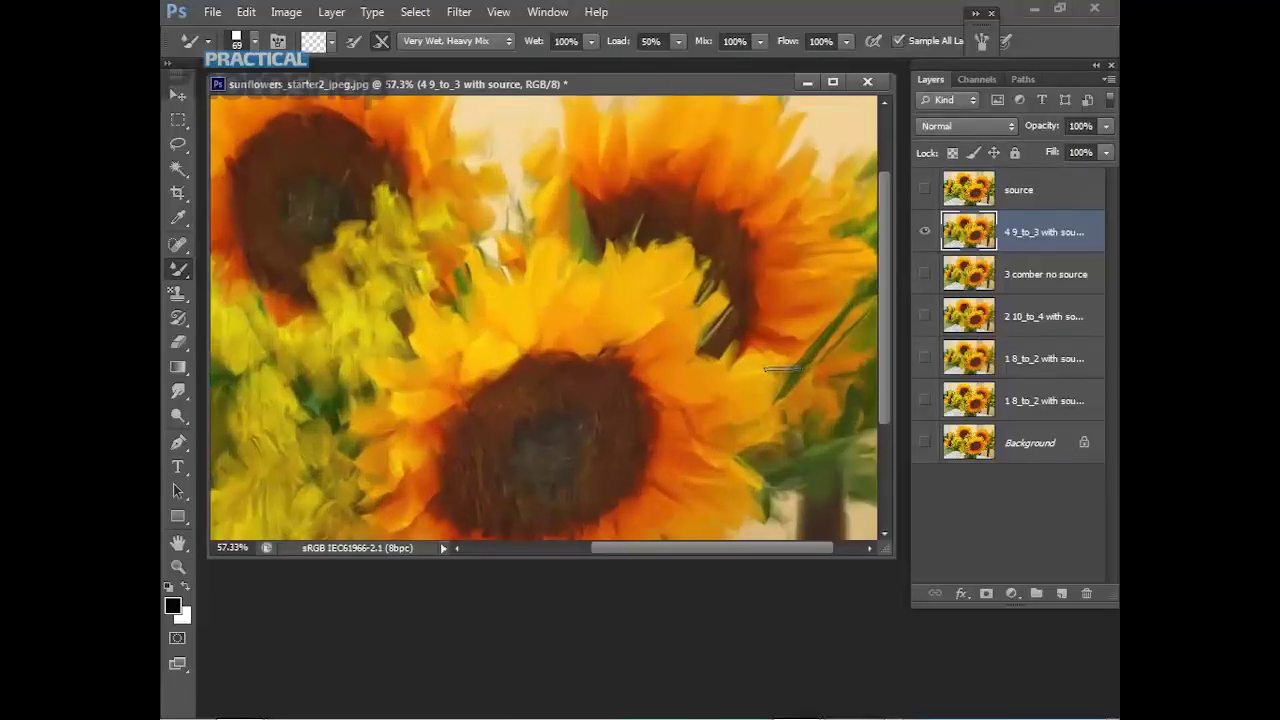
scroll(802, 370, "down", 1)
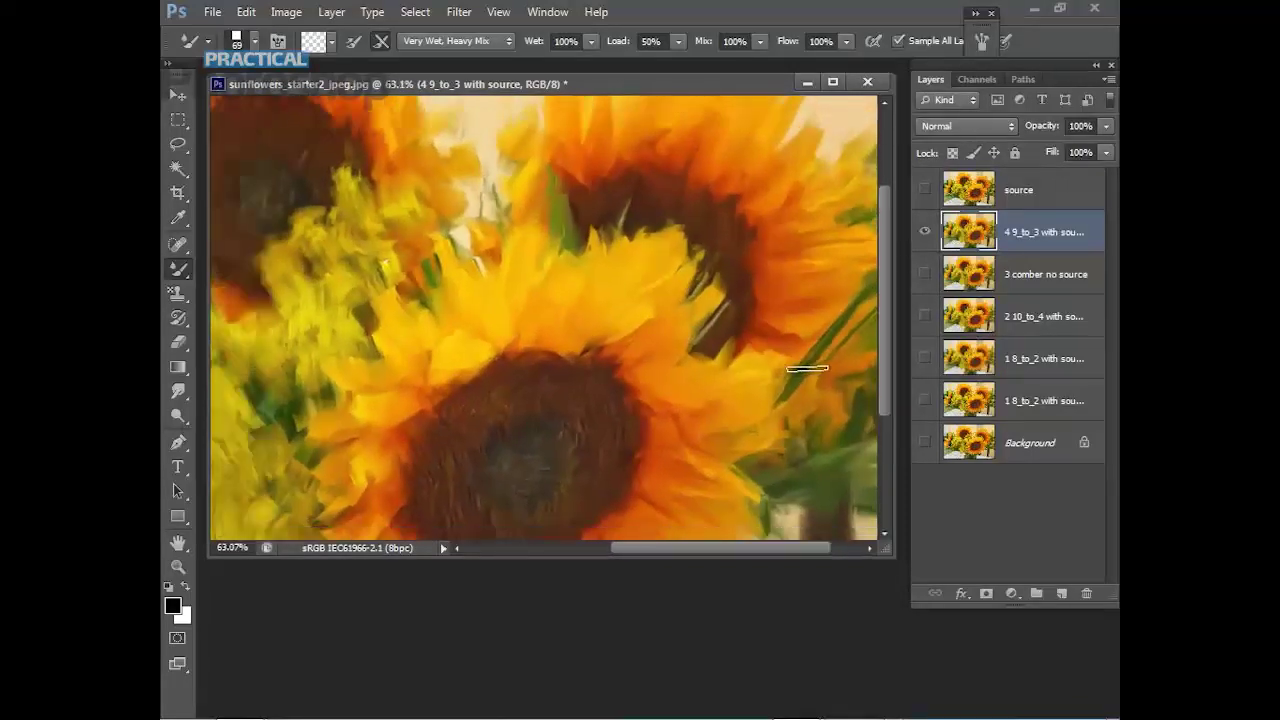
left_click_drag(717, 551, 747, 551)
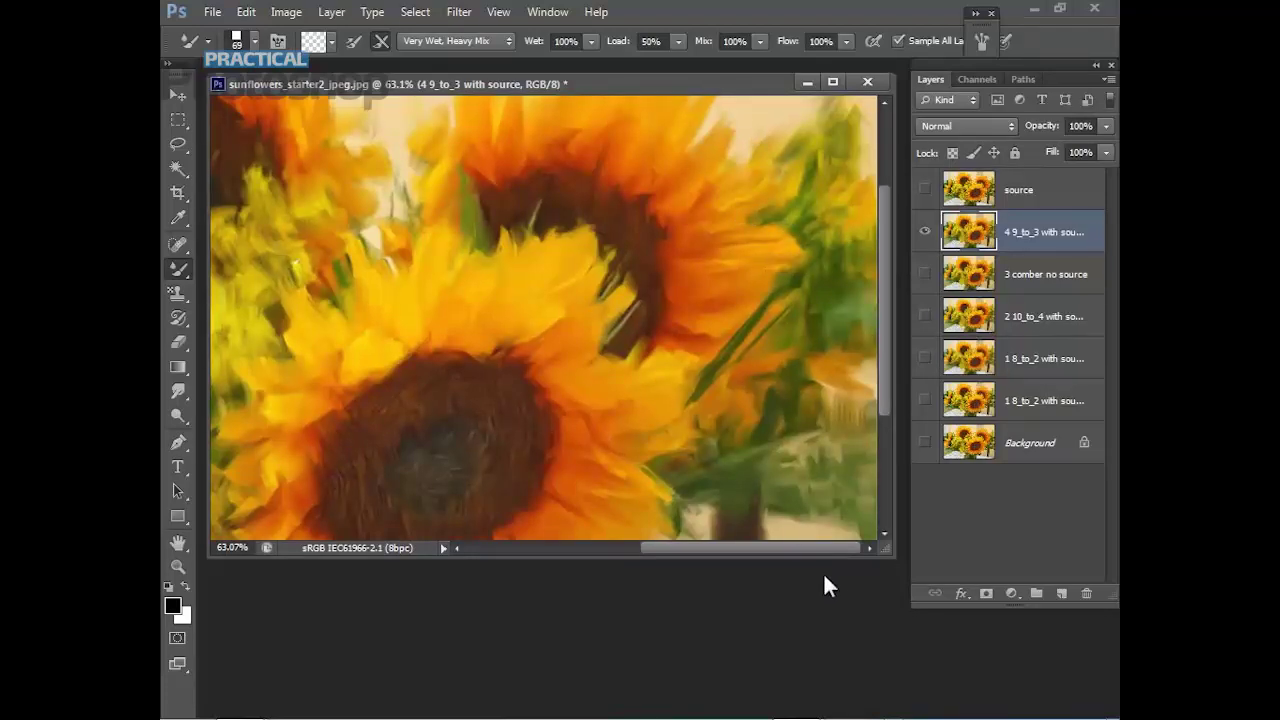
left_click_drag(812, 544, 611, 553)
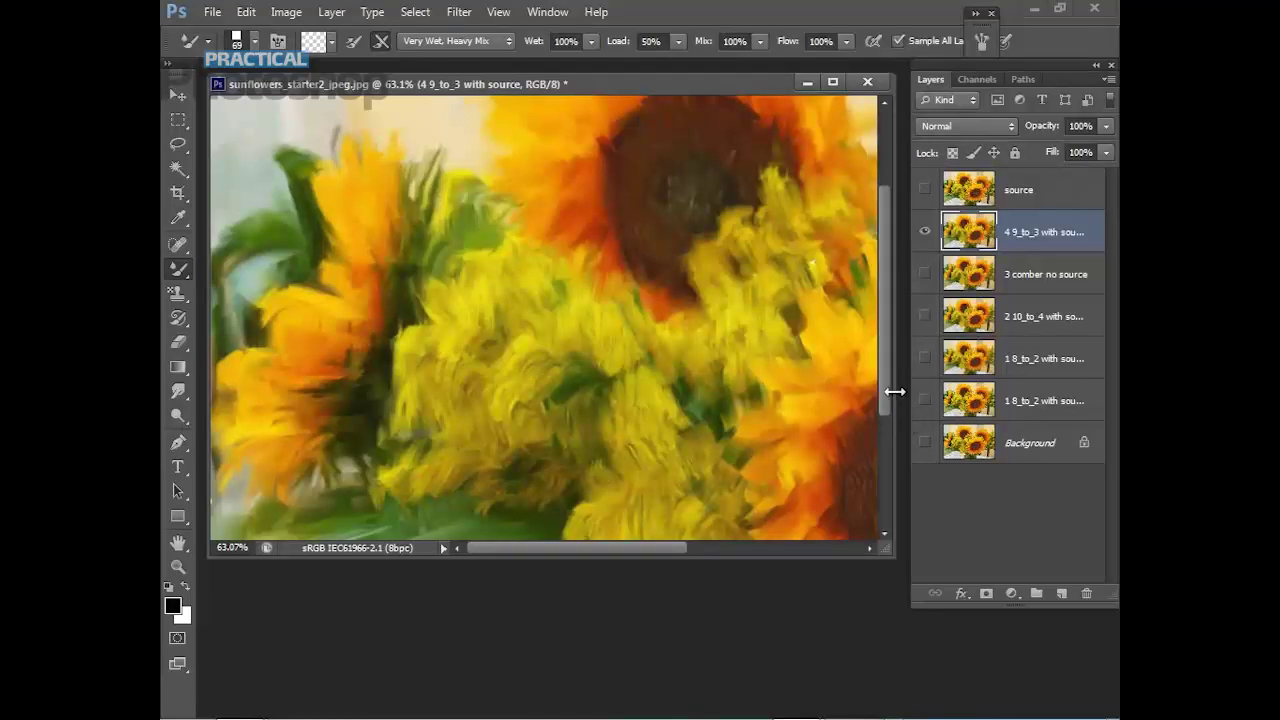
Duplicate the "4 9_to_3 with source" layer, keeping the suggested copy name.
right_click(1034, 238)
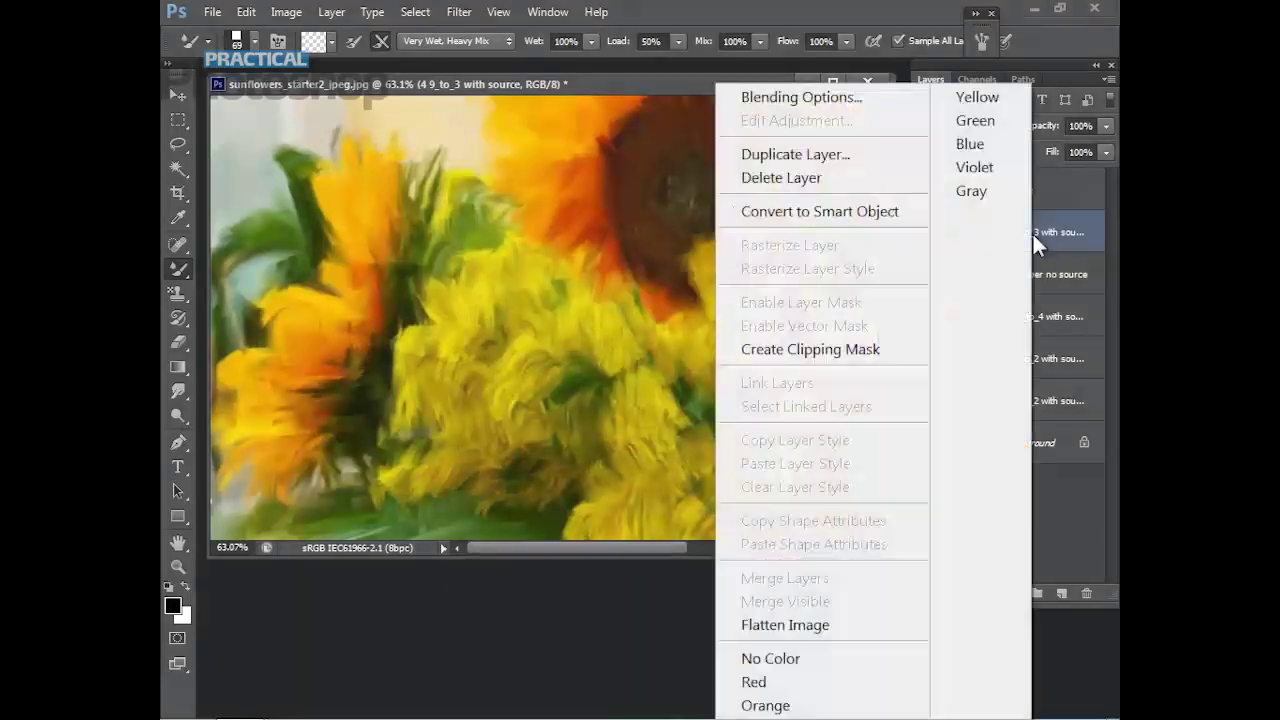
left_click(833, 157)
left_click(799, 210)
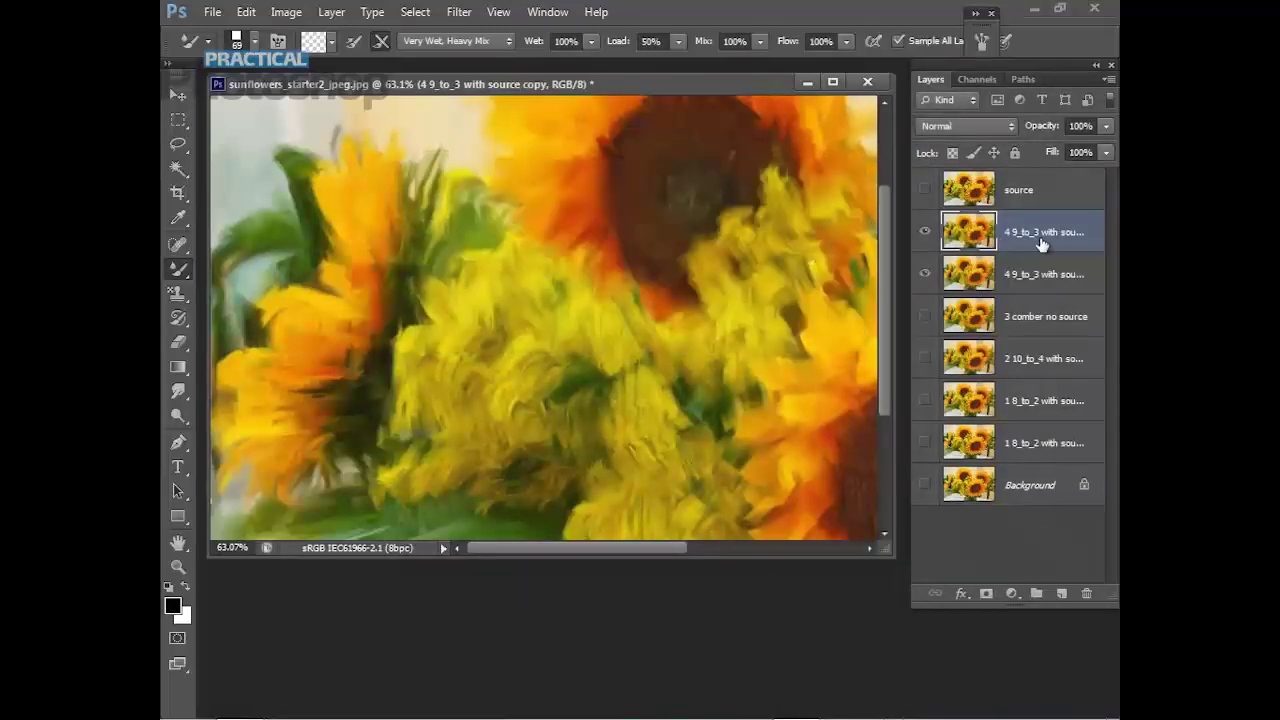
Duplicate the new "4 9_to_3 with source copy" layer under the name "4 emboss".
right_click(1040, 238)
left_click(858, 155)
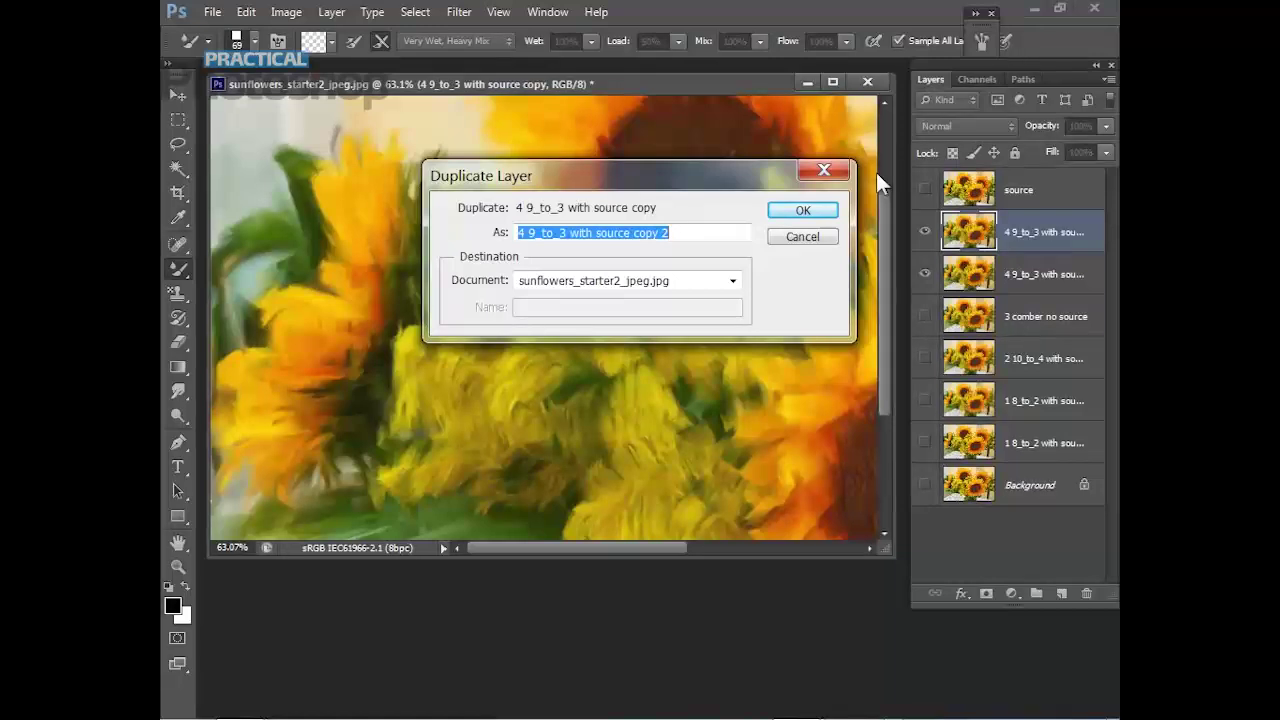
type("4 emboss")
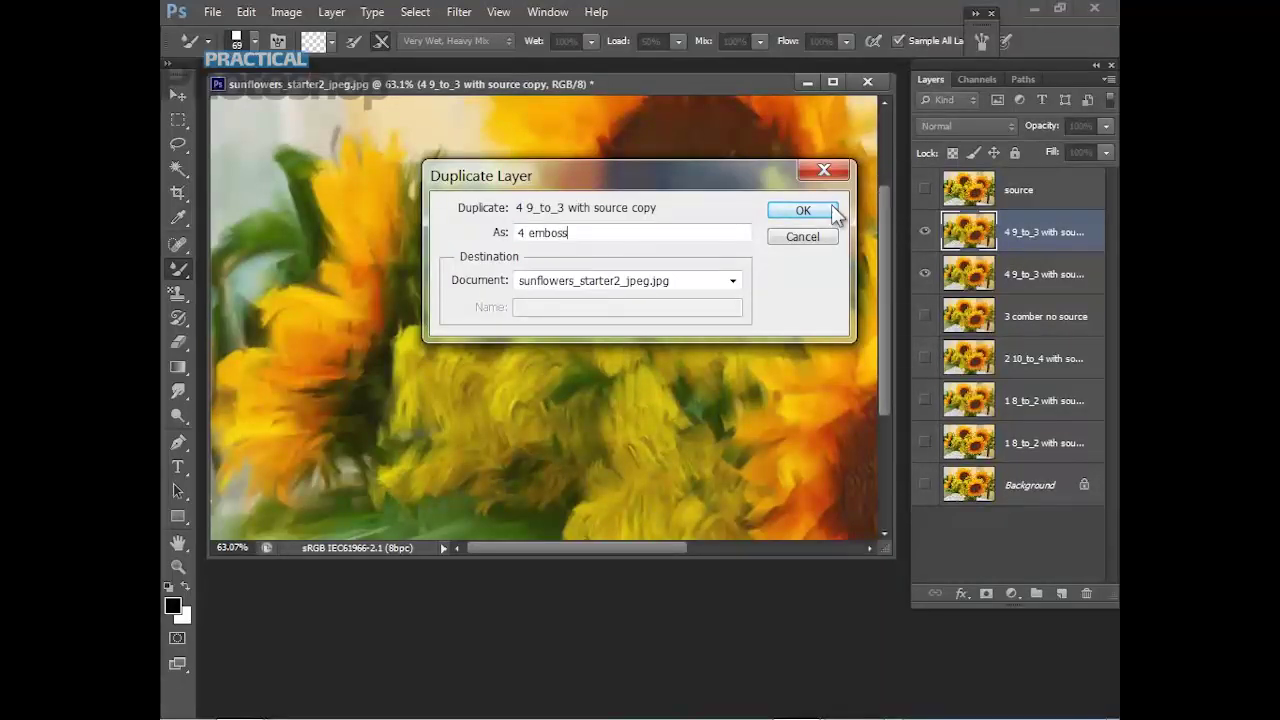
left_click(822, 210)
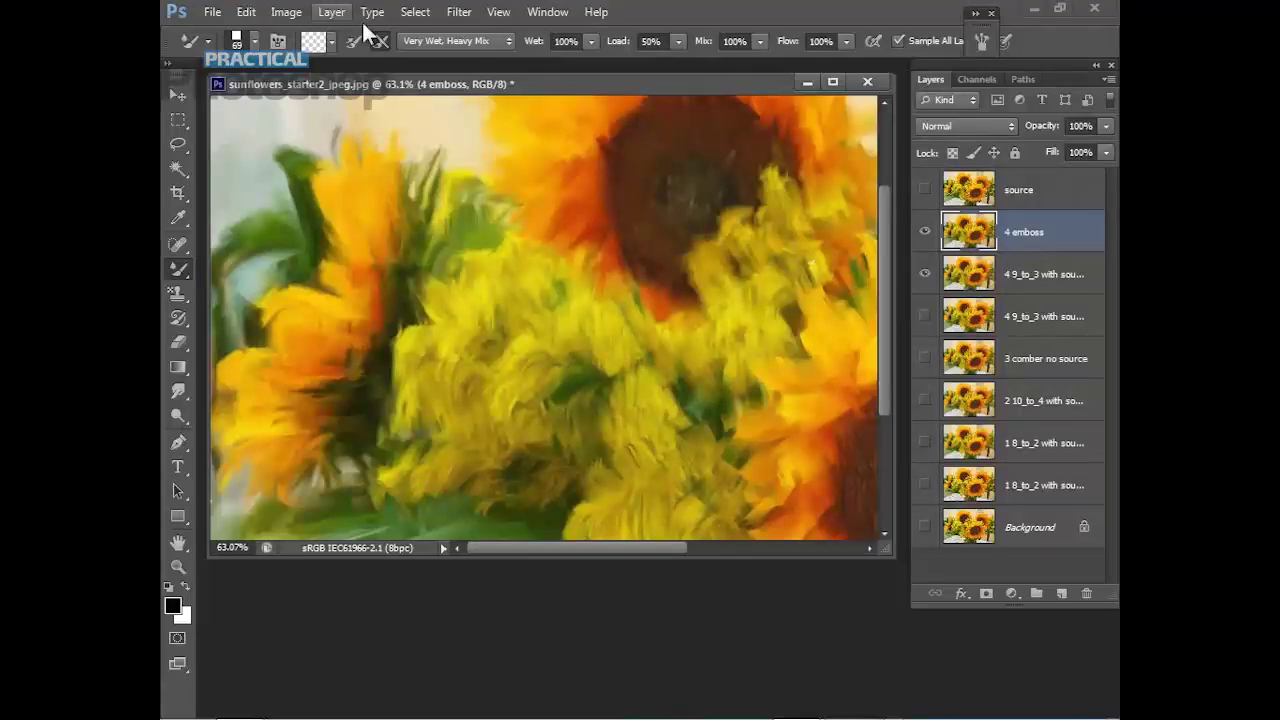
Apply the Emboss filter to the "4 emboss" layer with angle -149°, height 11 pixels and amount 108%.
left_click(458, 15)
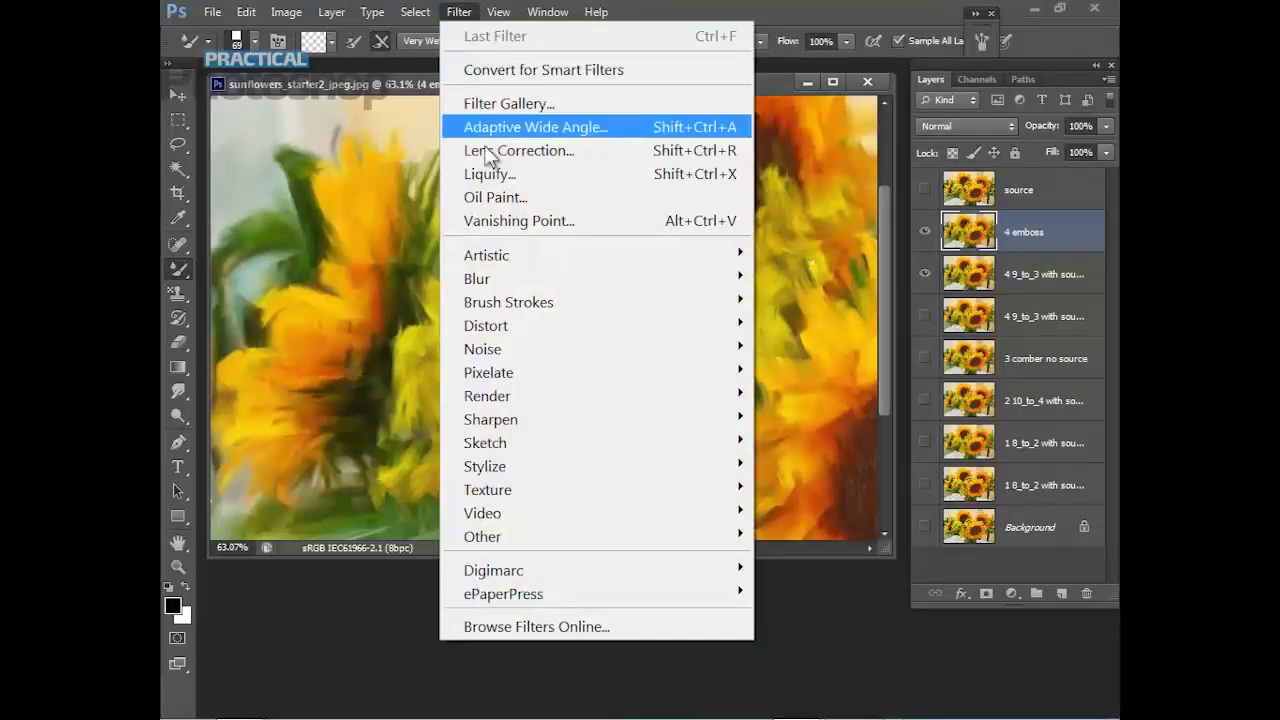
mouse_move(513, 465)
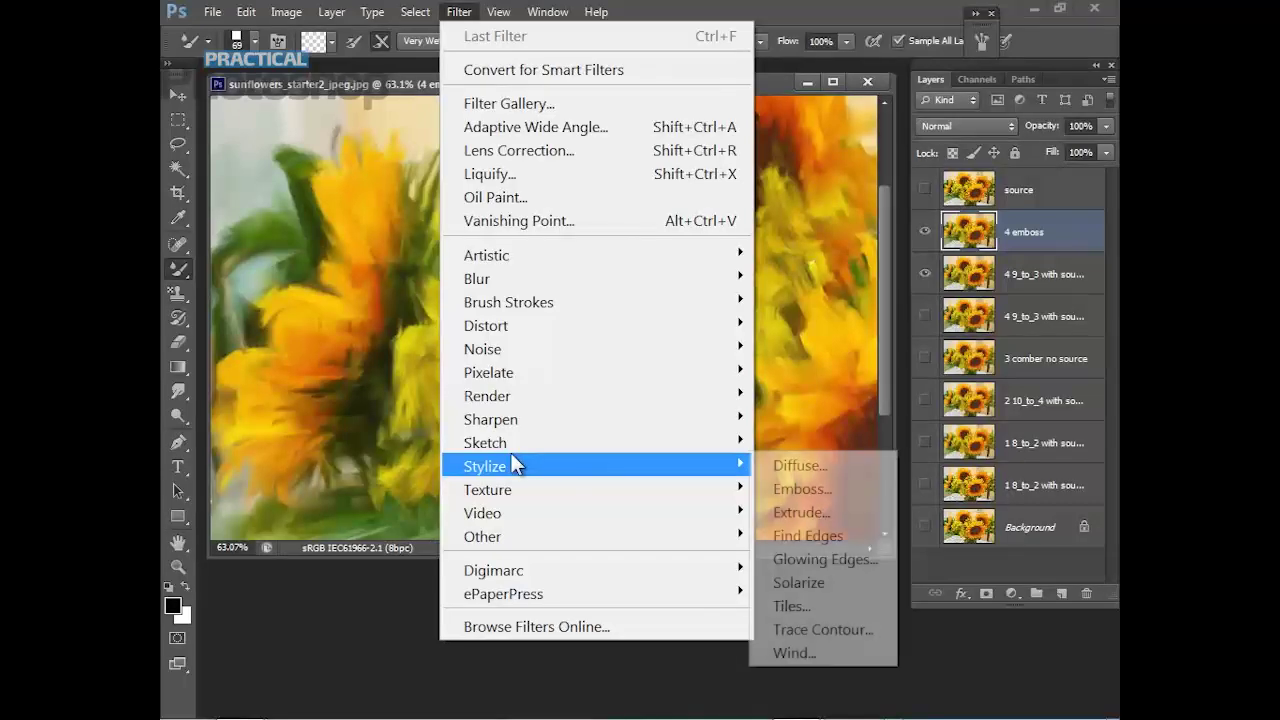
left_click(803, 483)
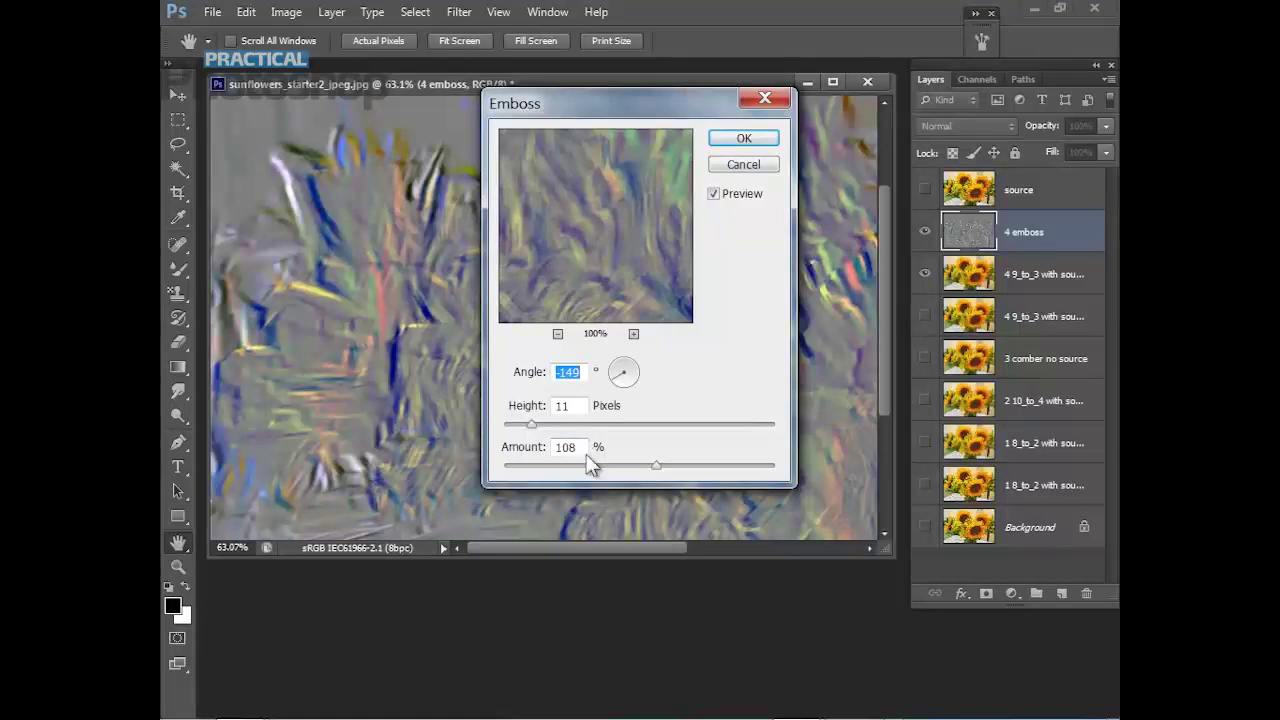
left_click(748, 142)
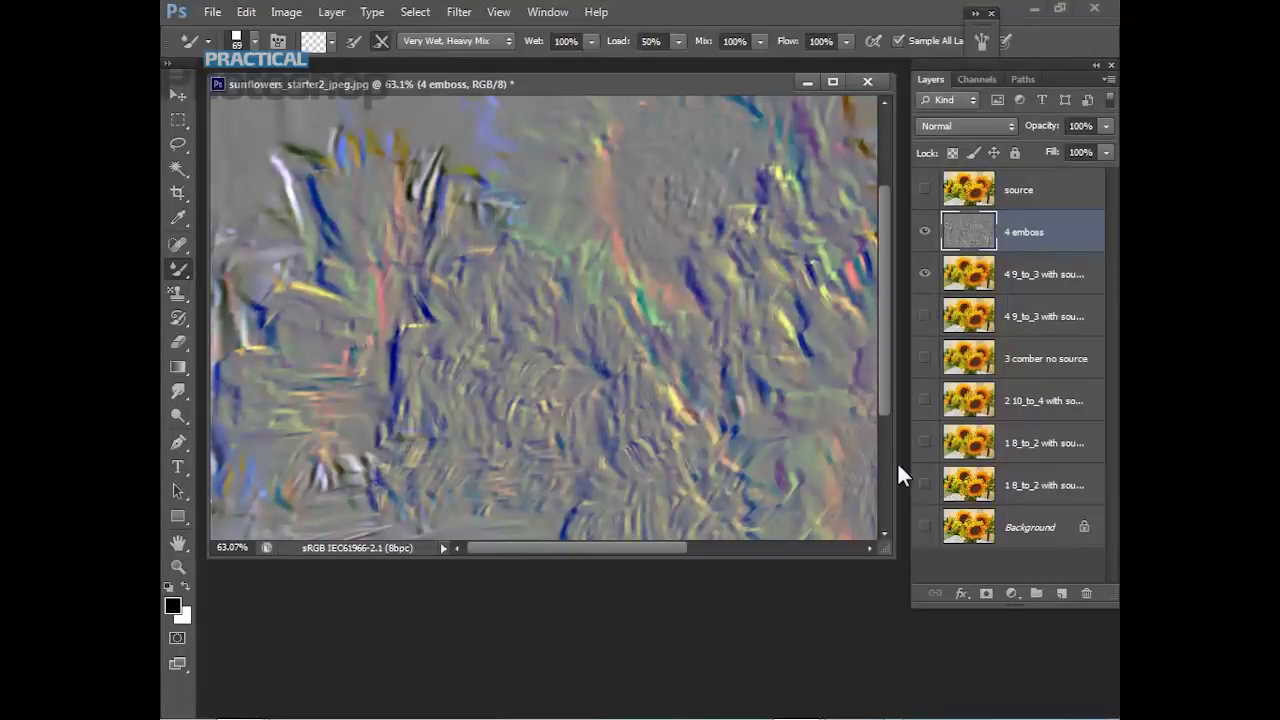
Desaturate the "4 emboss" layer, reselecting it first if it has been deselected.
left_click(922, 556)
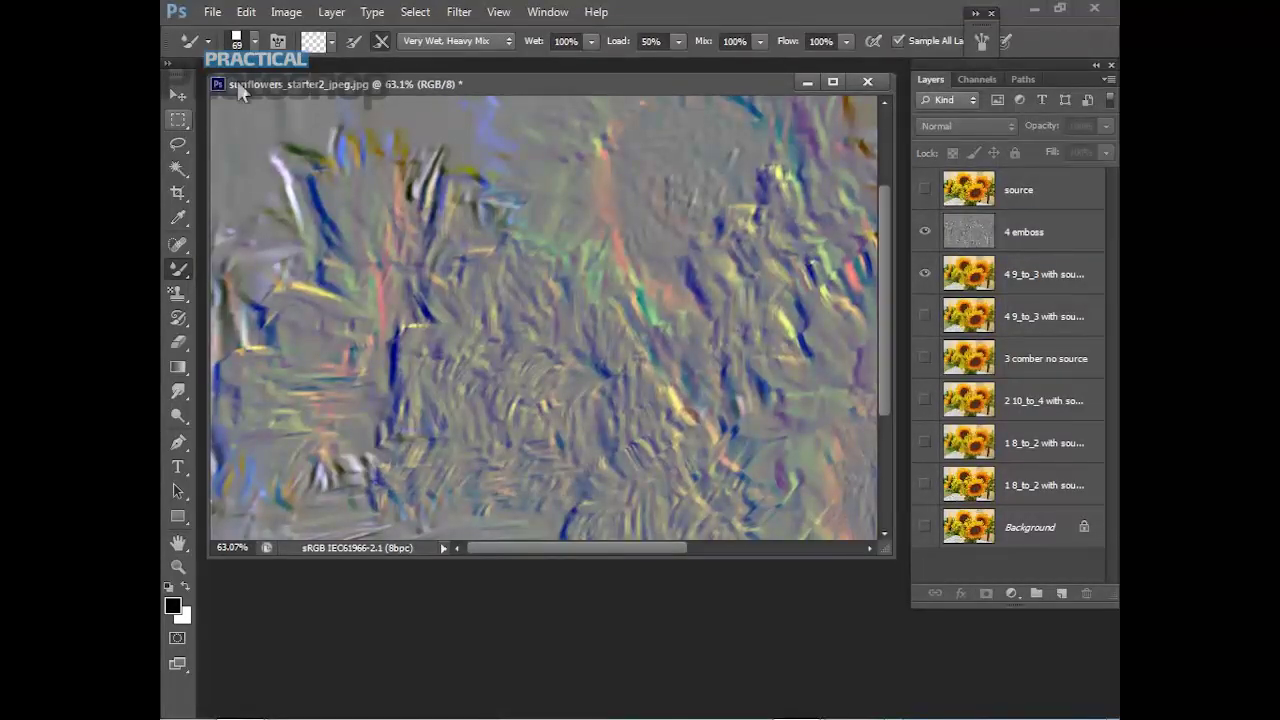
left_click(286, 12)
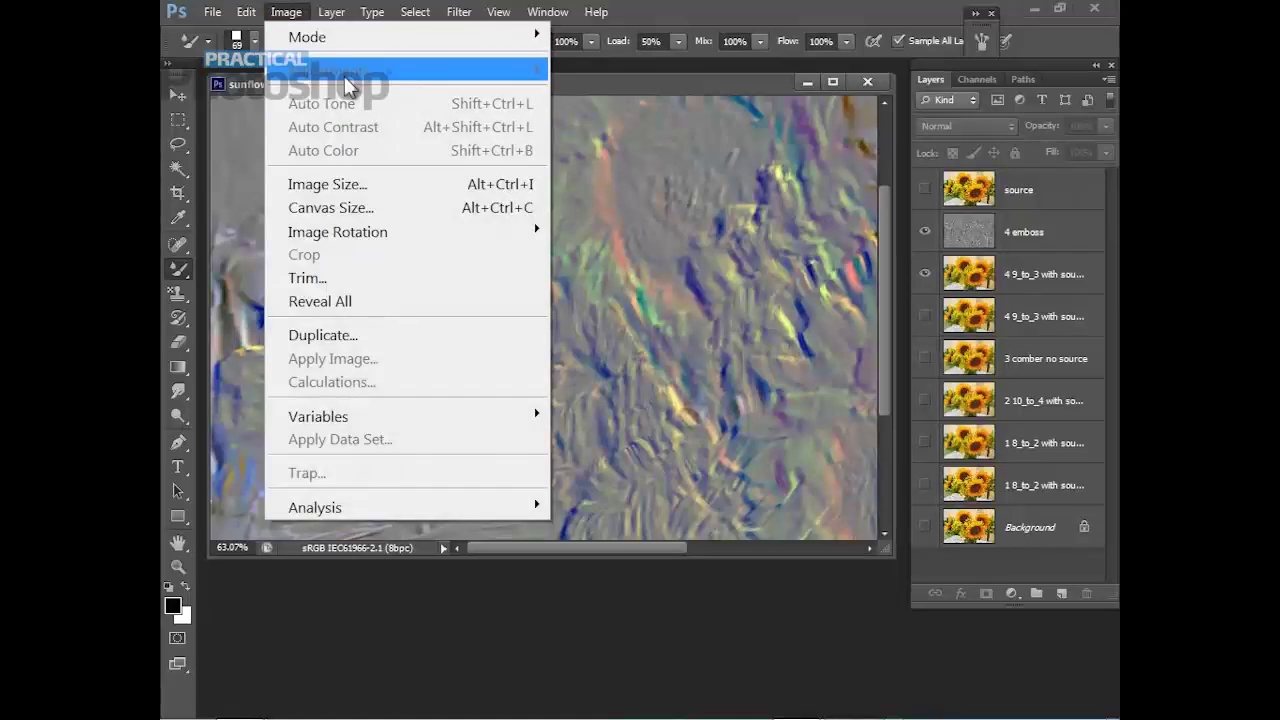
left_click(1040, 234)
left_click(289, 13)
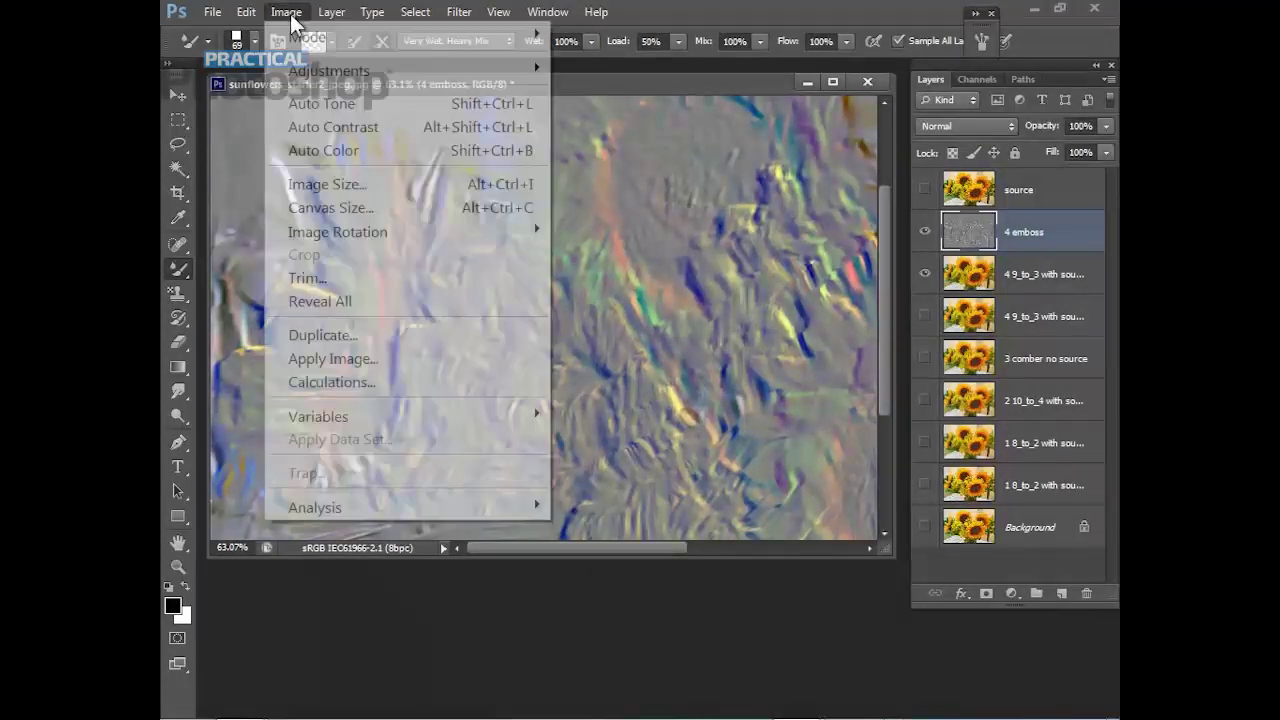
mouse_move(316, 72)
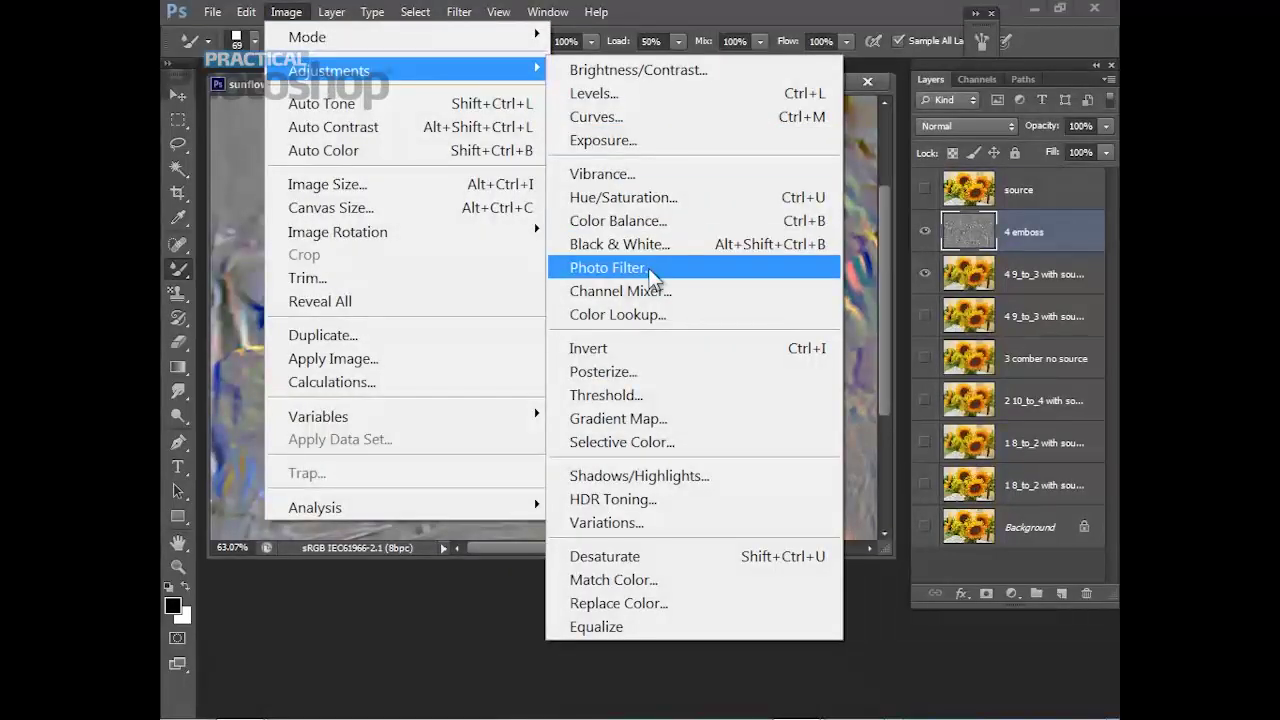
left_click(623, 555)
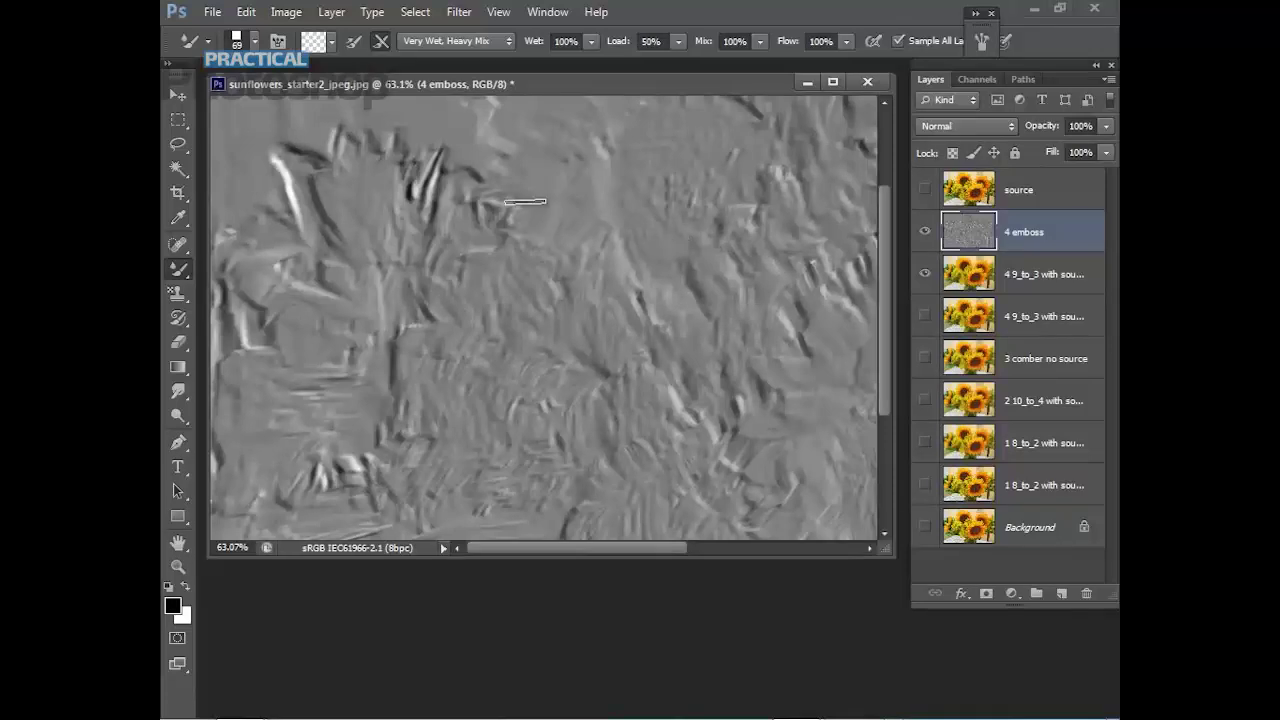
Apply the High Pass filter to the "4 emboss" layer with a radius of 55.0 pixels.
left_click(462, 13)
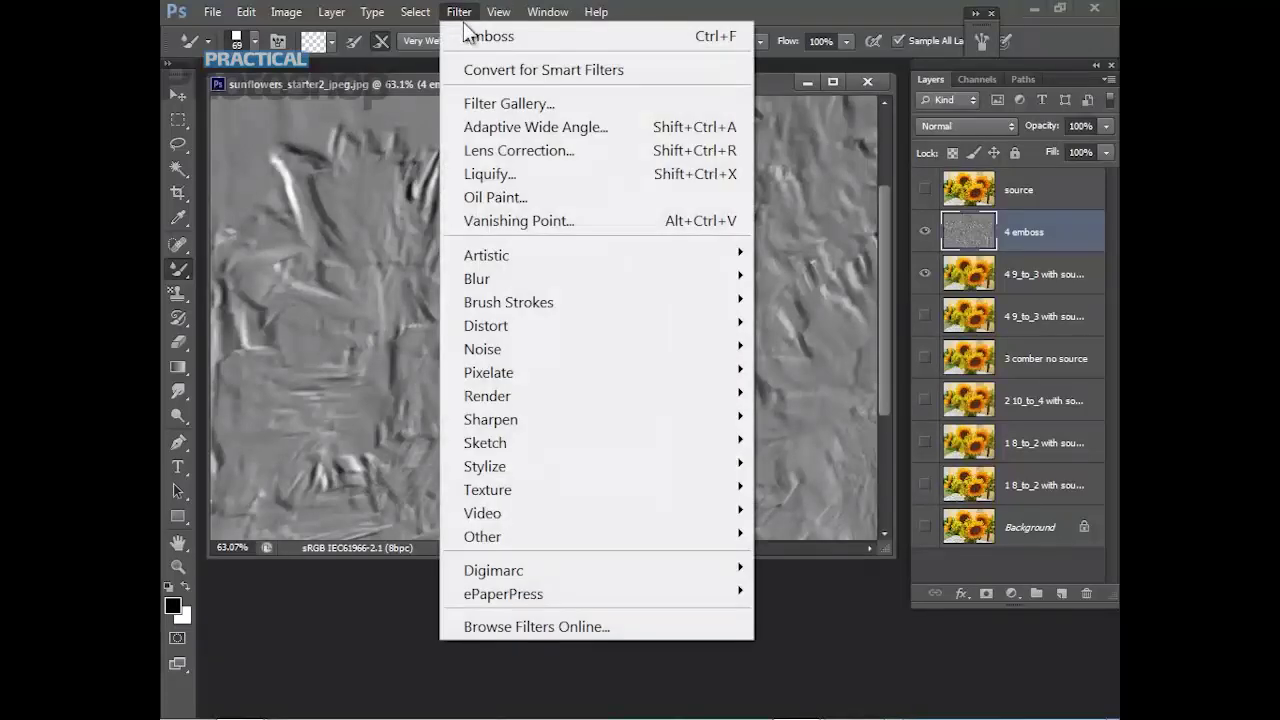
mouse_move(549, 528)
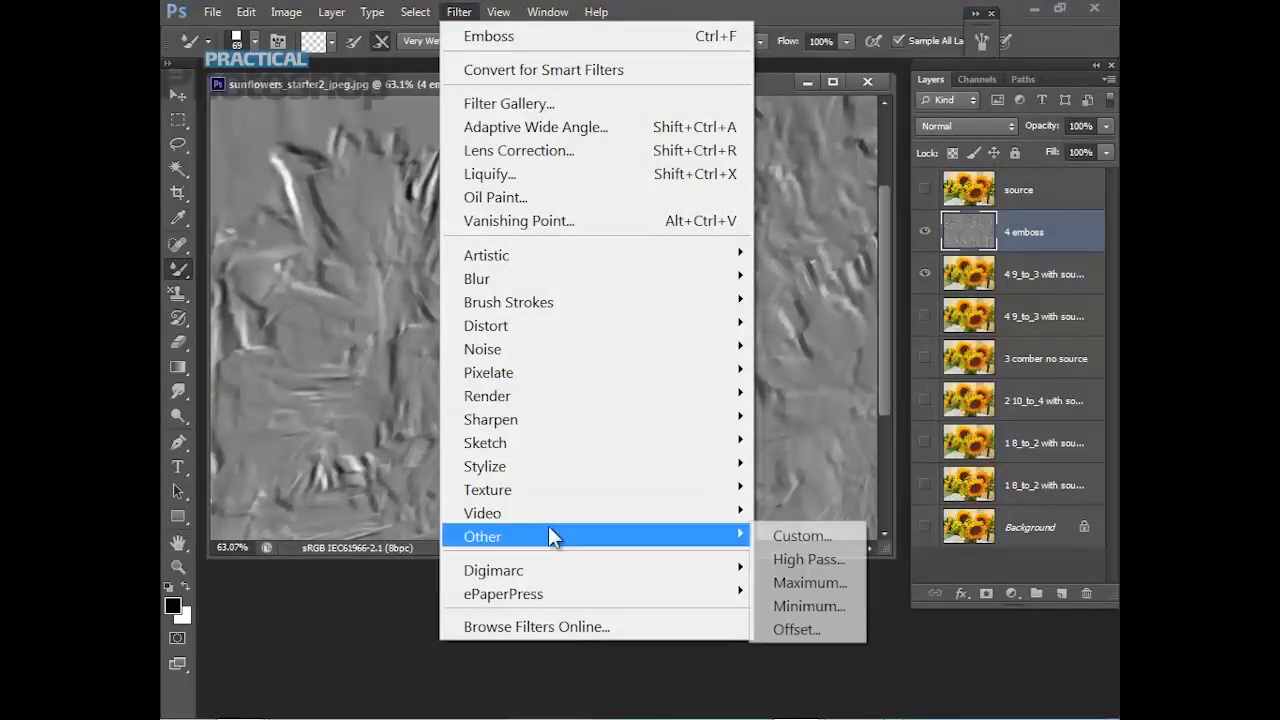
left_click(782, 559)
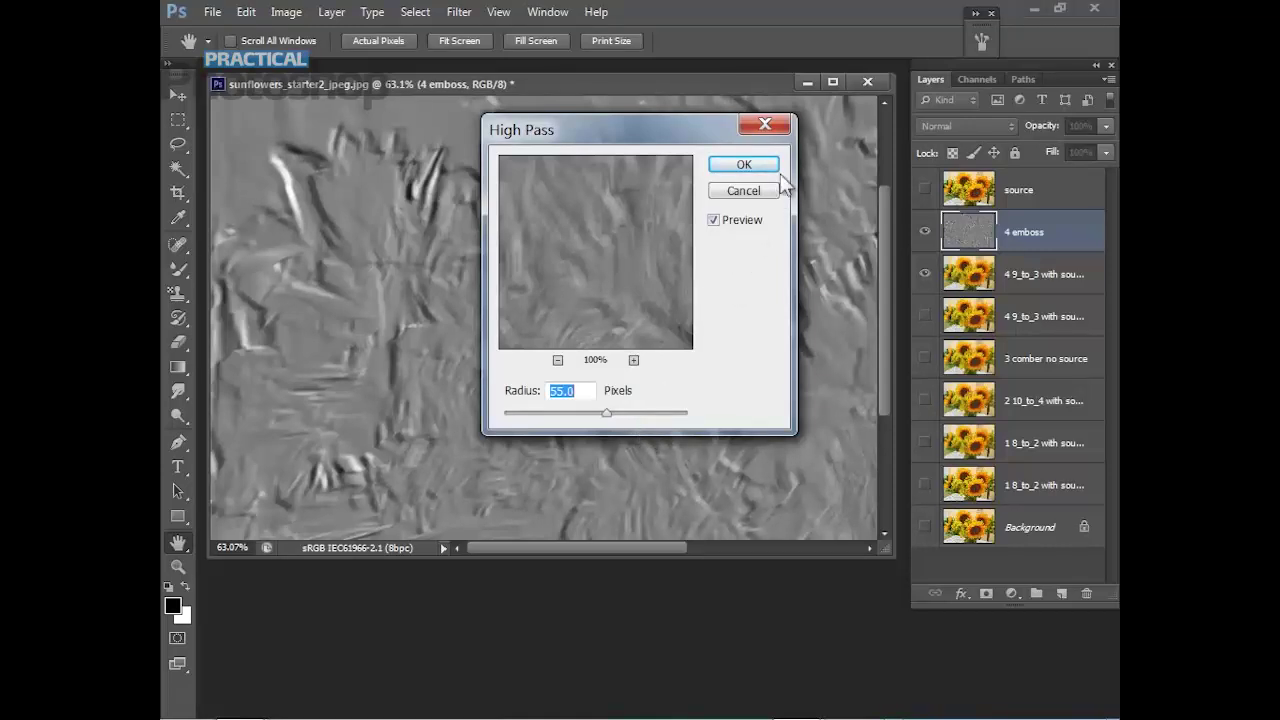
left_click(744, 164)
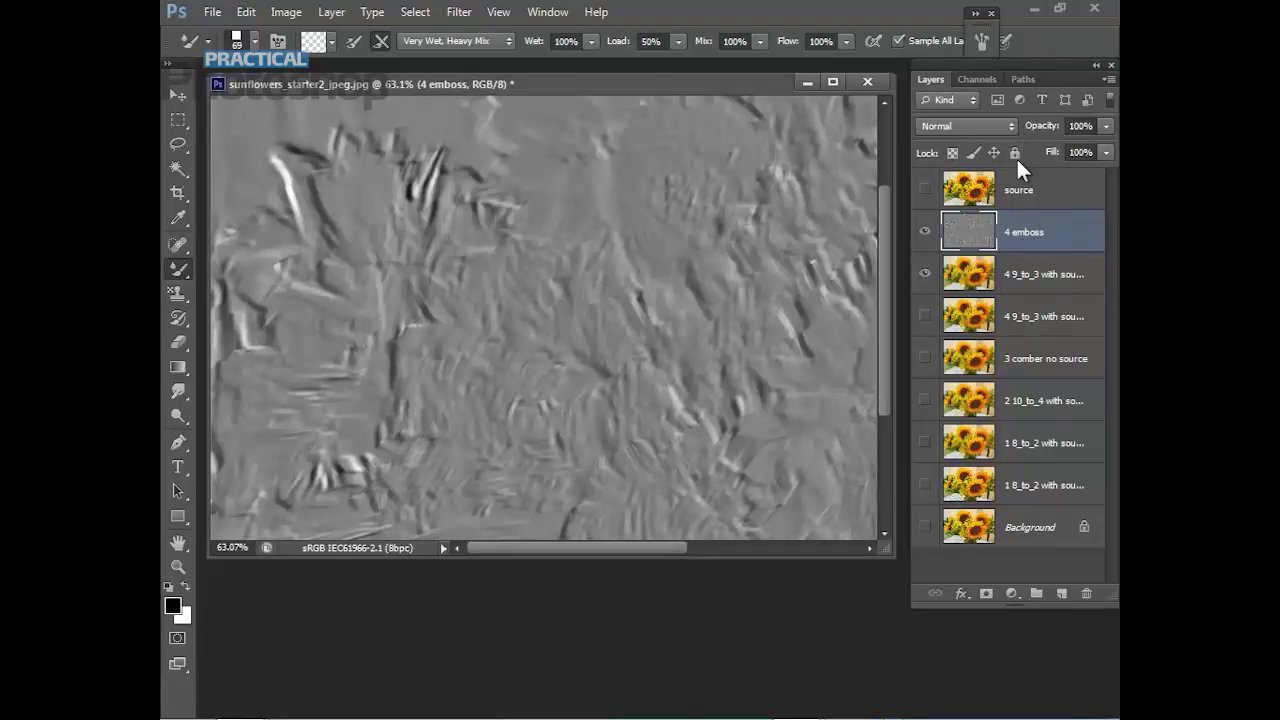
Set the "4 emboss" layer's blend mode to Overlay and merge the visible layers.
left_click(975, 123)
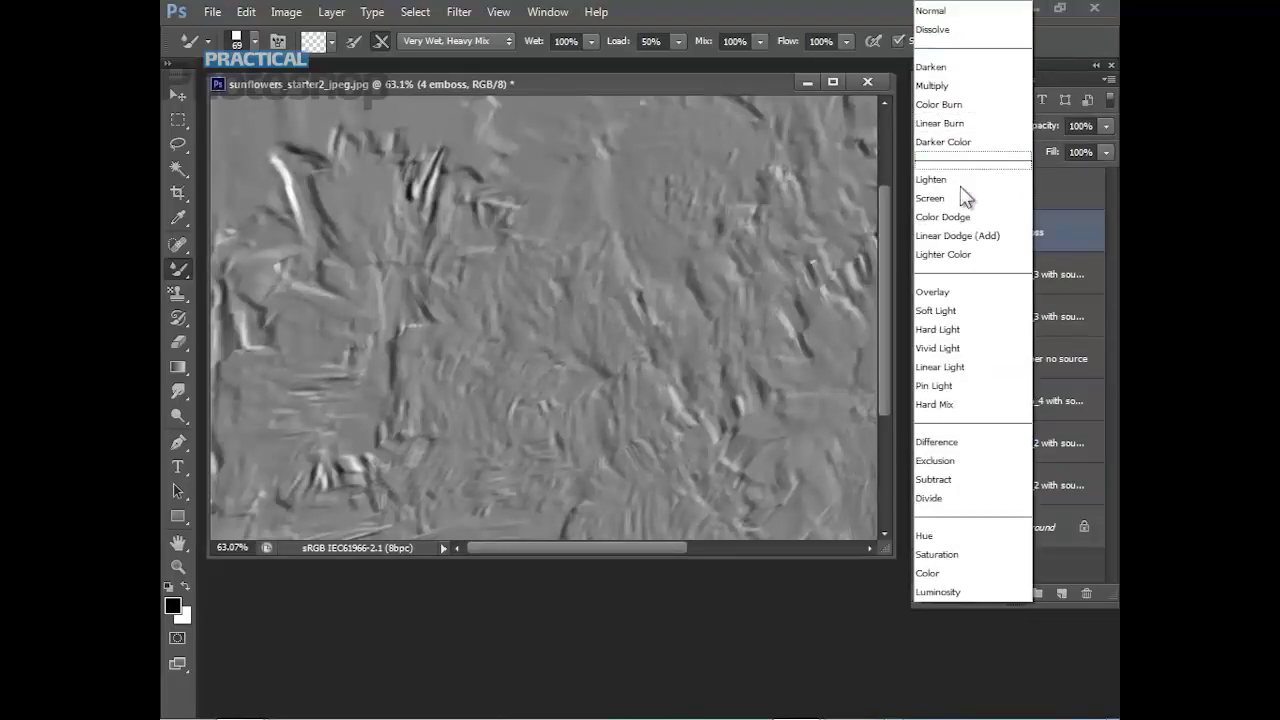
left_click(943, 292)
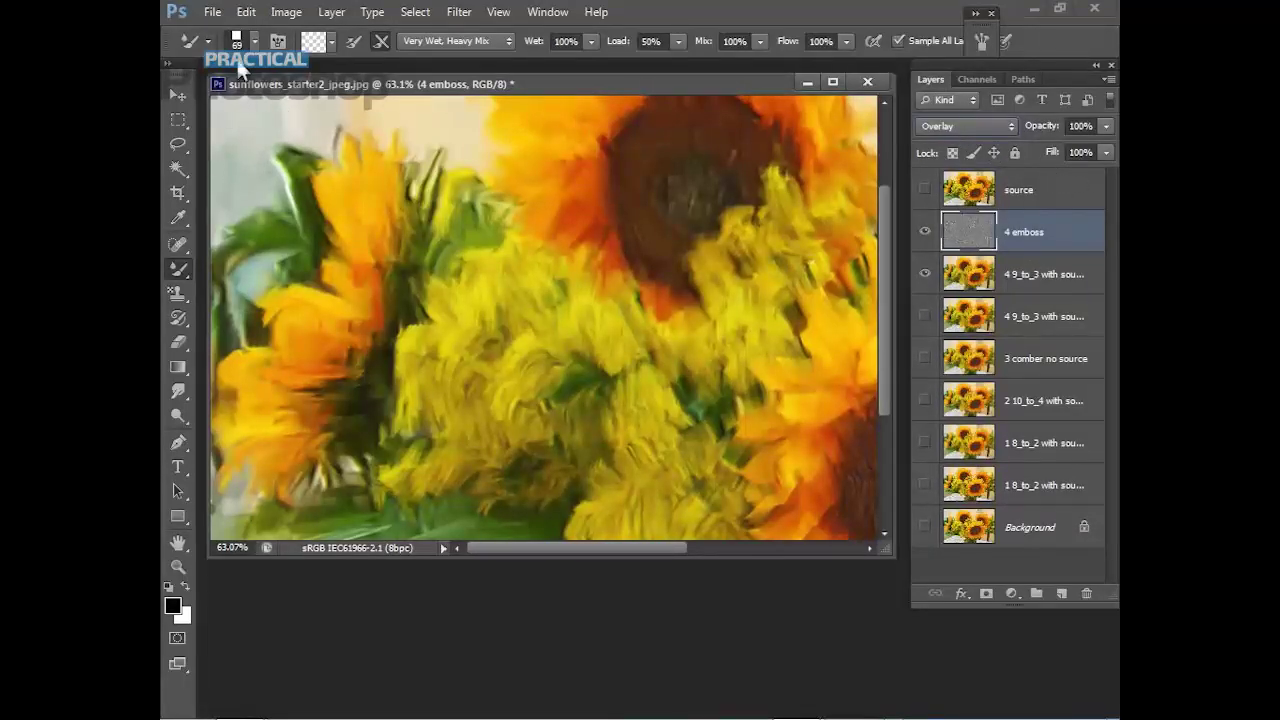
left_click(332, 13)
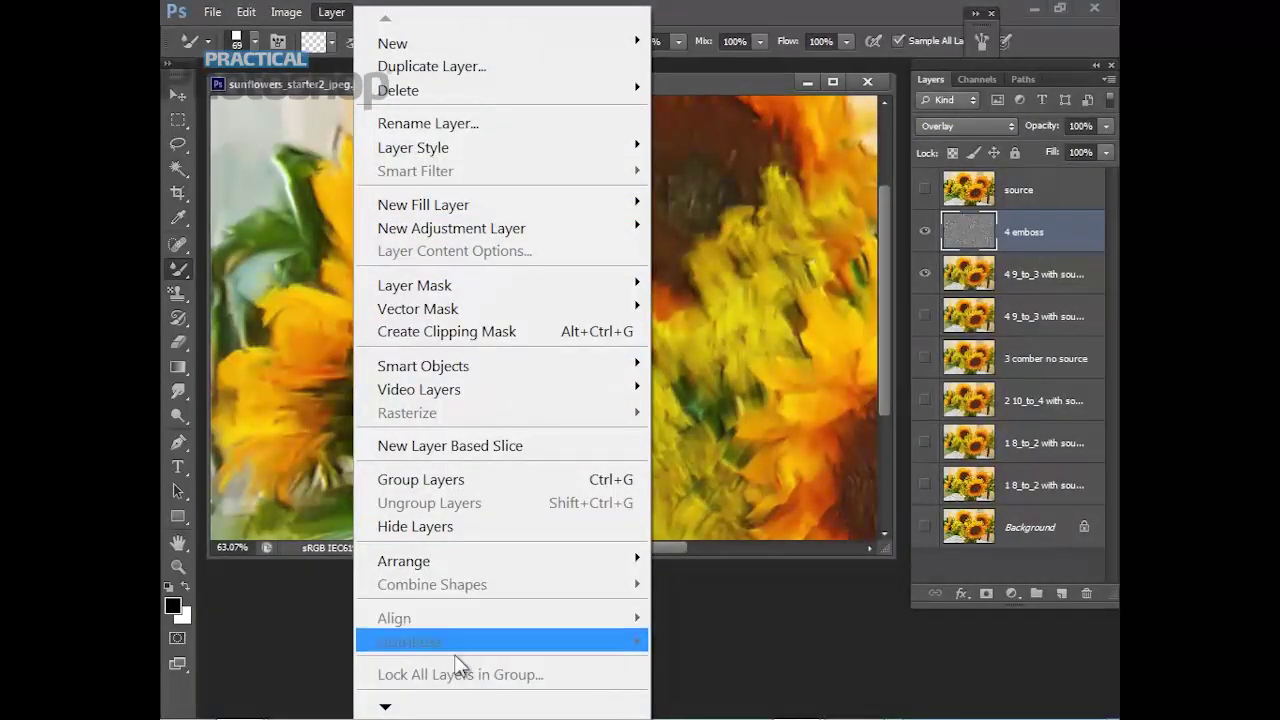
mouse_move(432, 708)
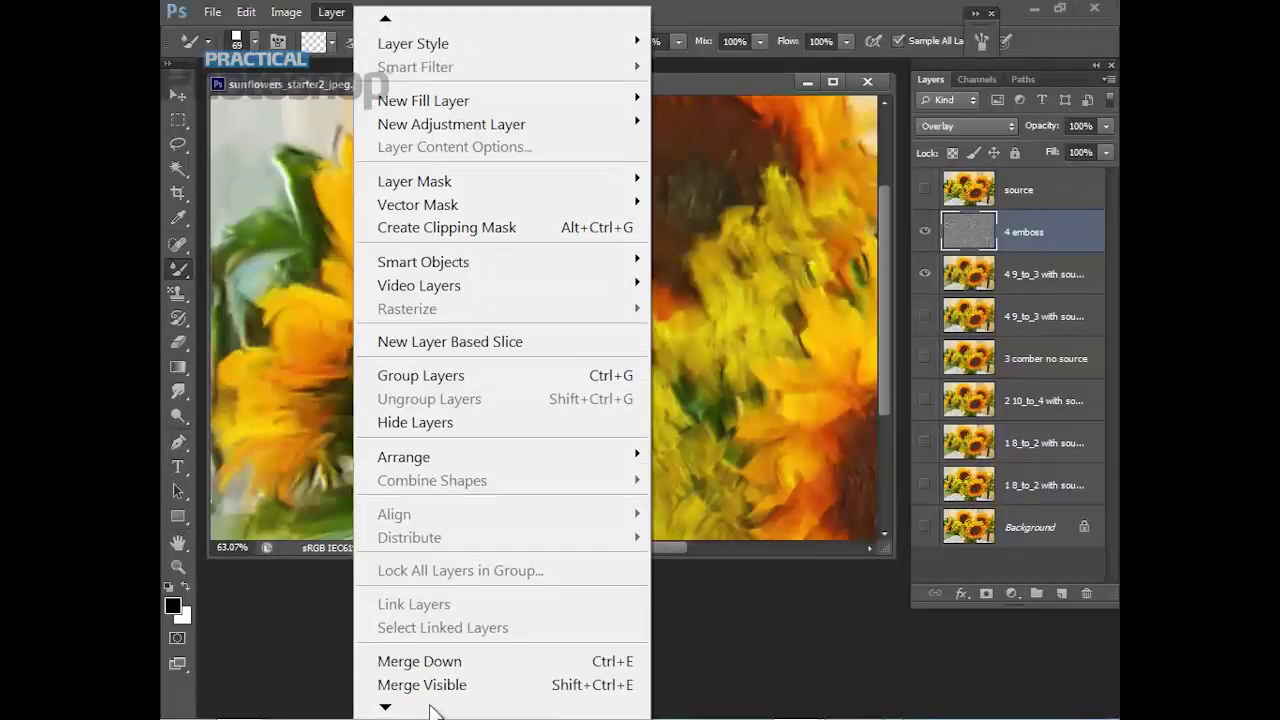
left_click(435, 688)
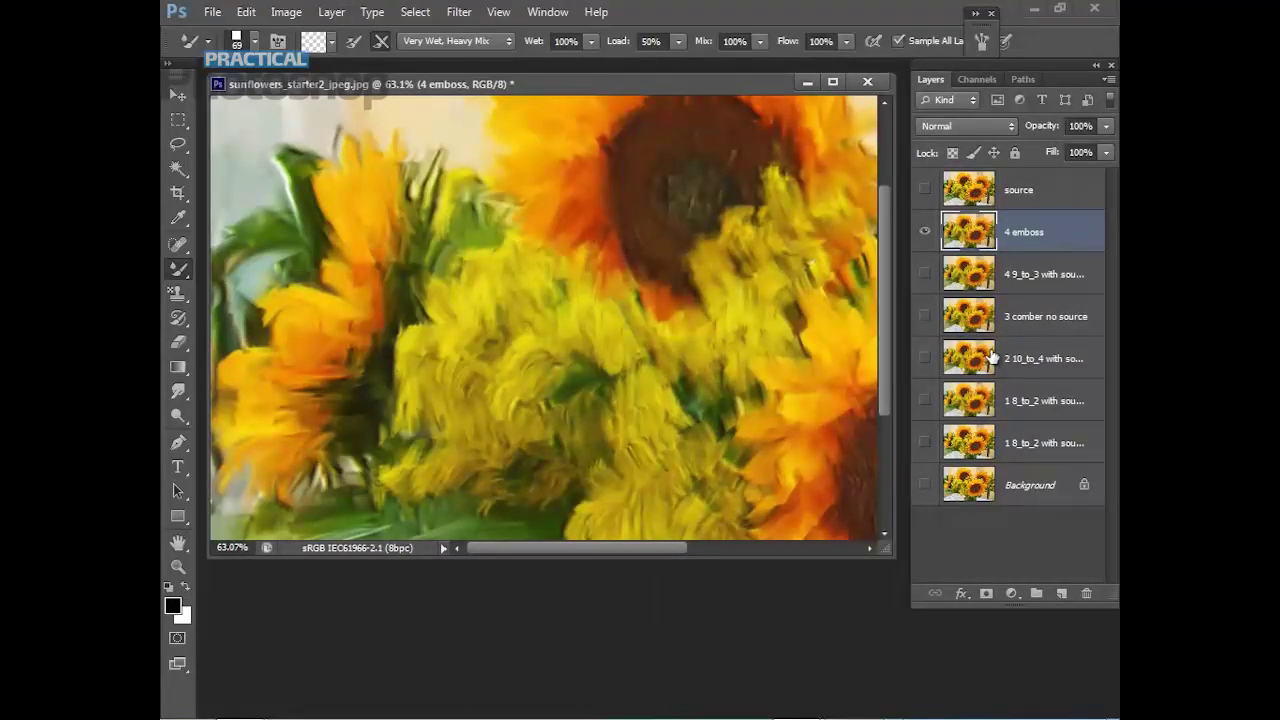
Add a new layer above "4 emboss" and rename it "5 small round with source".
mouse_move(884, 364)
left_mouse_down()
mouse_move(889, 421)
mouse_move(898, 376)
left_mouse_up()
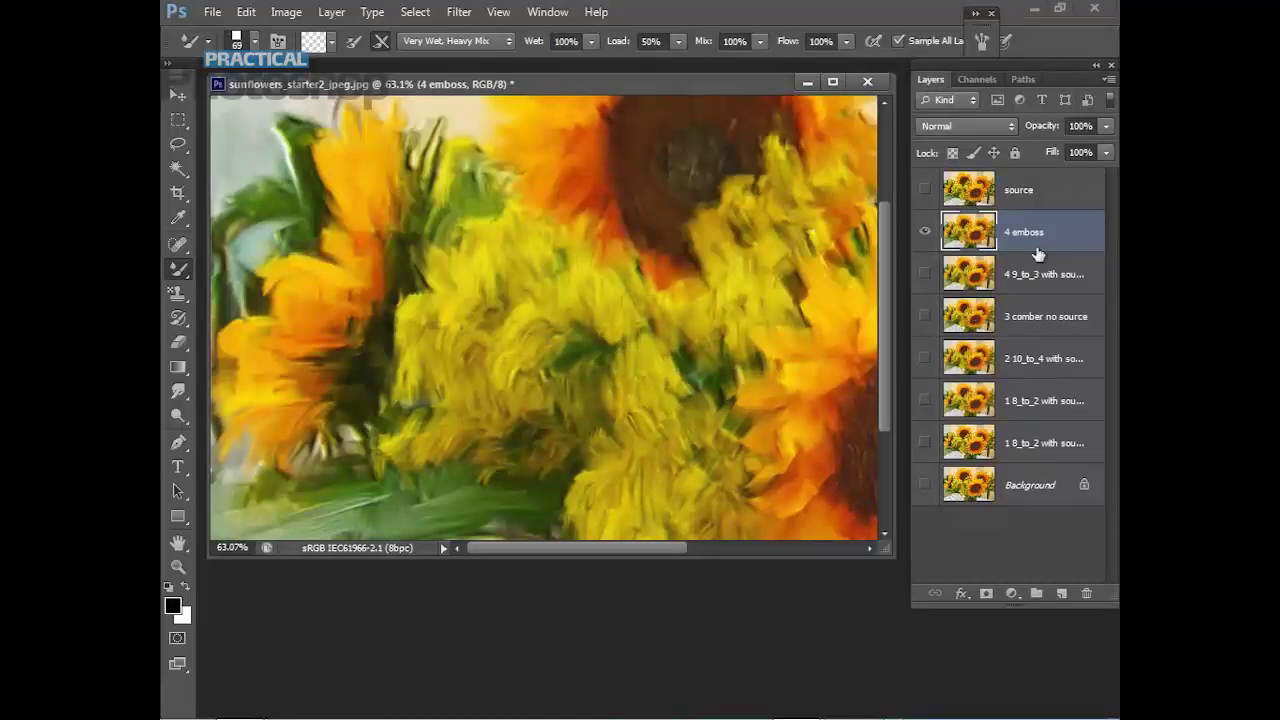
left_click(1062, 594)
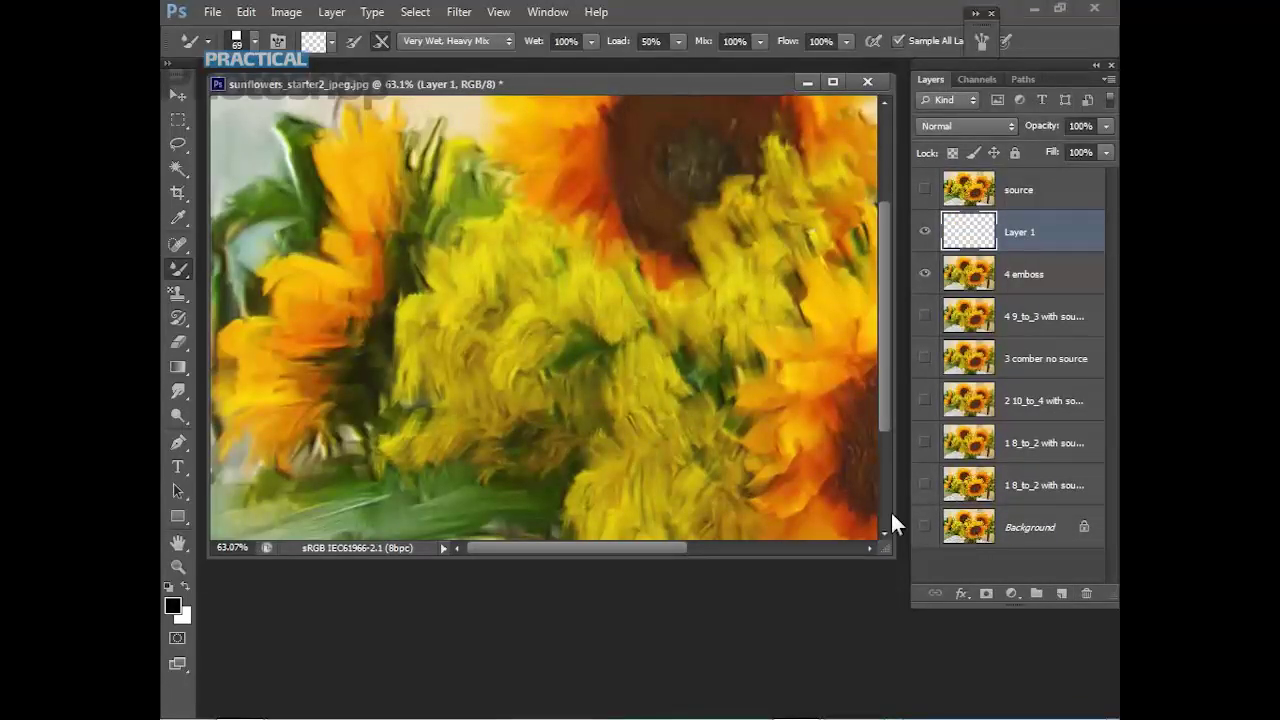
left_click(331, 12)
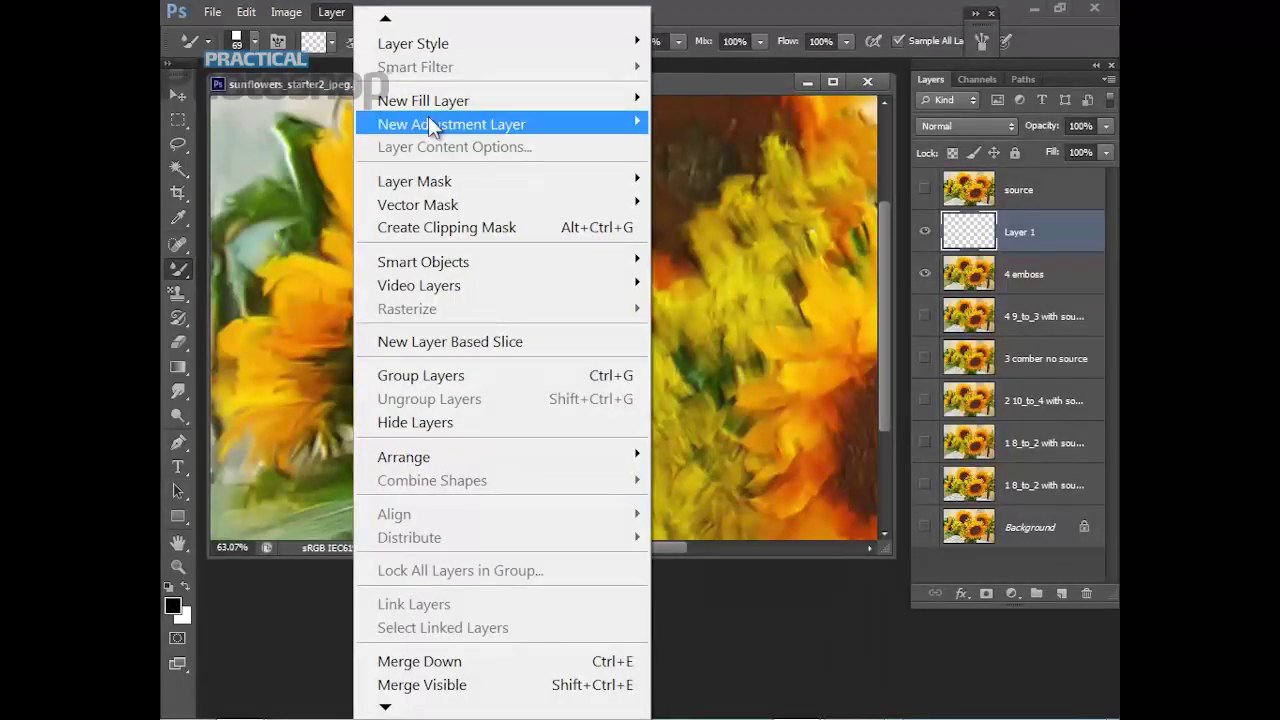
mouse_move(385, 20)
left_click(395, 48)
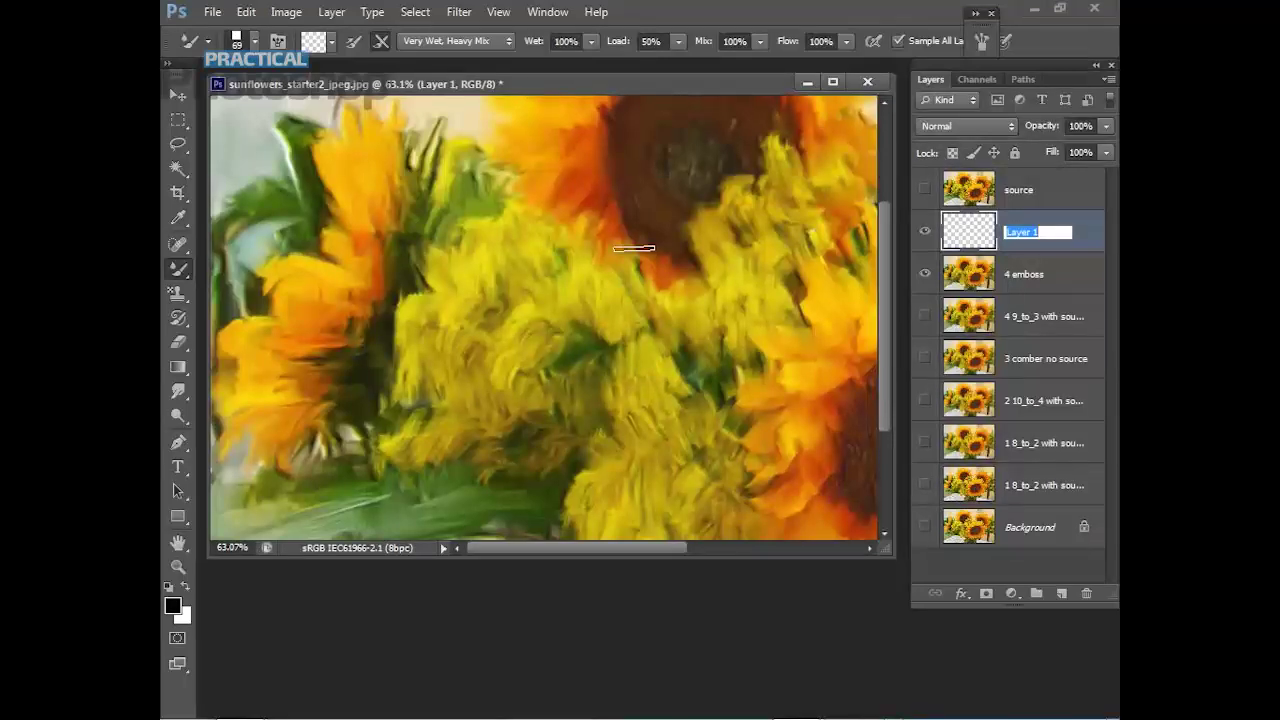
type("5 small round with source")
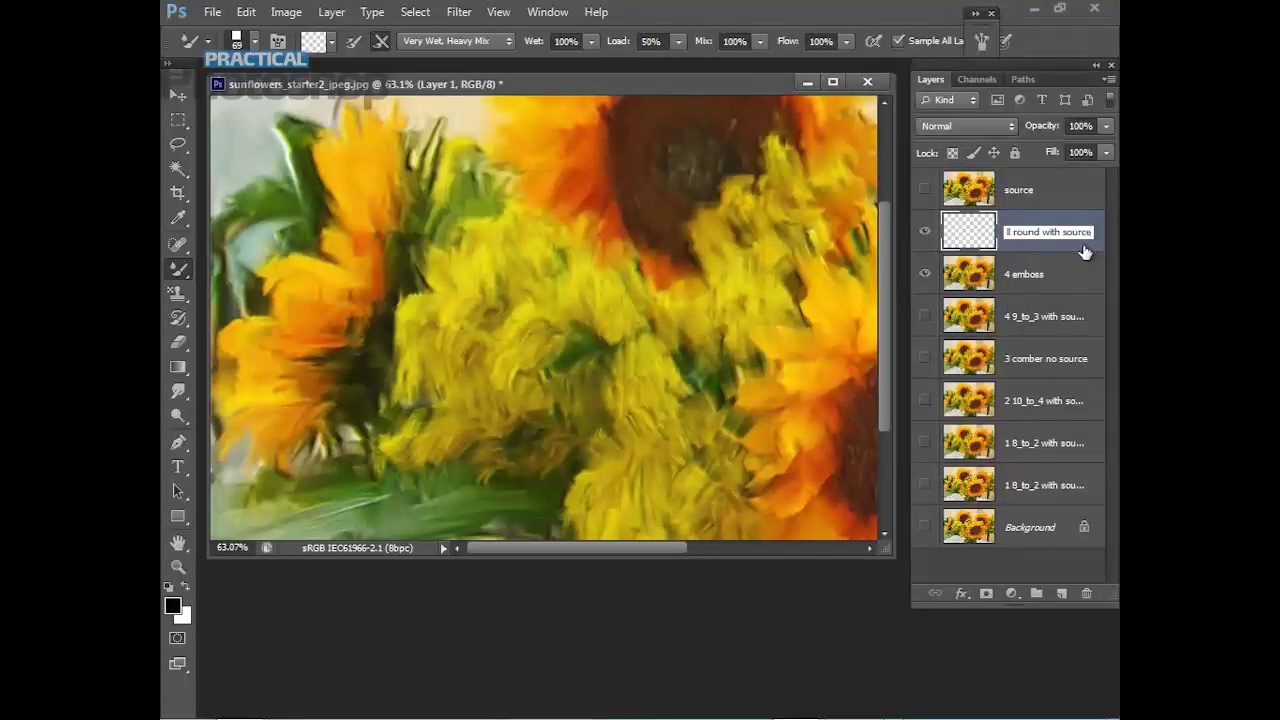
key("Return")
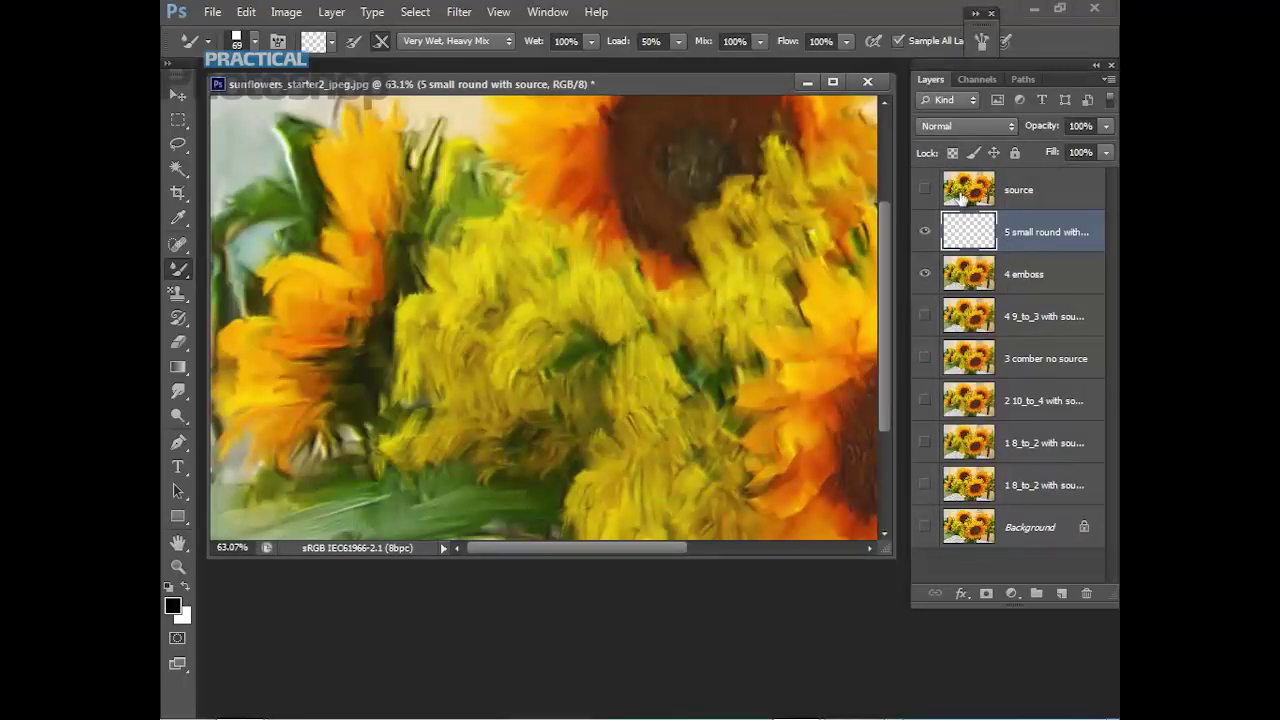
Show the source layer, check its faint fill with "4 emboss" briefly hidden, and reselect the "5 small round with source" layer.
left_click(925, 190)
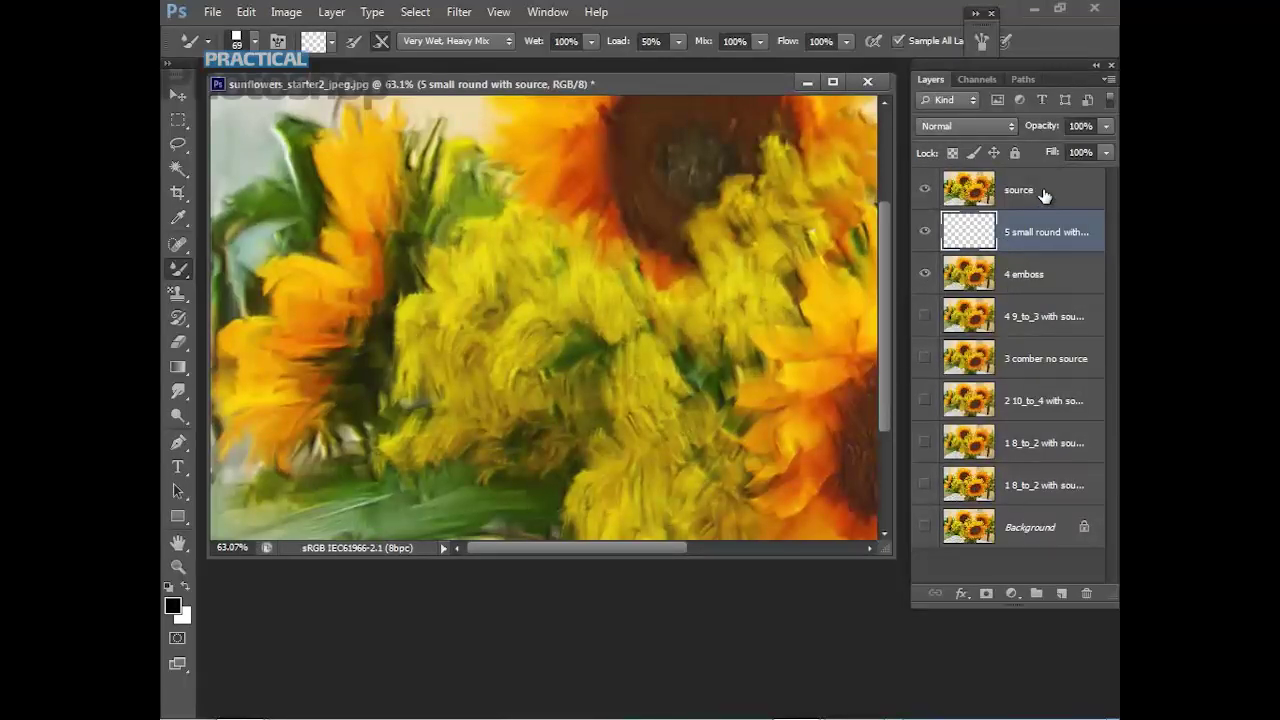
left_click(1040, 198)
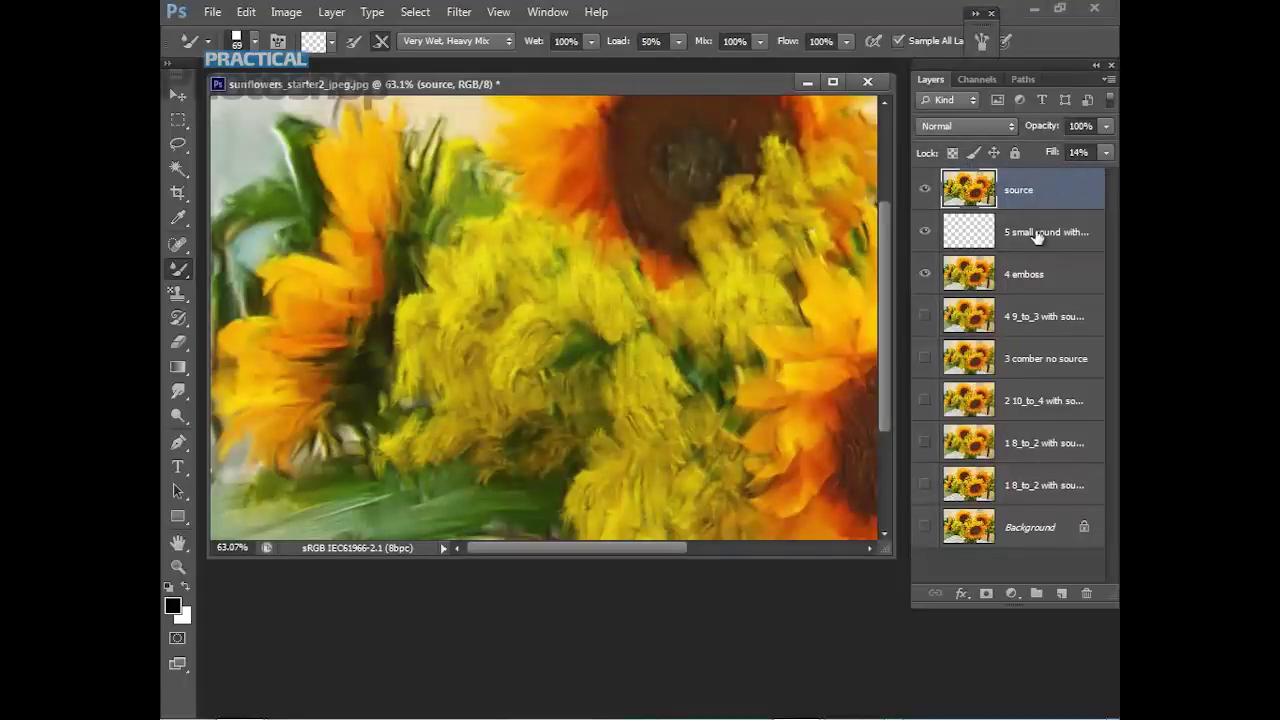
left_click(925, 275)
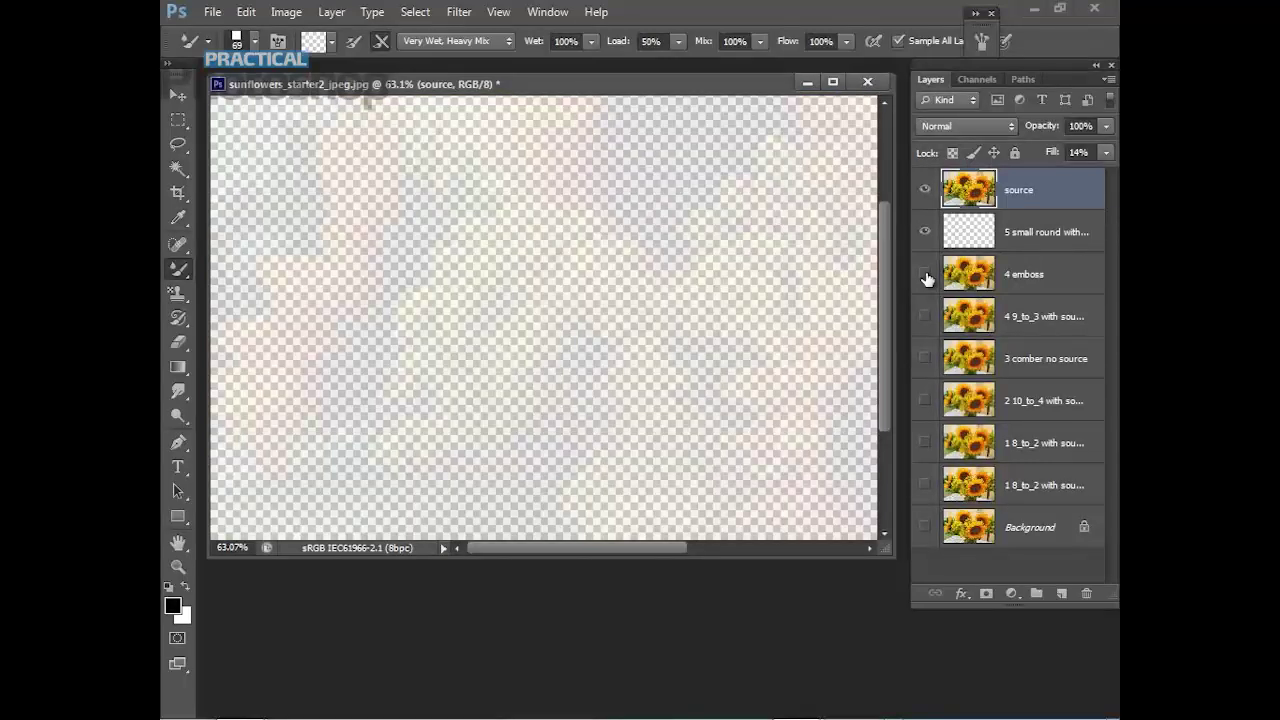
left_click(925, 276)
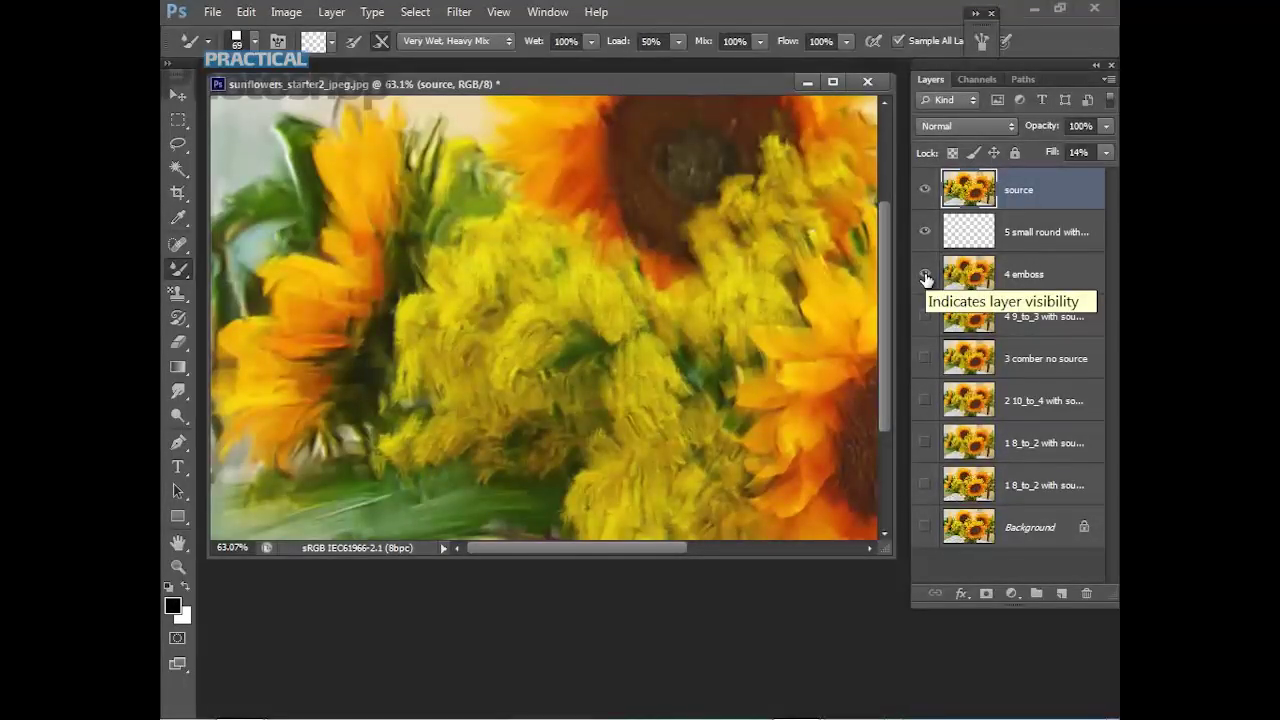
left_click(970, 242)
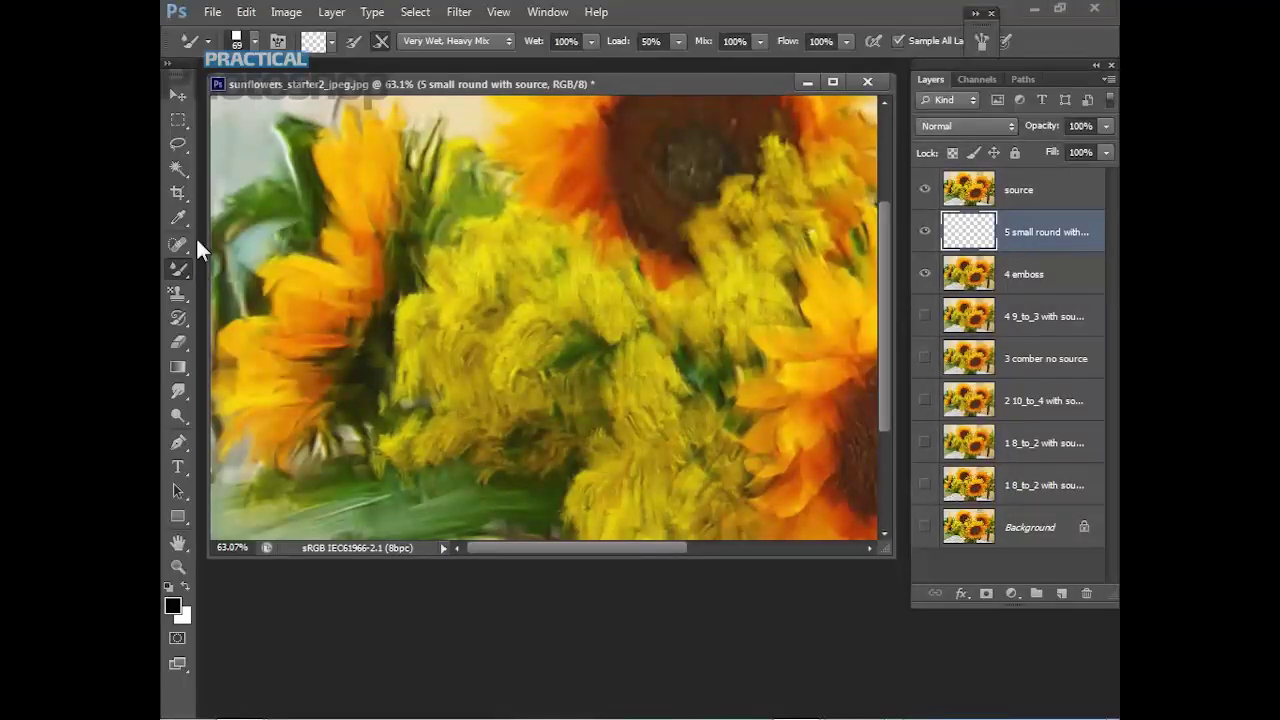
Load the "5 small round top knife 55" Mixer Brush preset and paint short dabs over the yellow blossoms and dark flower centres.
left_click(210, 47)
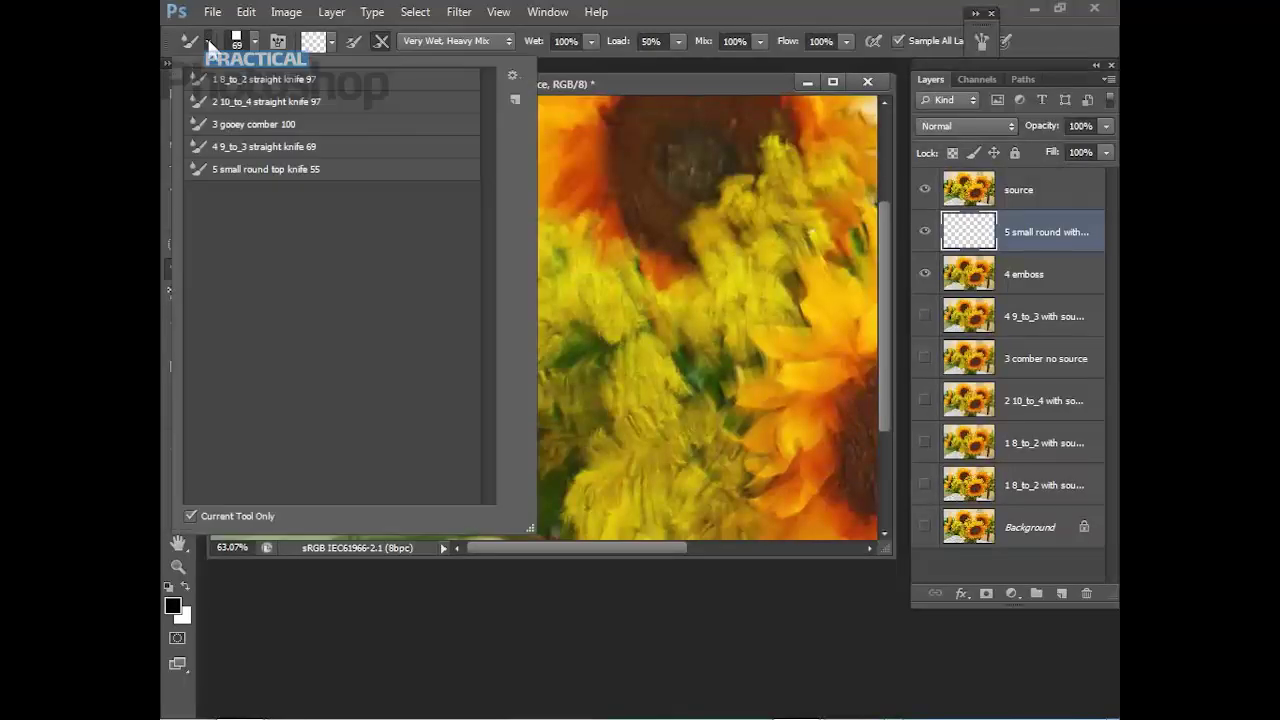
left_click(329, 171)
left_click(742, 567)
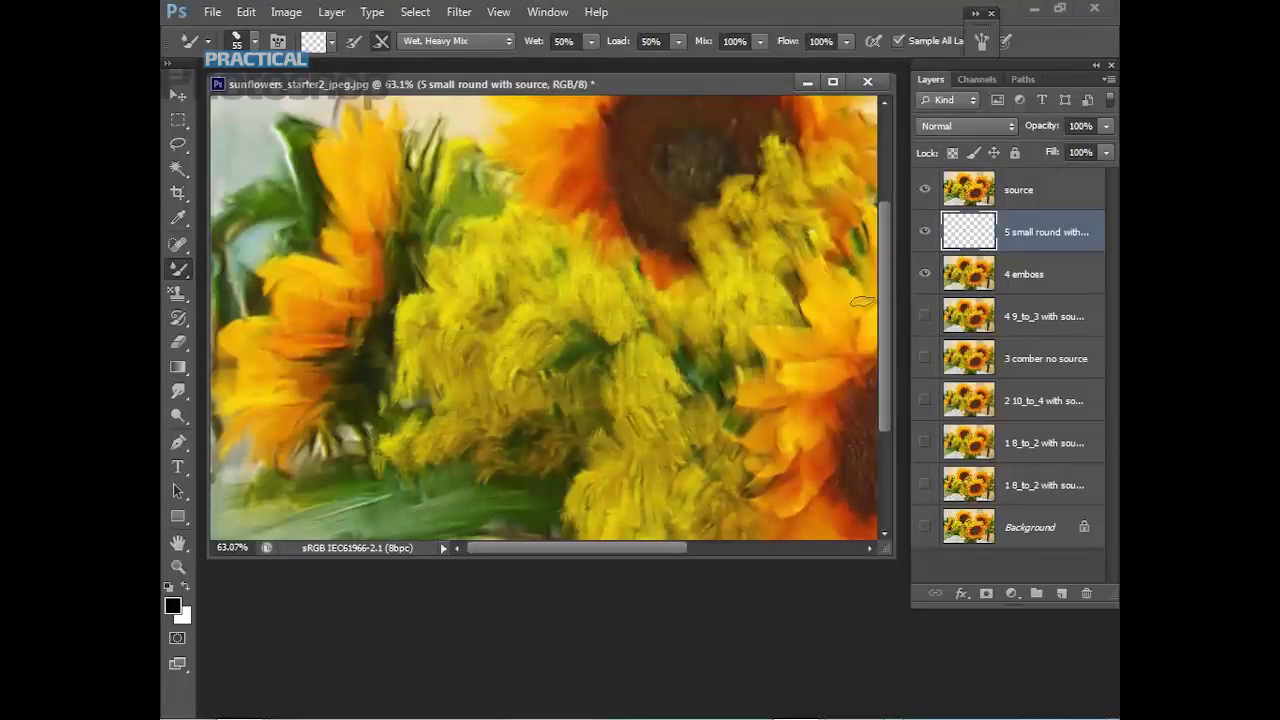
mouse_move(881, 305)
left_mouse_down()
mouse_move(891, 212)
mouse_move(889, 310)
left_mouse_up()
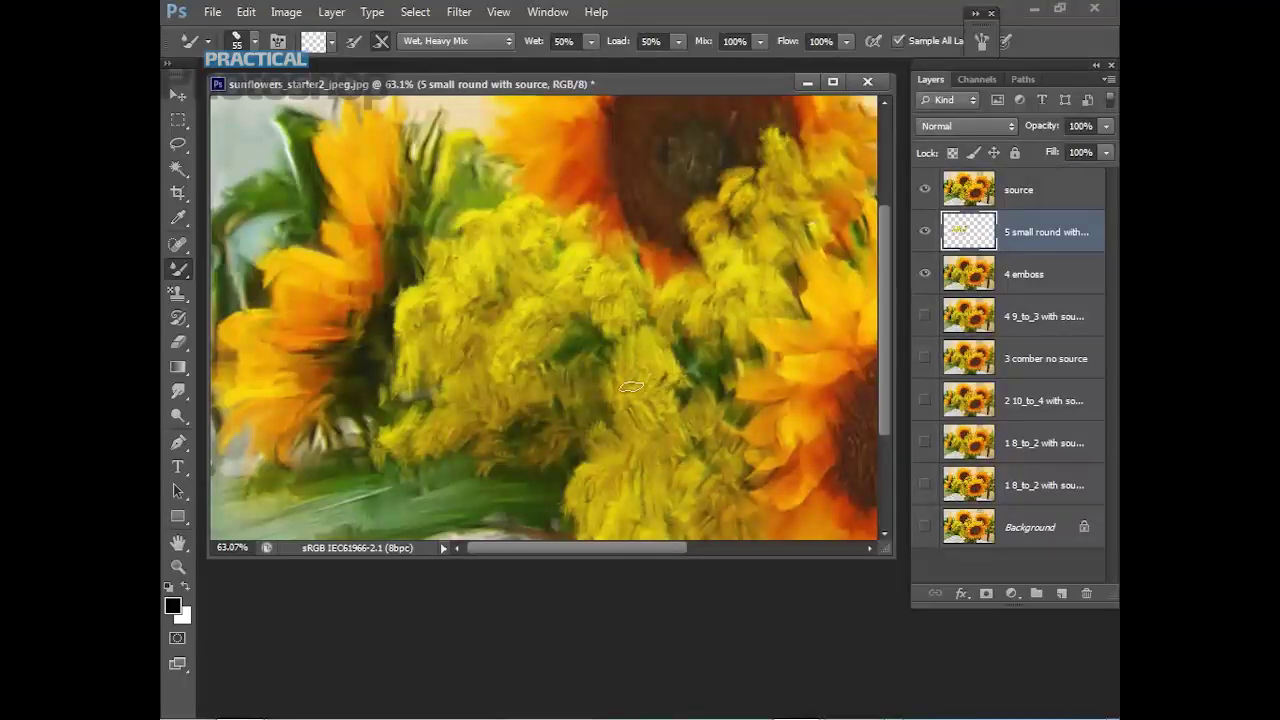
left_click_drag(879, 256, 884, 206)
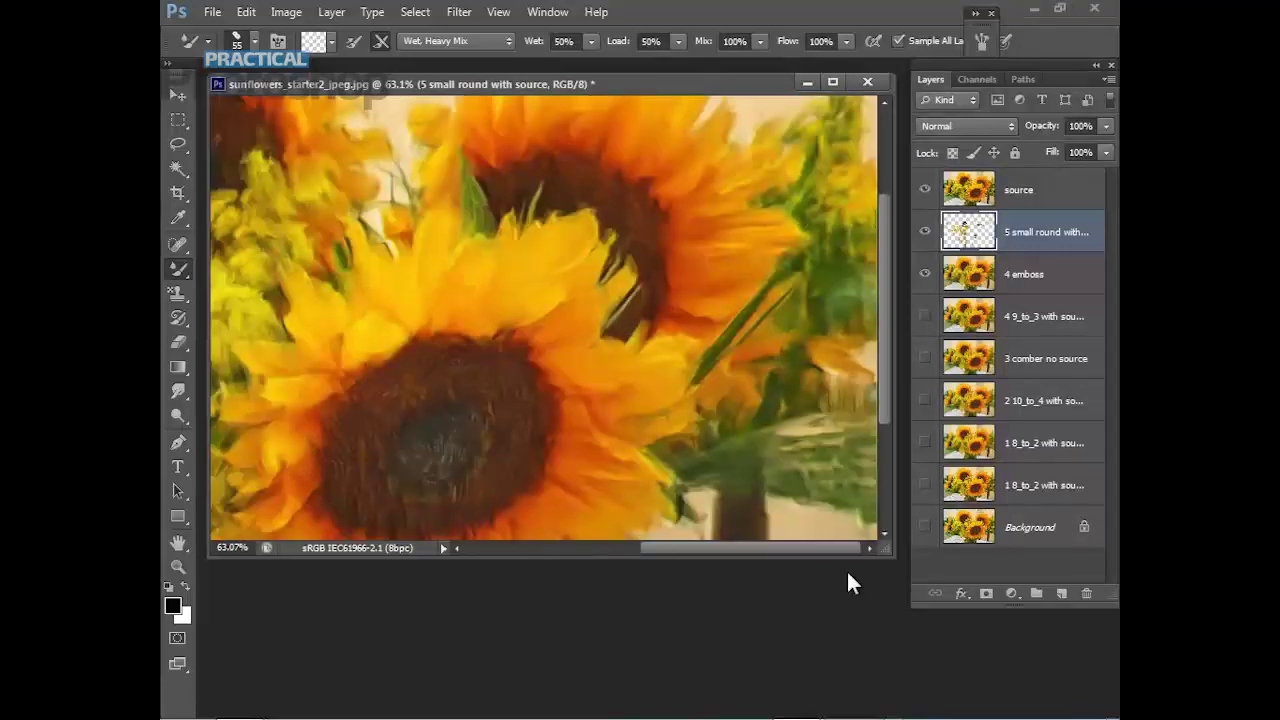
Hide the source and "4 emboss" layers to isolate the small round knife strokes.
left_click_drag(757, 546, 646, 546)
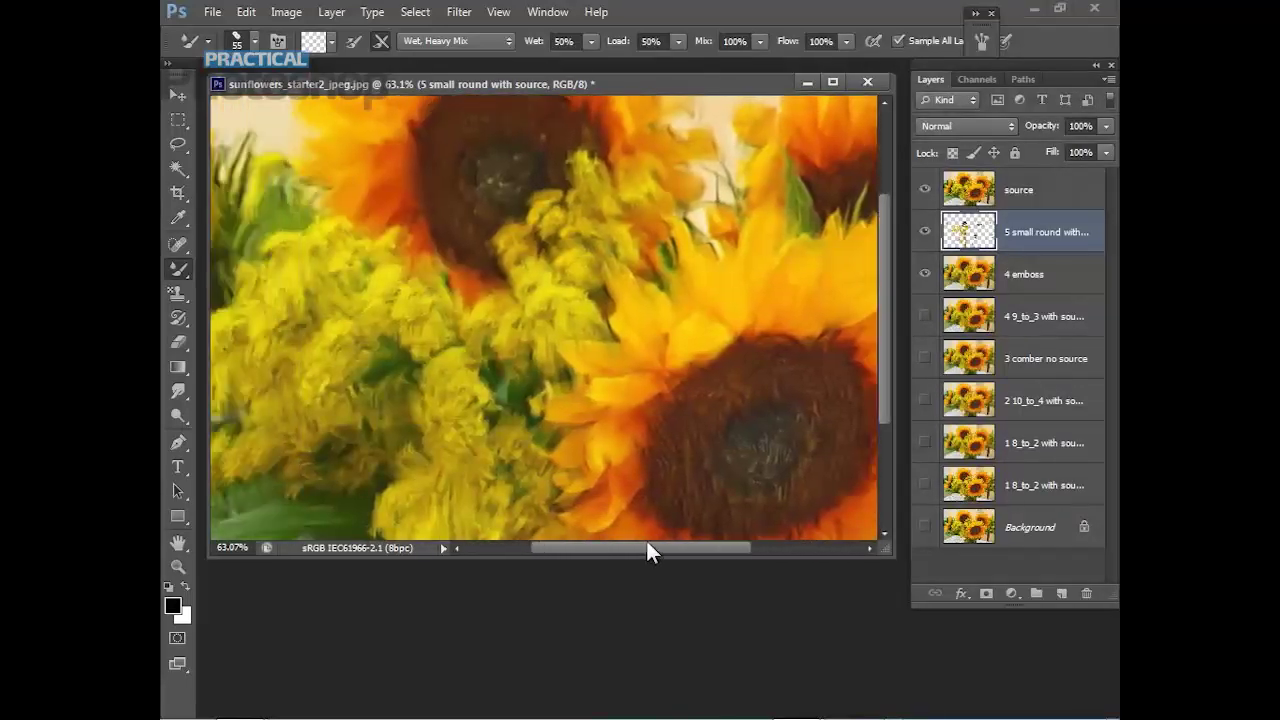
left_click(924, 189)
left_click_drag(648, 547, 724, 547)
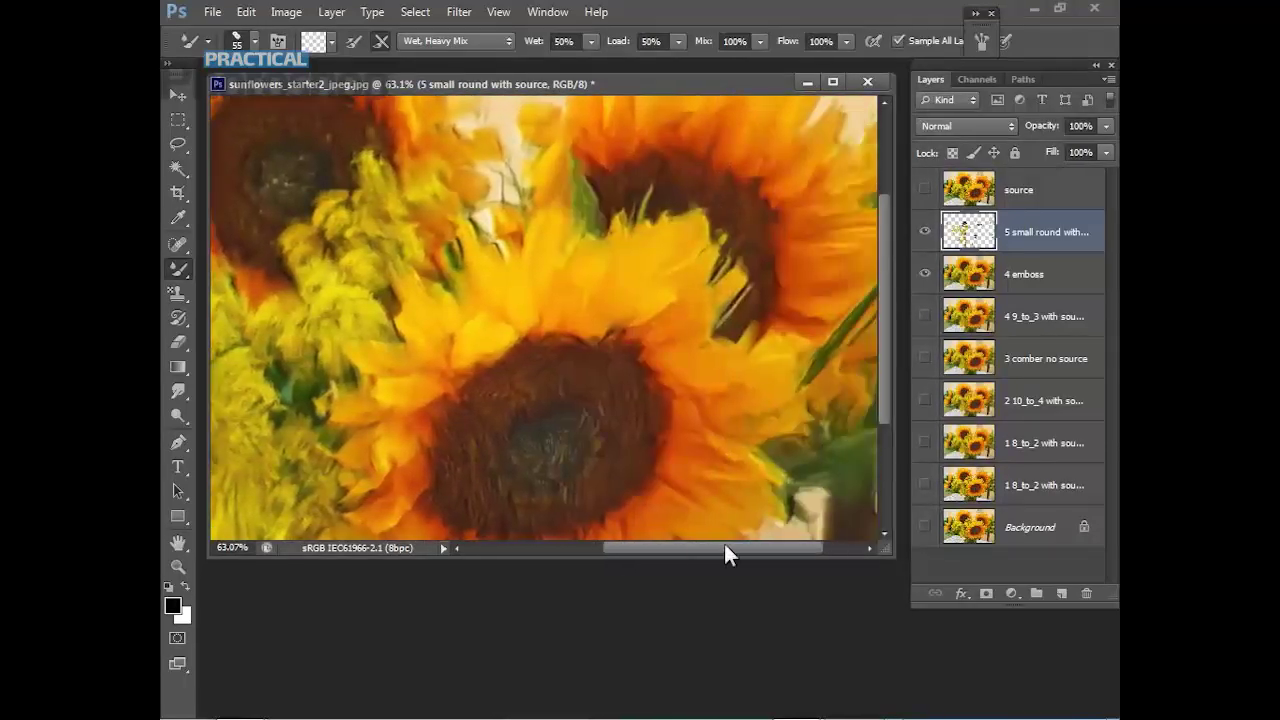
left_click(924, 275)
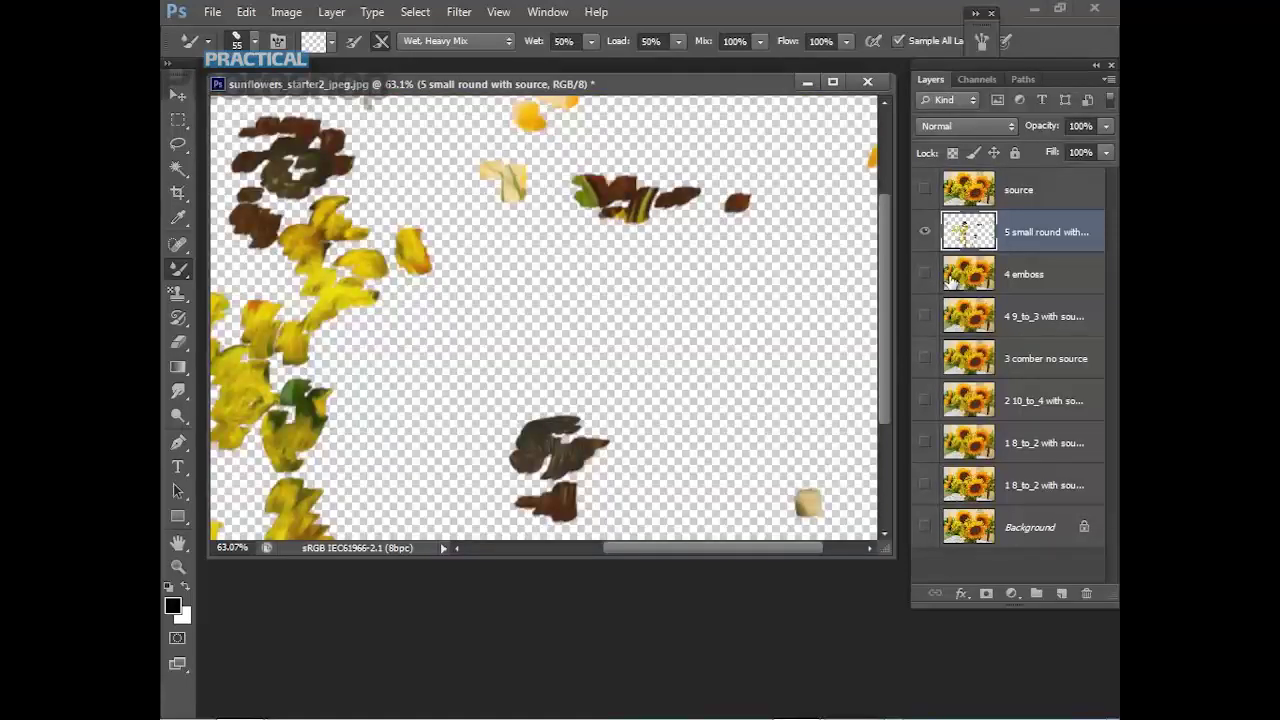
left_click_drag(606, 557, 519, 557)
Duplicate the "5 small round with source" layer under its default name, and duplicate that copy as "5 emboss".
right_click(1036, 233)
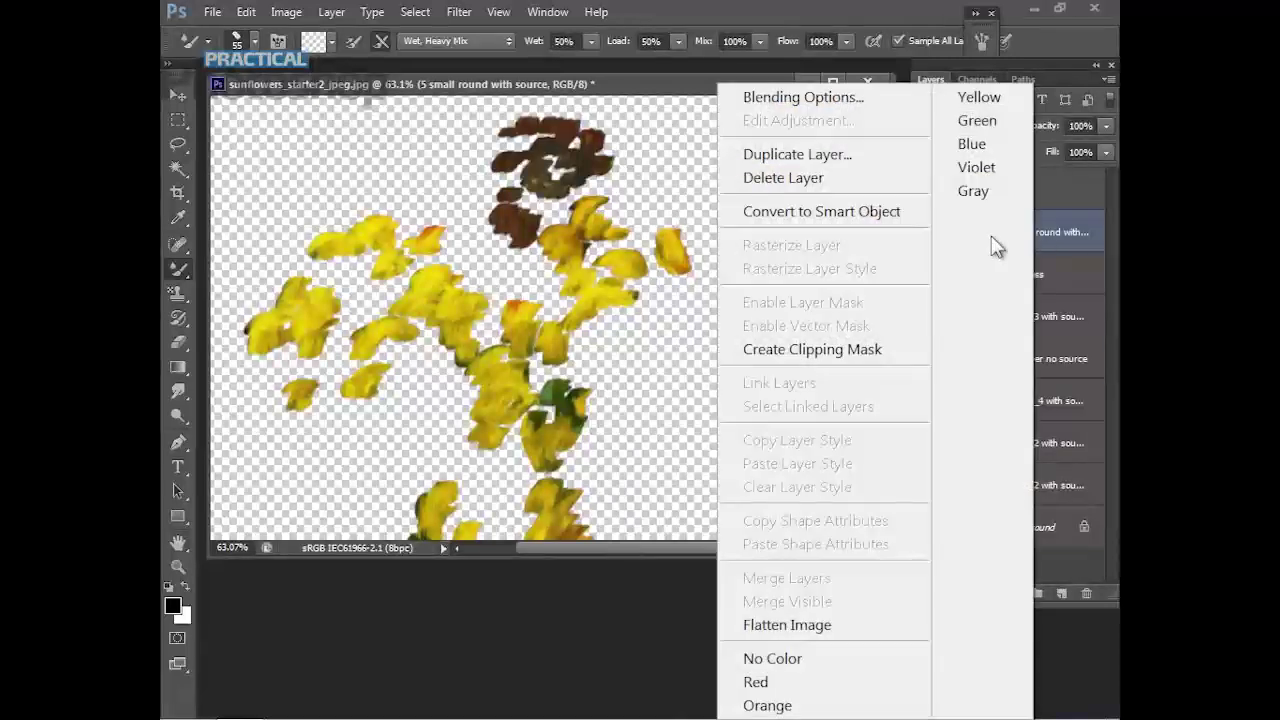
left_click(846, 157)
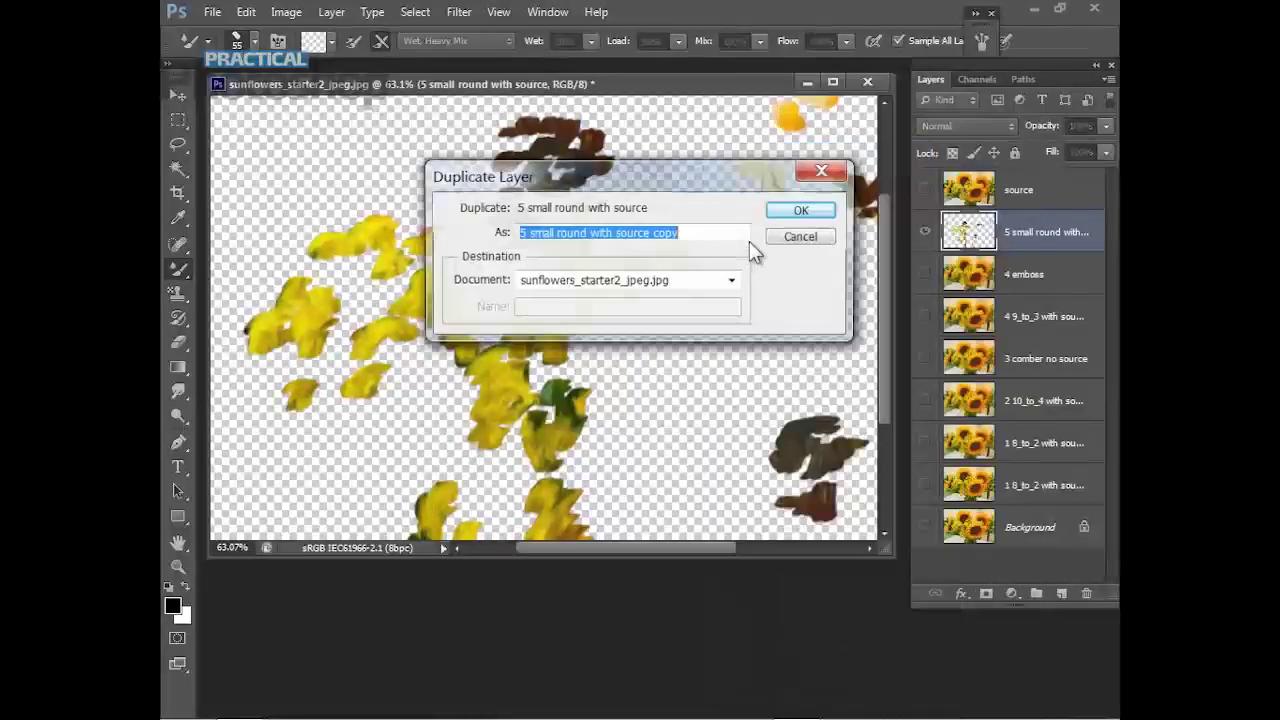
left_click(806, 211)
right_click(1022, 235)
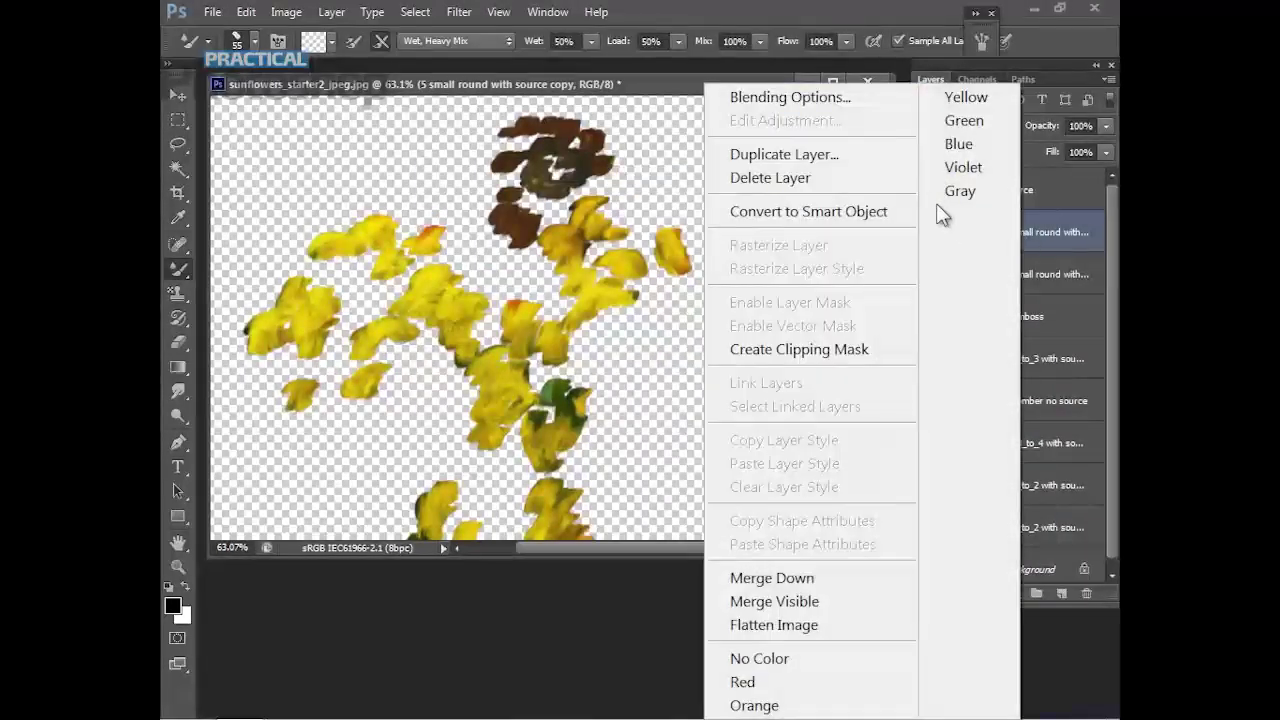
left_click(835, 157)
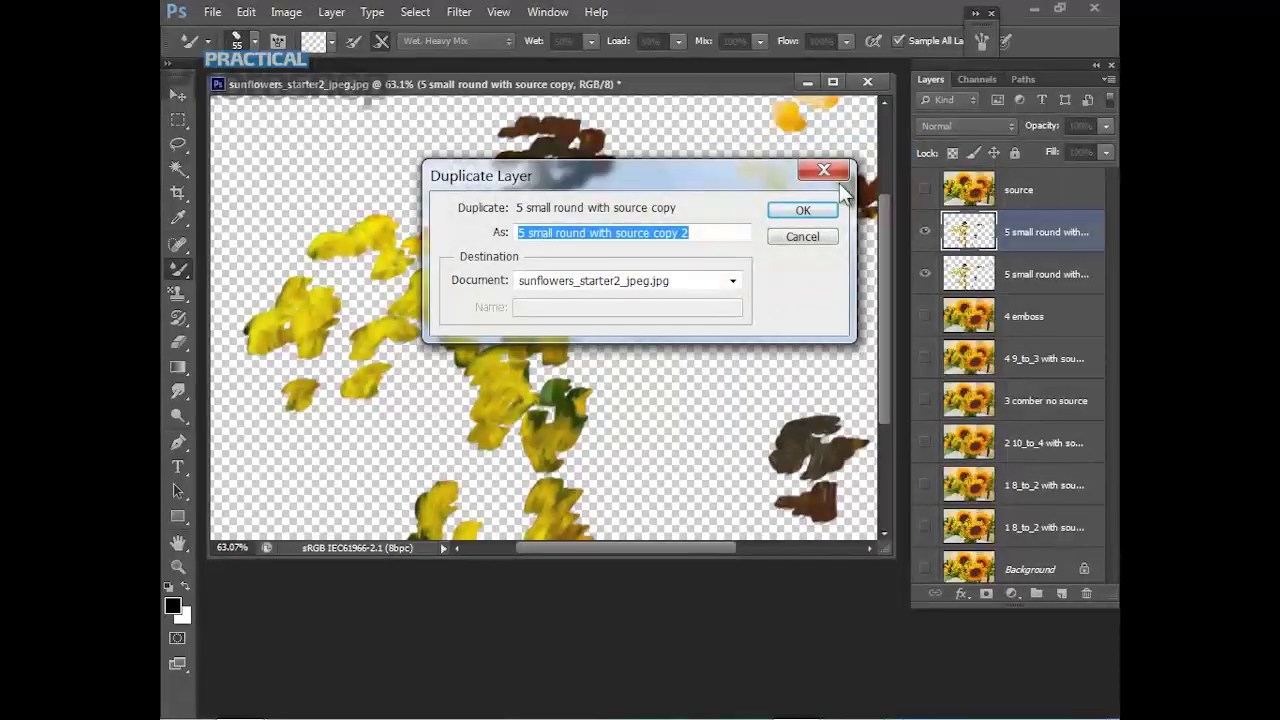
type("5 emboss")
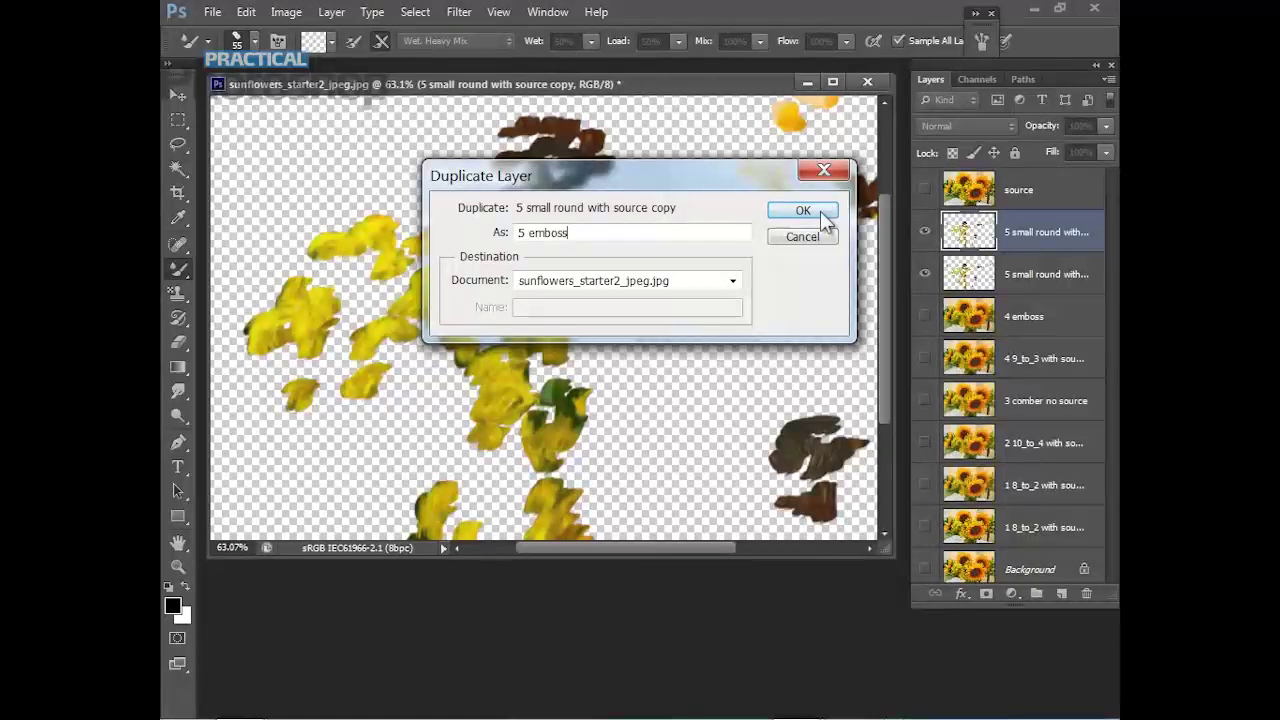
left_click(812, 213)
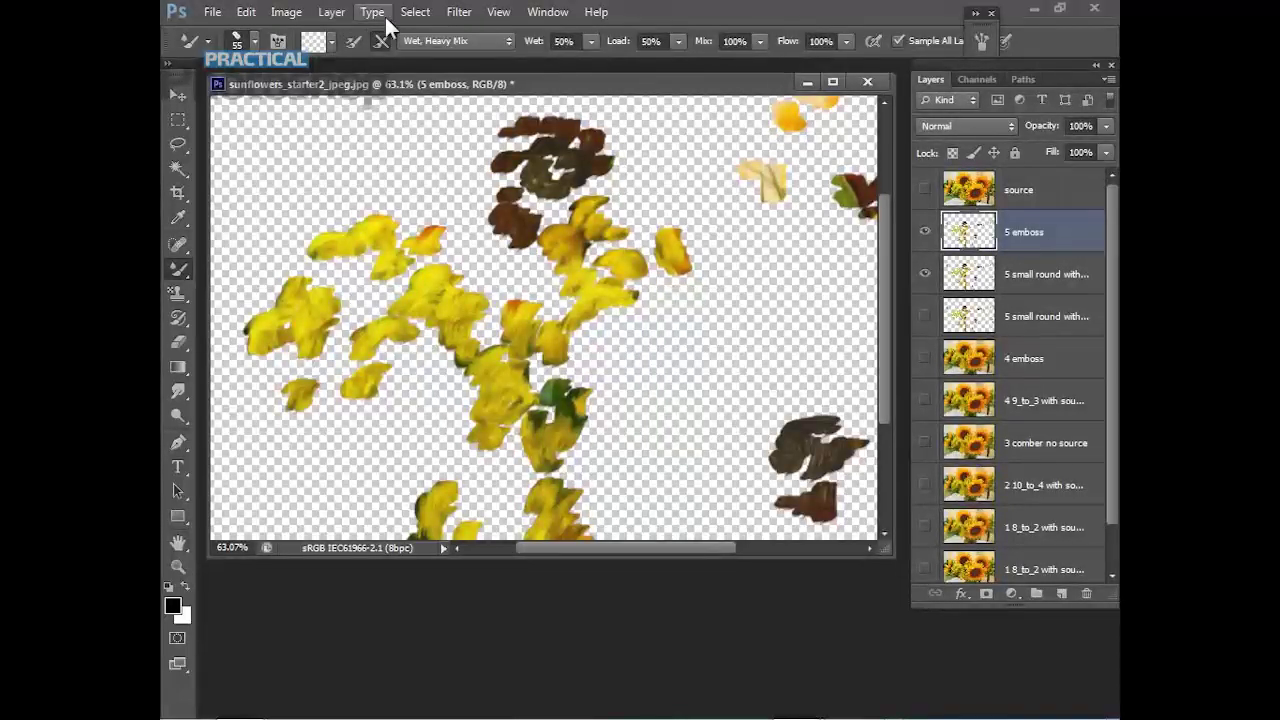
Apply Emboss to the "5 emboss" layer with angle -149°, height 11 pixels and amount 108%, and desaturate it.
left_click(465, 12)
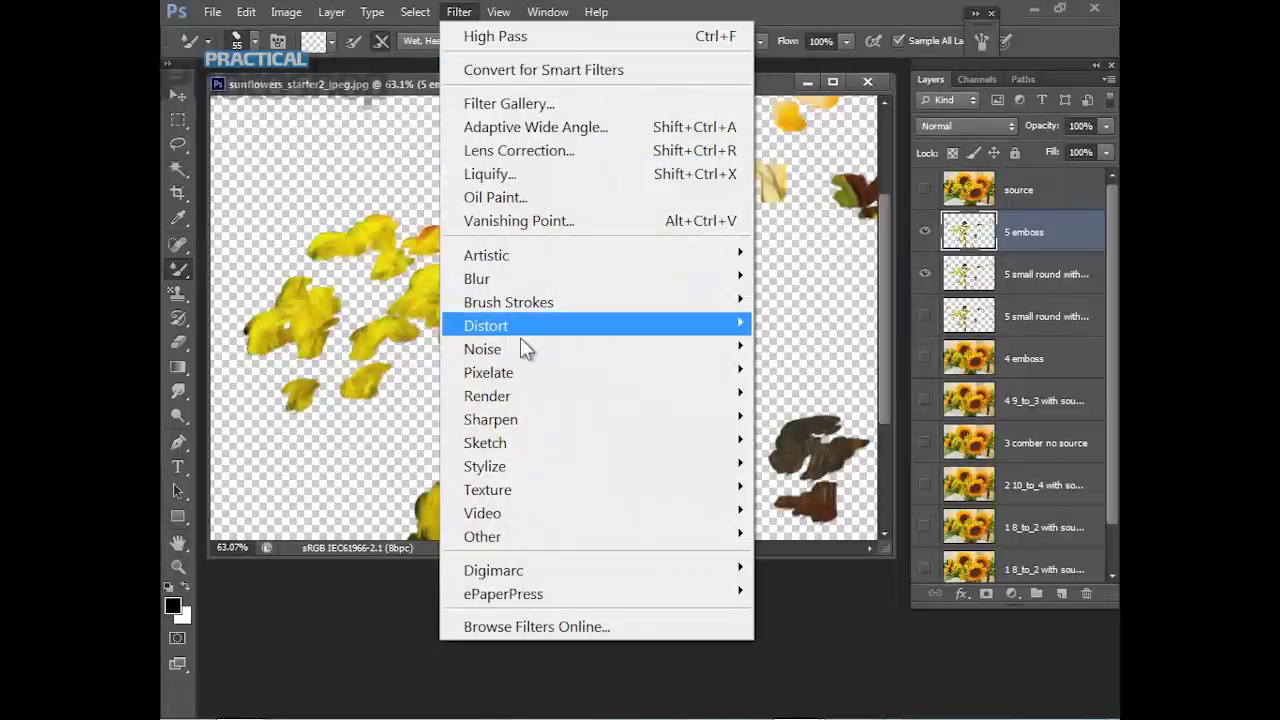
mouse_move(537, 465)
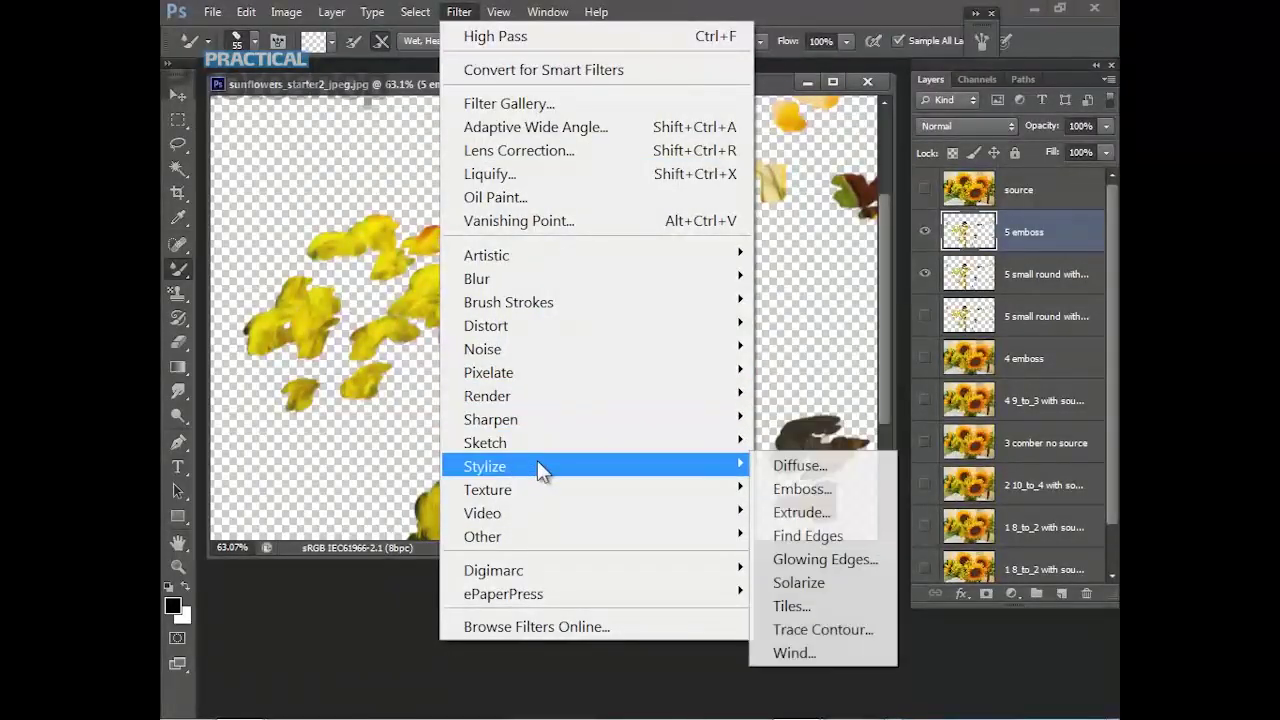
left_click(802, 489)
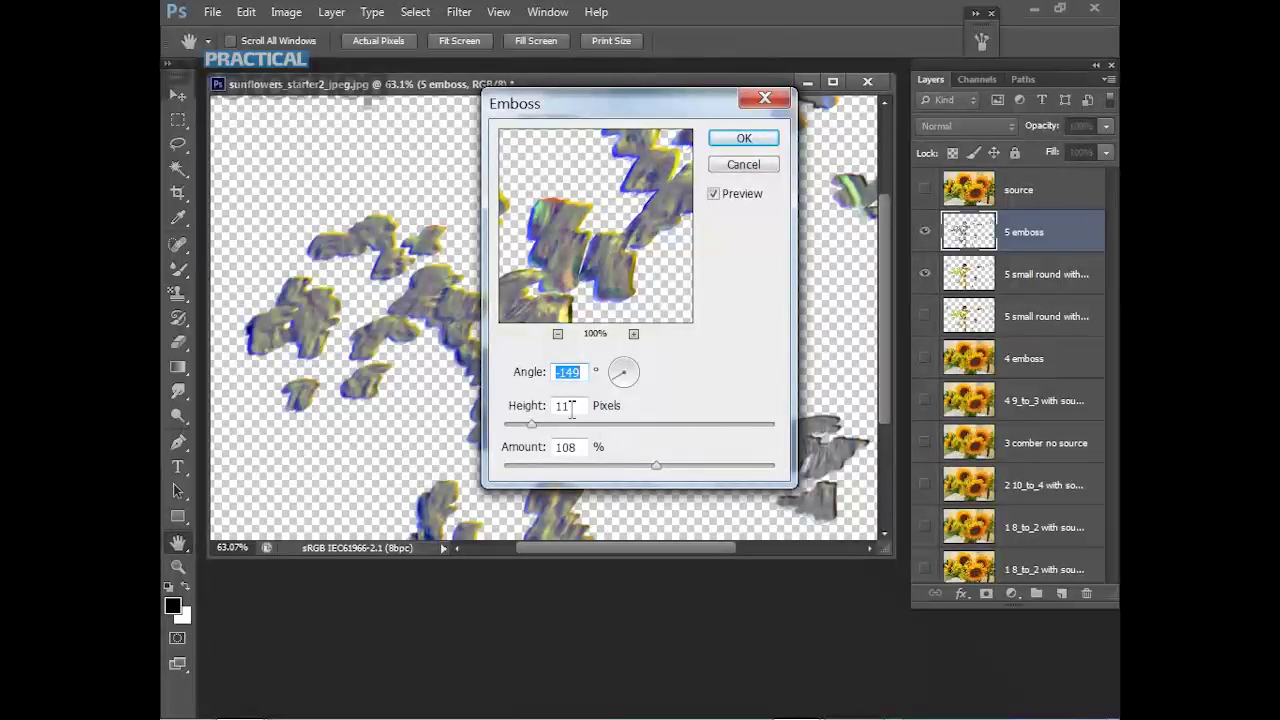
left_click(762, 142)
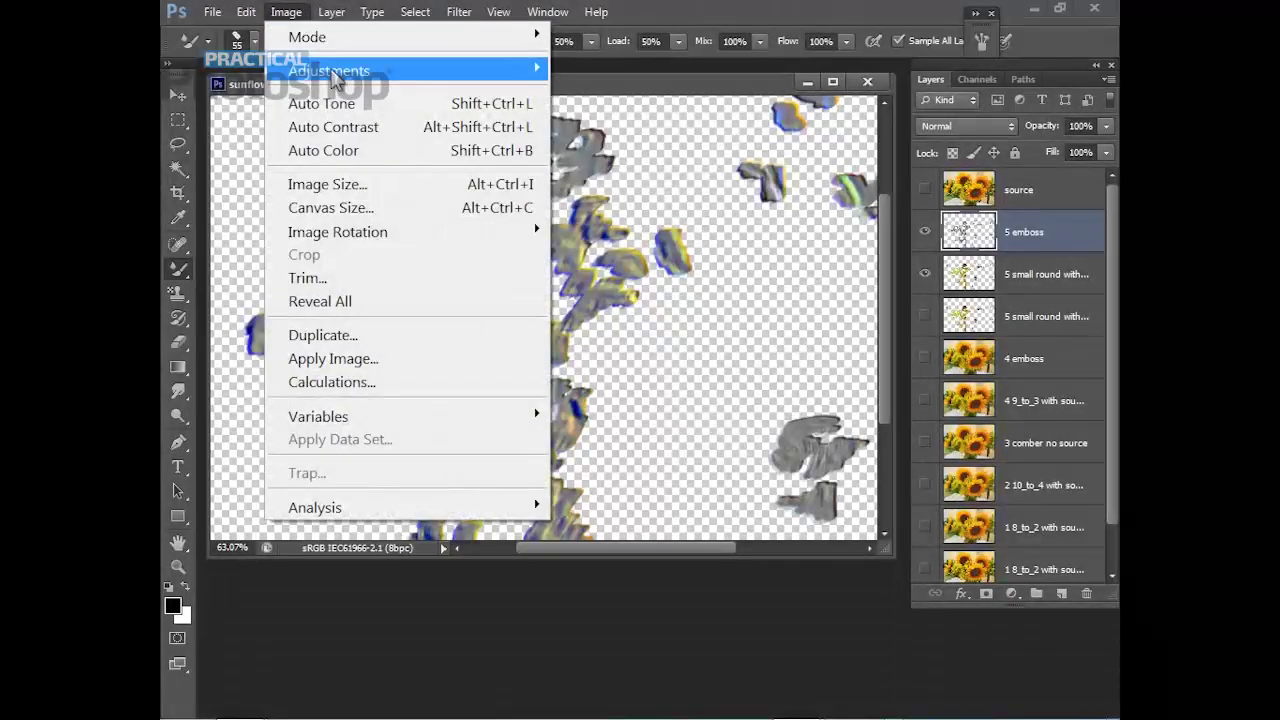
mouse_move(330, 70)
left_click(598, 556)
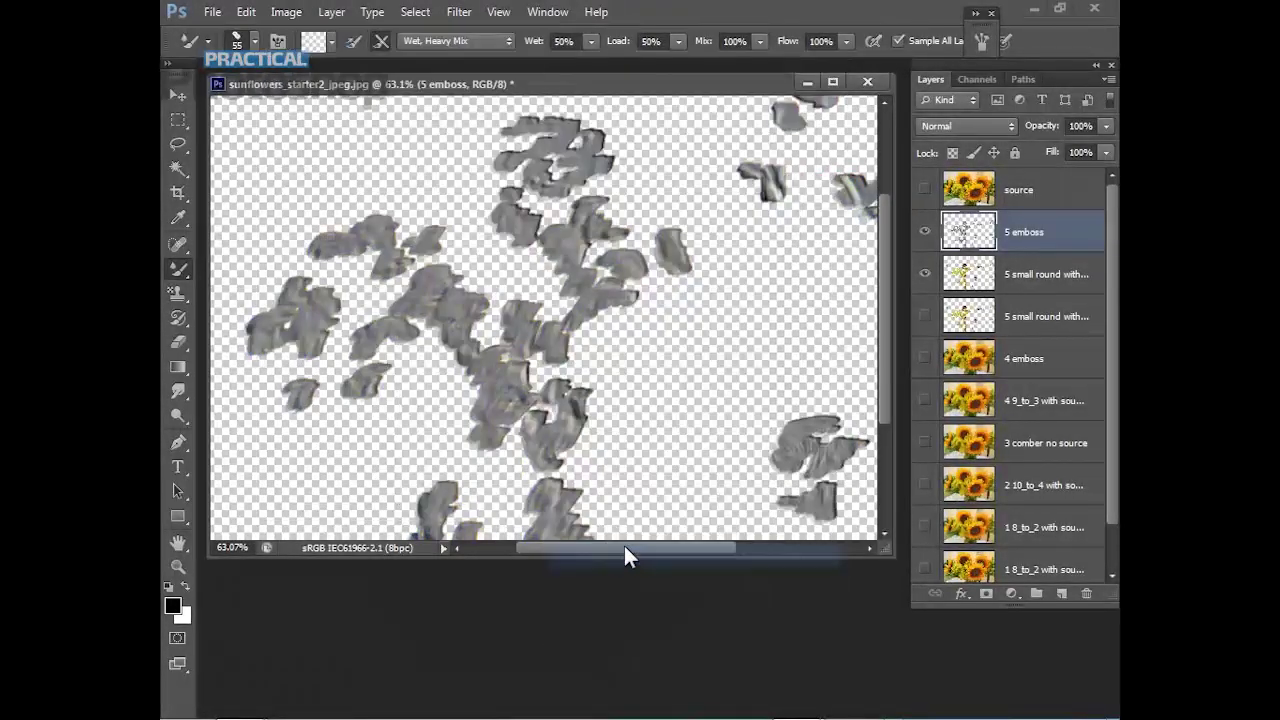
Apply High Pass with a 55-pixel radius to the "5 emboss" layer and set its blending mode to Overlay.
left_click(462, 12)
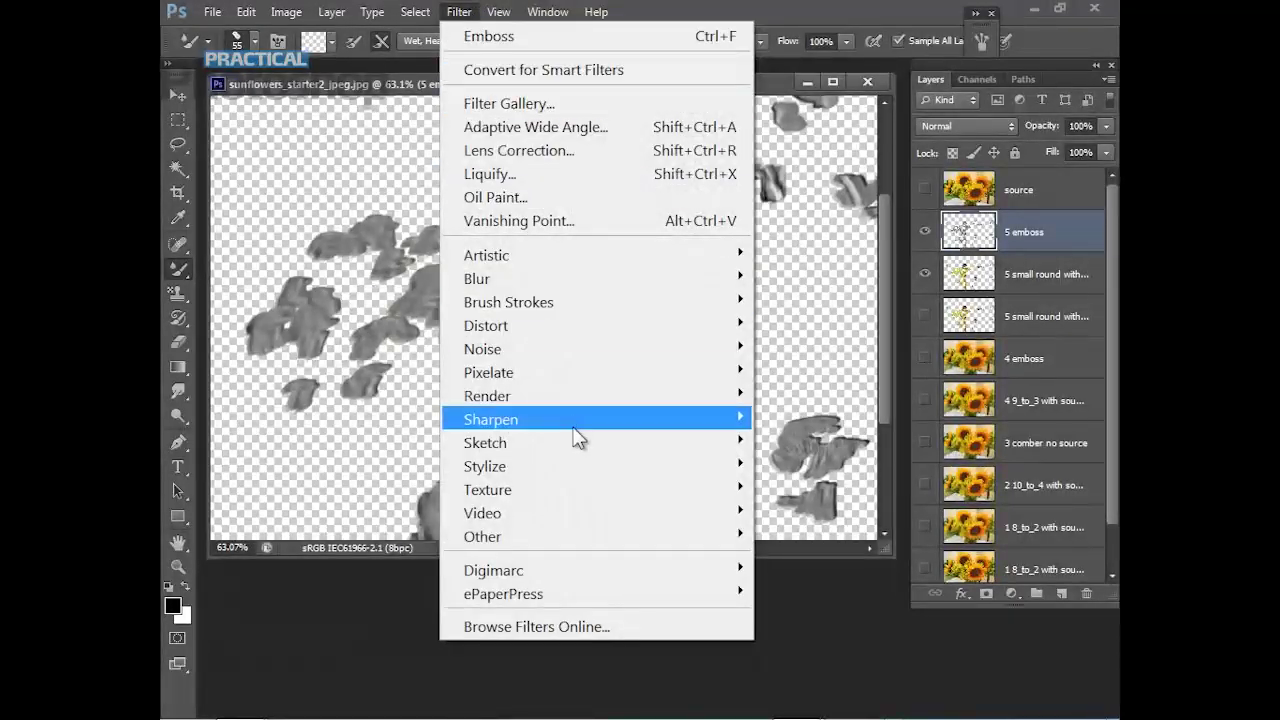
mouse_move(547, 533)
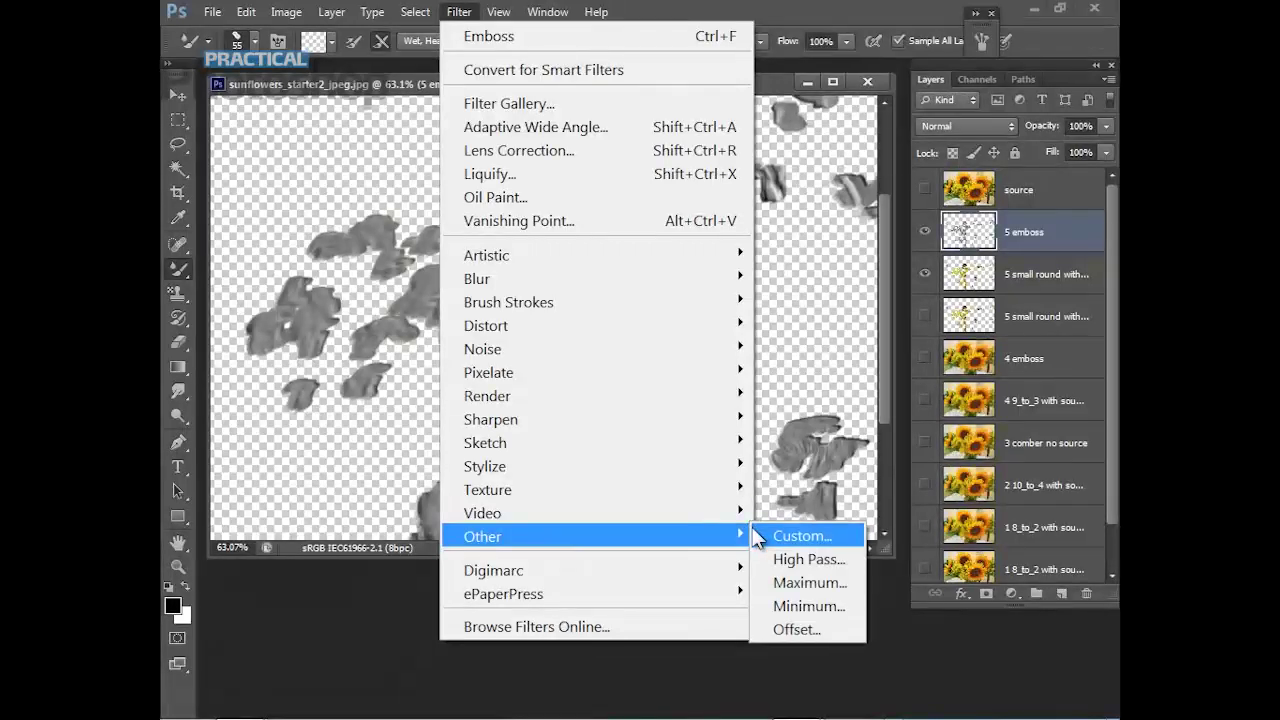
left_click(799, 557)
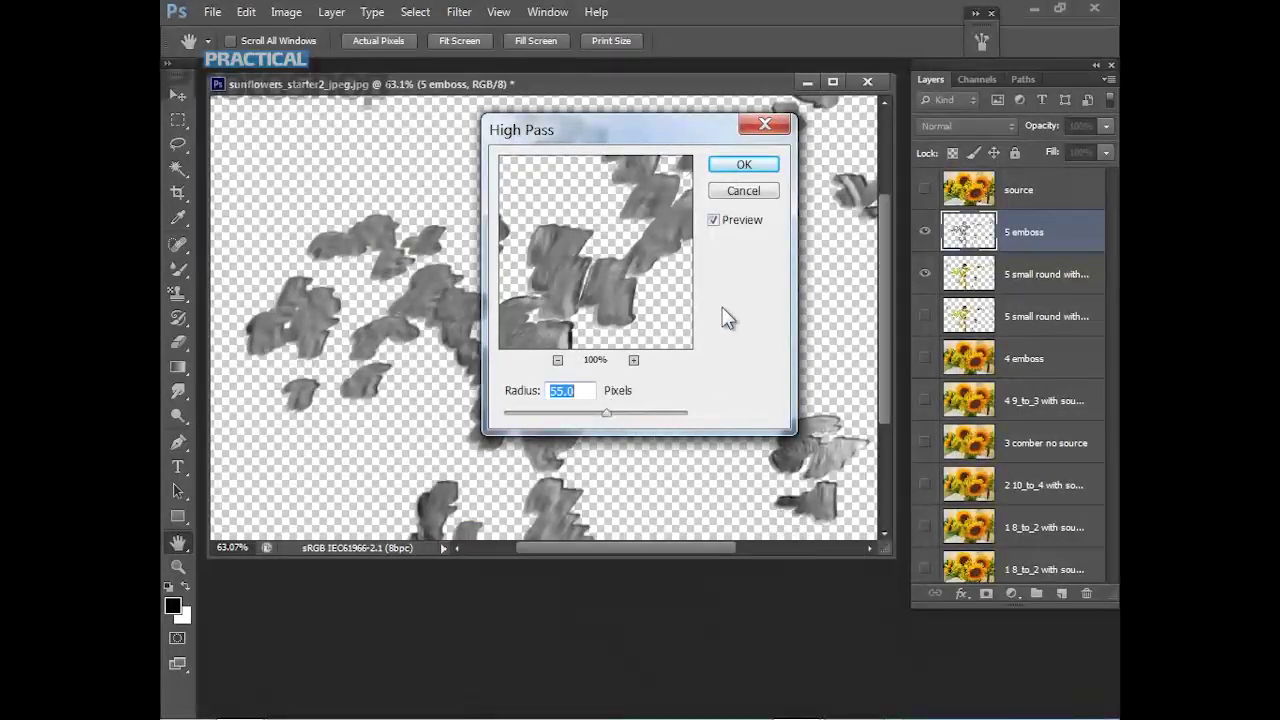
left_click(743, 167)
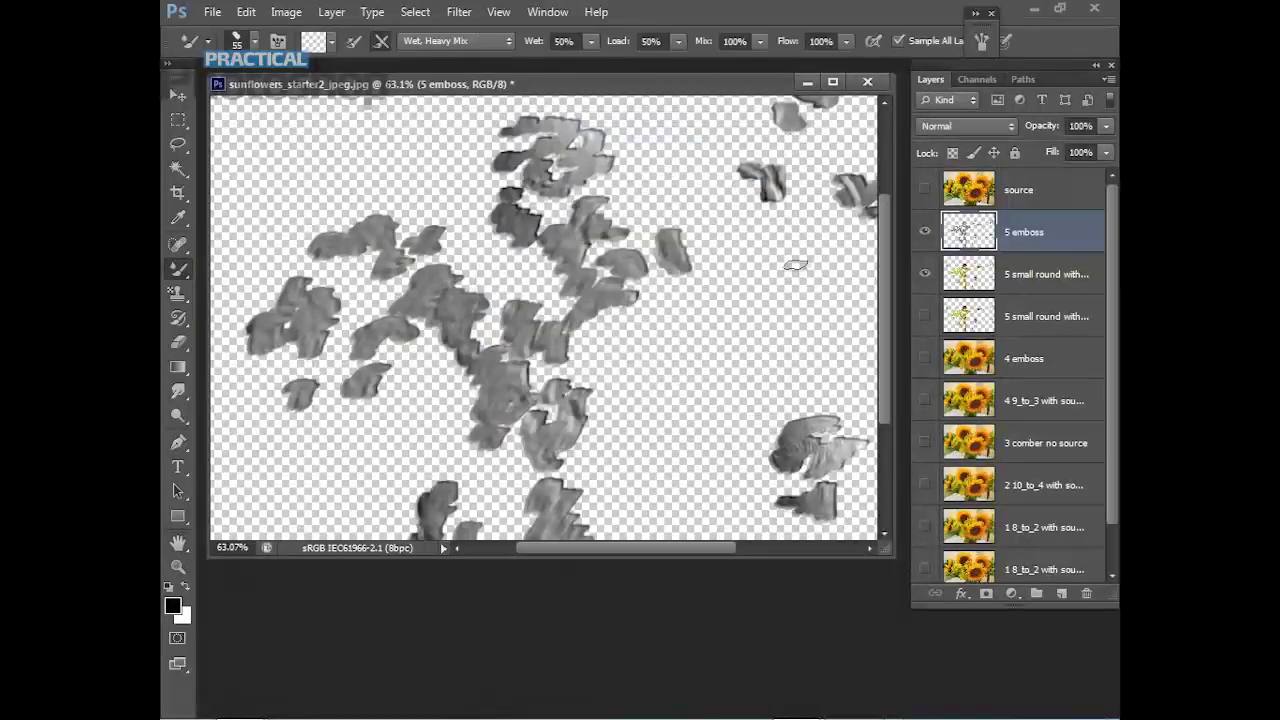
left_click(972, 122)
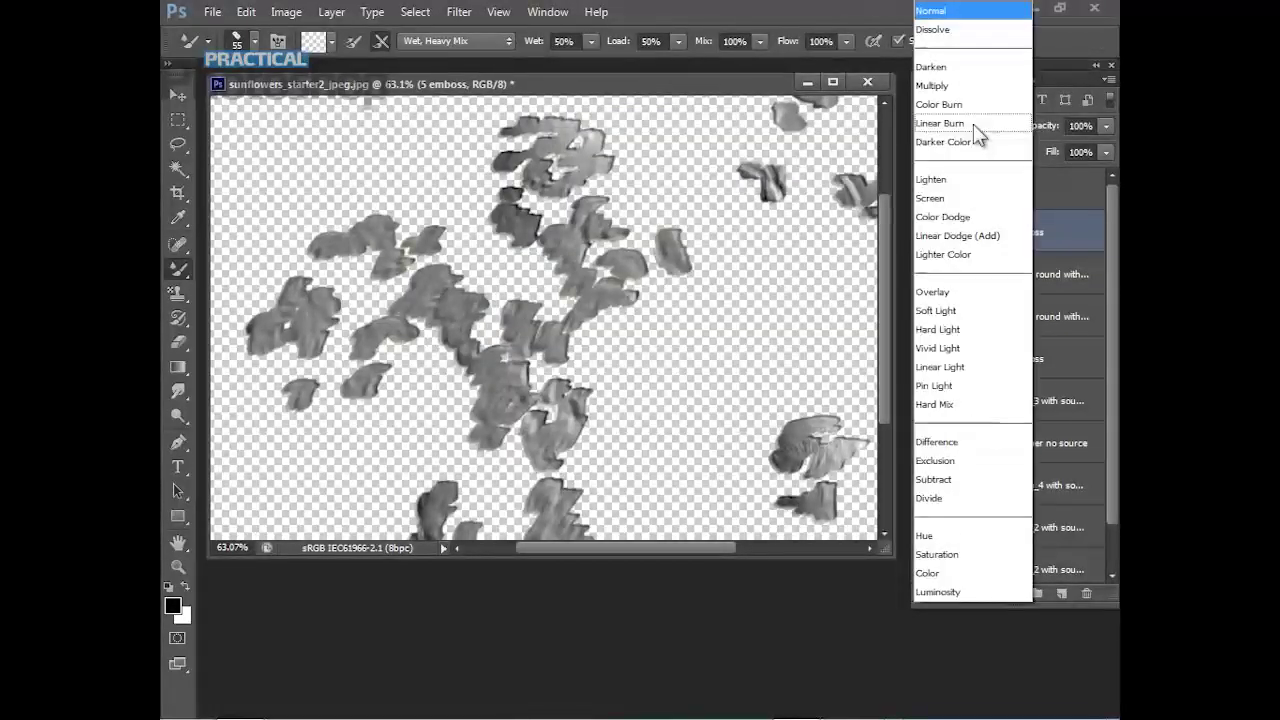
left_click(940, 293)
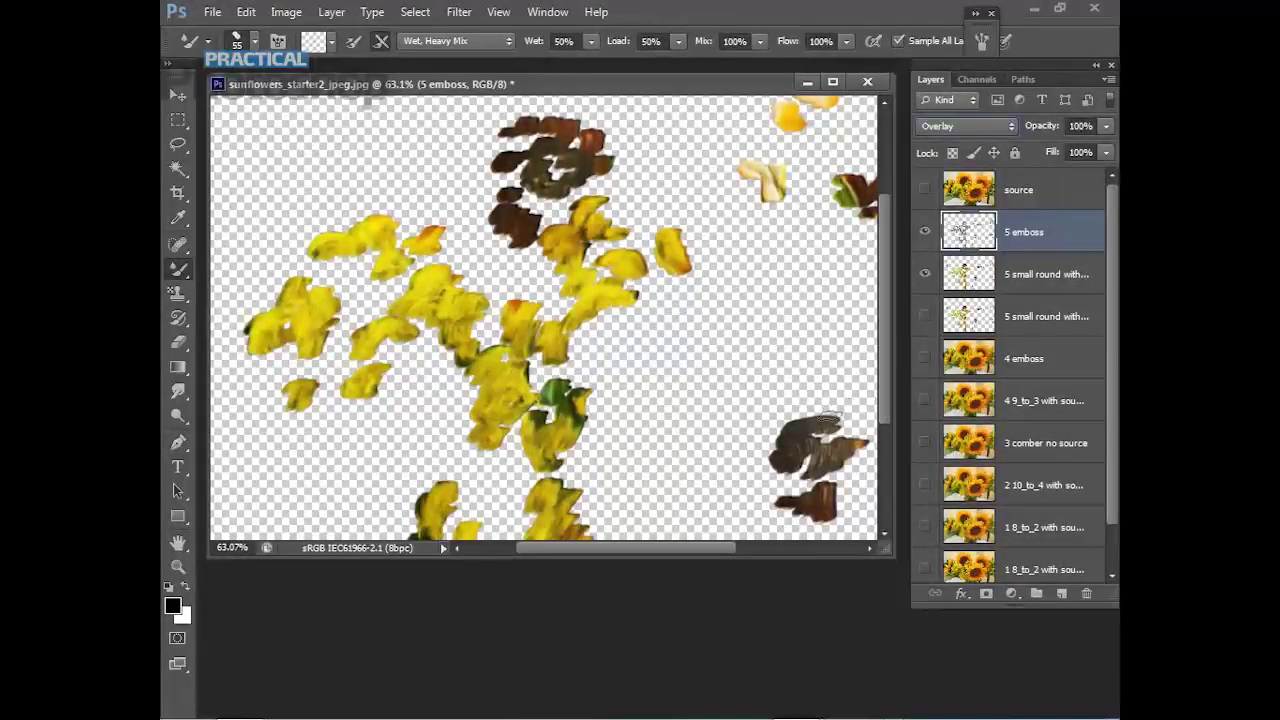
Merge the visible "5 emboss" and small round knife layers, and show the "4 emboss" layer beneath the result.
left_click(332, 13)
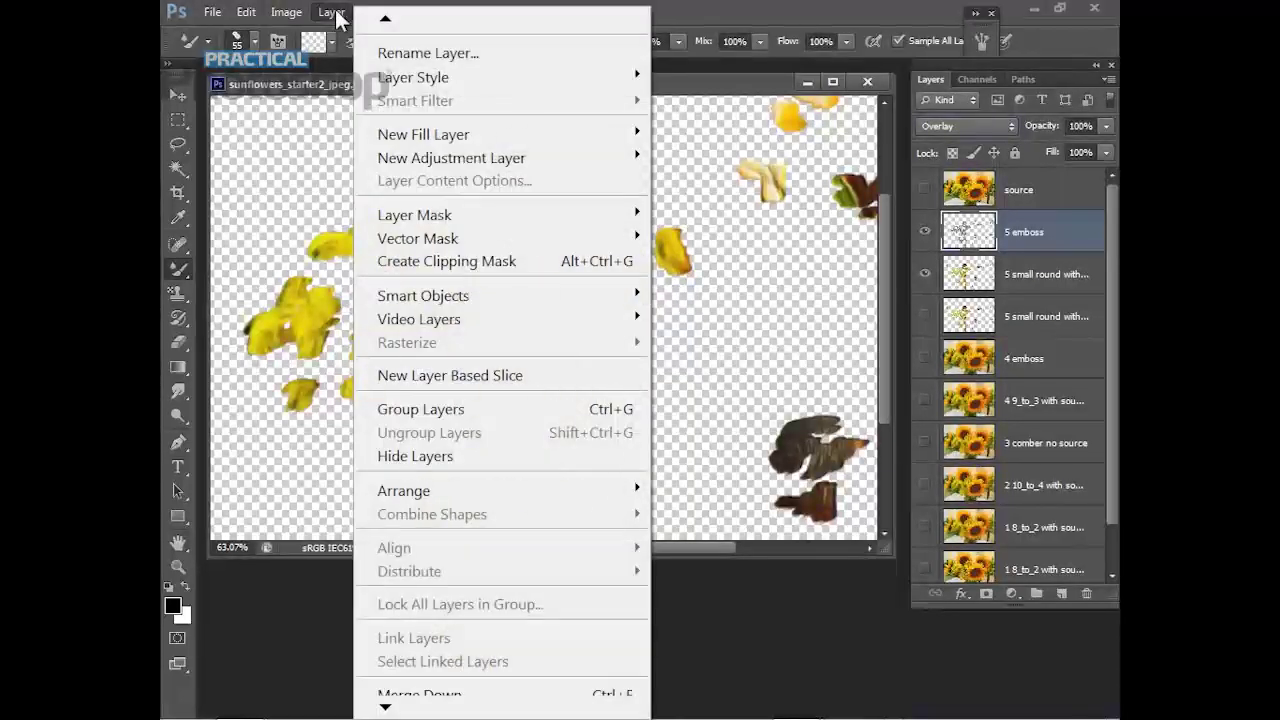
mouse_move(387, 707)
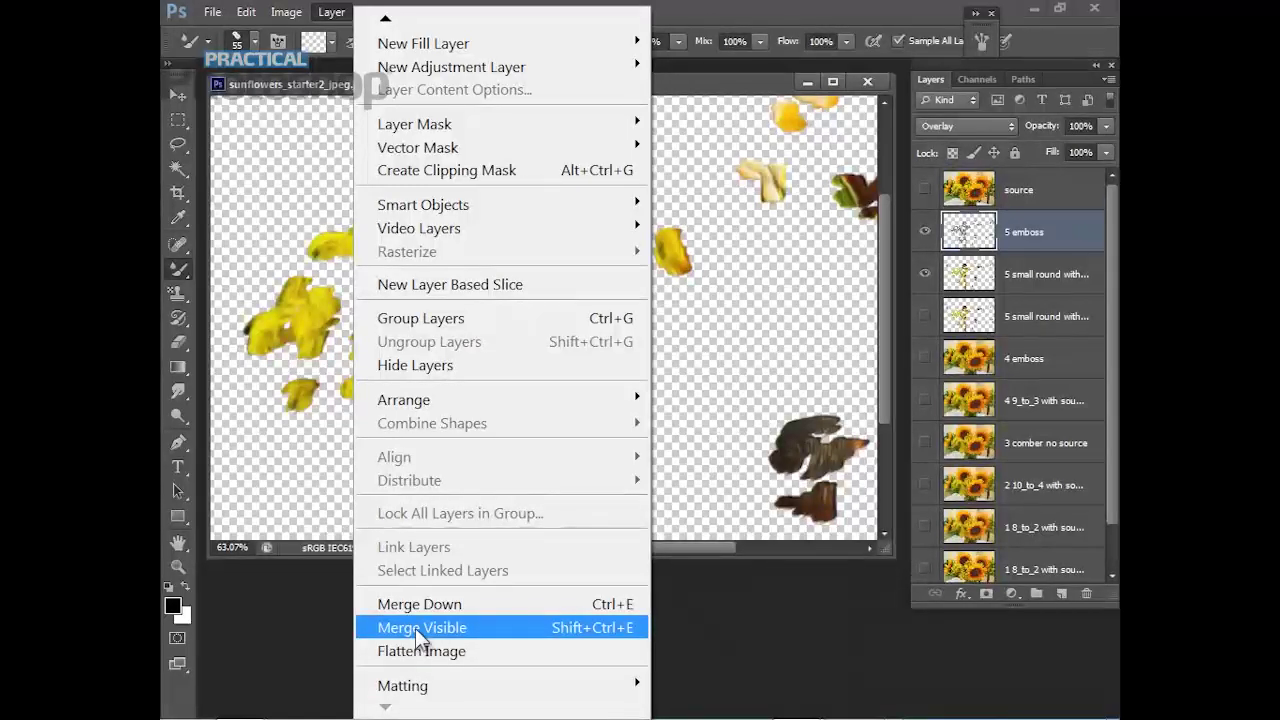
left_click(415, 629)
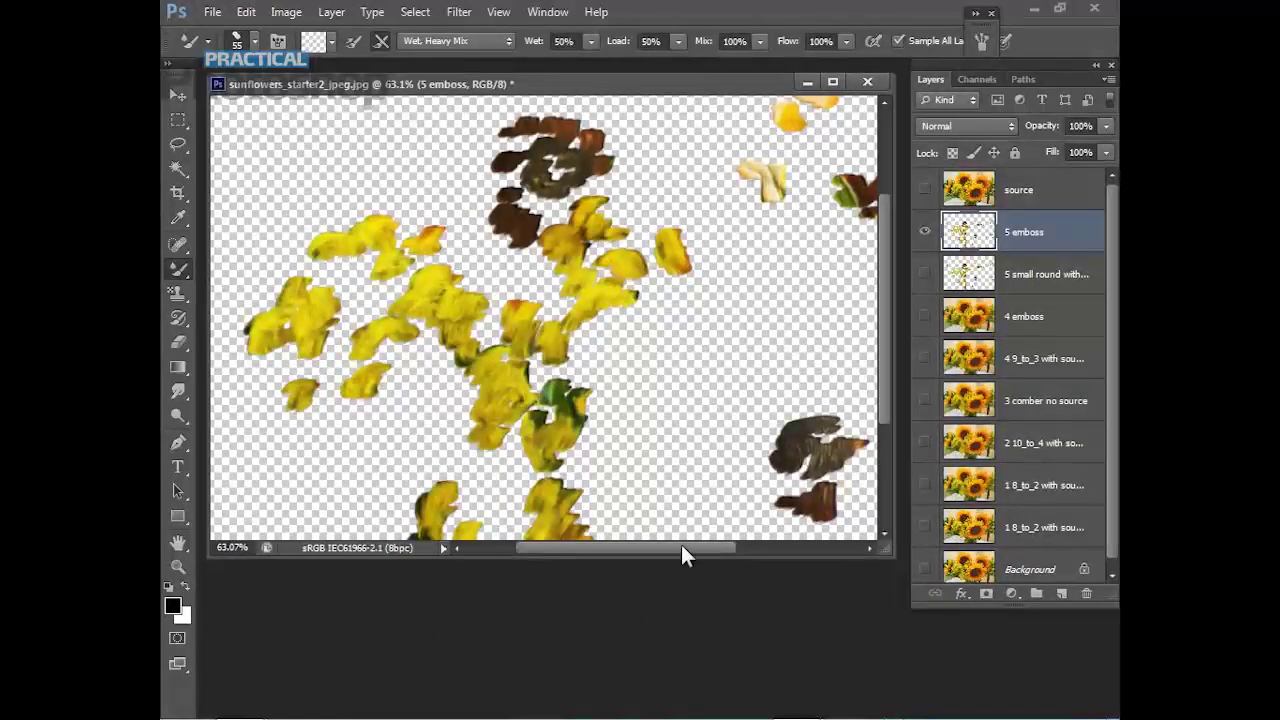
left_click(925, 317)
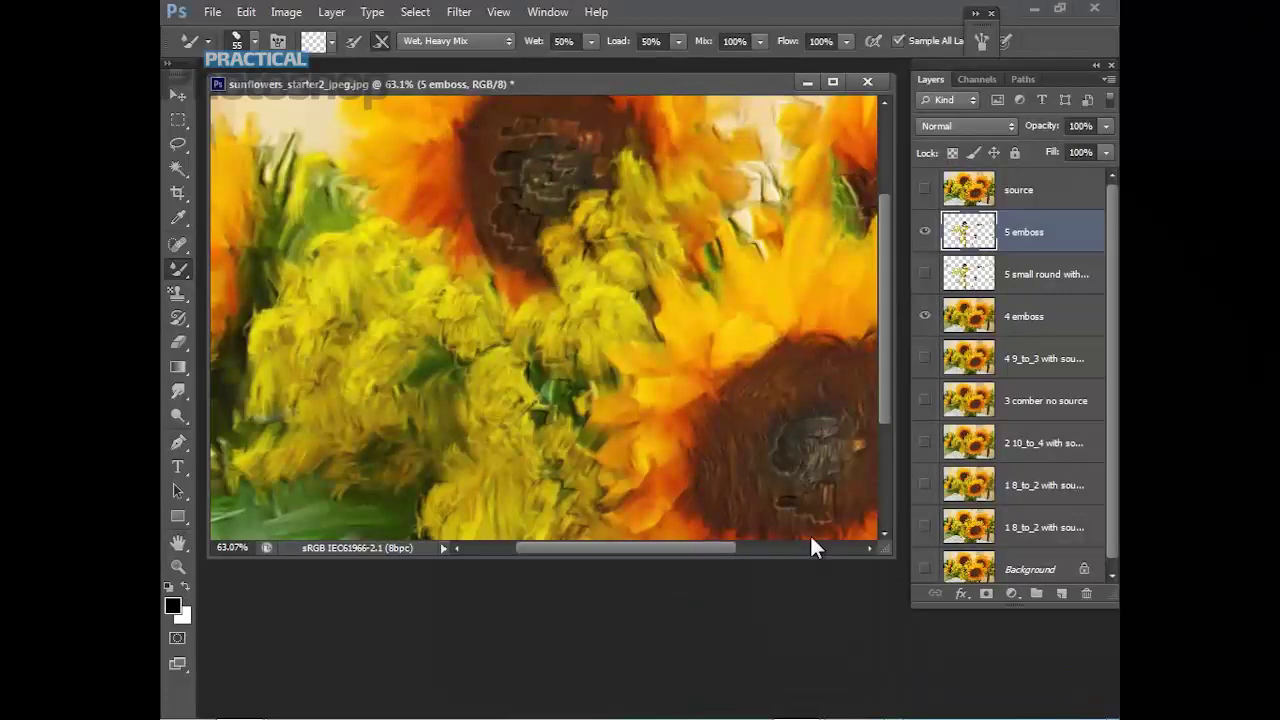
left_click_drag(889, 402, 900, 297)
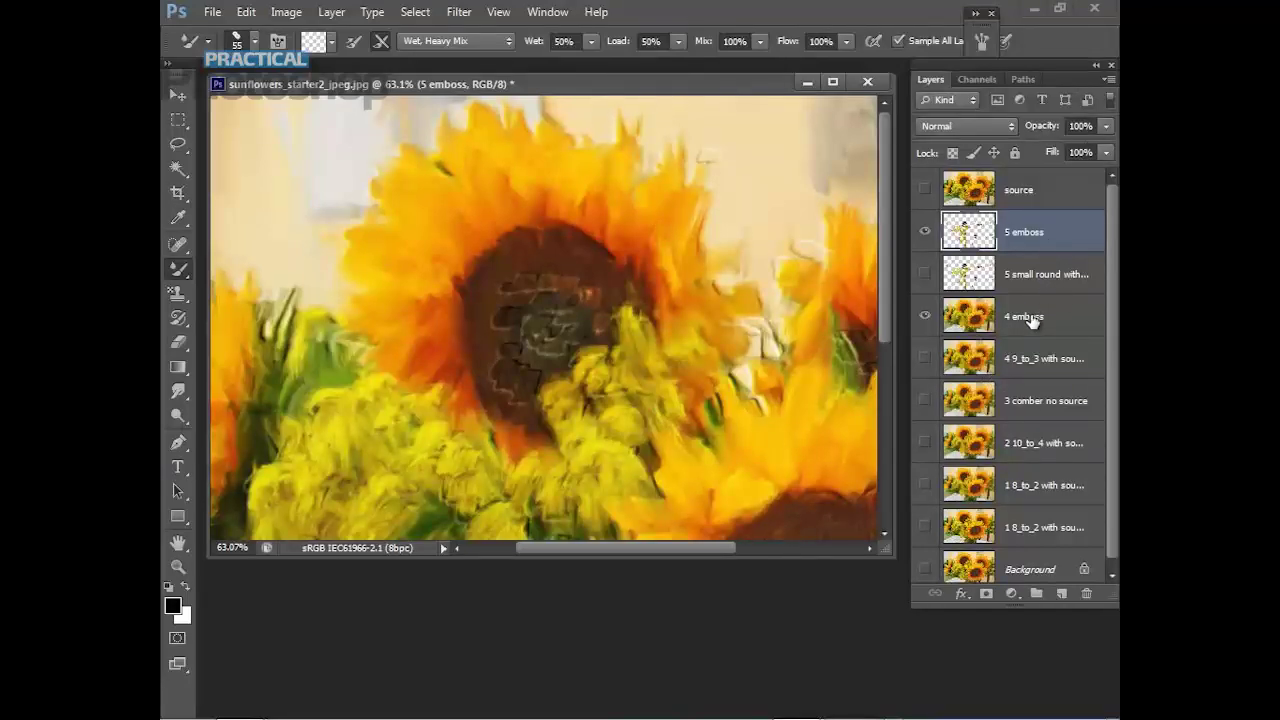
Duplicate the "5 emboss" layer as "5" and the "4 emboss" layer as "4".
right_click(1040, 236)
left_click(830, 156)
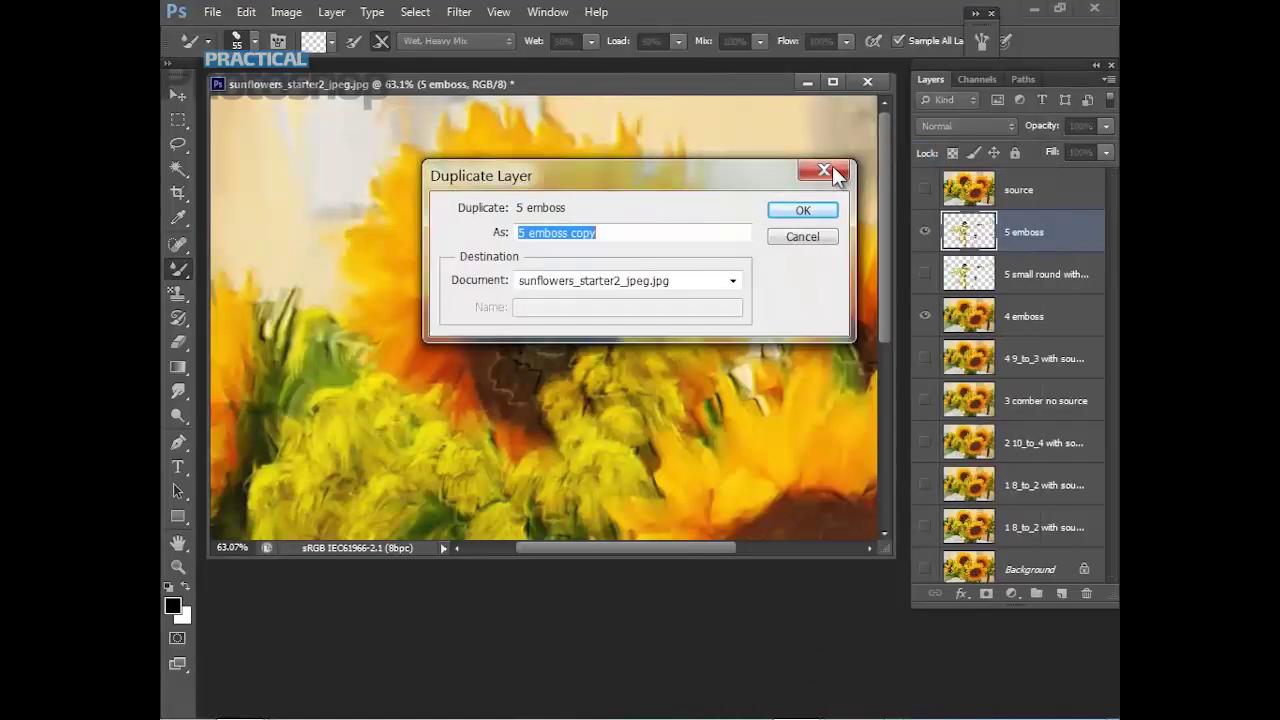
type("5")
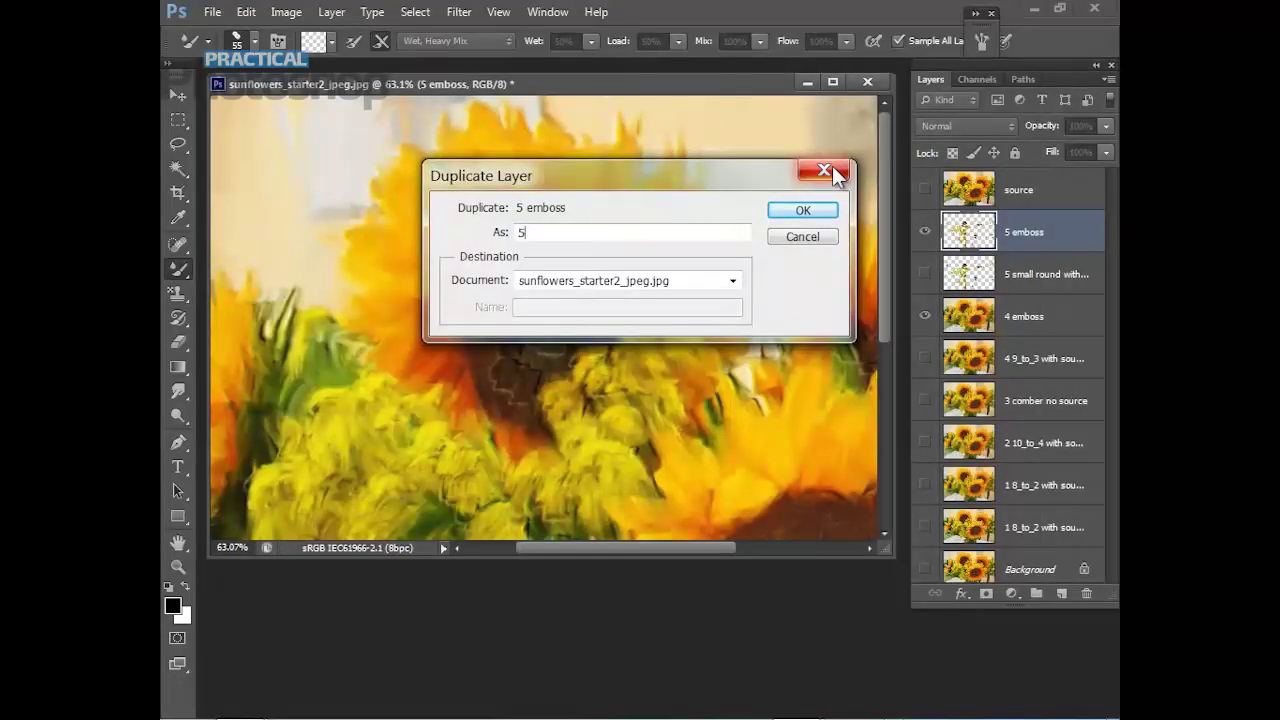
left_click(803, 208)
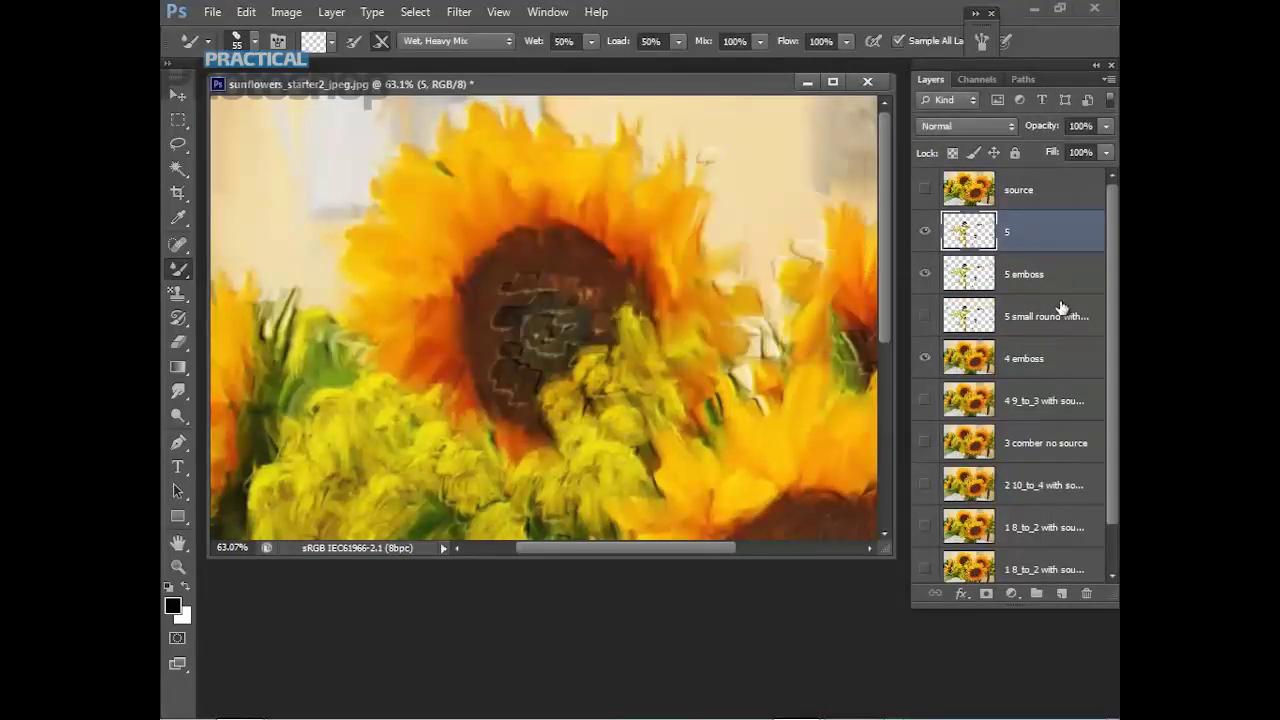
right_click(1014, 361)
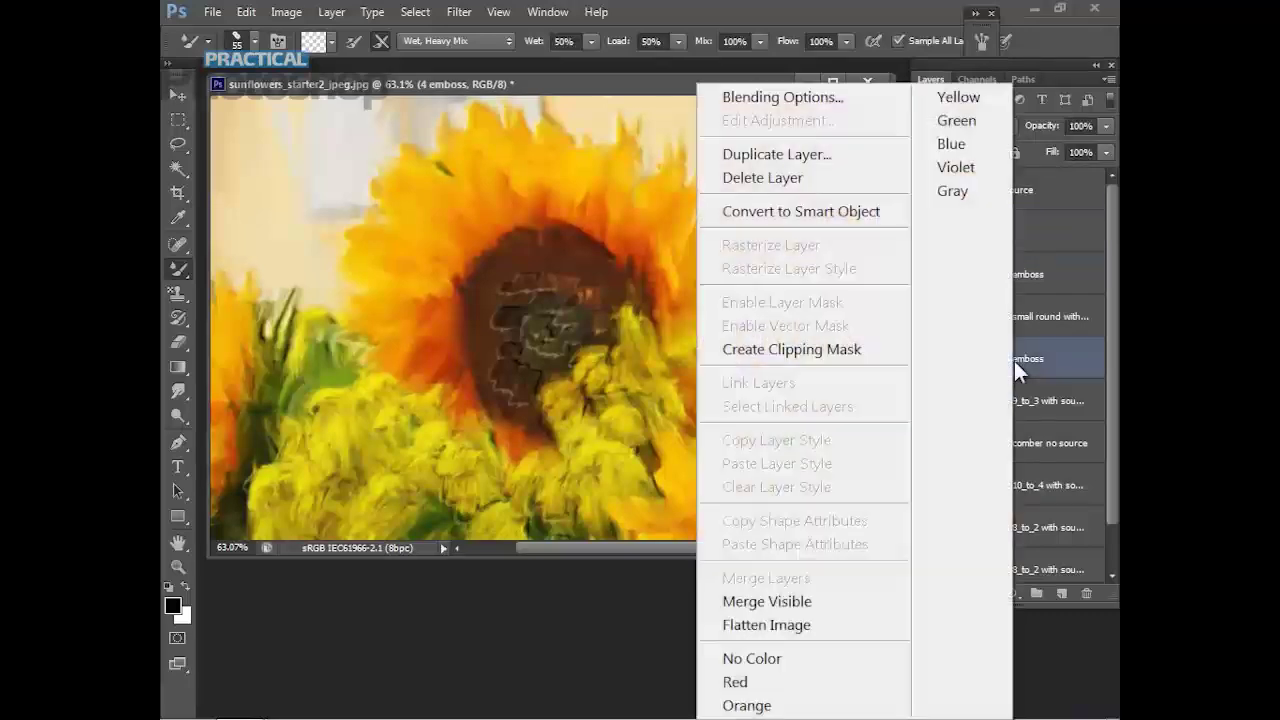
left_click(823, 157)
type("4")
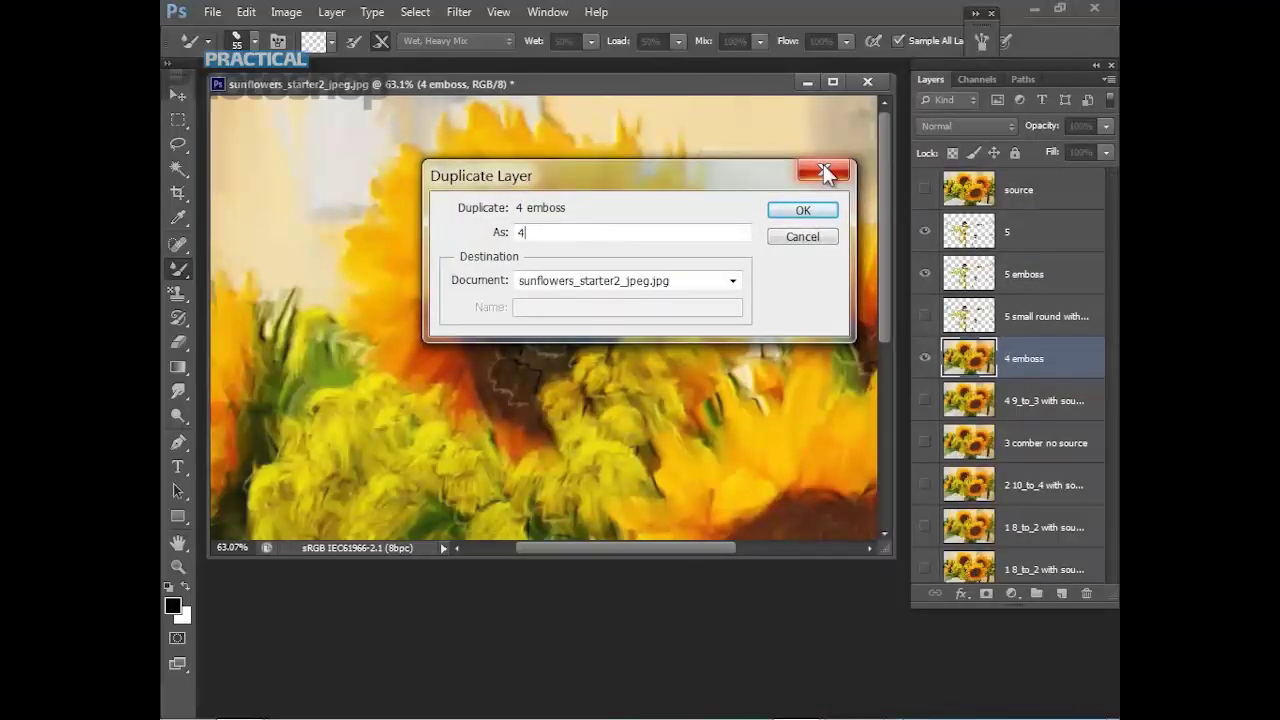
left_click(818, 210)
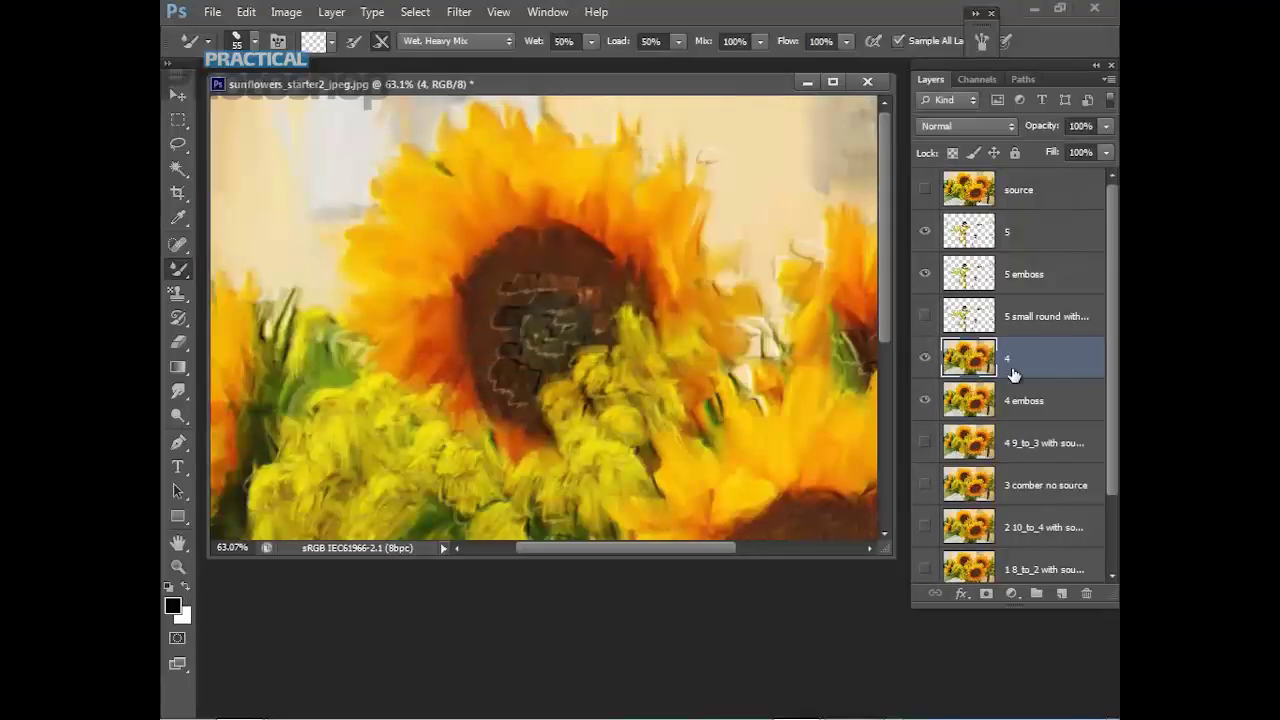
Move layer "4" directly beneath layer "5" and hide the "5 emboss" and "4 emboss" layers.
left_click_drag(1014, 354, 1012, 256)
left_click(925, 320)
left_click(927, 400)
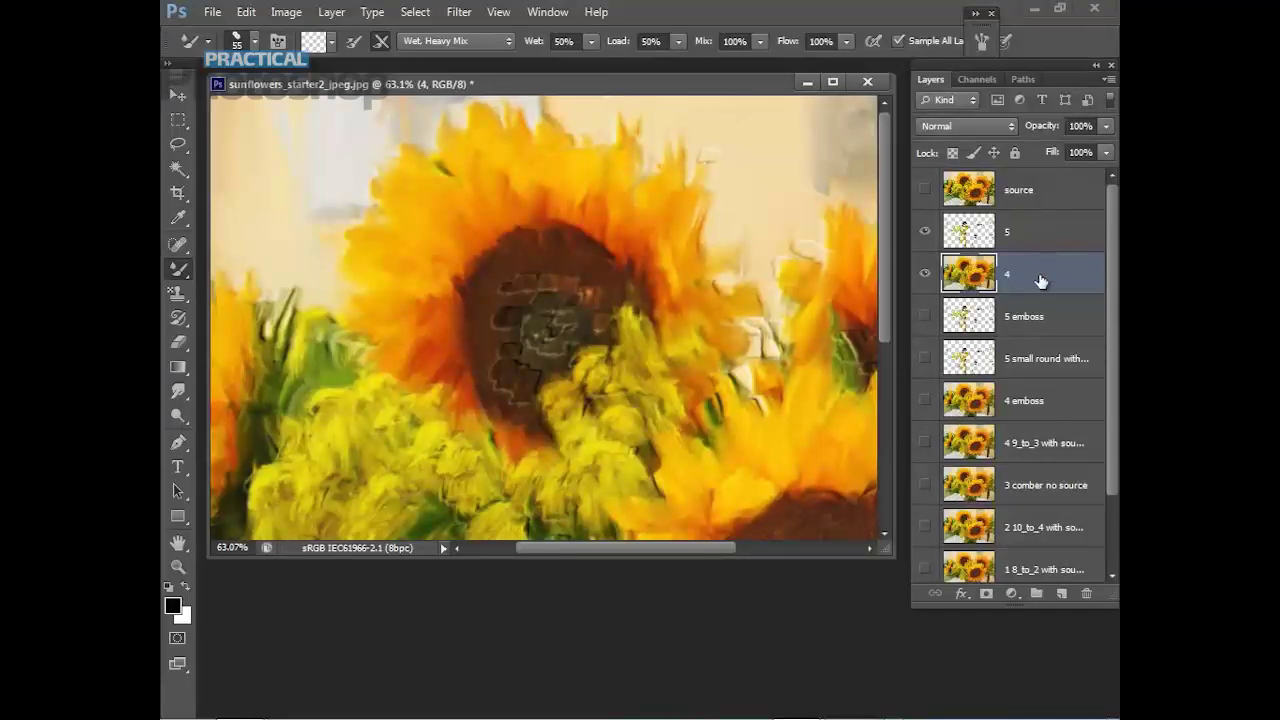
Merge the visible layers "5" and "4" and rename the merged layer "composite".
left_click(1034, 235)
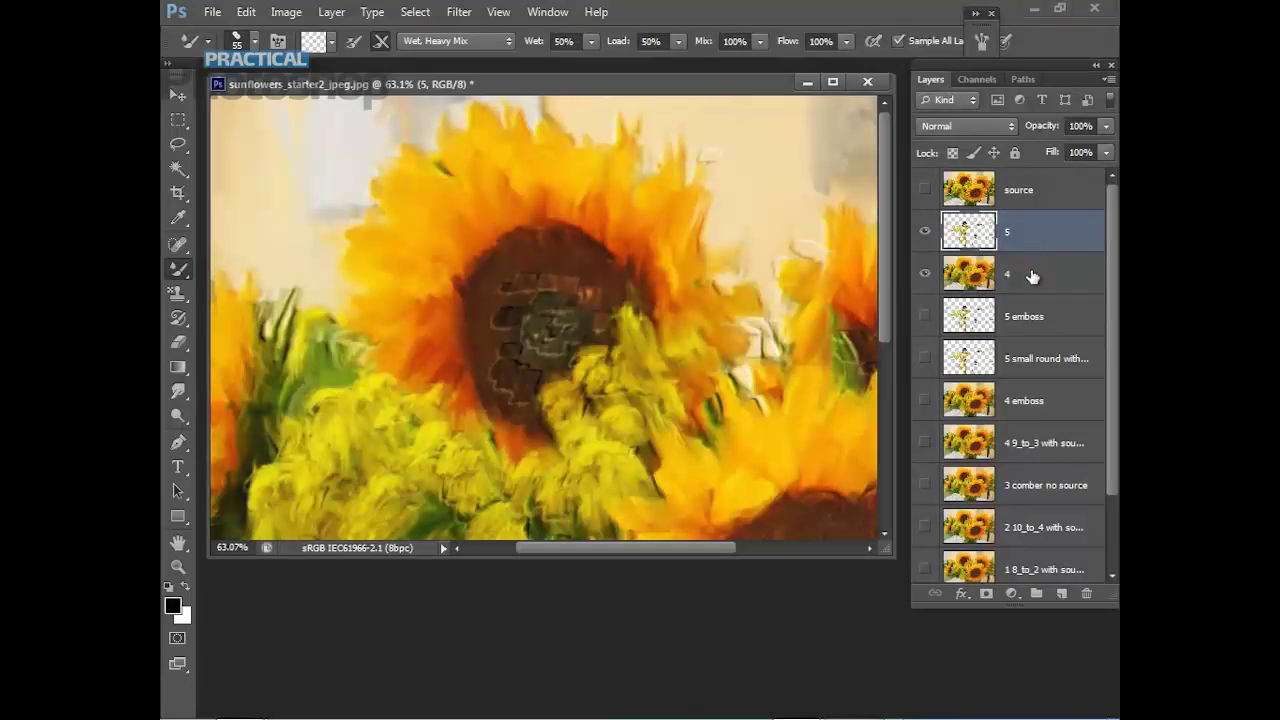
left_click(331, 12)
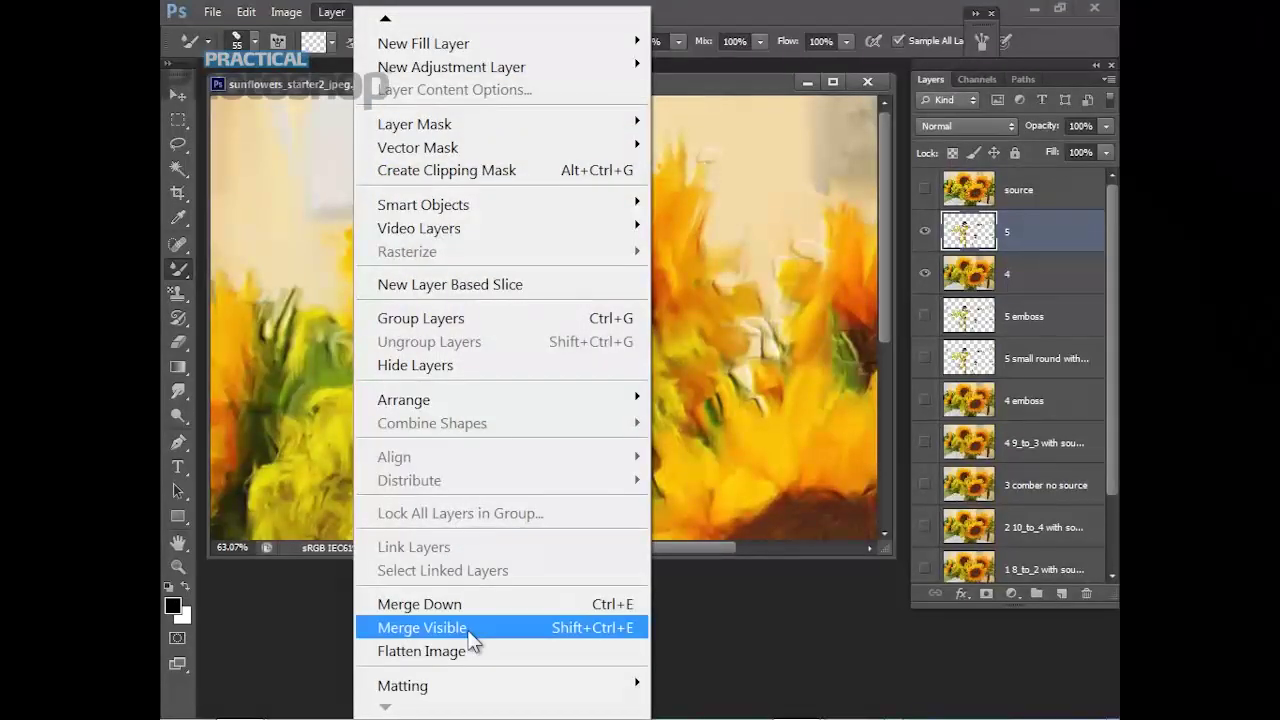
left_click(422, 627)
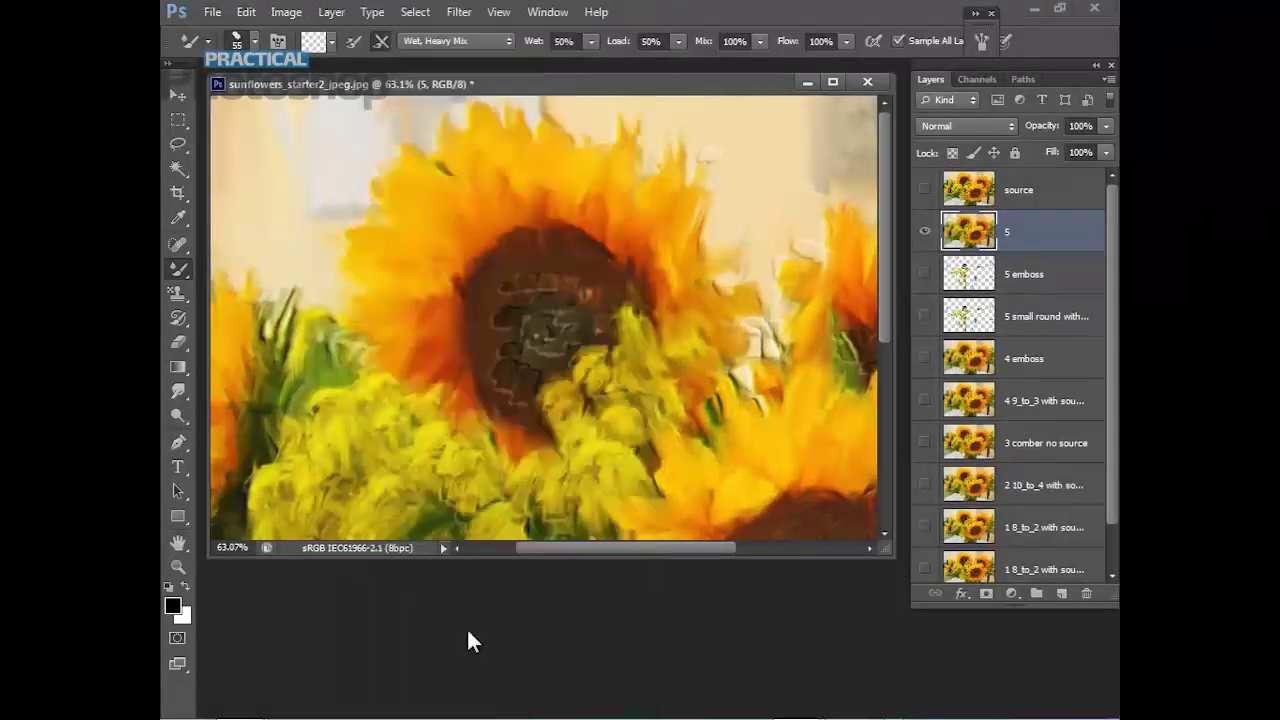
left_click(332, 12)
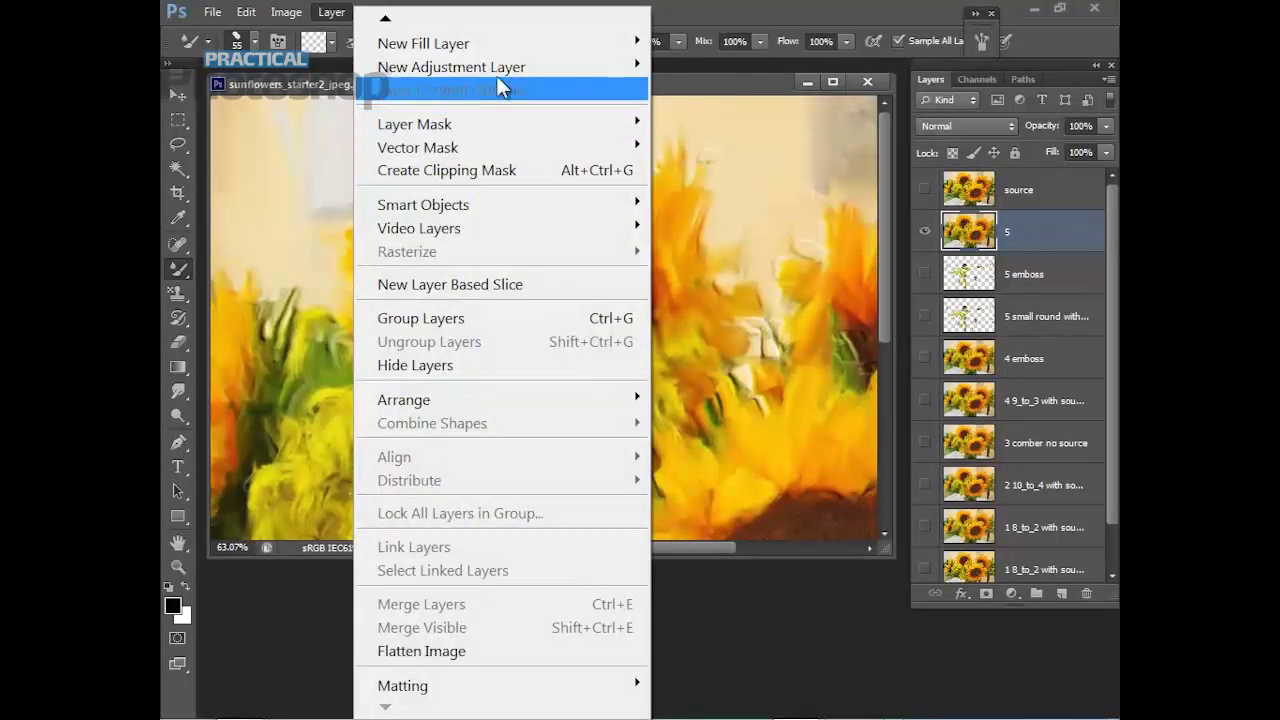
mouse_move(388, 22)
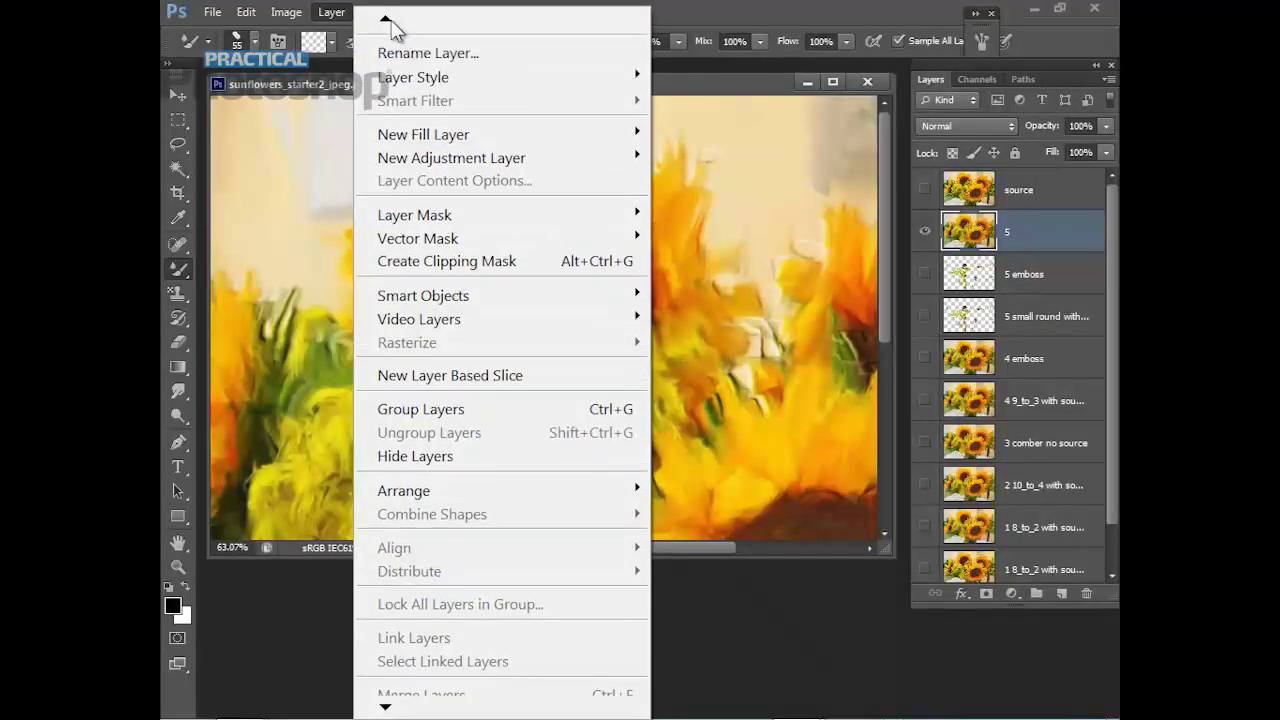
left_click(402, 74)
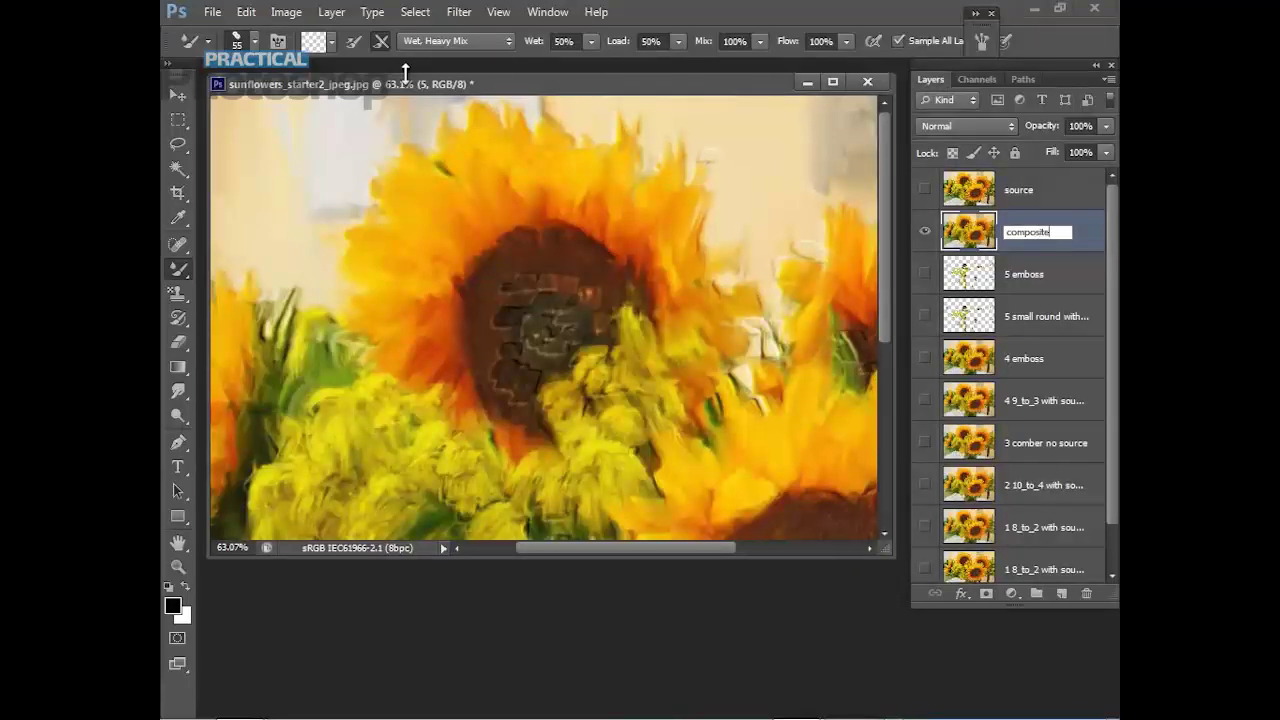
key("Return")
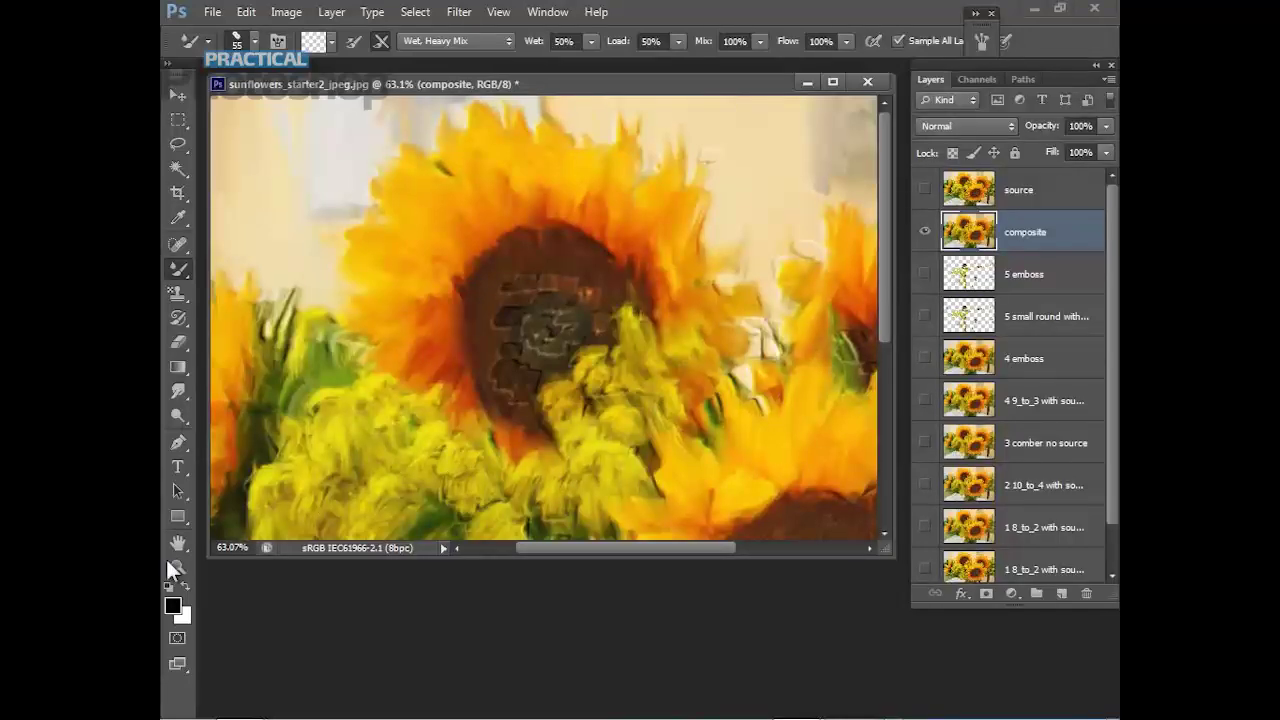
Check the foreground colour in the Color Picker and keep it at black (000000).
left_click(173, 605)
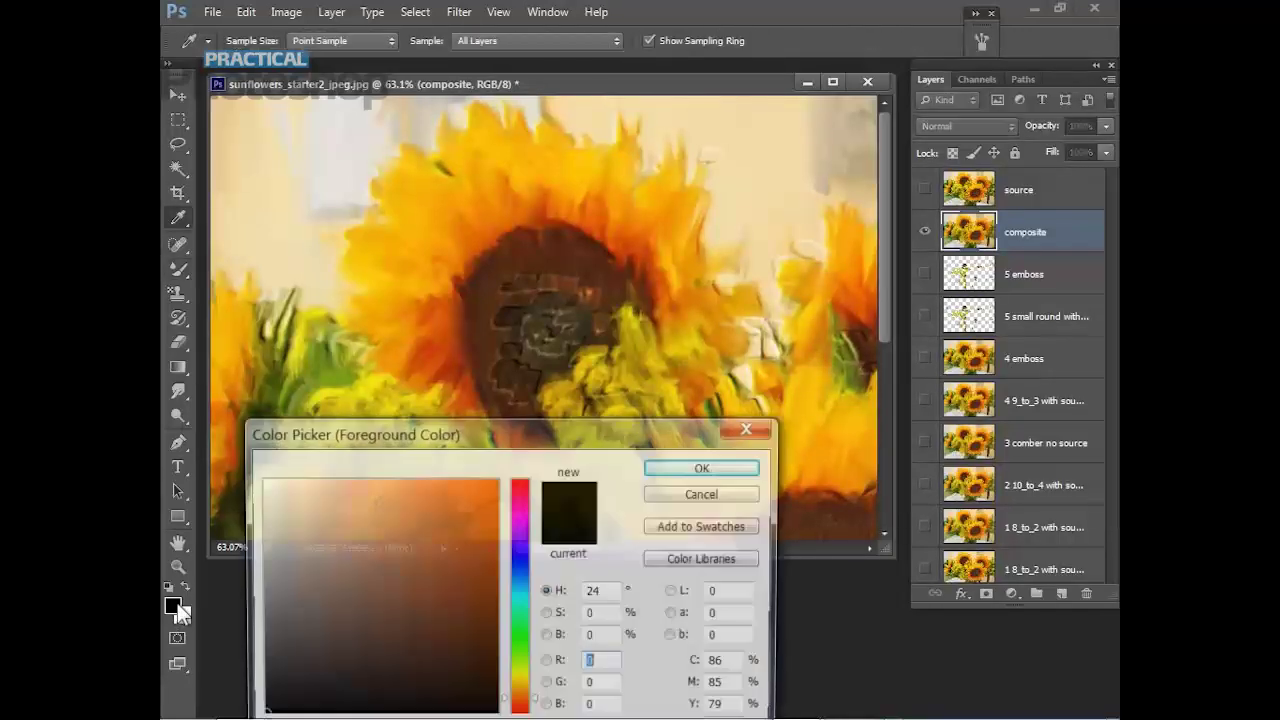
left_click_drag(468, 422, 463, 305)
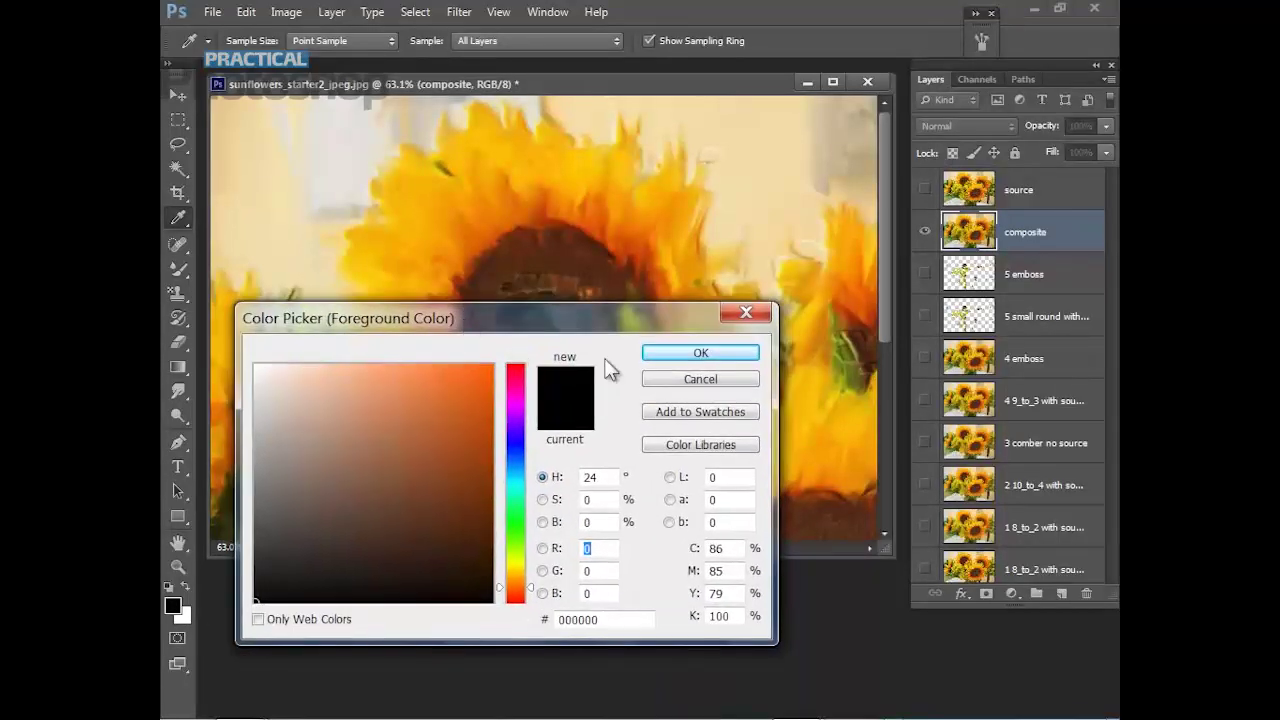
left_click(699, 347)
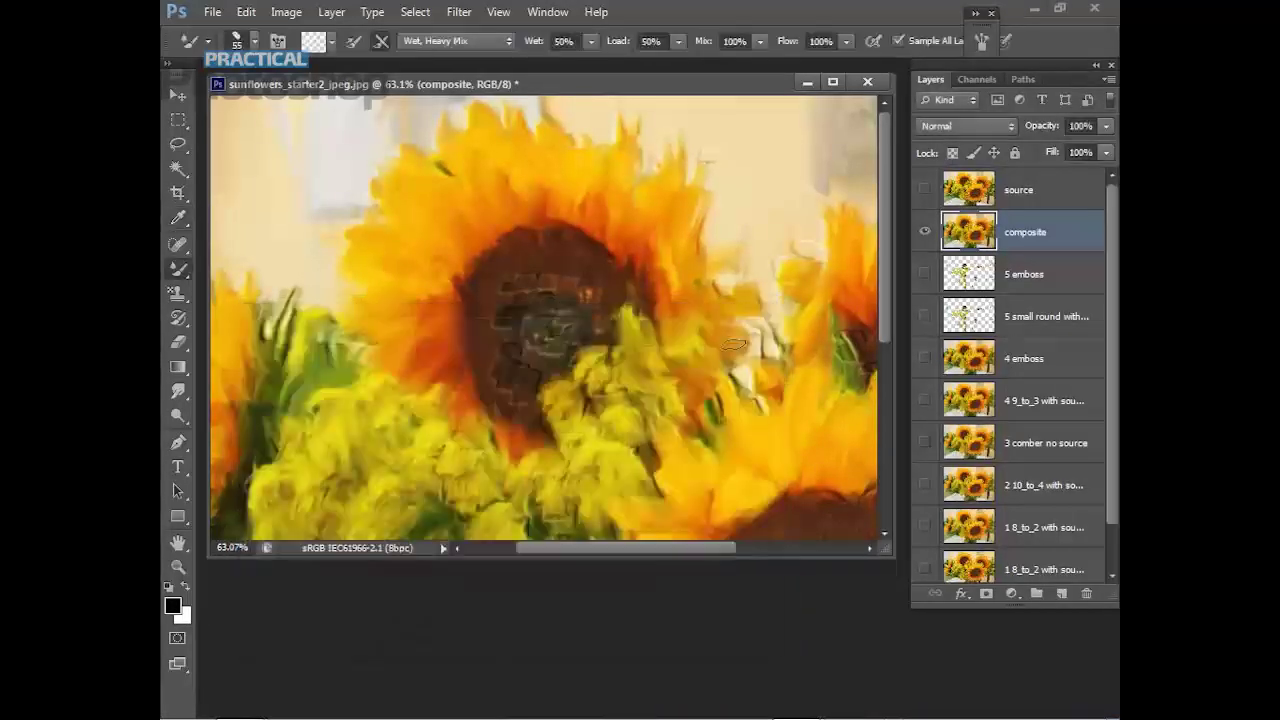
Duplicate the "composite" layer as "photocopy".
right_click(1025, 241)
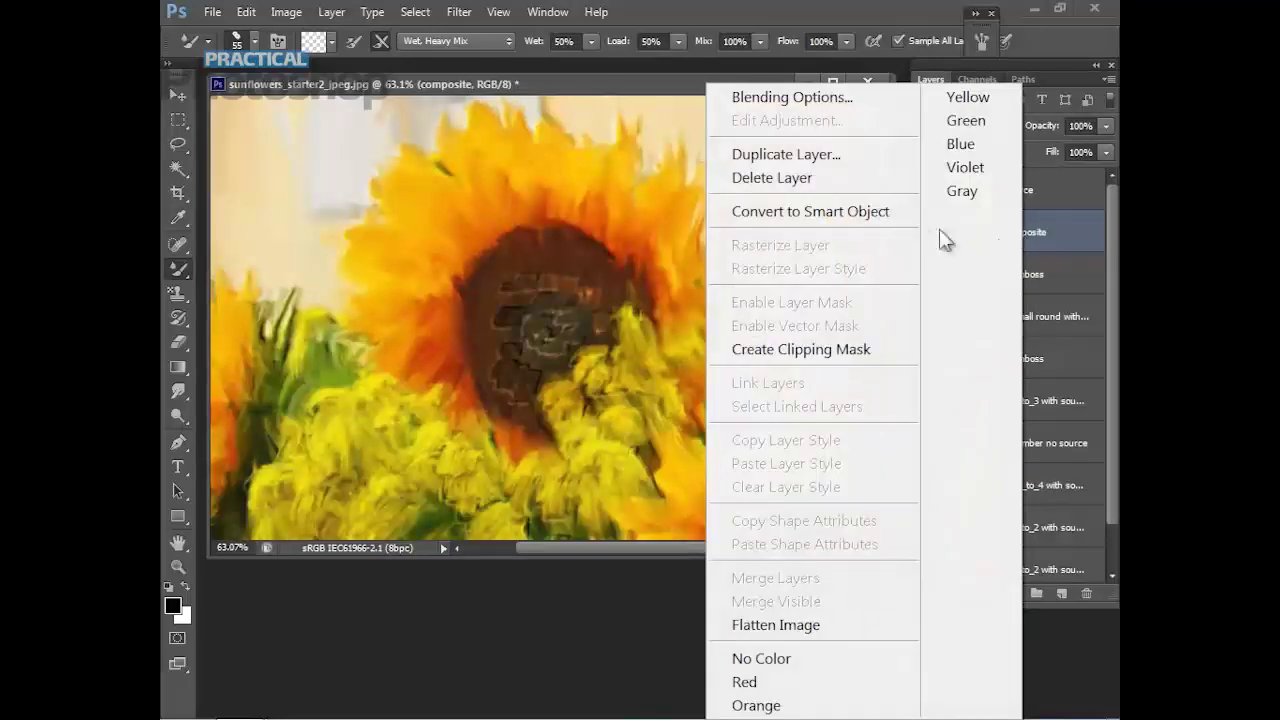
left_click(813, 156)
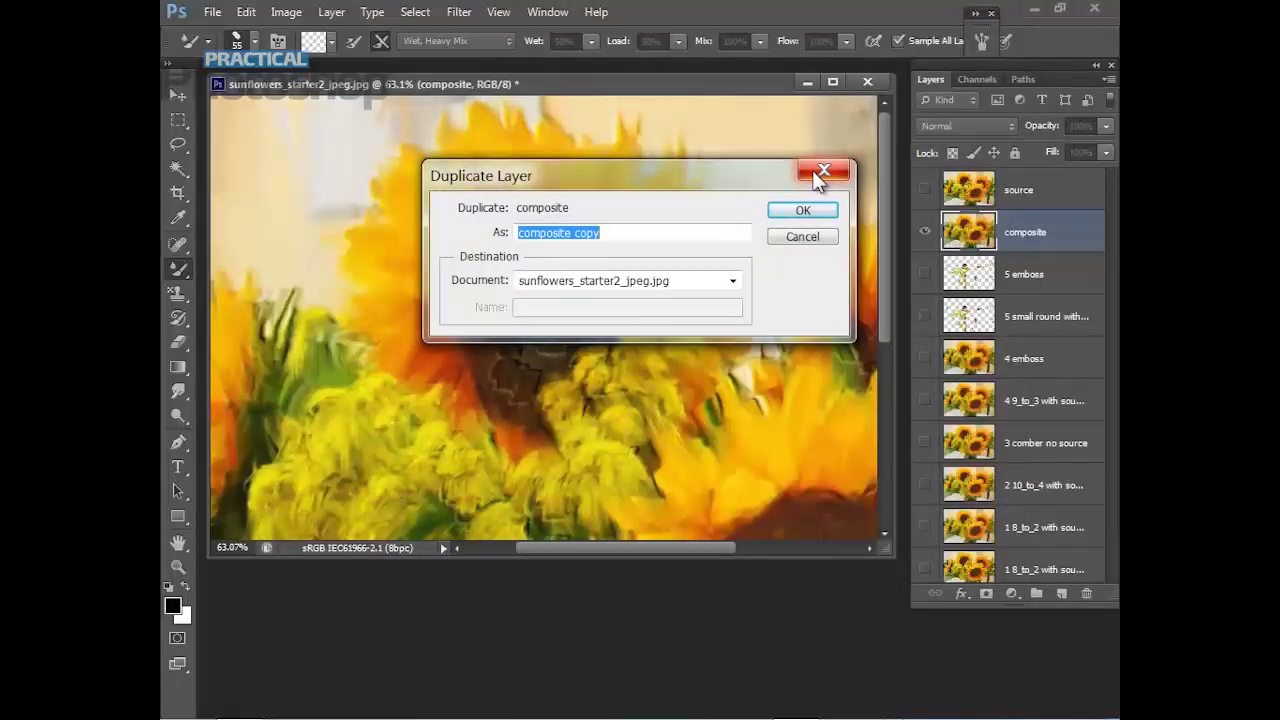
type("photoc")
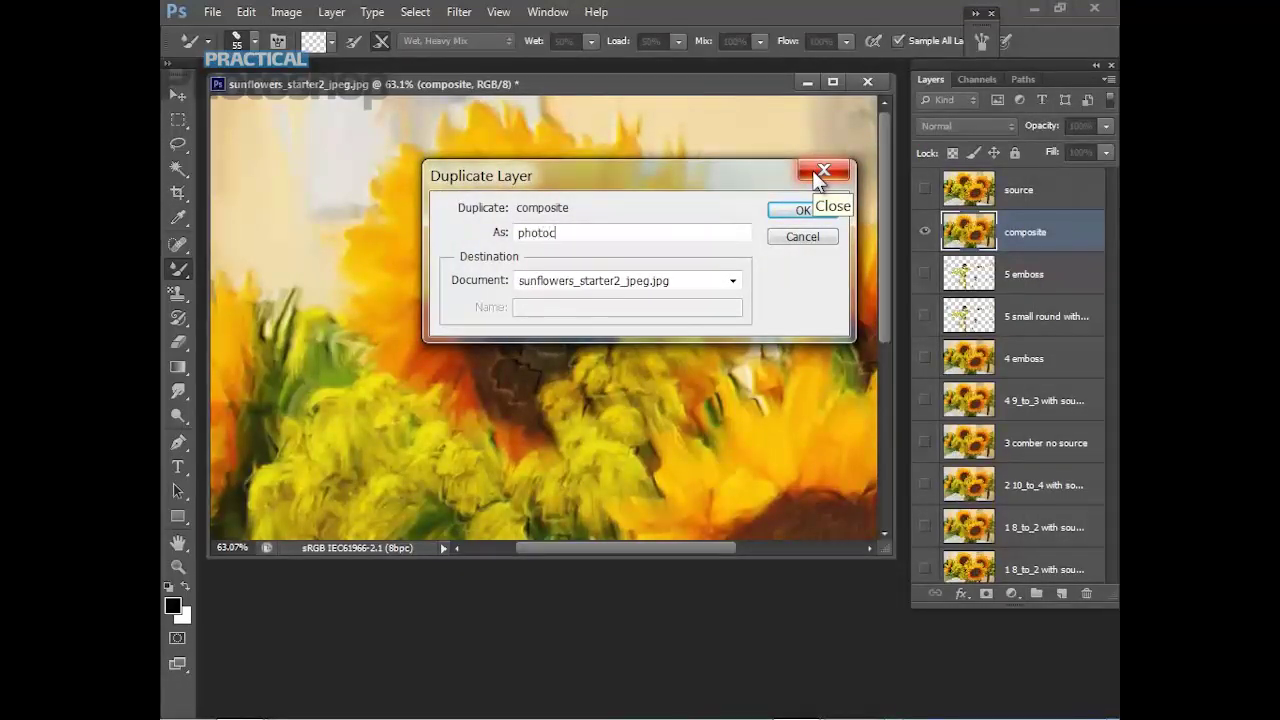
type("opy")
left_click(804, 209)
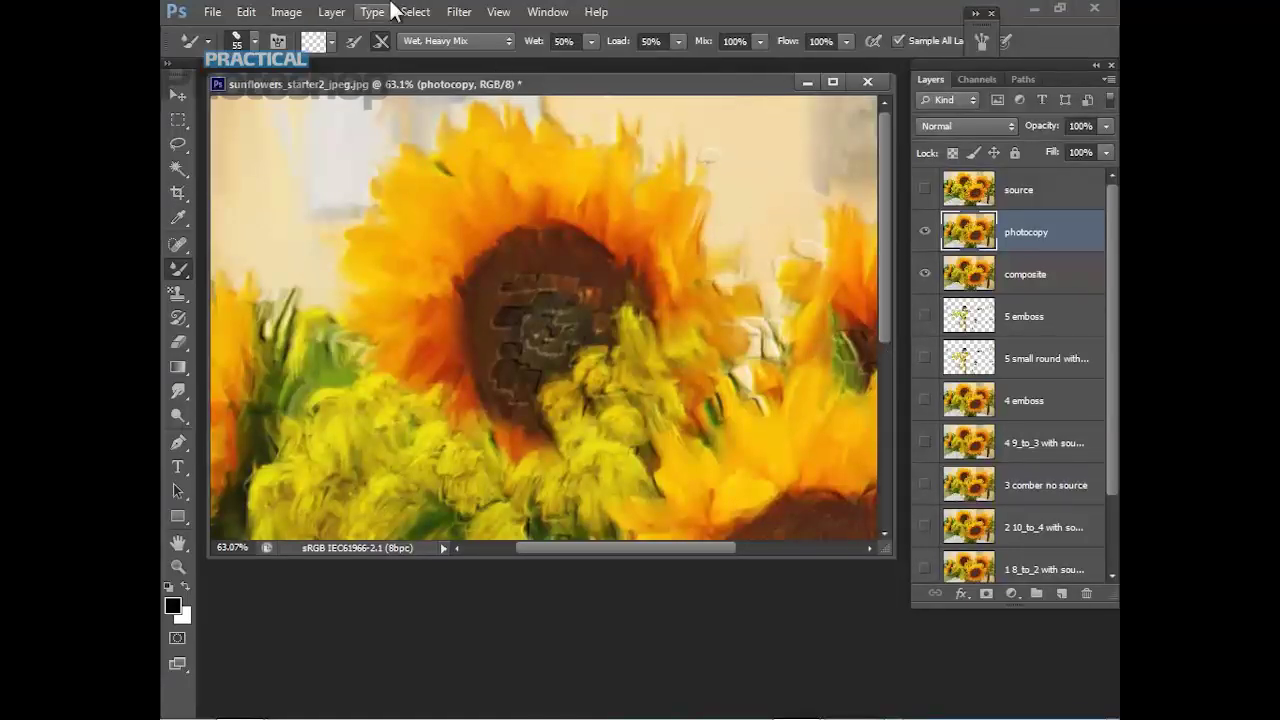
Apply the Photocopy sketch filter to the "photocopy" layer with Detail 1 and Darkness 41, checking its line work in the preview.
left_click(463, 11)
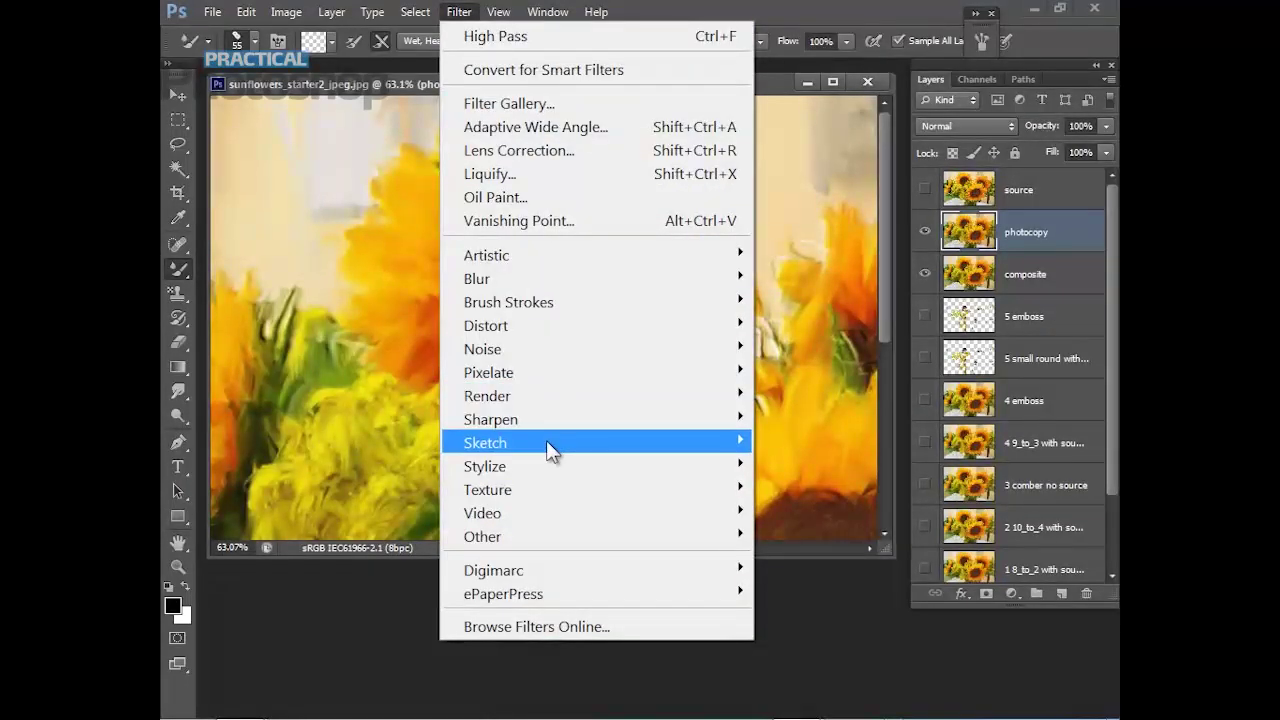
mouse_move(546, 442)
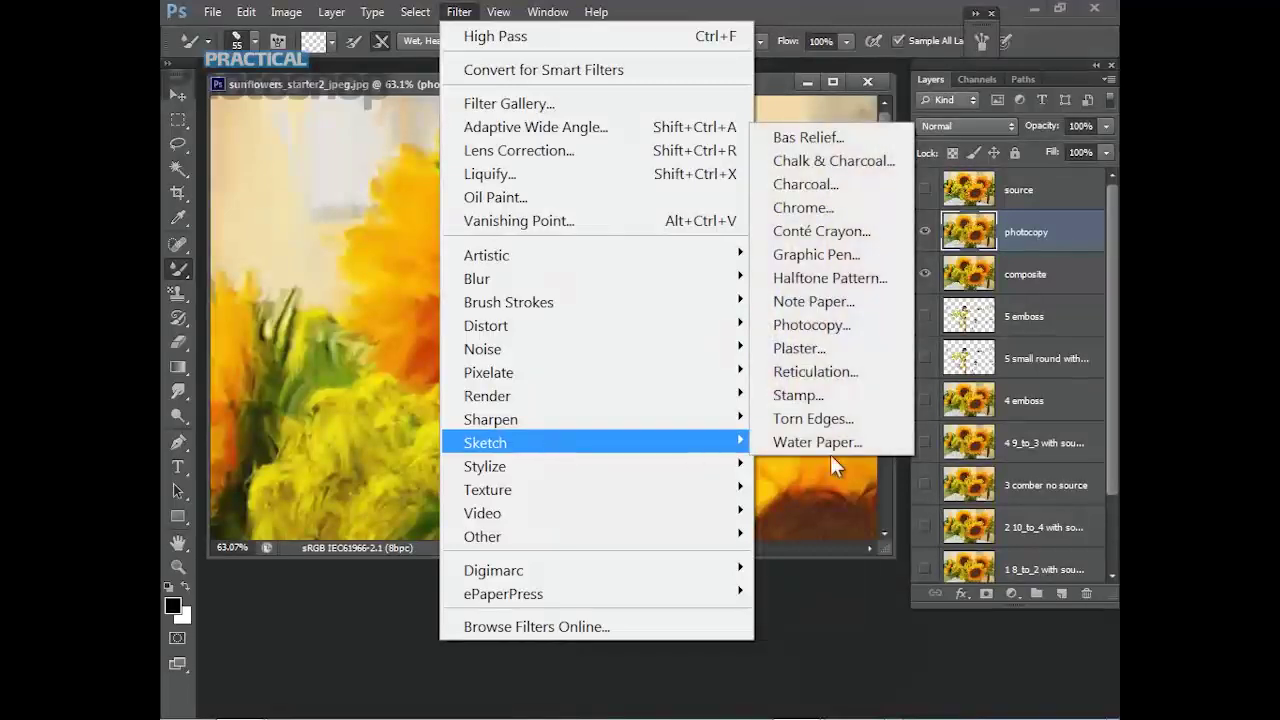
left_click(816, 328)
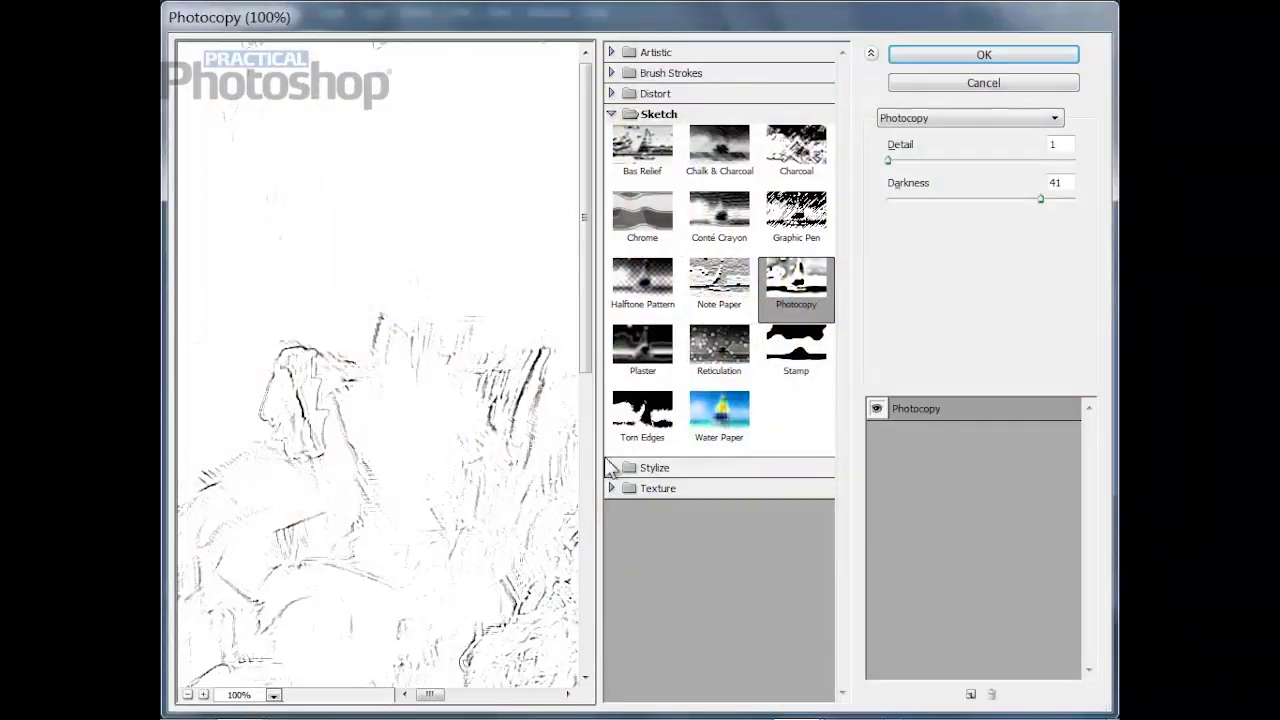
left_click_drag(584, 354, 588, 578)
left_click_drag(428, 694, 480, 694)
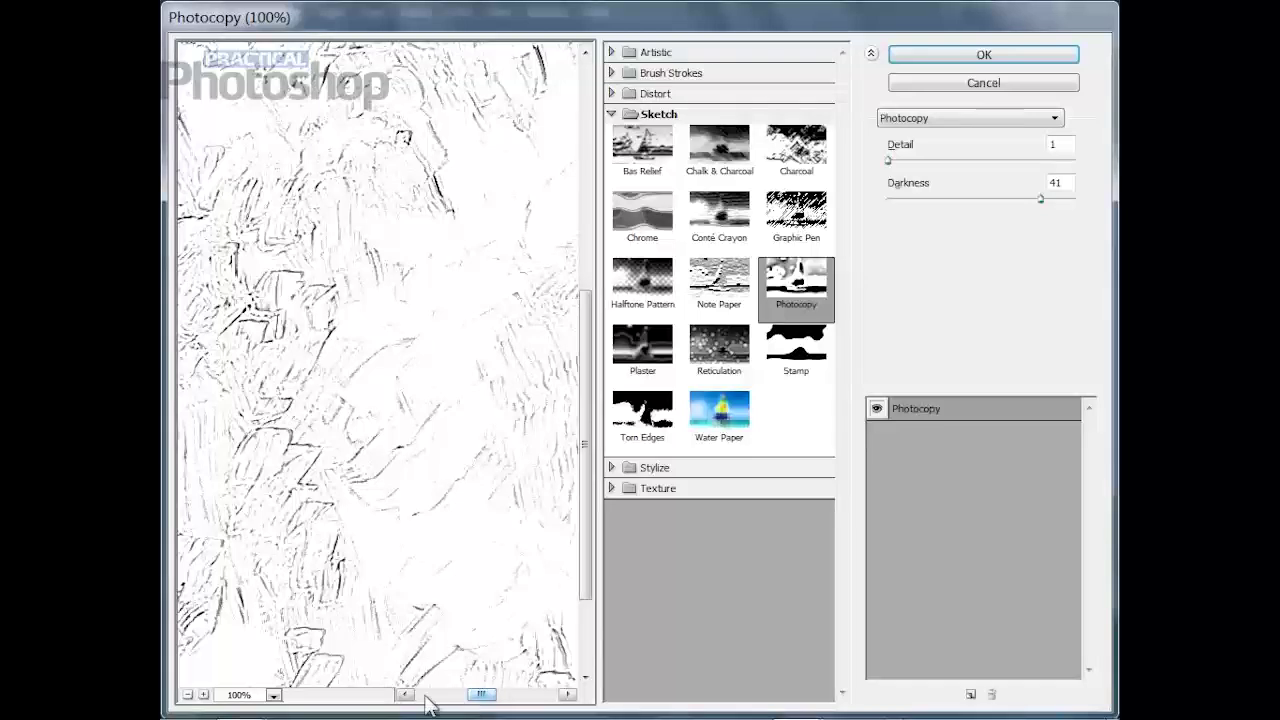
left_click(187, 694)
left_click_drag(495, 695, 515, 705)
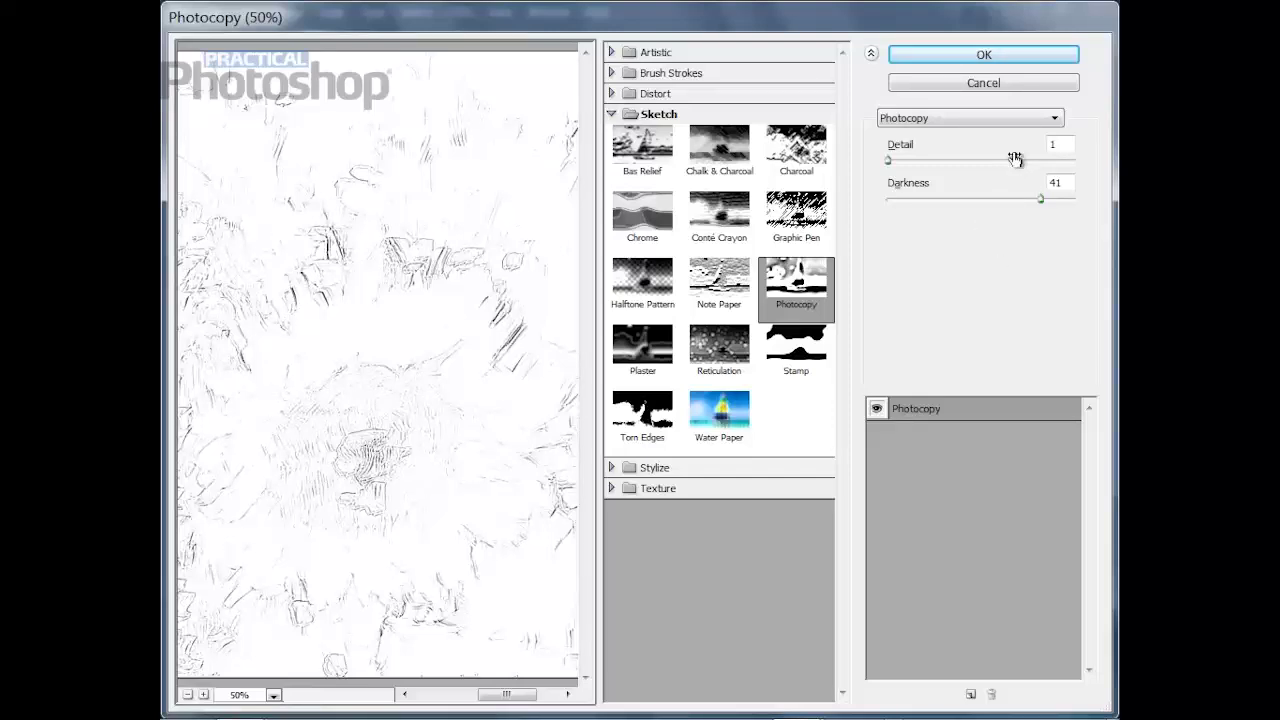
left_click(993, 57)
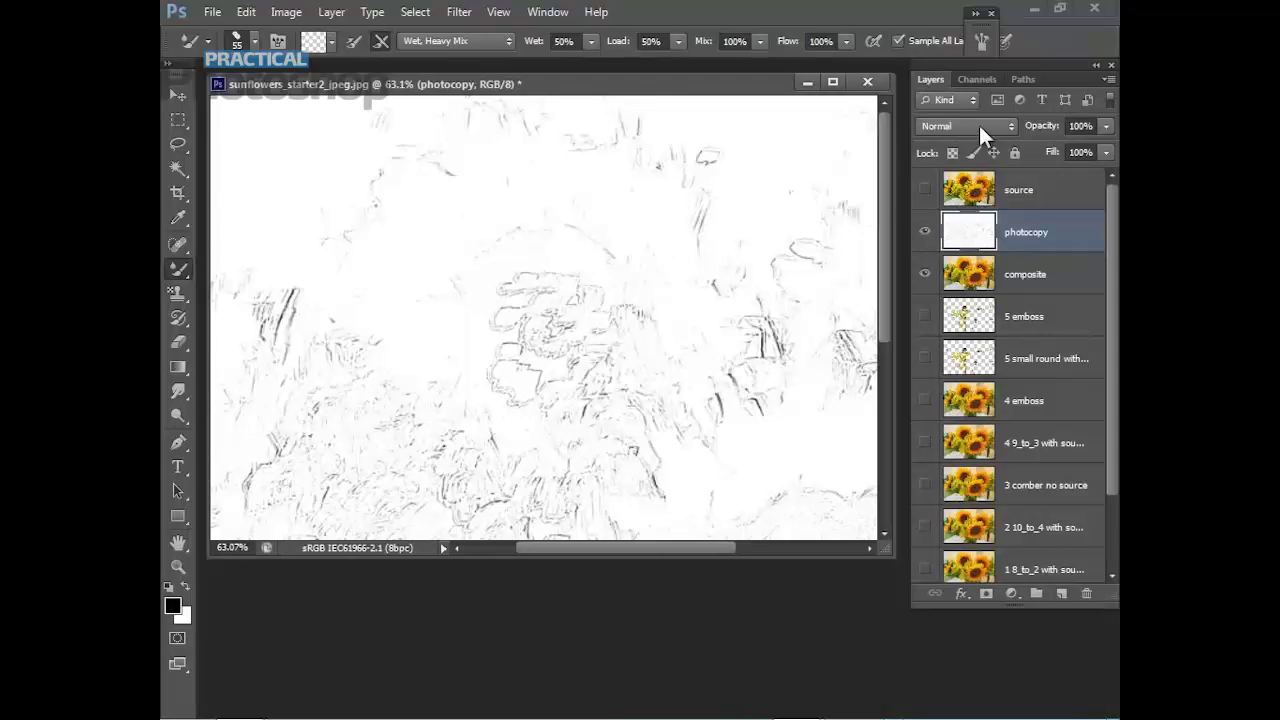
Blend the "photocopy" layer with Multiply and reduce its fill to 58%.
left_click(960, 121)
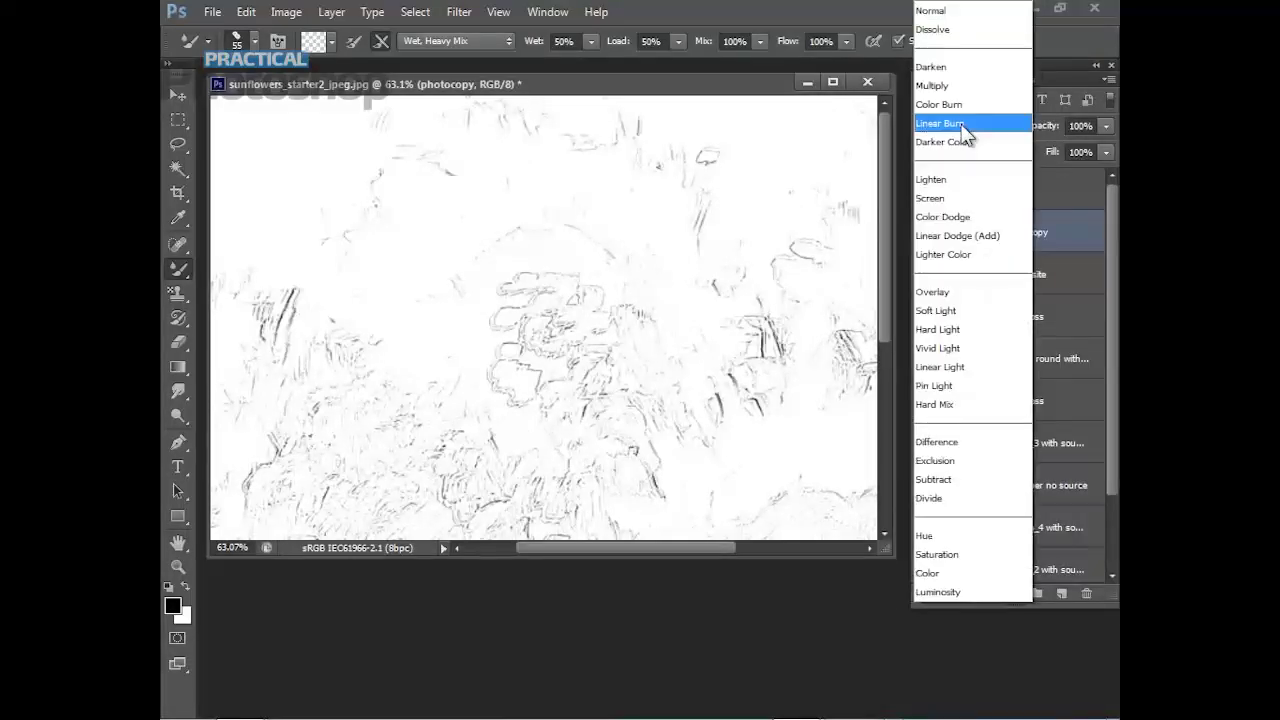
left_click(948, 85)
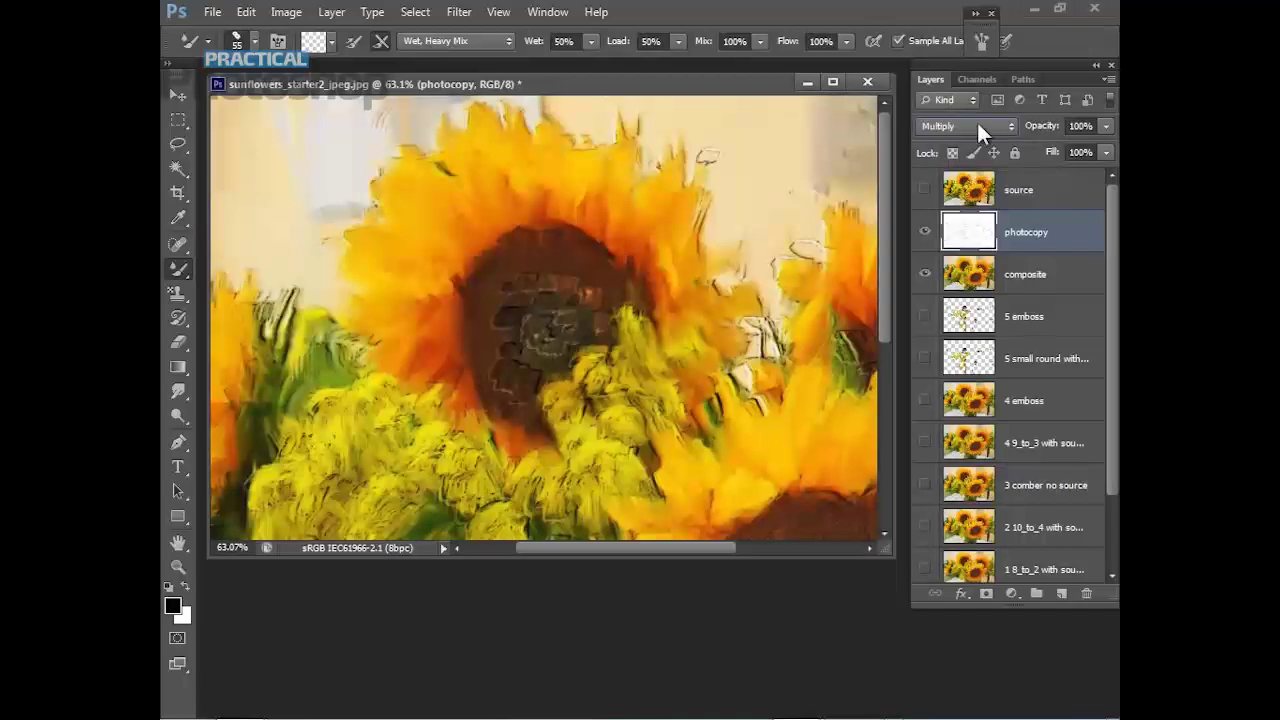
left_click(1104, 153)
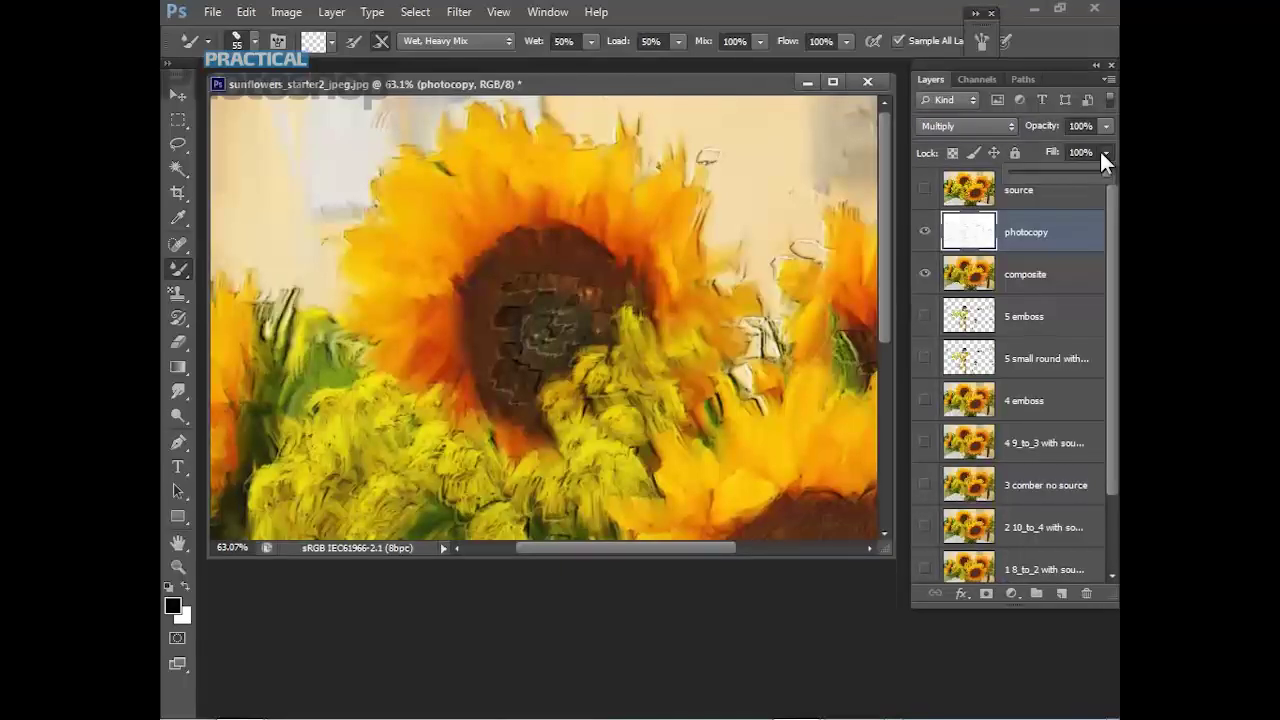
left_click(1058, 172)
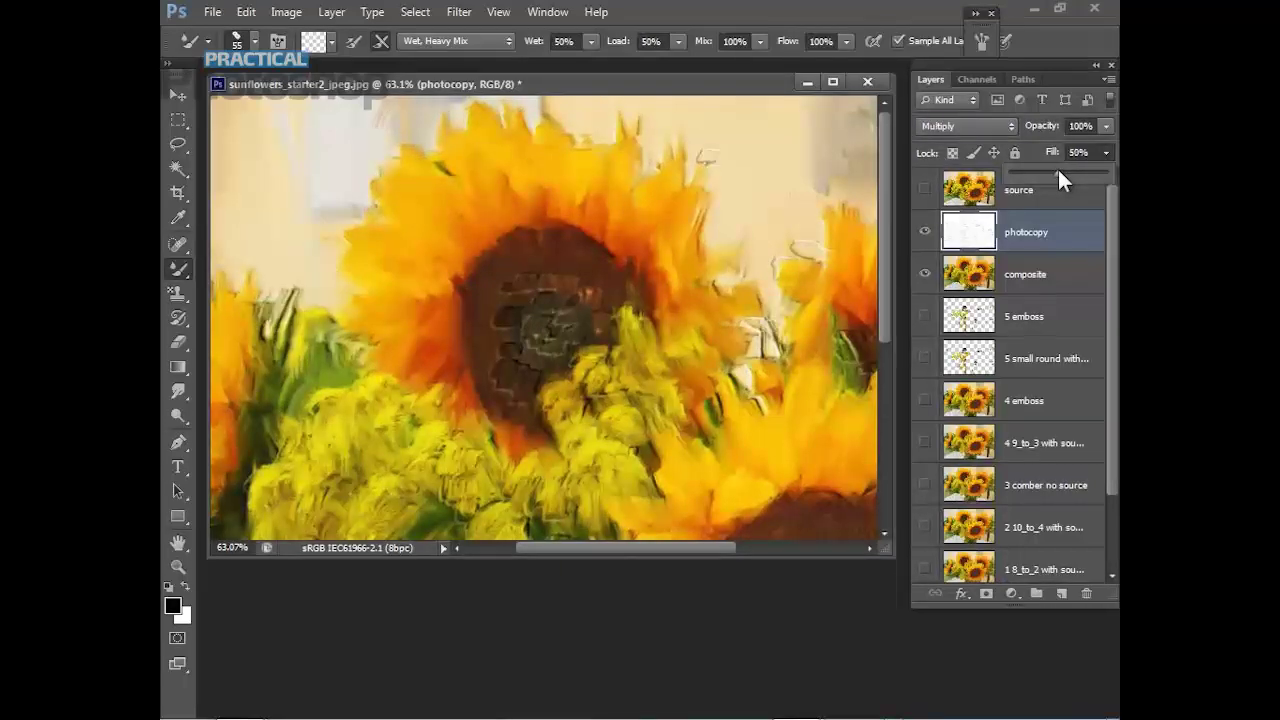
left_click_drag(1058, 172, 1063, 172)
left_click(861, 638)
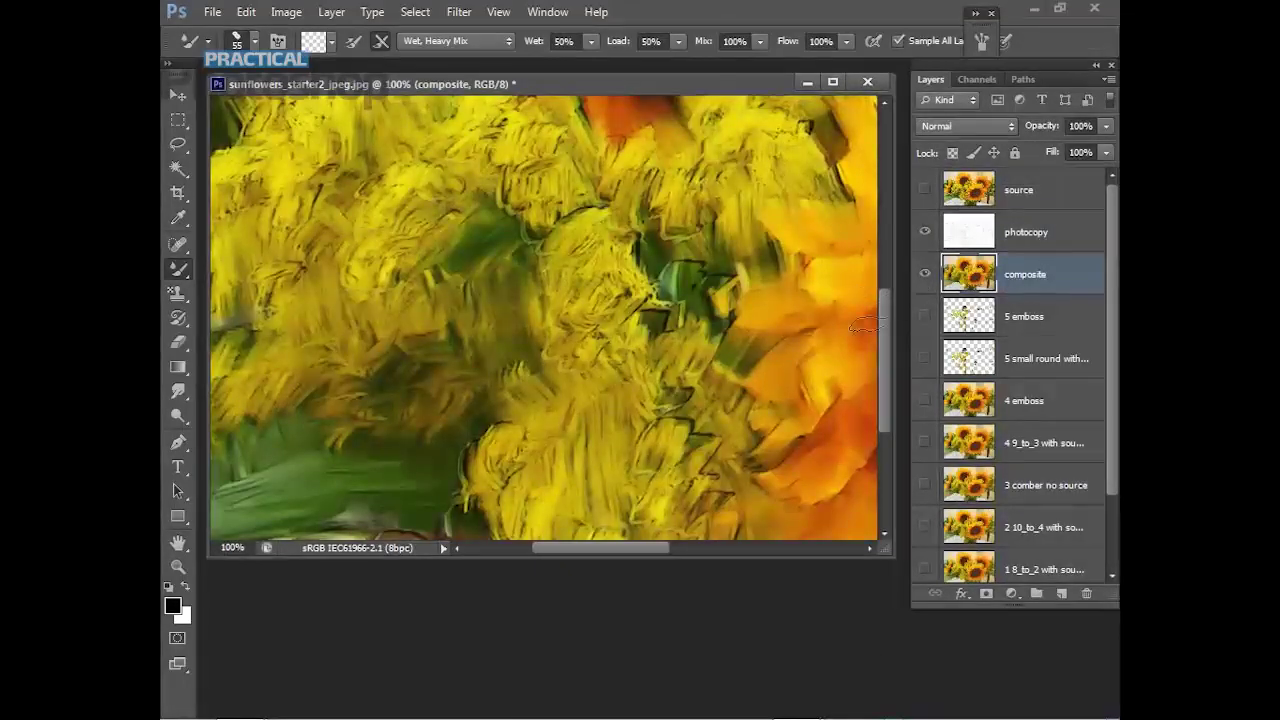
Inspect the yellow flower clusters and duplicate the "composite" layer as "tweaks".
mouse_move(881, 353)
left_mouse_down()
mouse_move(881, 155)
mouse_move(873, 272)
left_mouse_up()
left_click_drag(889, 330, 892, 400)
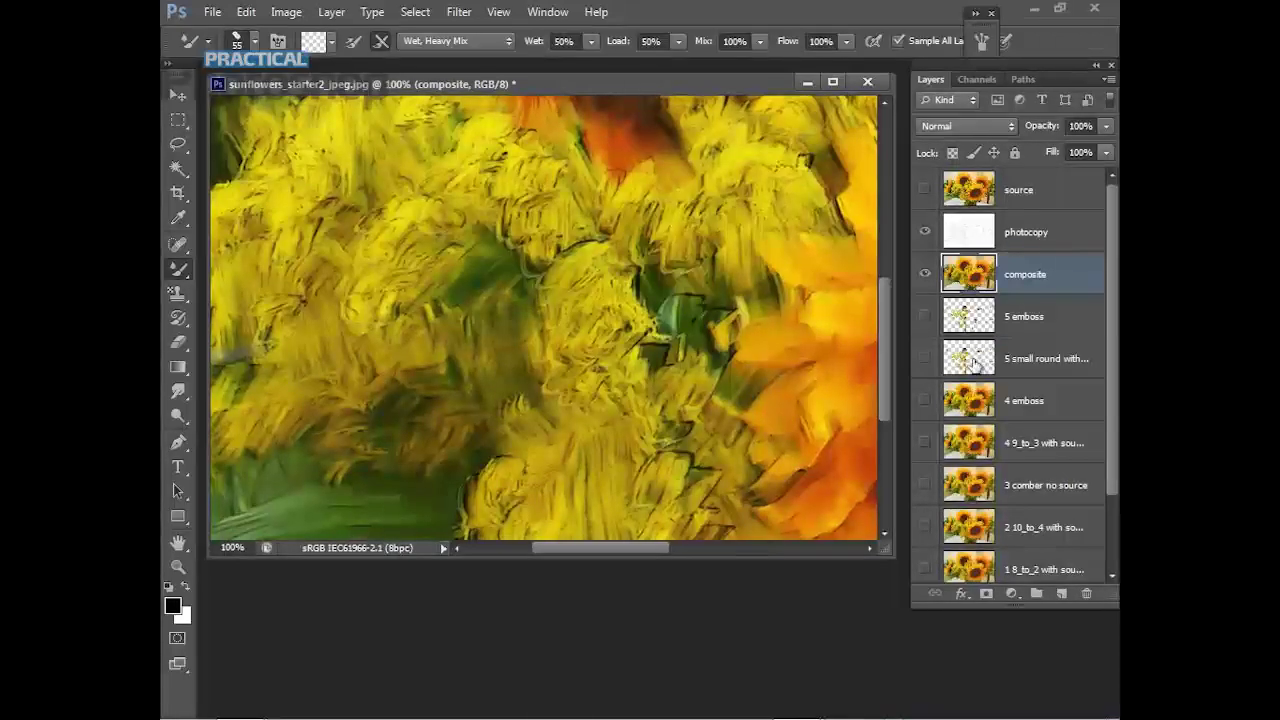
right_click(1035, 282)
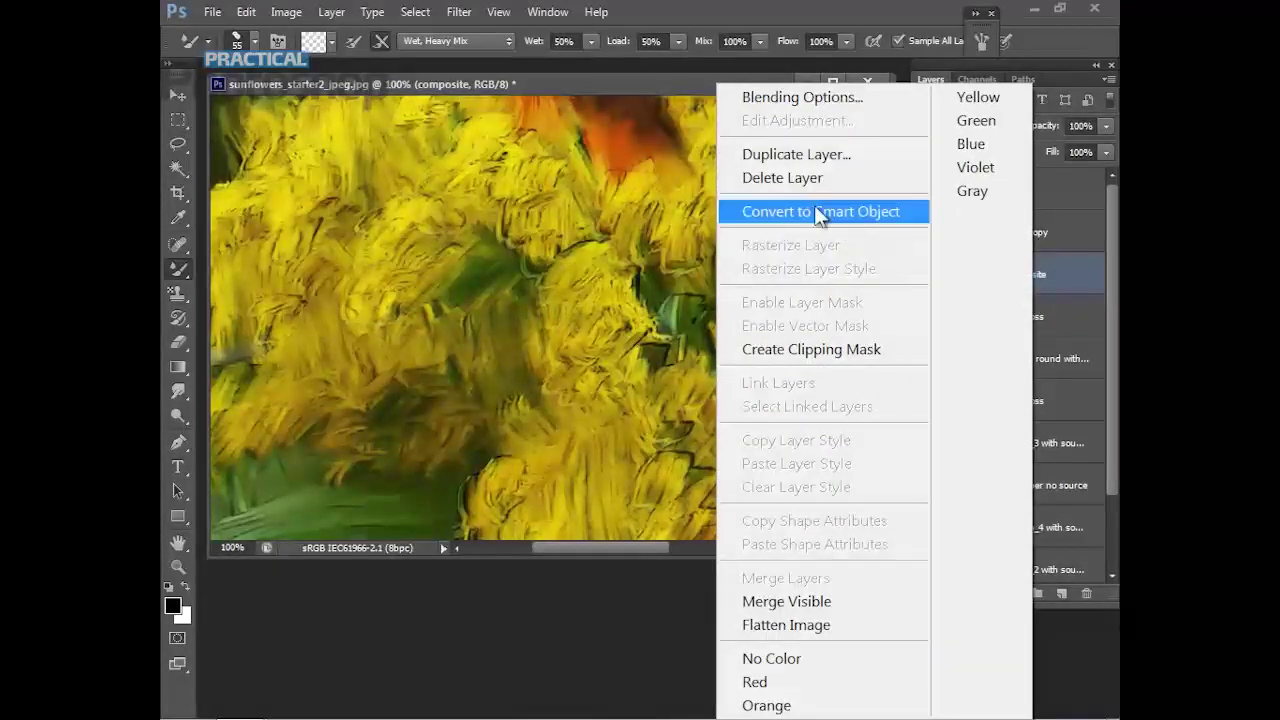
left_click(820, 153)
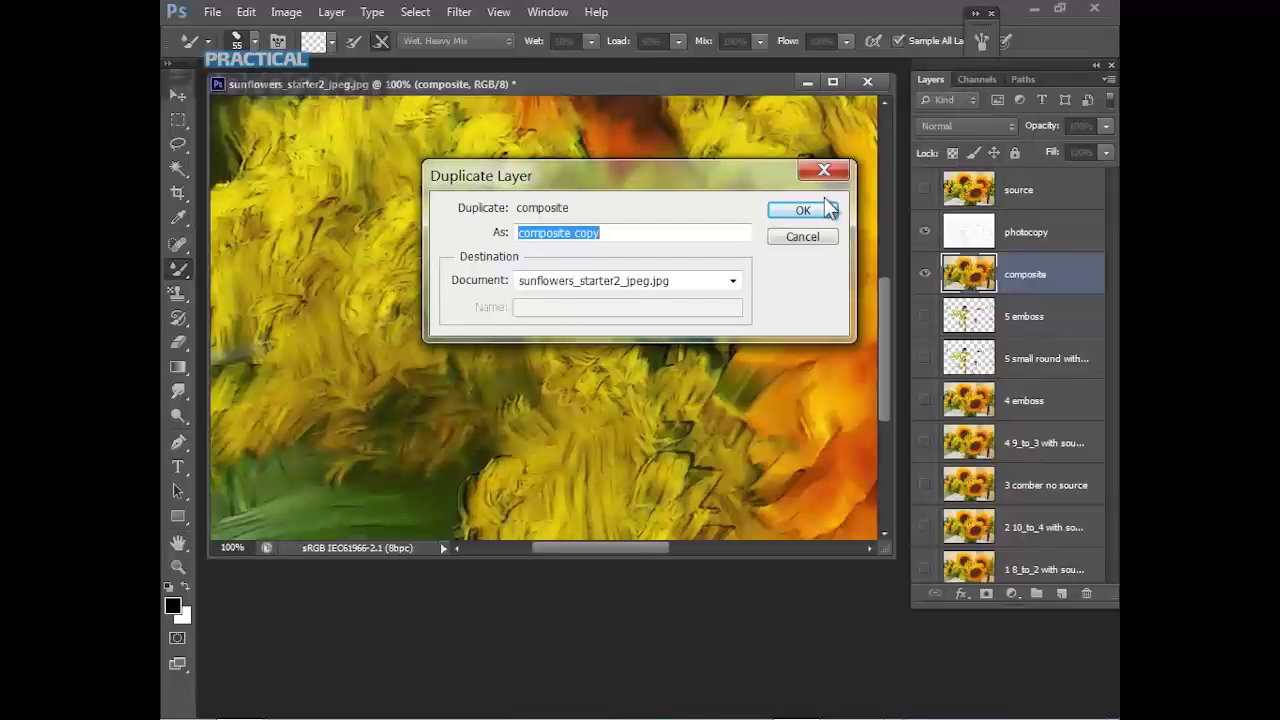
type("tweaks")
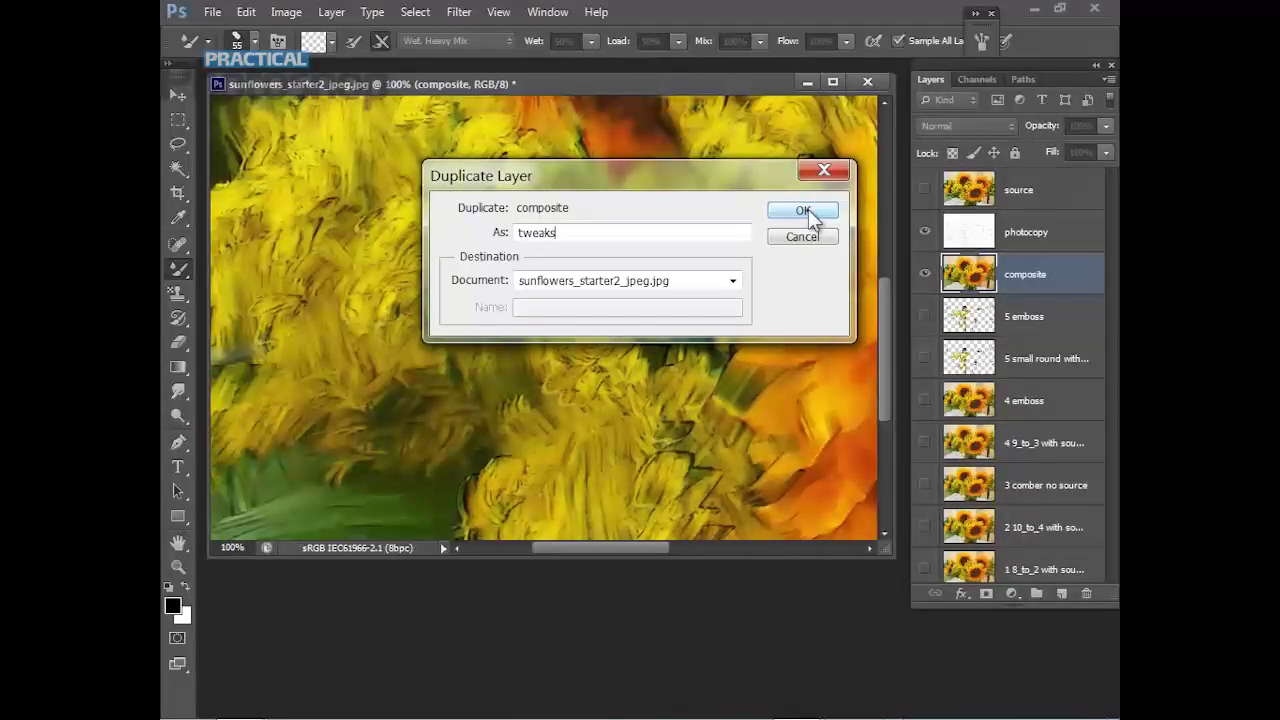
left_click(808, 210)
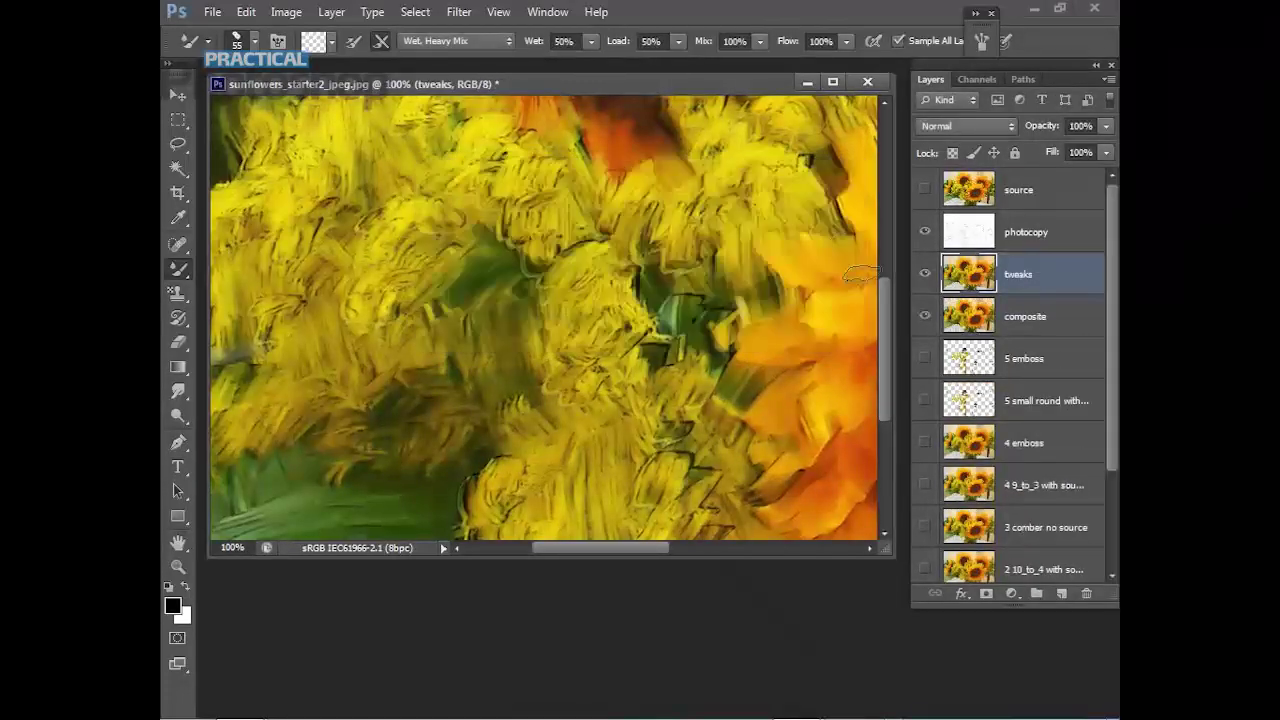
Hide the "photocopy" layer, show "source", and rework the yellow flower clusters on "tweaks" with short Mixer Brush strokes.
left_click(925, 233)
left_click(925, 191)
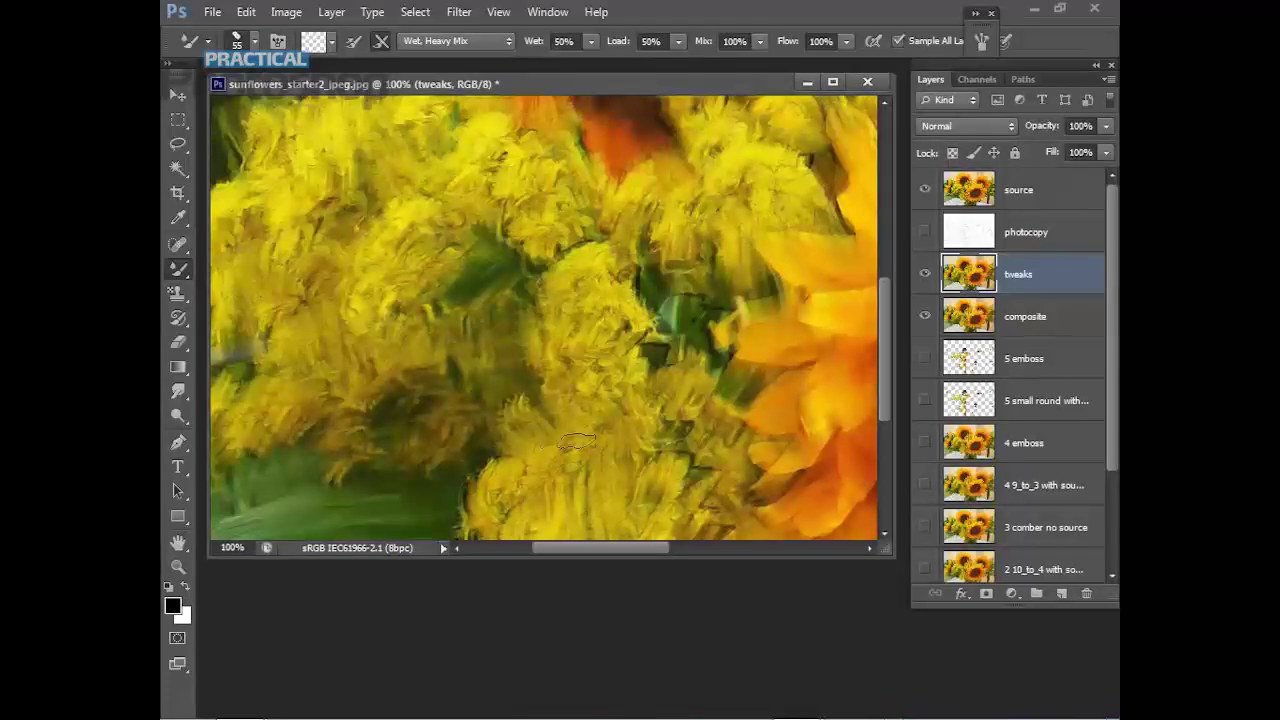
mouse_move(503, 482)
left_mouse_down()
mouse_move(534, 532)
mouse_move(566, 532)
mouse_move(595, 476)
left_mouse_up()
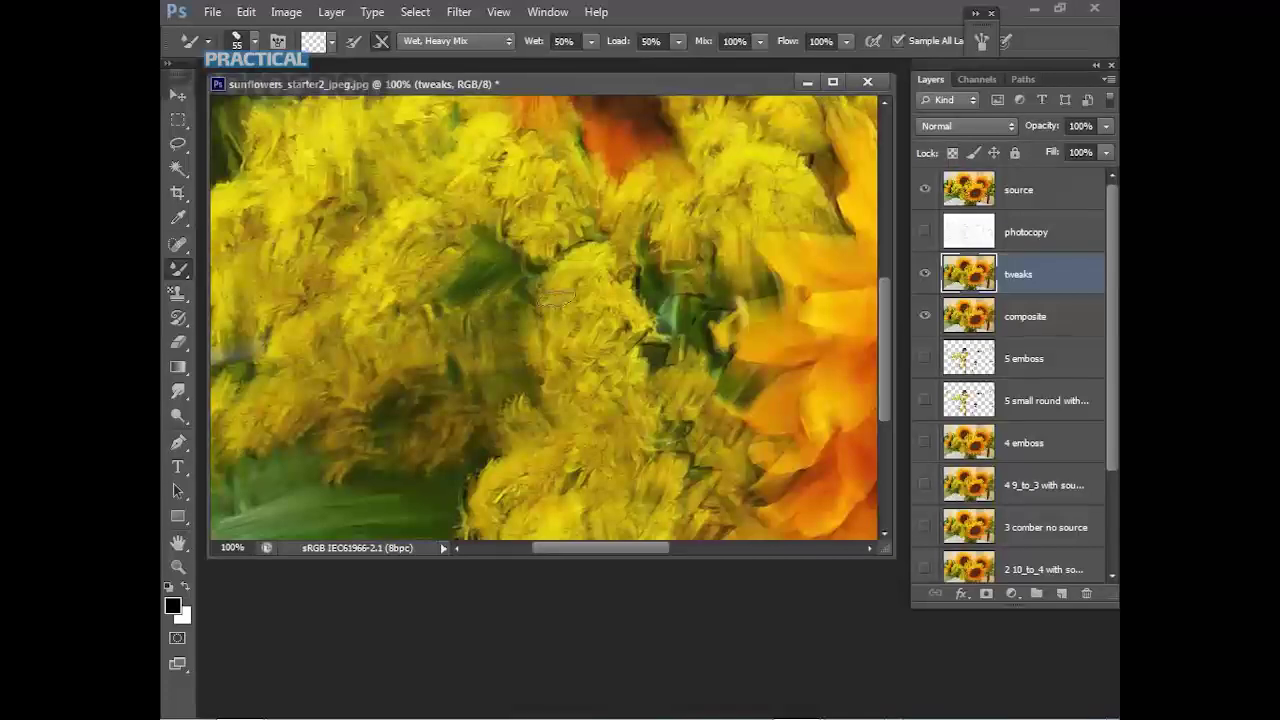
left_click_drag(883, 368, 884, 448)
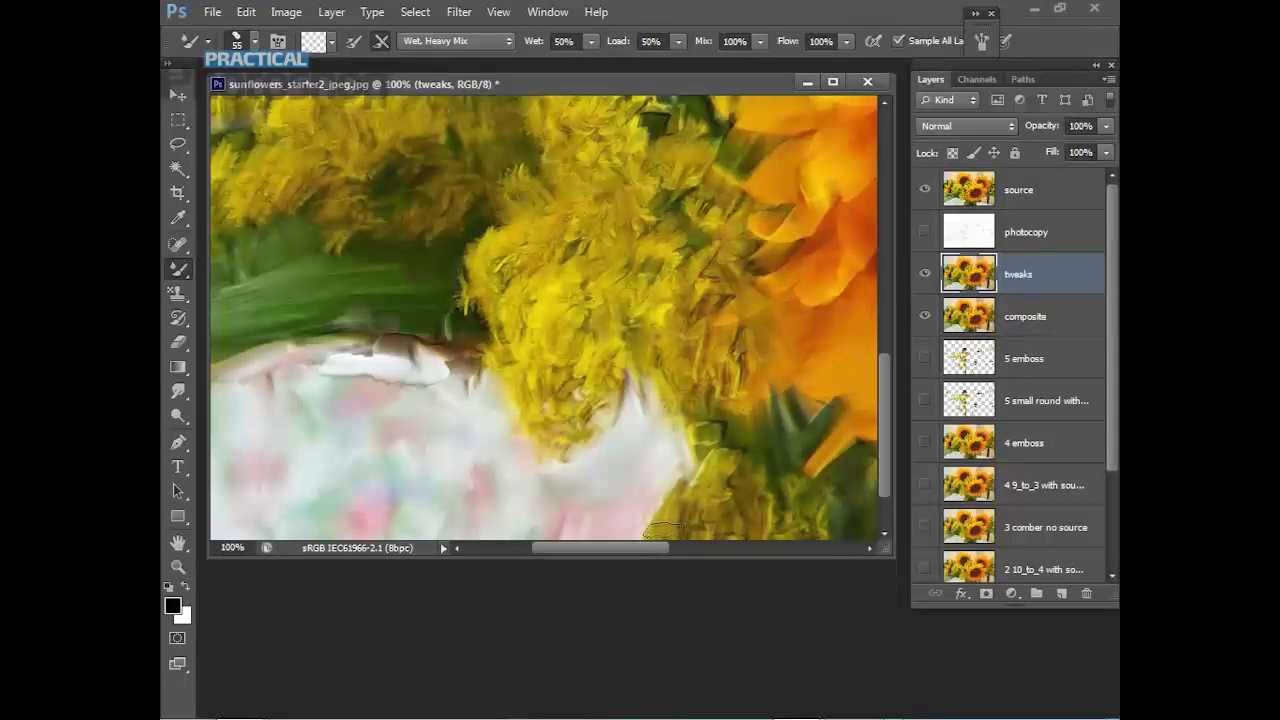
Retouch the rough marks along the tablecloth's upper edge and the pale leaf edge at far left with the Spot Healing Brush.
left_click_drag(650, 551, 586, 549)
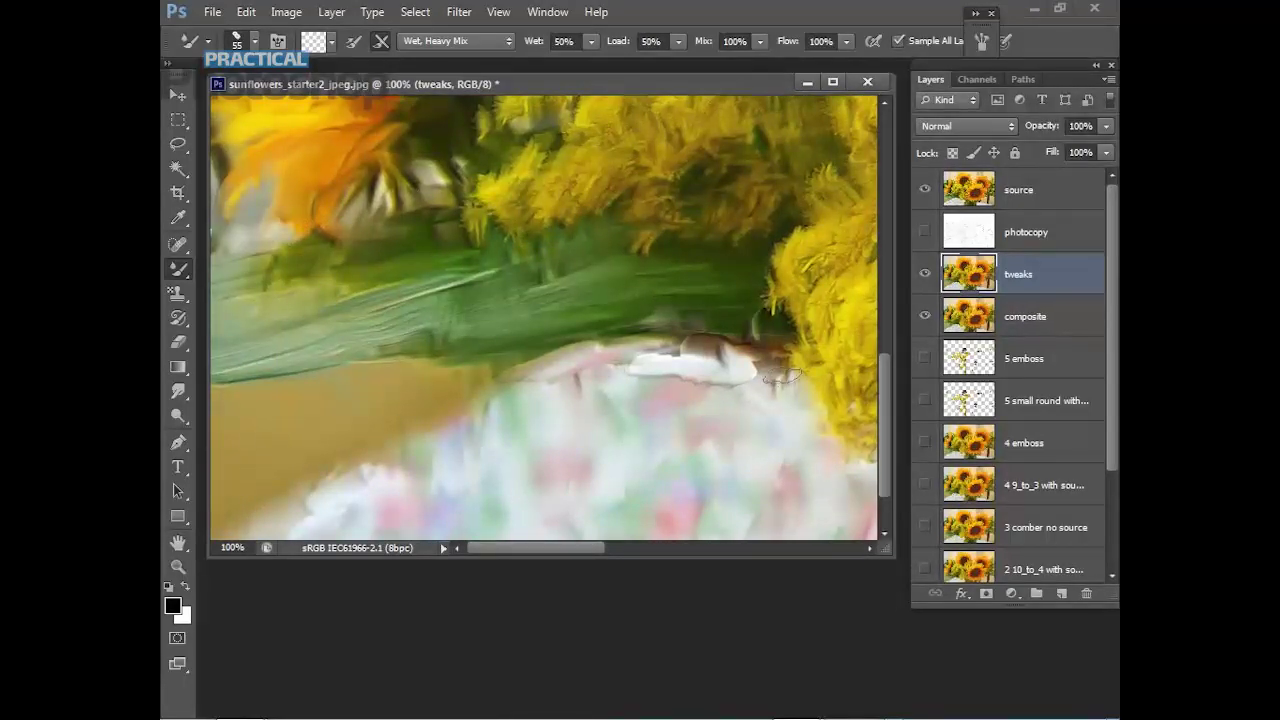
left_click_drag(884, 398, 885, 478)
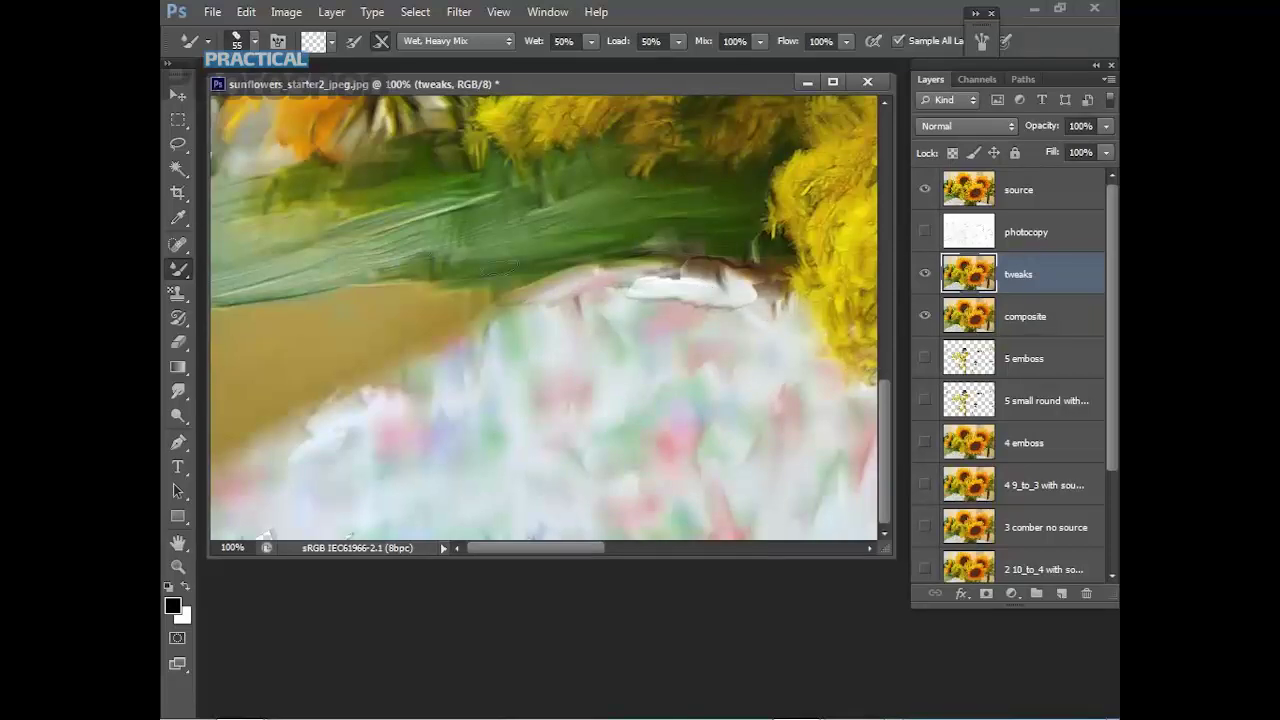
left_click(181, 240)
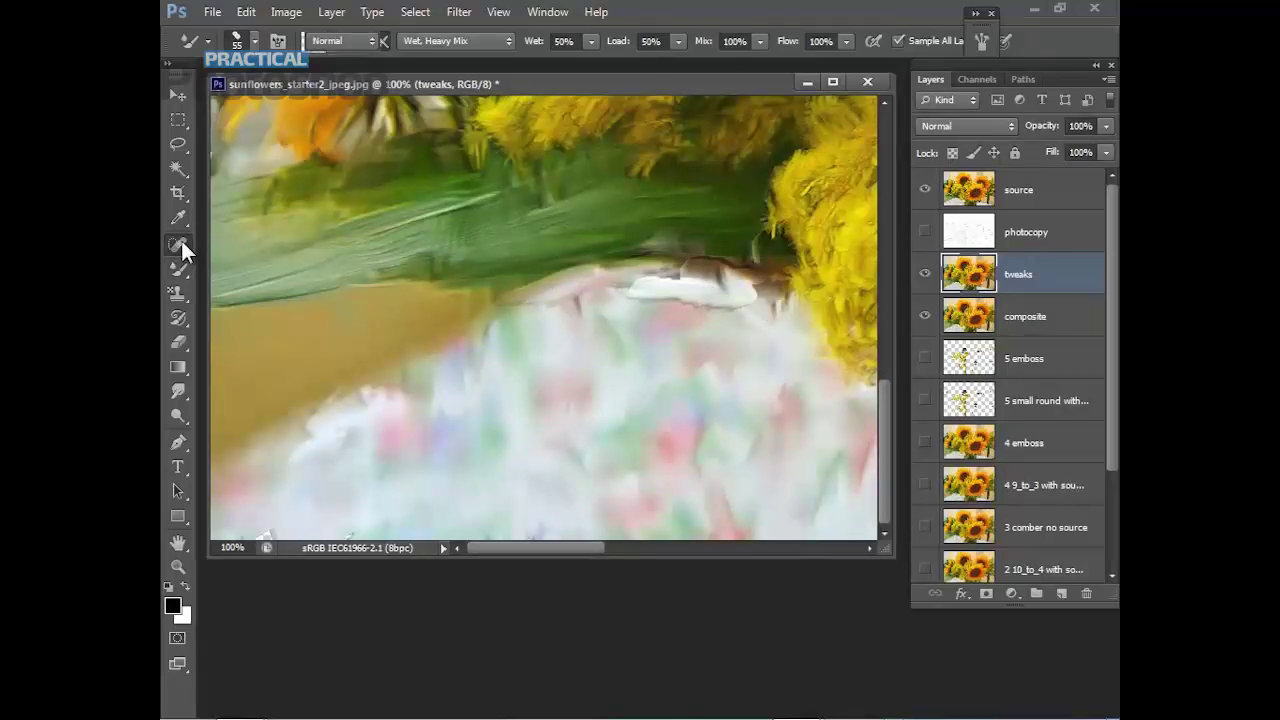
left_click(650, 312)
mouse_move(648, 304)
left_mouse_down()
mouse_move(758, 329)
mouse_move(718, 316)
left_mouse_up()
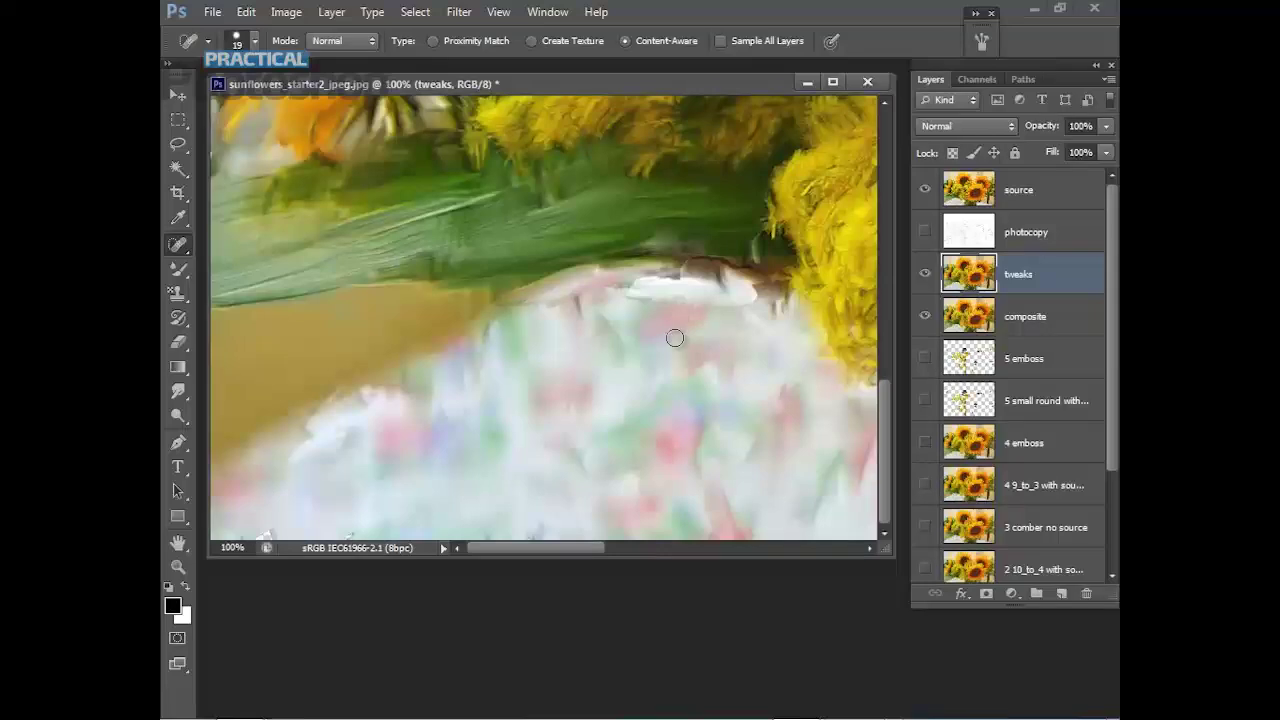
left_click_drag(626, 290, 651, 297)
left_click(732, 294)
mouse_move(815, 284)
left_mouse_down()
mouse_move(798, 290)
mouse_move(806, 300)
left_mouse_up()
left_click_drag(838, 306, 834, 318)
left_click_drag(883, 395, 891, 166)
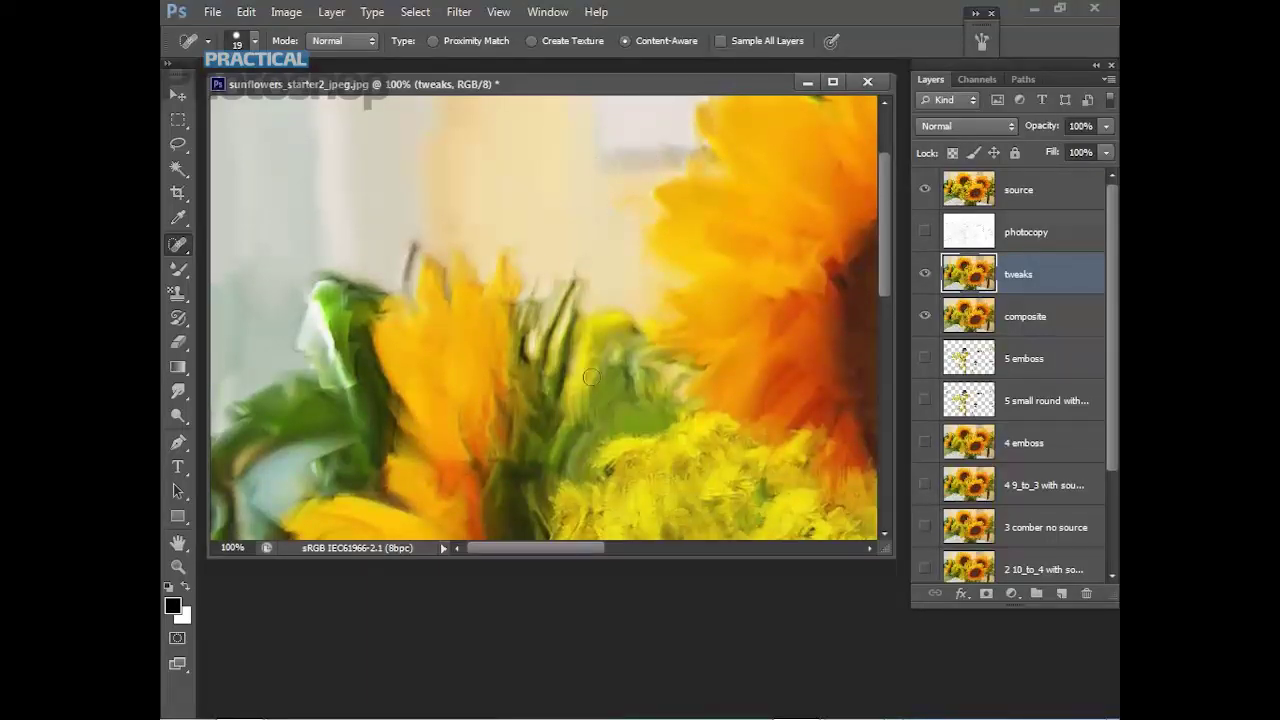
mouse_move(322, 304)
left_mouse_down()
mouse_move(304, 345)
mouse_move(310, 372)
left_mouse_up()
Show the "photocopy" layer and erase its harsh dark lines in the pale gap between the sunflowers at 74% eraser opacity.
left_click_drag(883, 272, 884, 402)
left_click_drag(579, 548, 700, 569)
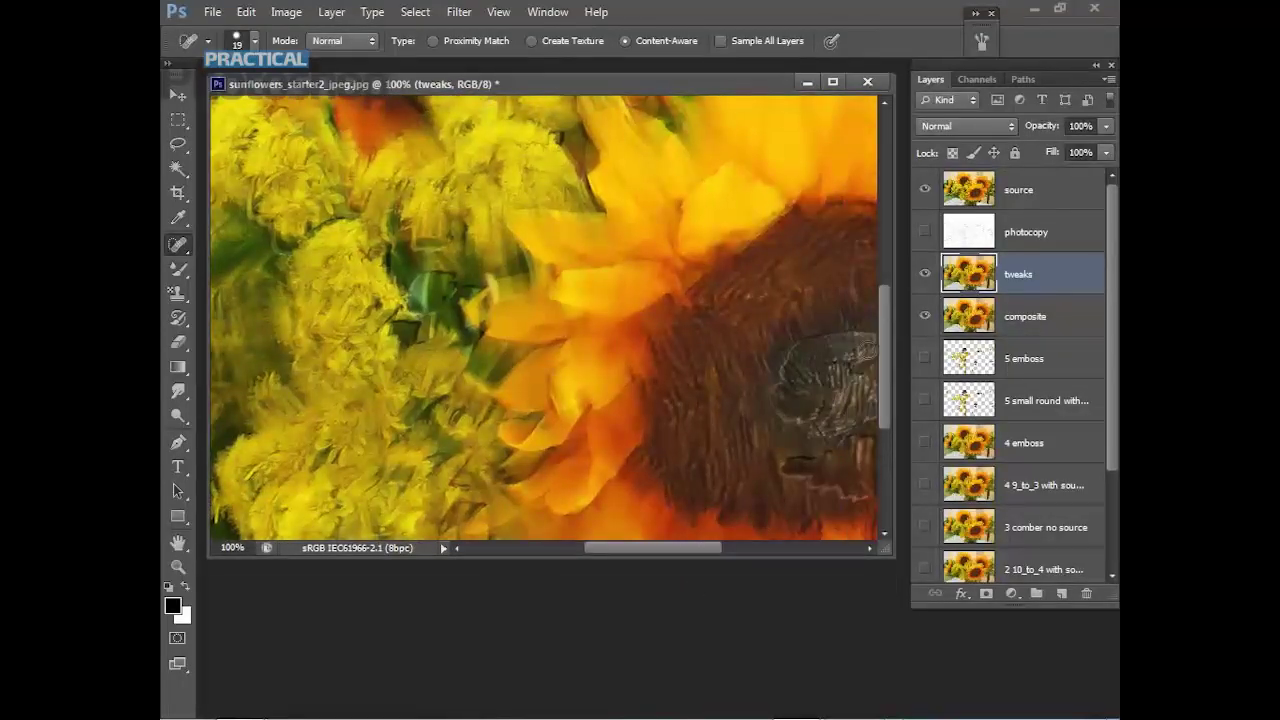
left_click_drag(881, 338, 886, 232)
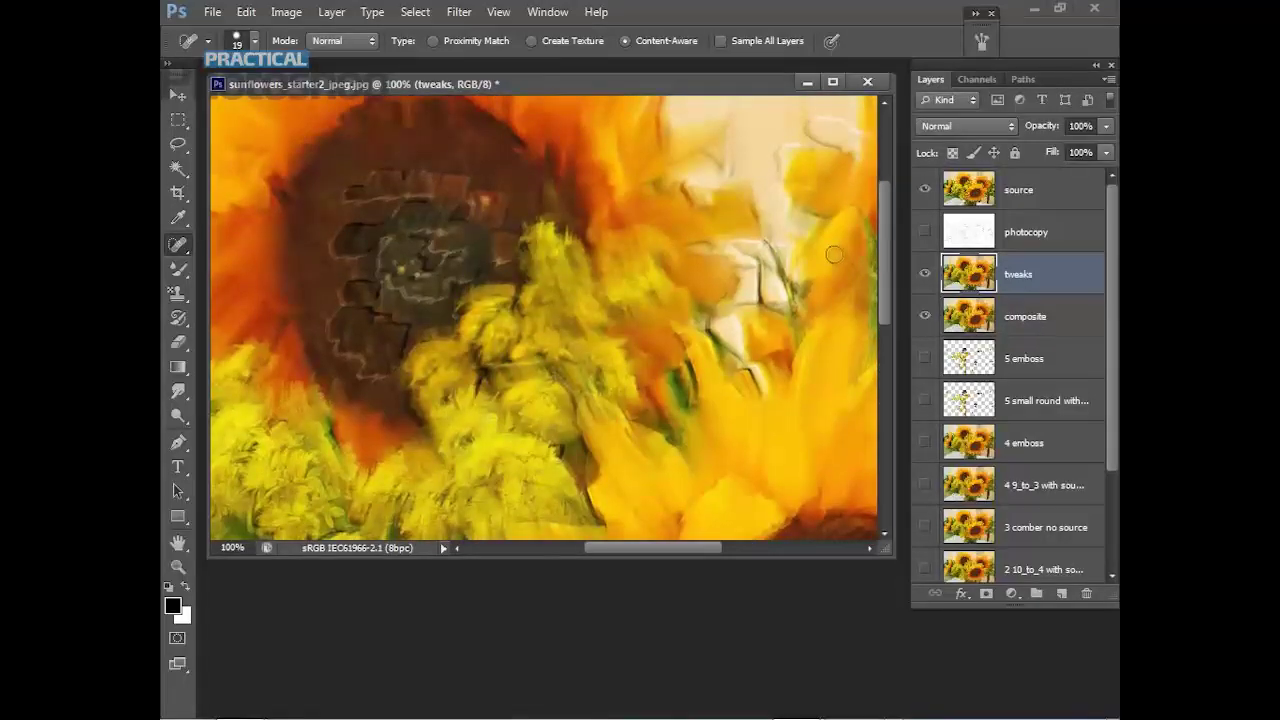
left_click(924, 231)
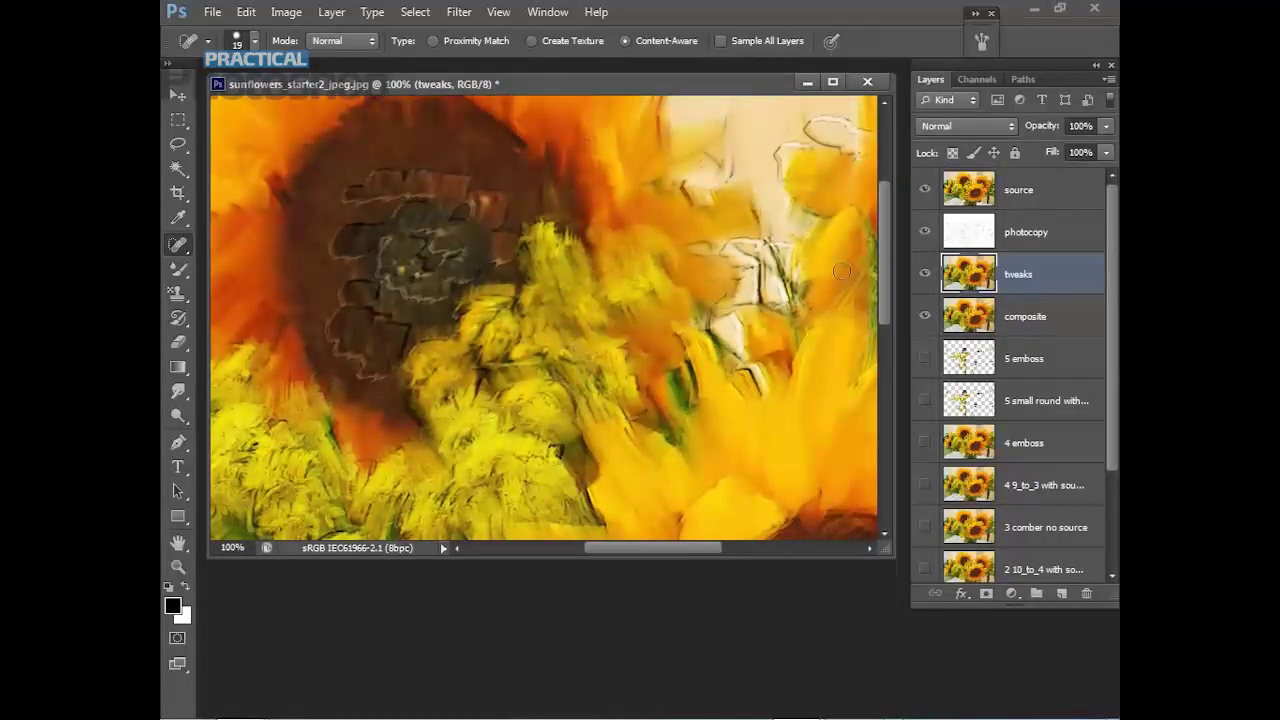
left_click(1000, 242)
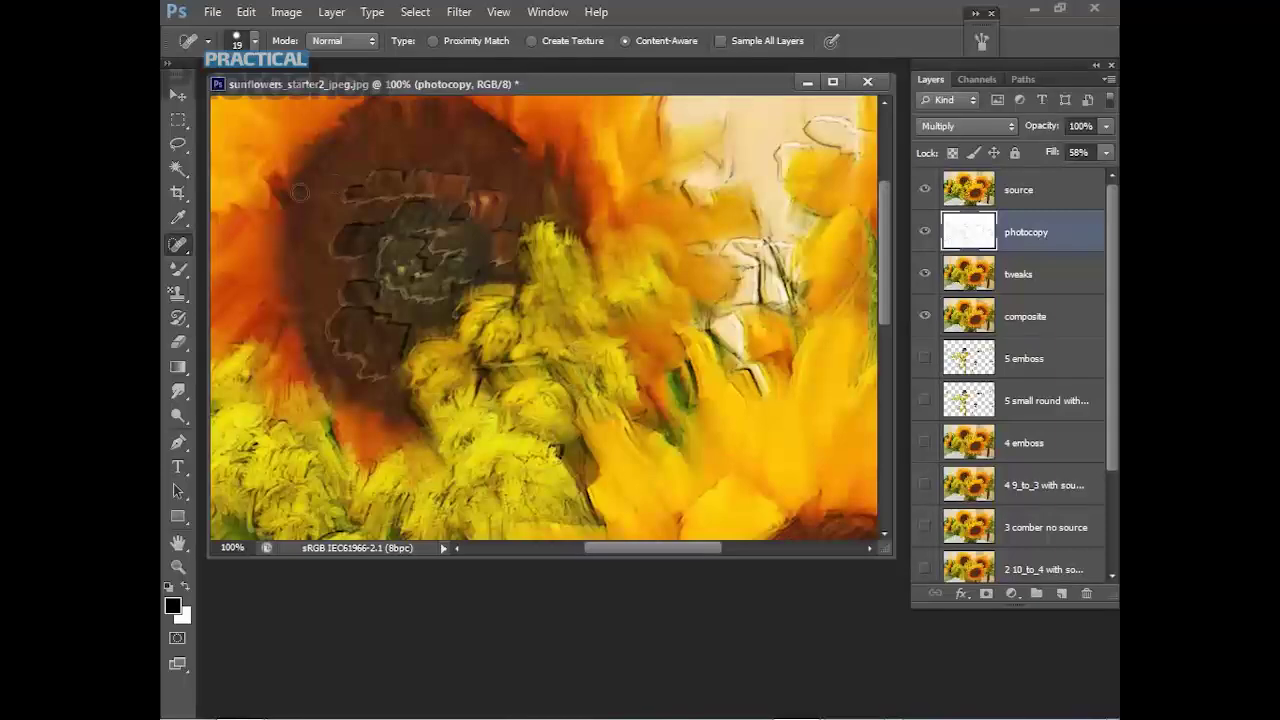
left_click(179, 340)
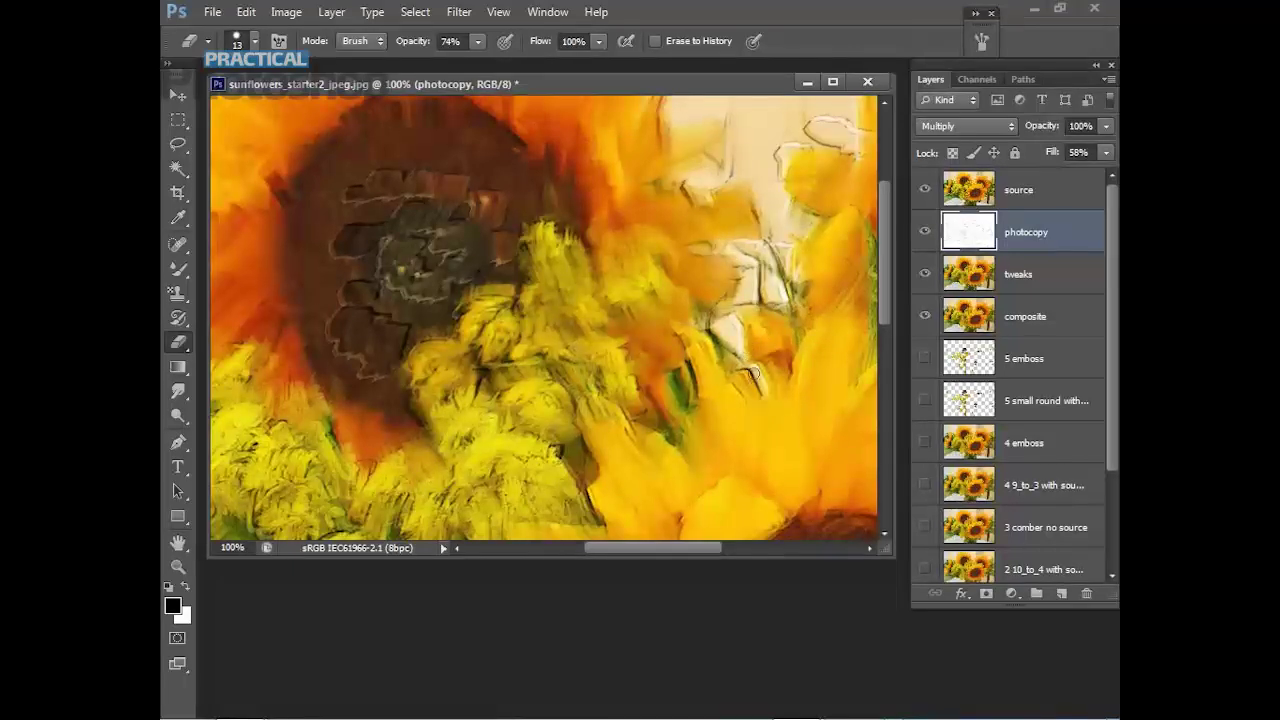
Hide the "source" layer and compare the whole painting with the "photocopy" layer, leaving that layer visible.
scroll(870, 280, "up", 5)
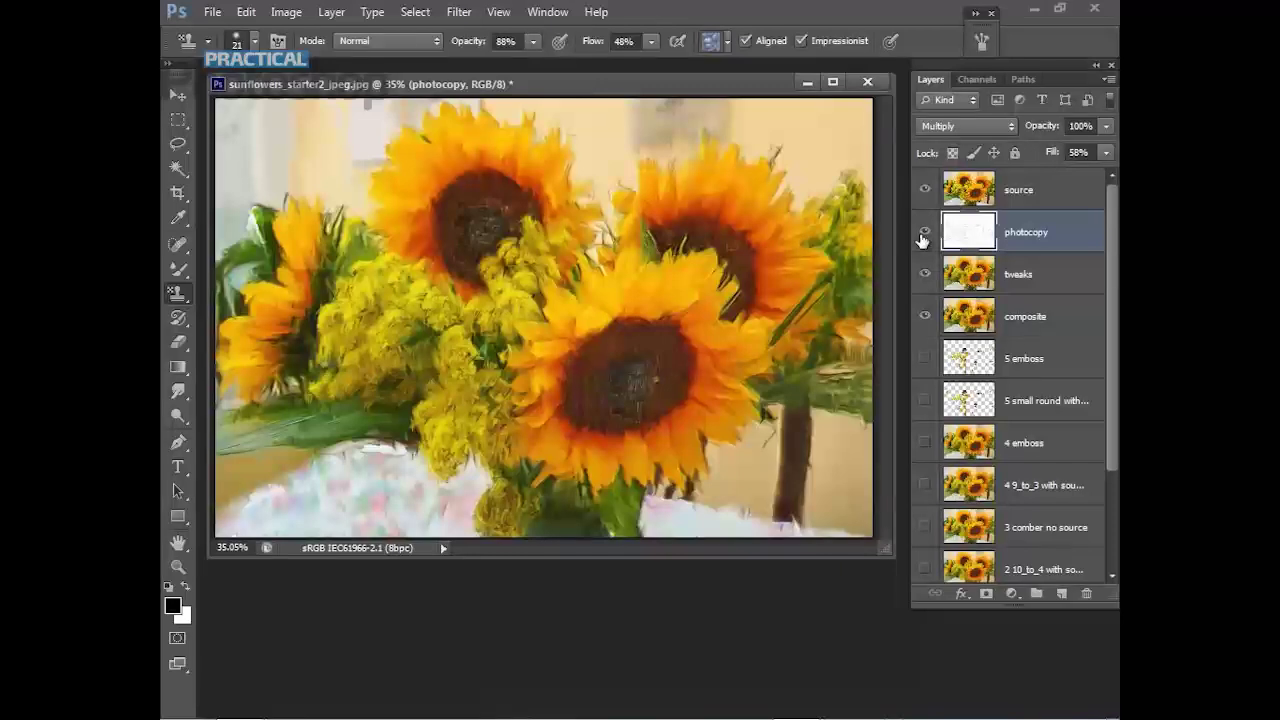
left_click(925, 189)
left_click(926, 230)
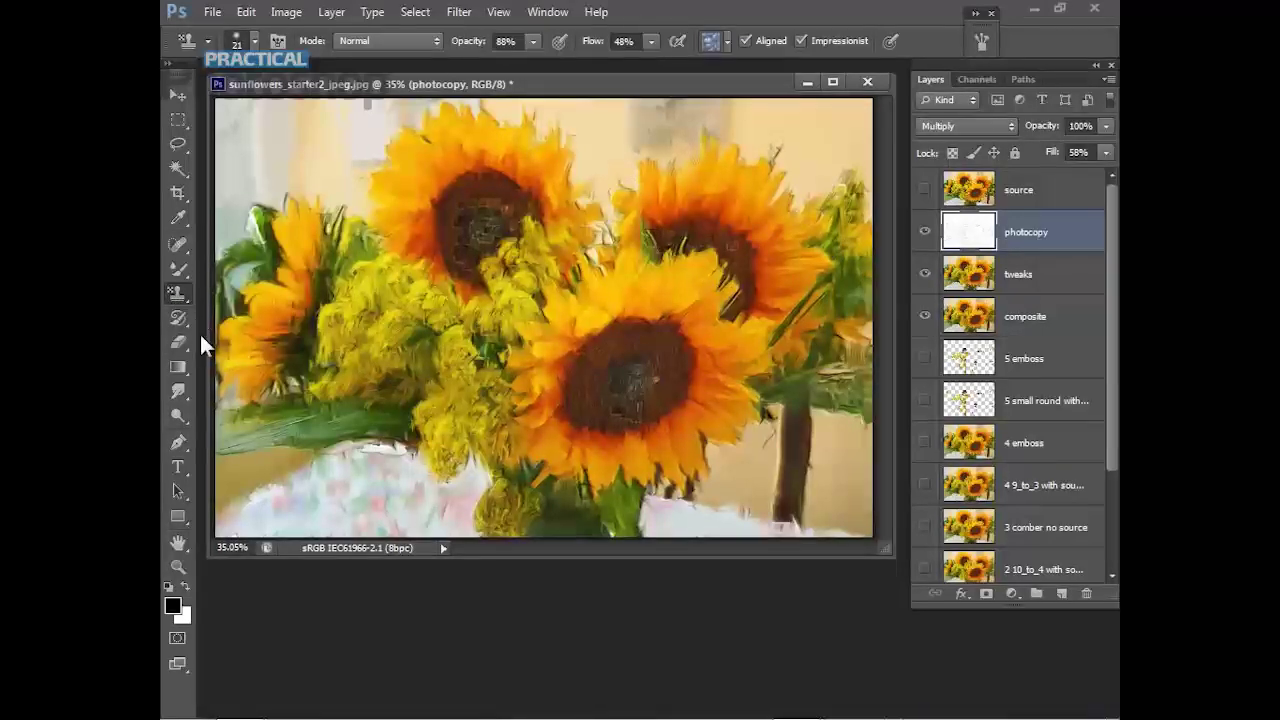
Load the Artist Surfaces pattern set for the Pattern Stamp tool and view the whole painting.
left_click(716, 40)
left_click(886, 73)
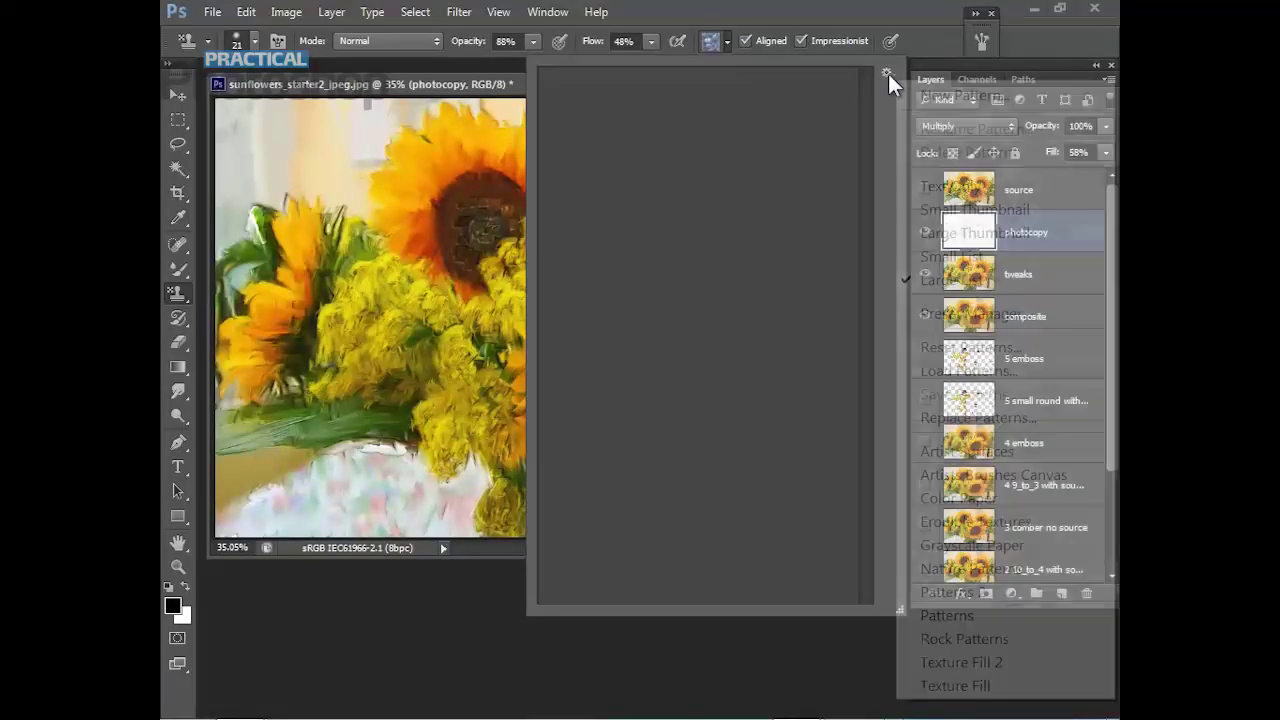
left_click(938, 452)
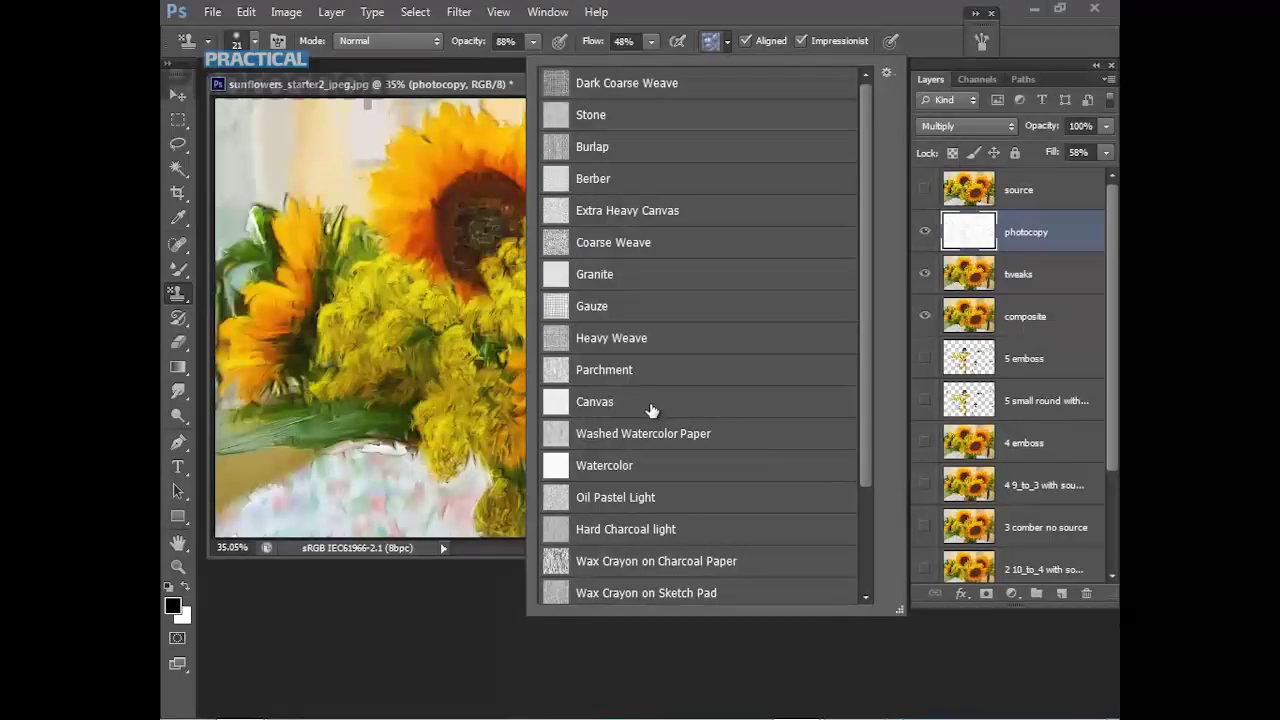
left_click(636, 650)
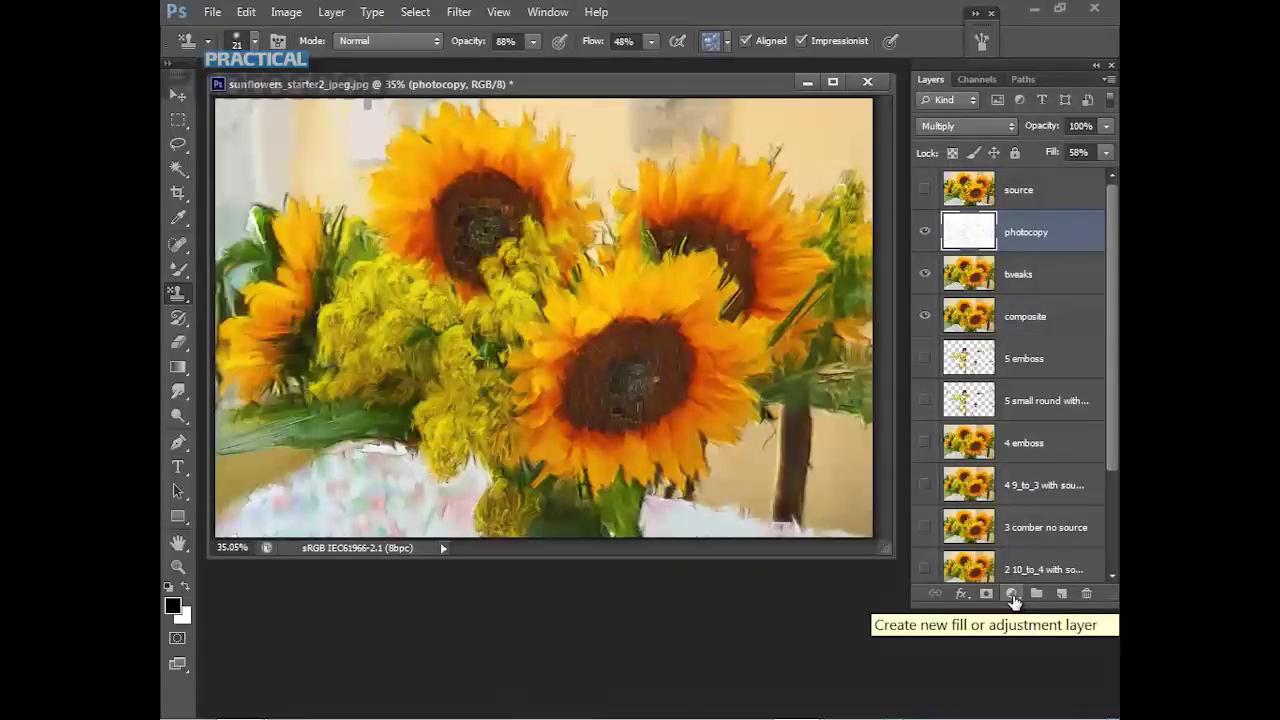
key("ctrl+minus")
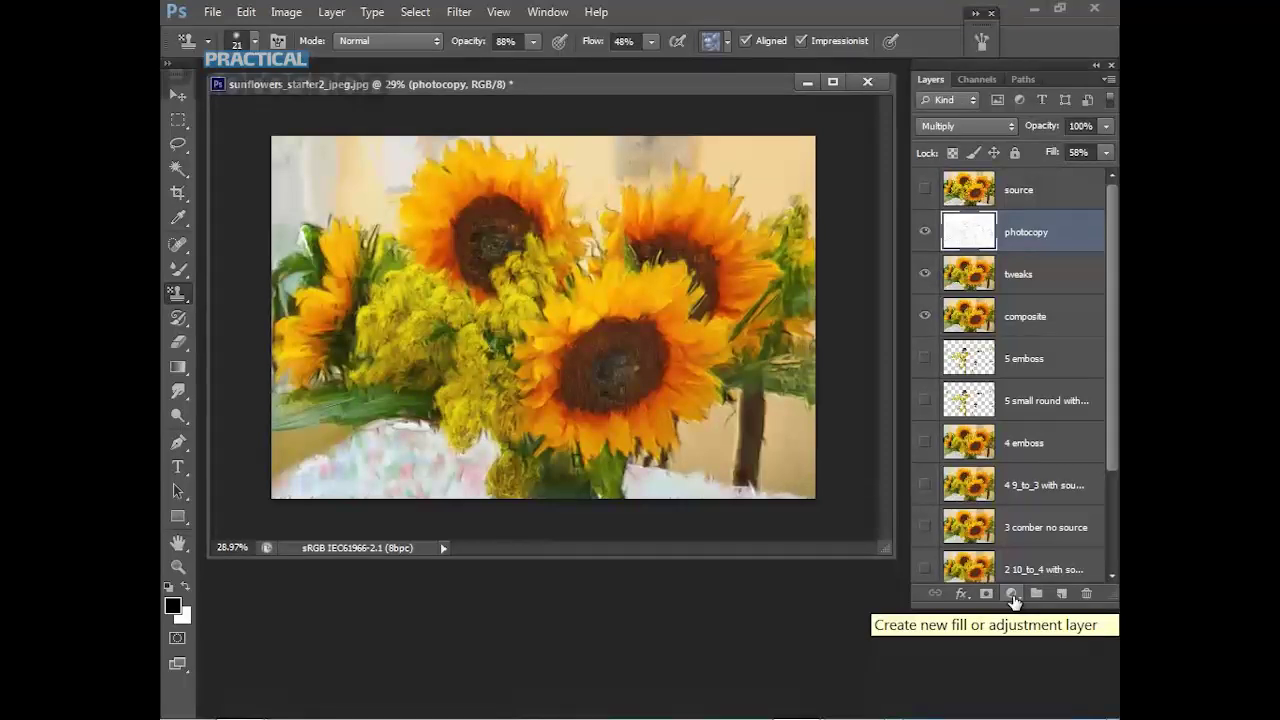
Add a Pattern fill layer above the "photocopy" layer using the Canvas pattern, with its scale raised slightly above 100%.
left_click(1012, 595)
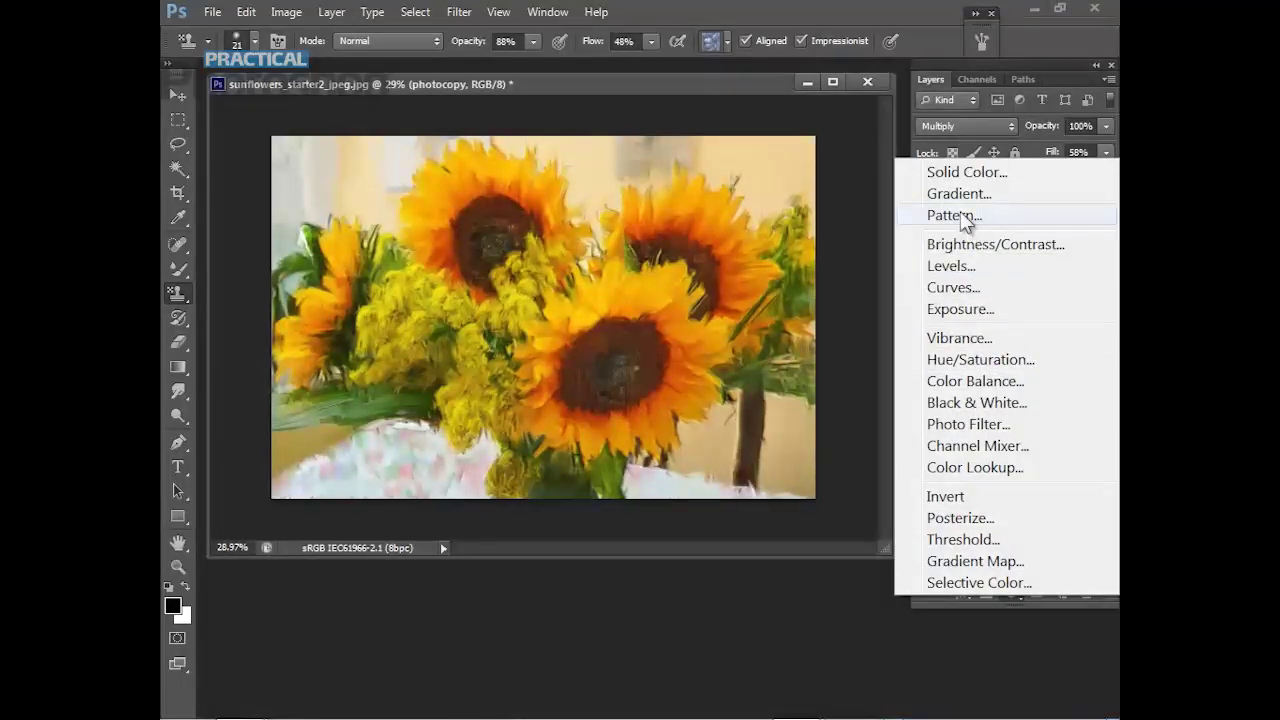
left_click(955, 215)
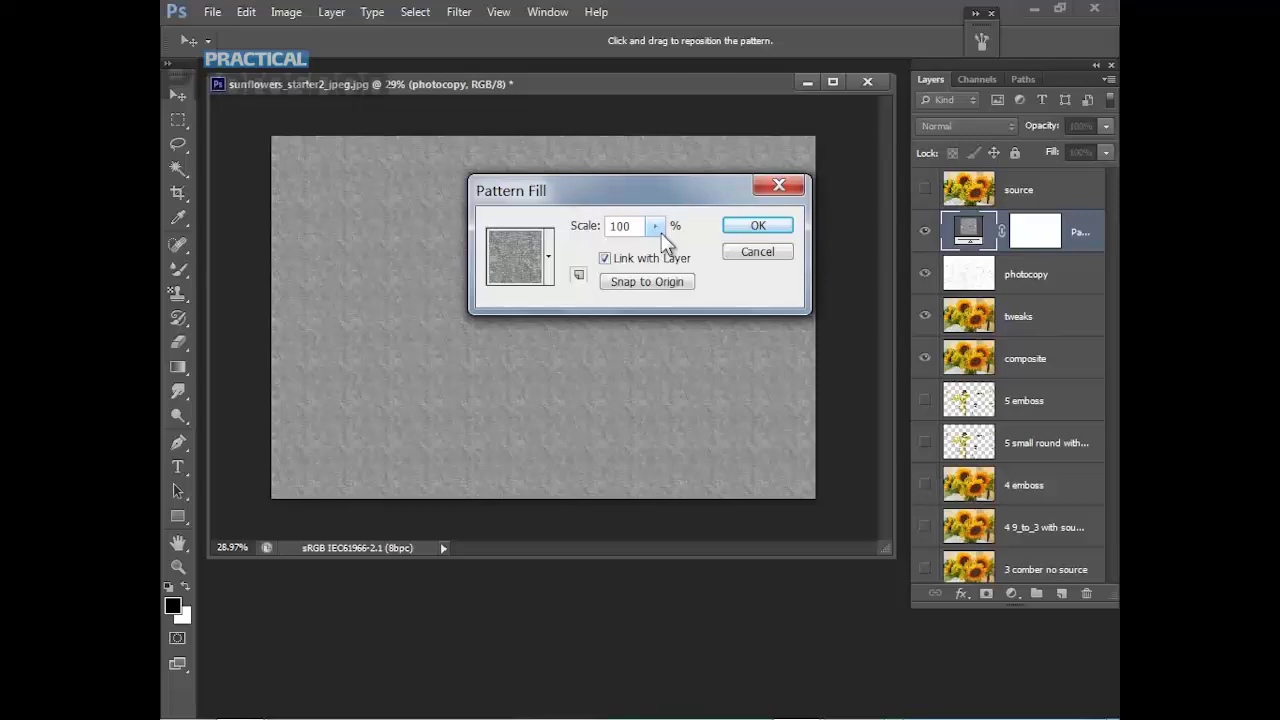
left_click(541, 259)
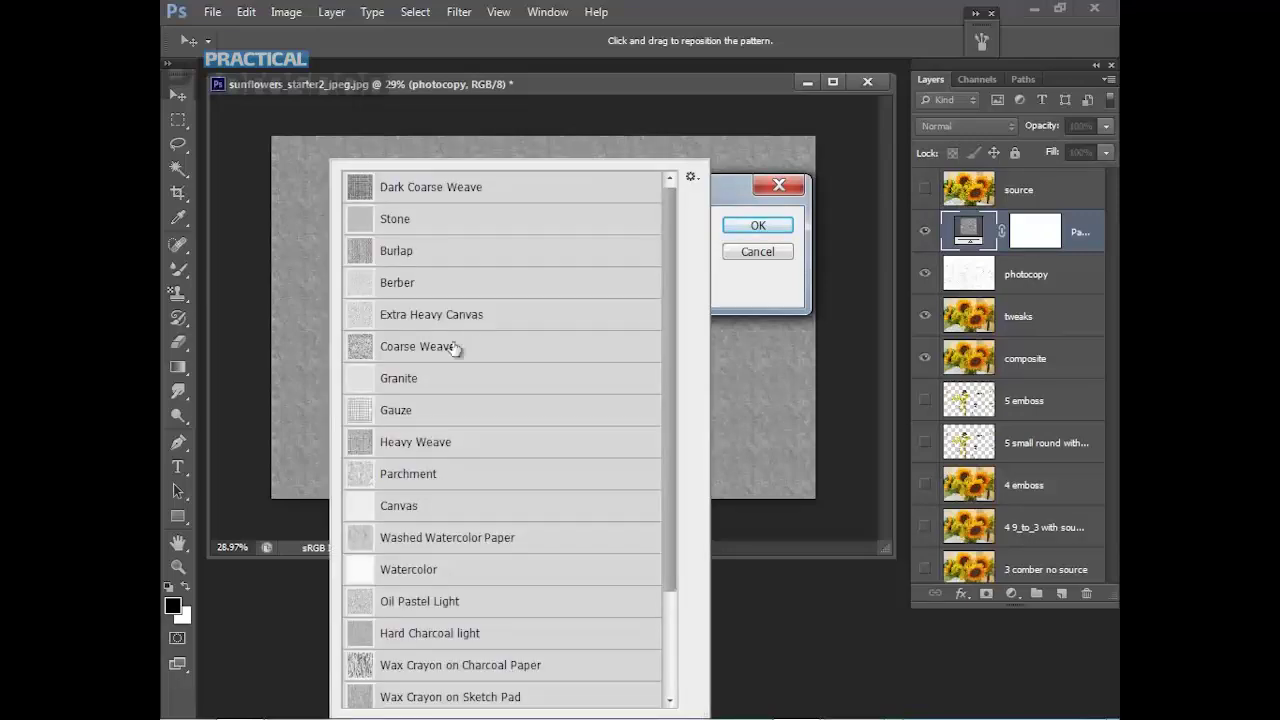
left_click(422, 512)
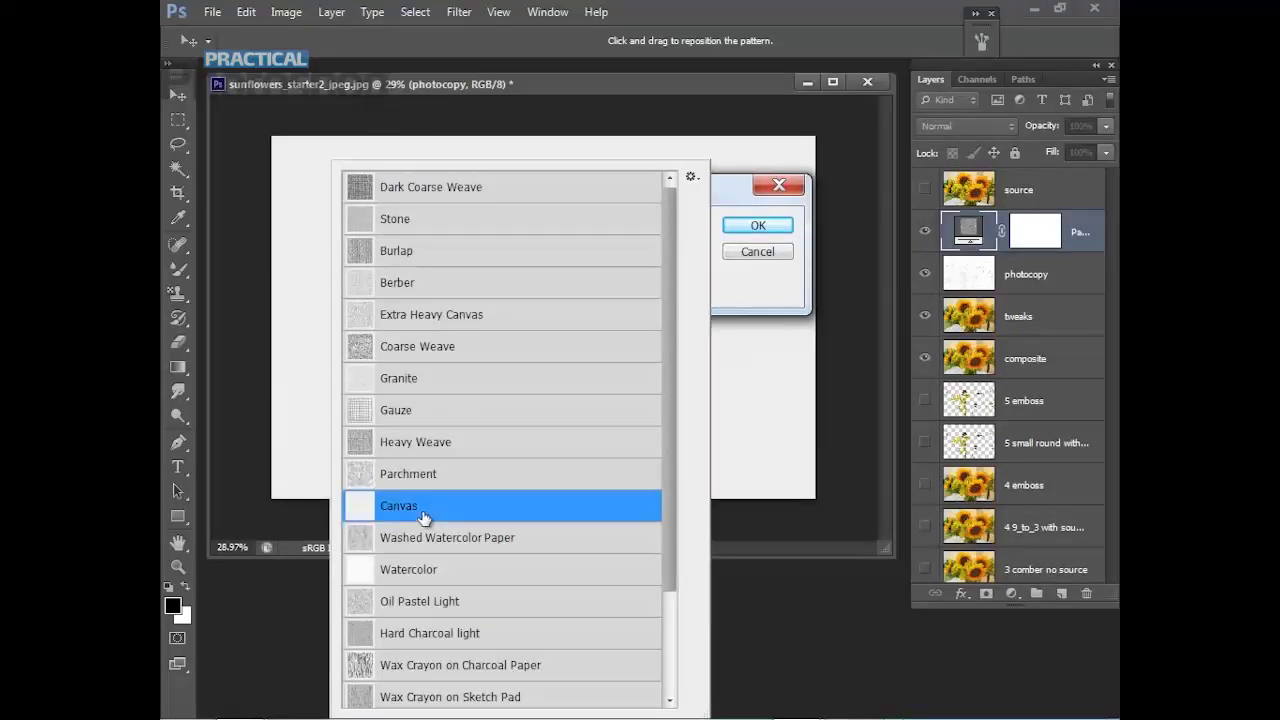
left_click(810, 575)
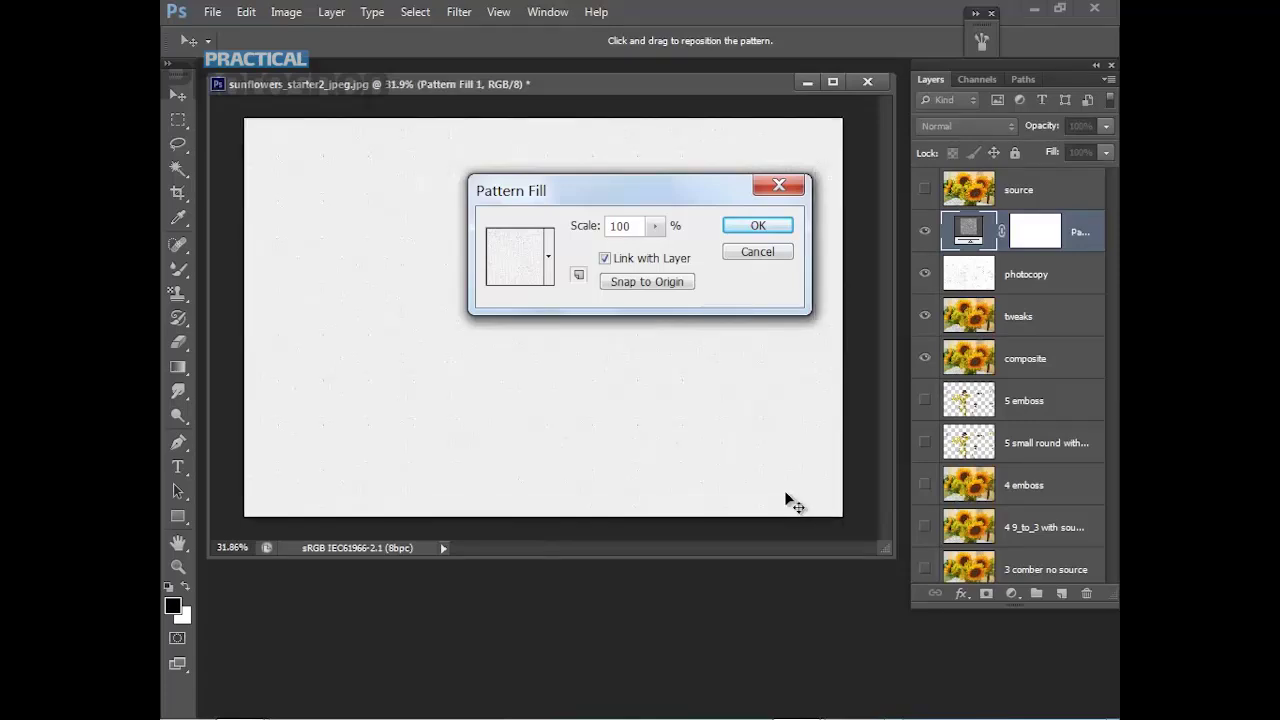
scroll(785, 500, "up", 1)
left_click(655, 226)
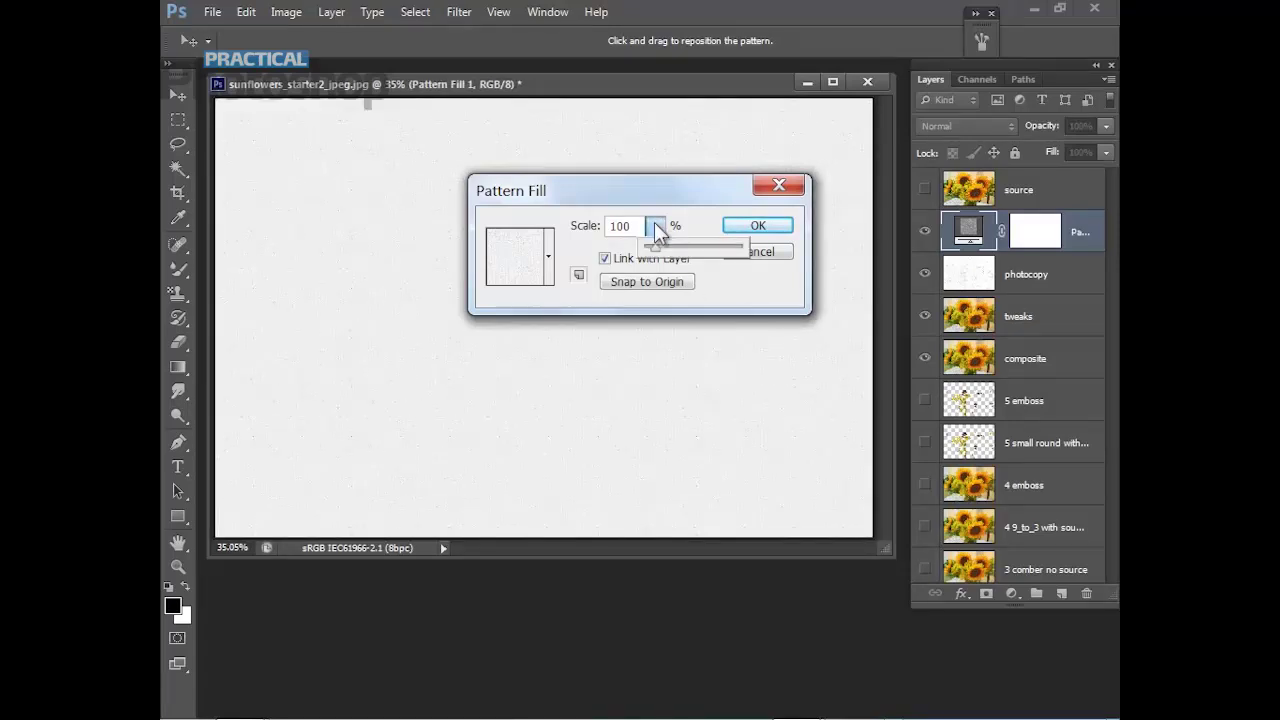
left_click_drag(659, 250, 665, 250)
left_click(758, 227)
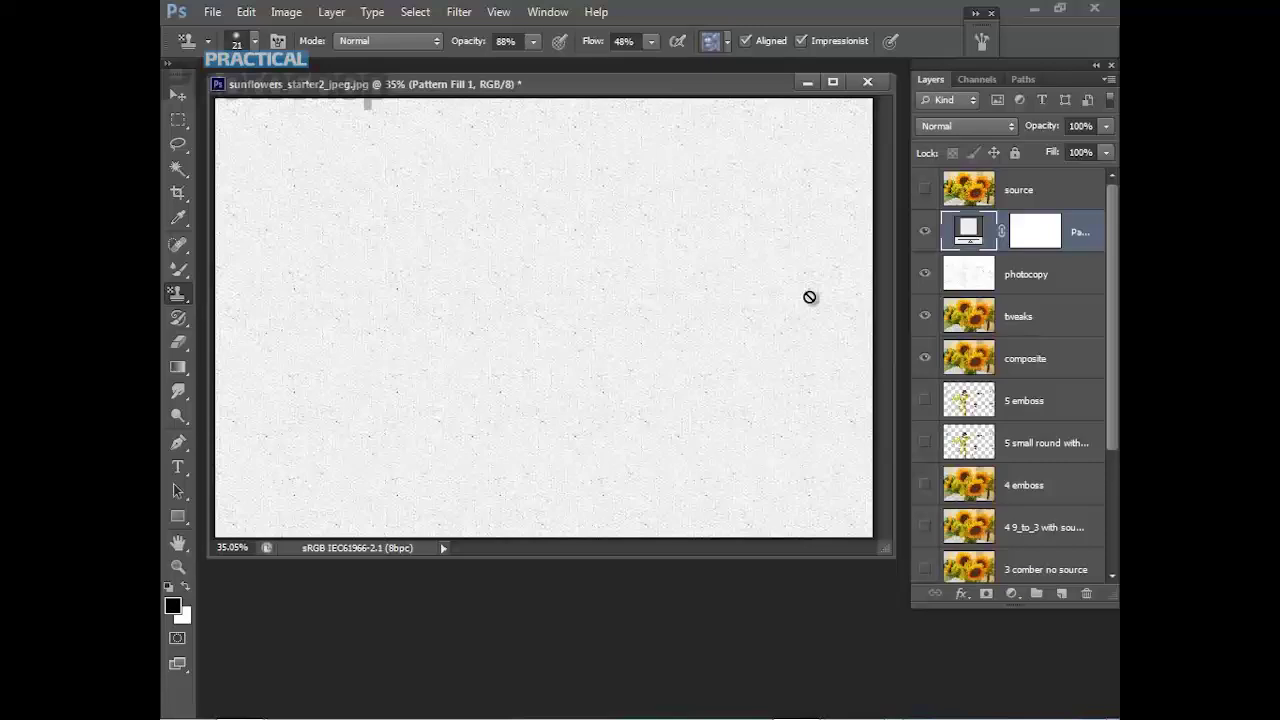
Rasterize the canvas pattern fill and sharpen it with Unsharp Mask at amount 54%, radius 2.4 pixels and threshold 0.
scroll(800, 283, "up", 1)
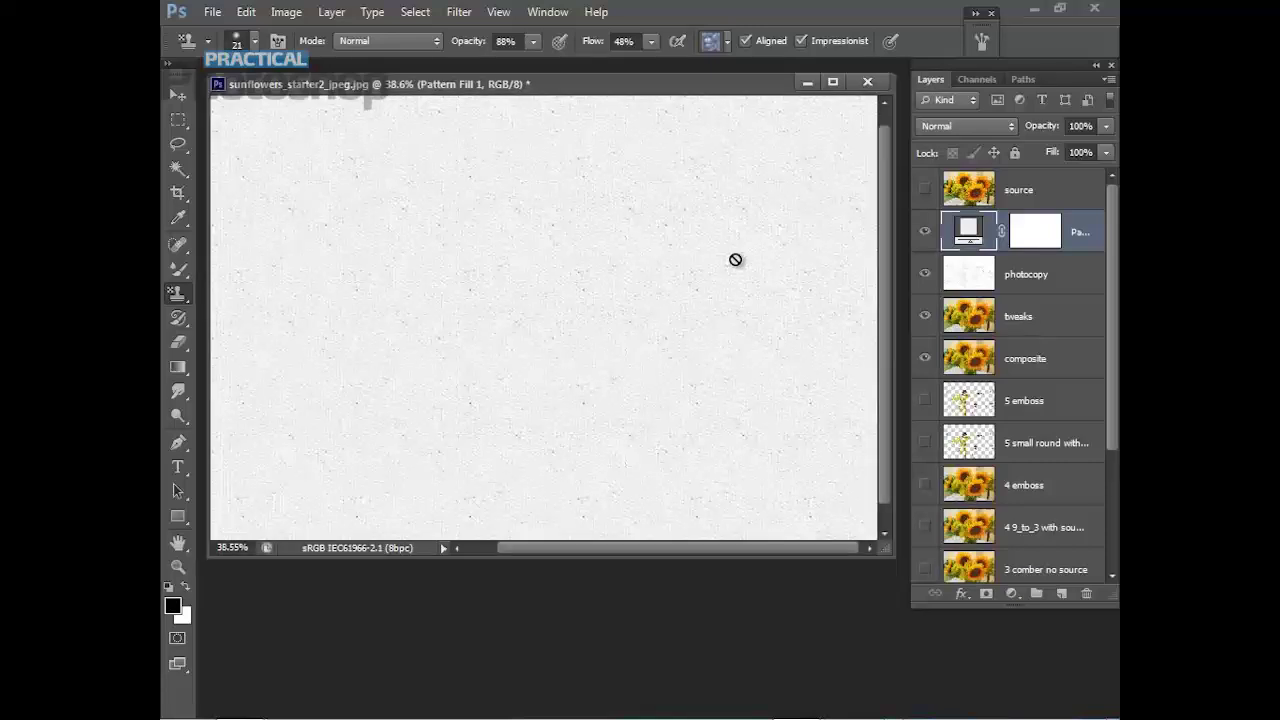
left_click(459, 12)
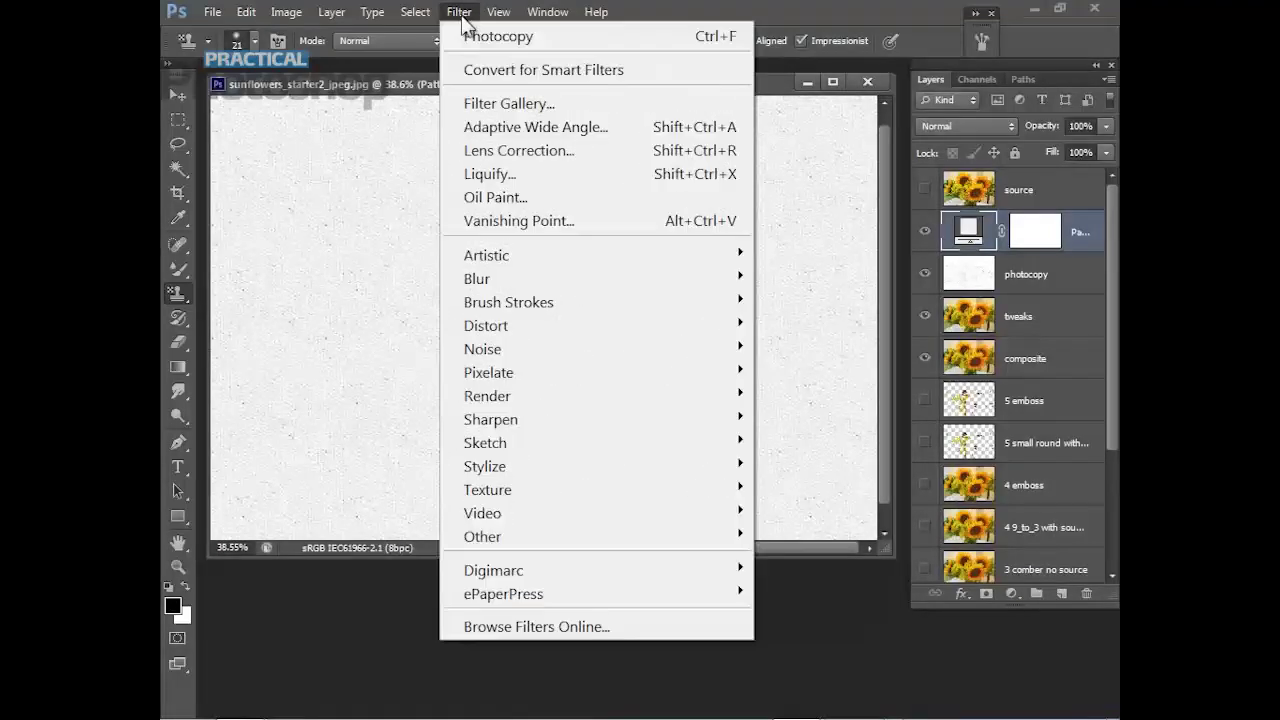
mouse_move(580, 420)
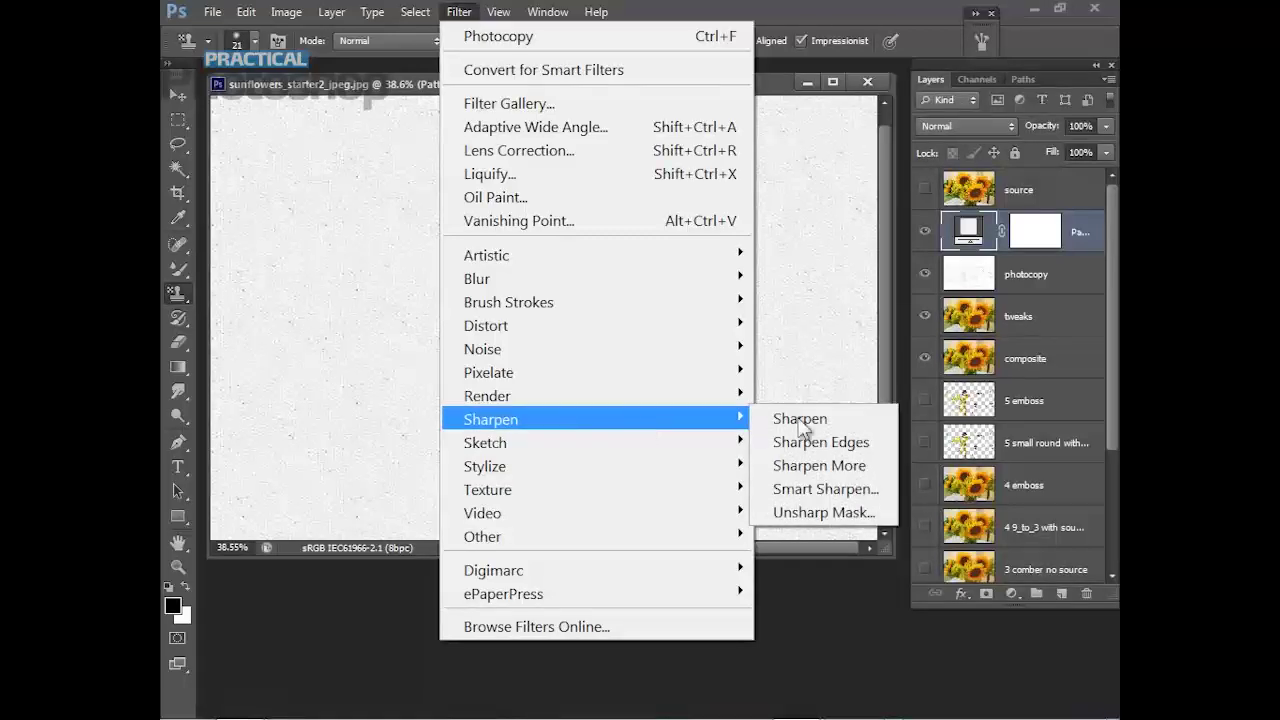
left_click(831, 509)
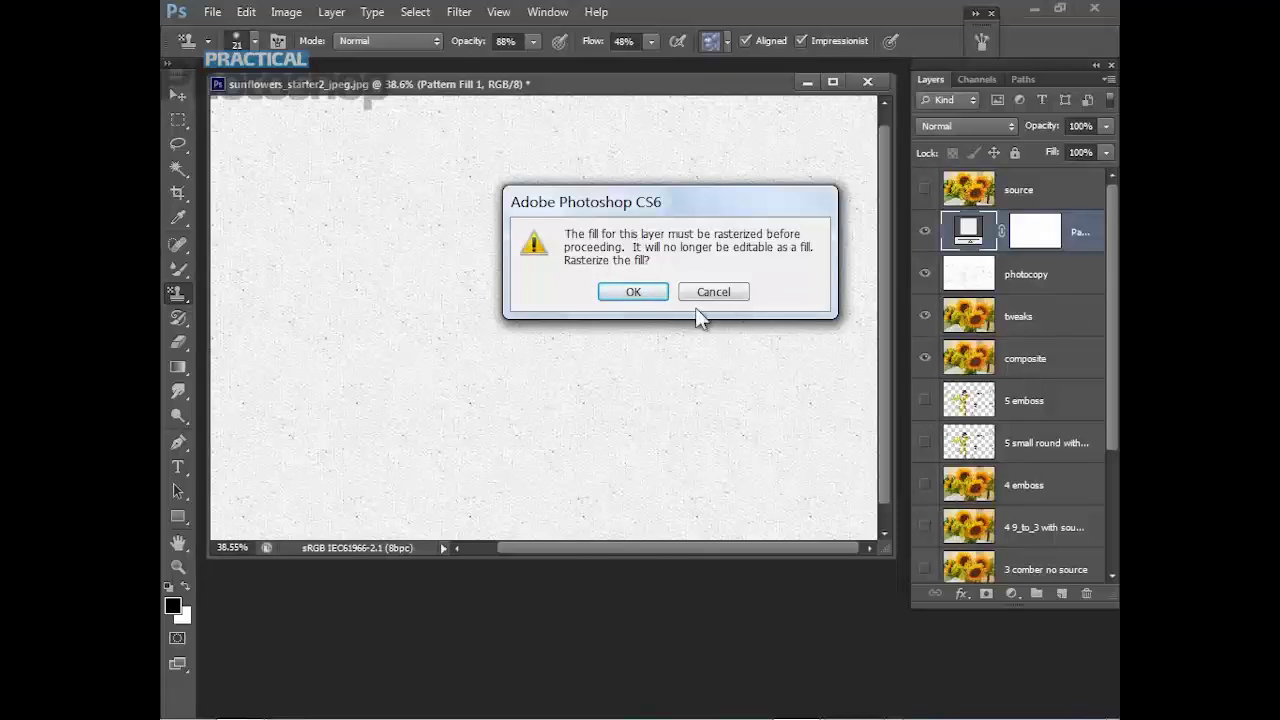
left_click(656, 293)
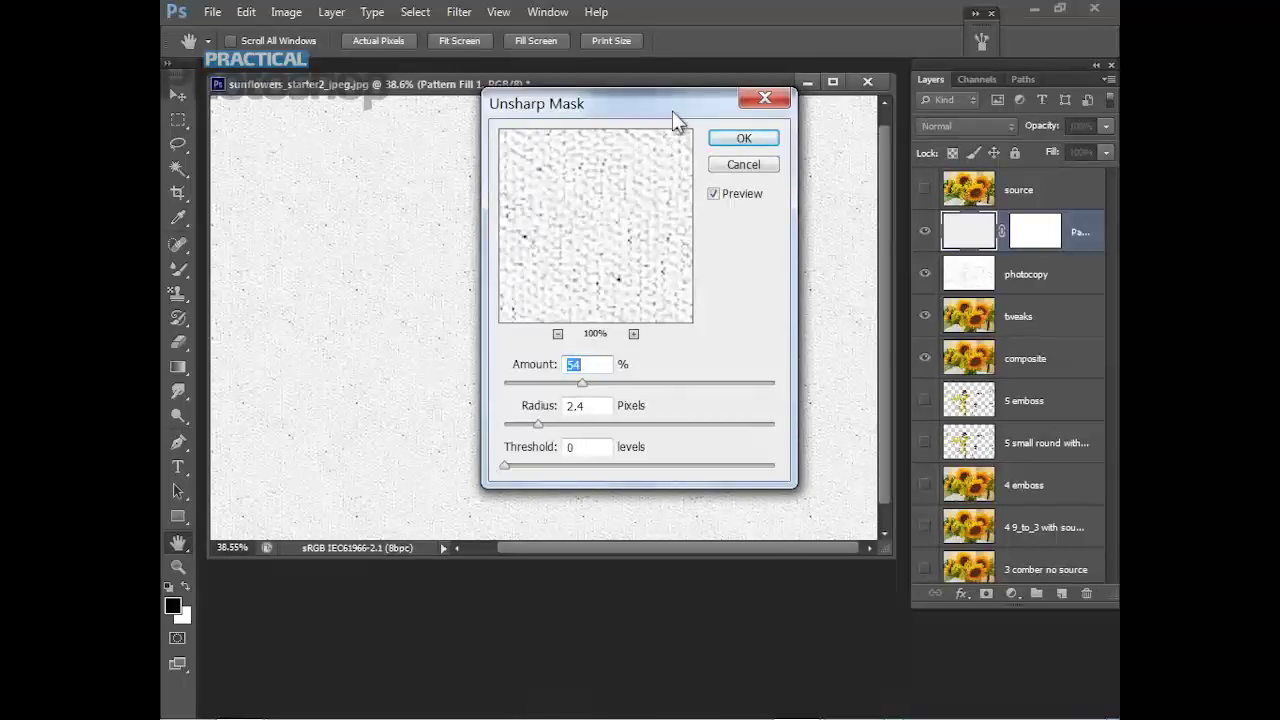
left_click_drag(672, 110, 700, 124)
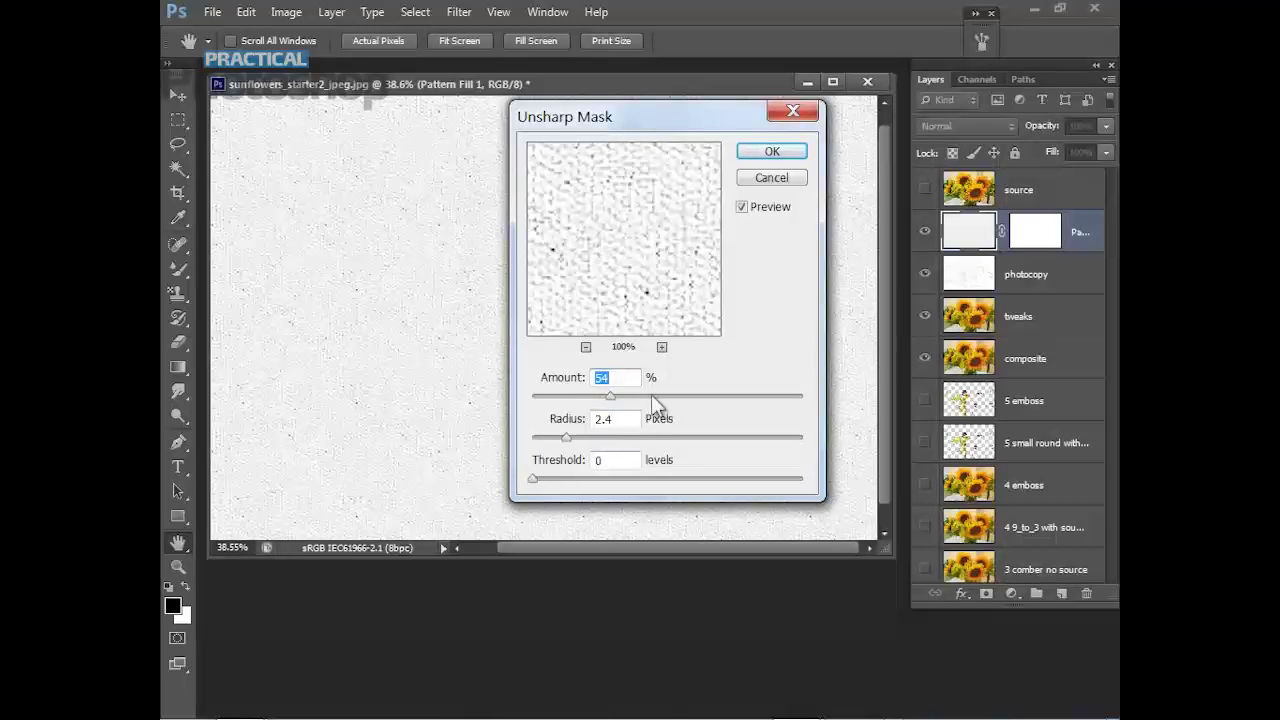
left_click(777, 155)
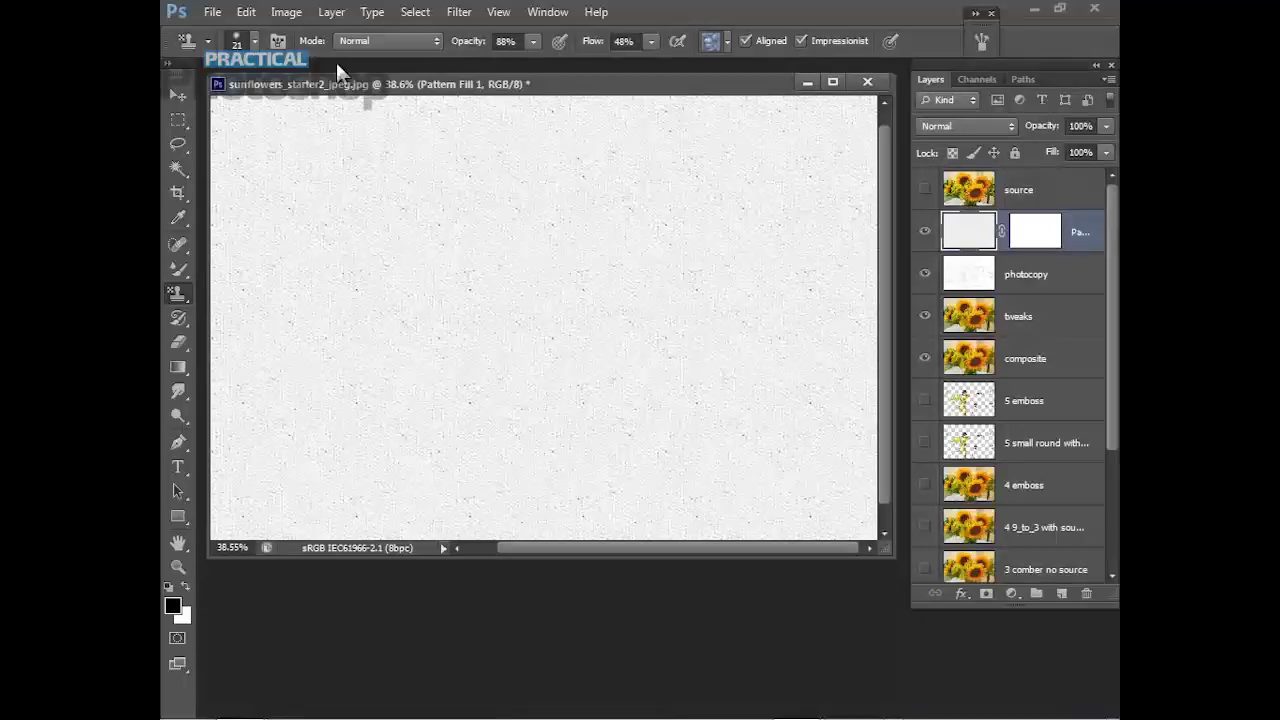
Invert the tones of the sharpened canvas pattern layer.
left_click(285, 22)
mouse_move(310, 72)
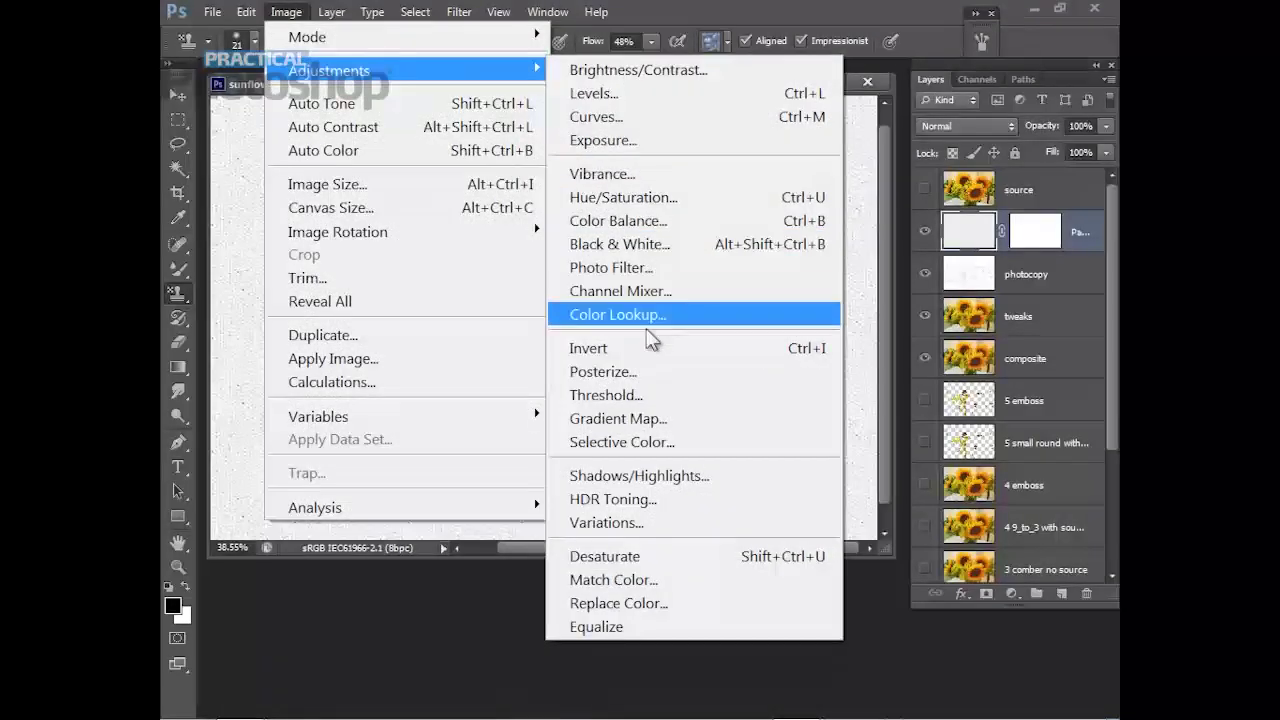
left_click(612, 349)
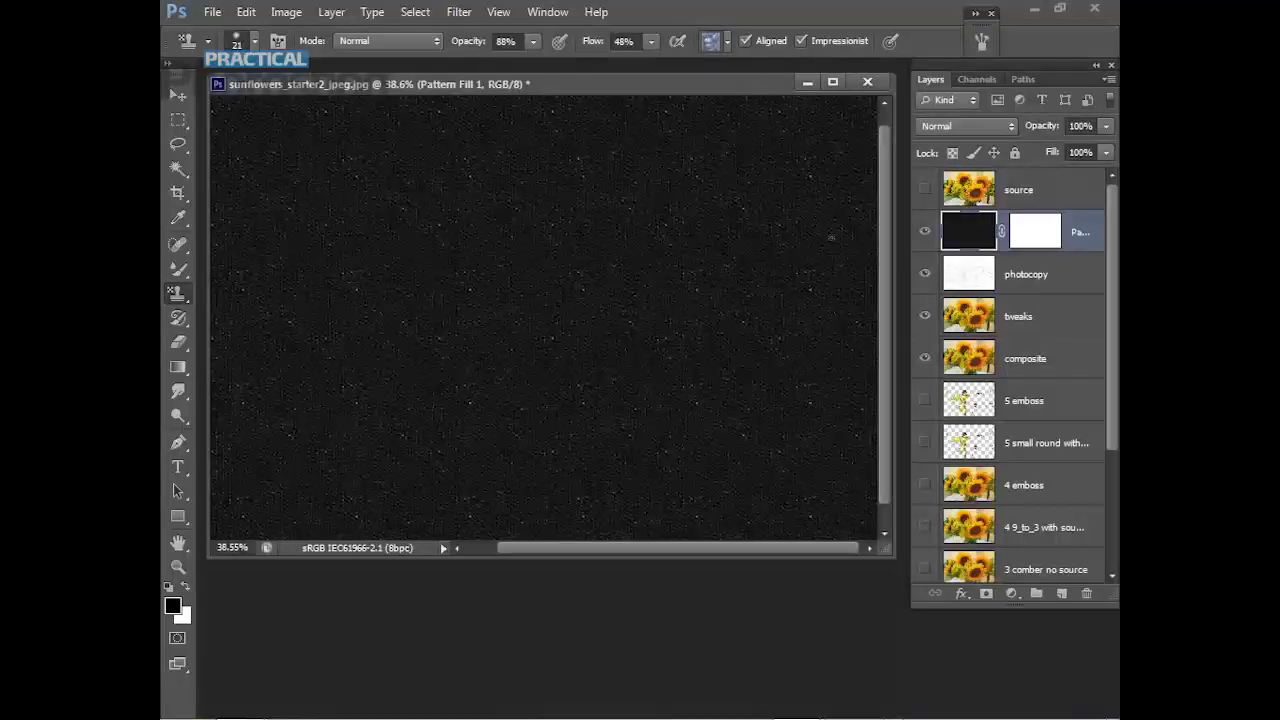
Set the inverted pattern layer's blend mode to Color Dodge and its fill to 72%.
scroll(835, 235, "up", 2)
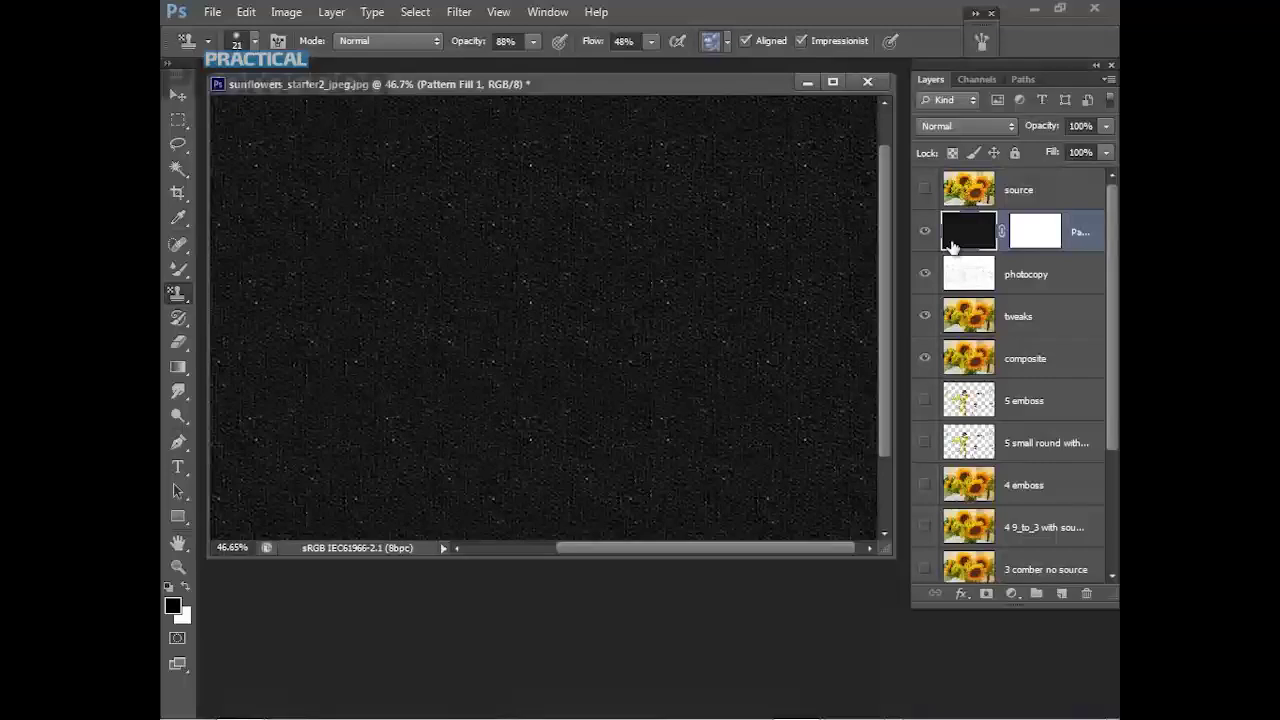
left_click(977, 128)
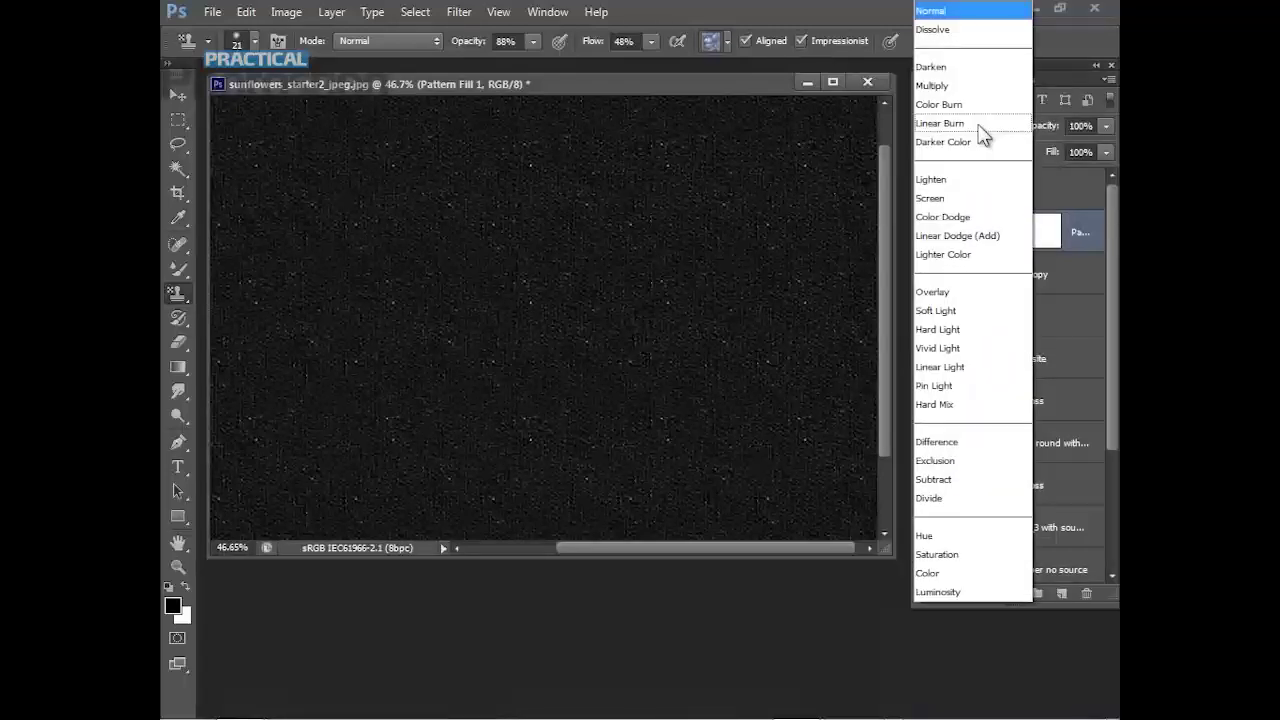
left_click(970, 220)
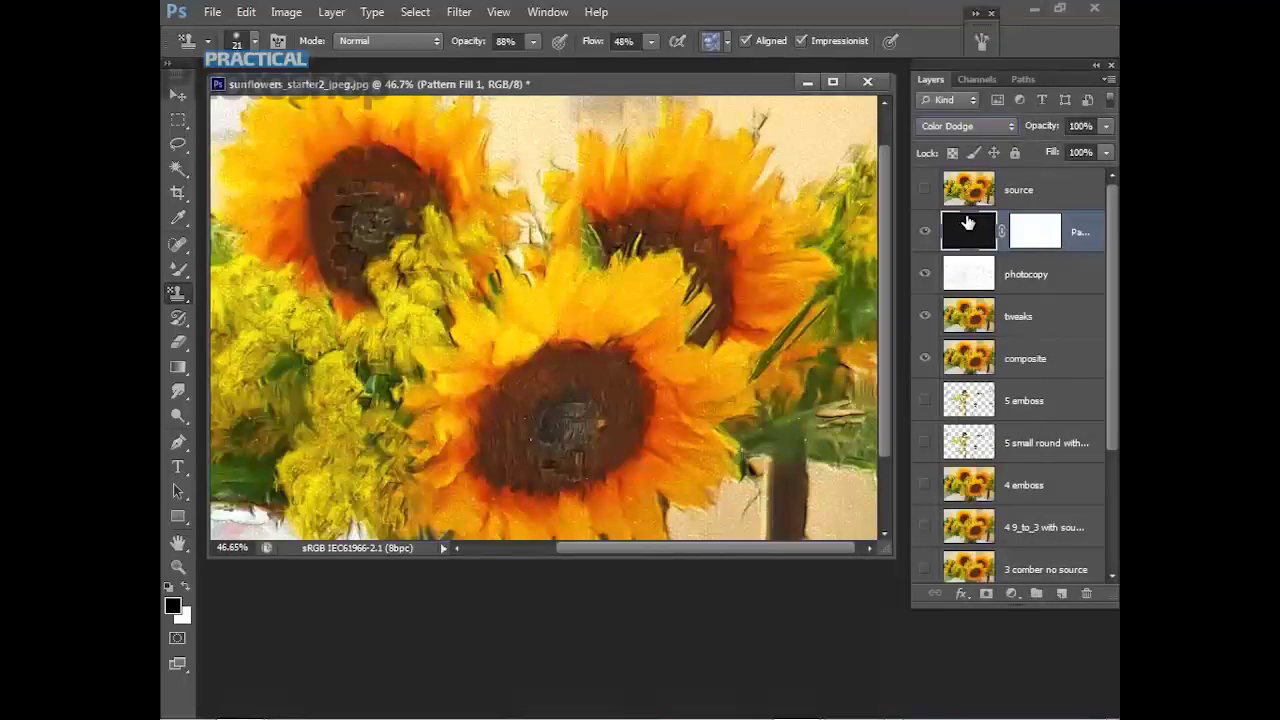
left_click(1106, 152)
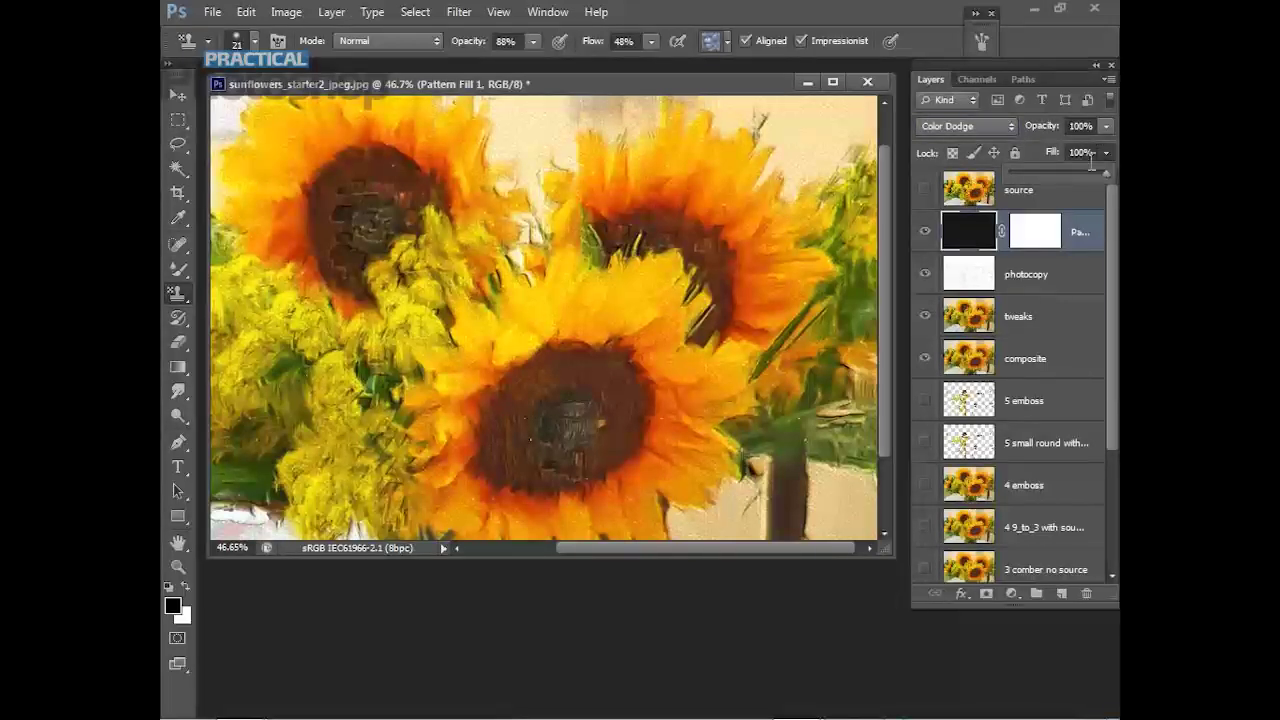
left_click(1035, 172)
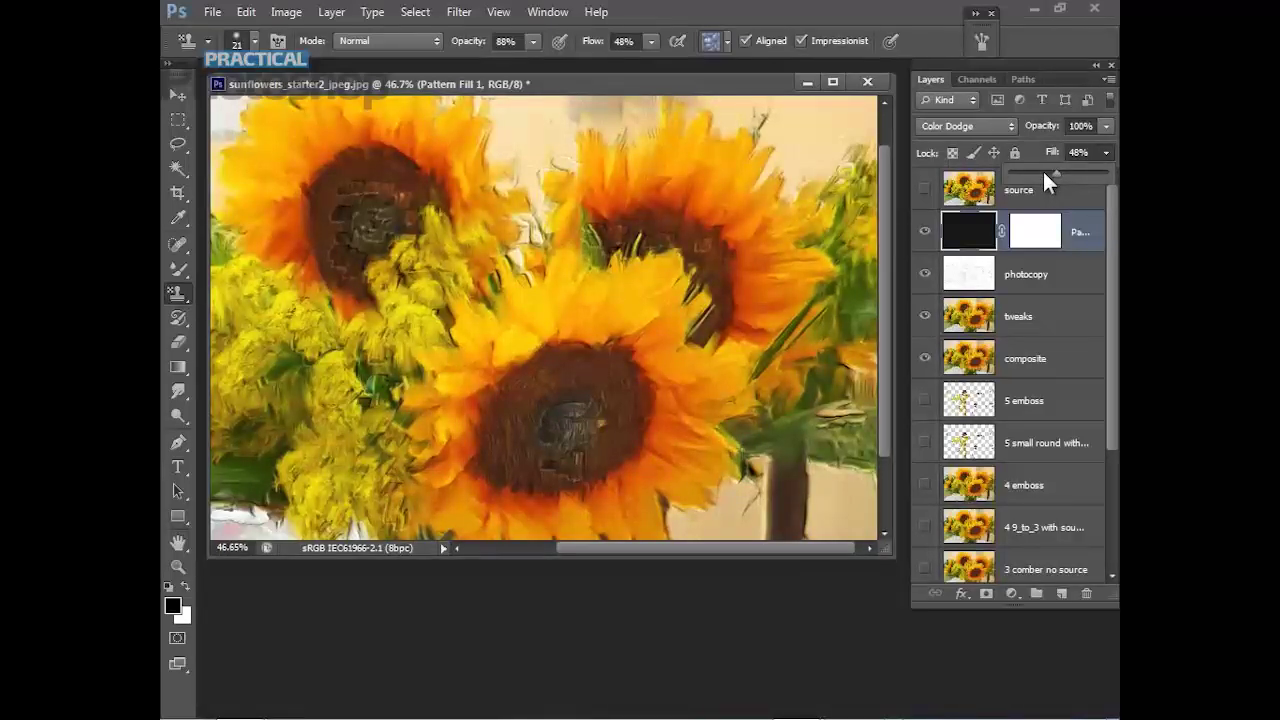
left_click(1077, 234)
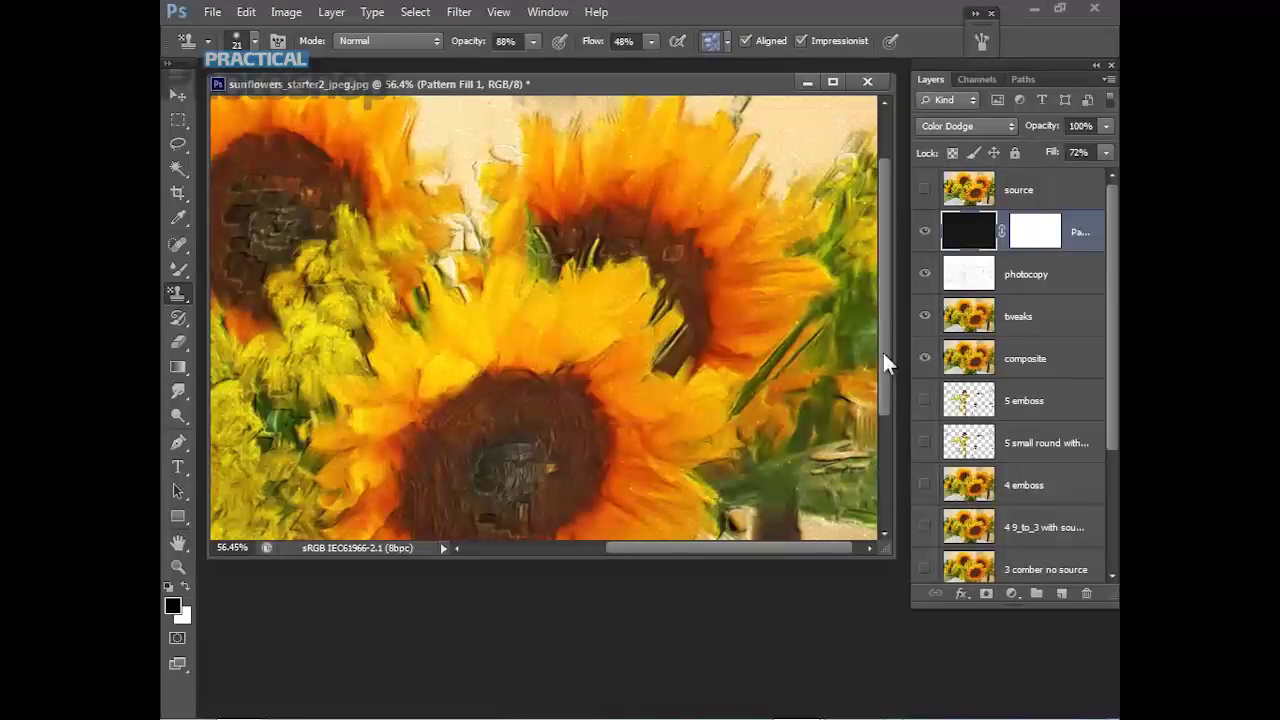
Erase the canvas texture from the front sunflower's upper and right-hand petals with a 43 px eraser at 74% opacity.
scroll(884, 350, "up", 2)
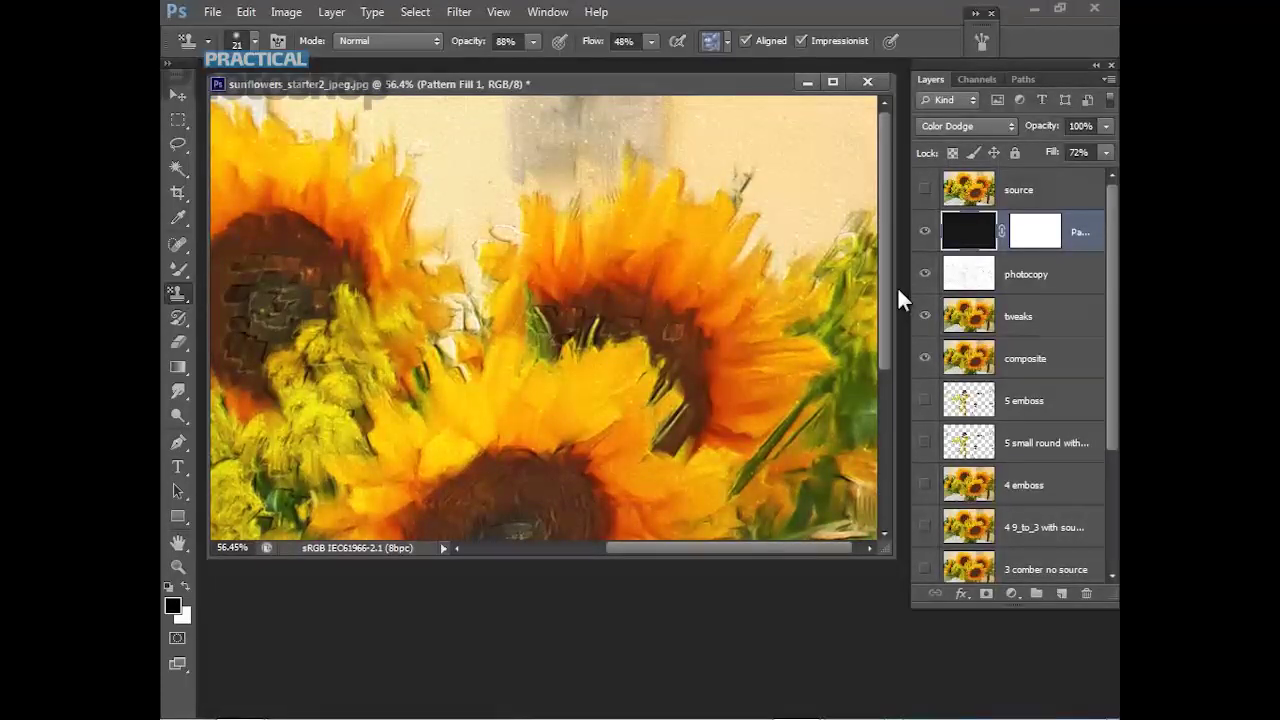
left_click(178, 566)
left_click_drag(594, 428, 639, 437)
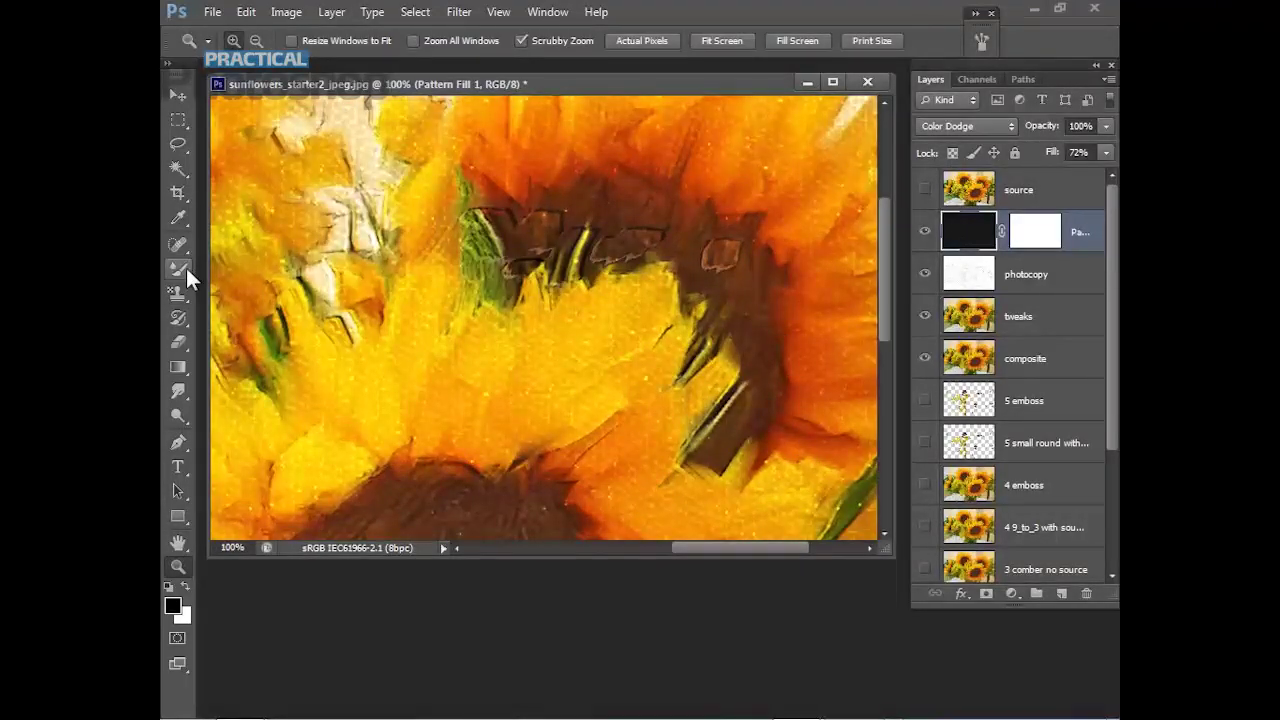
left_click(180, 334)
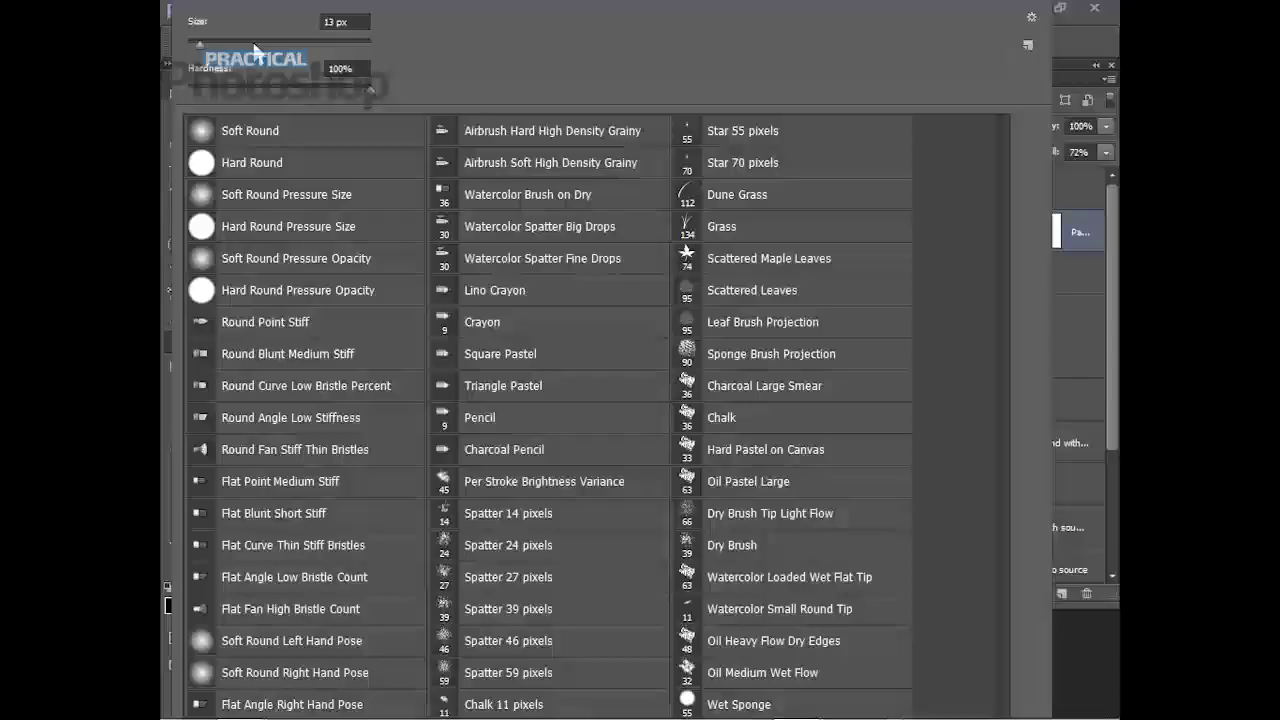
left_click(252, 42)
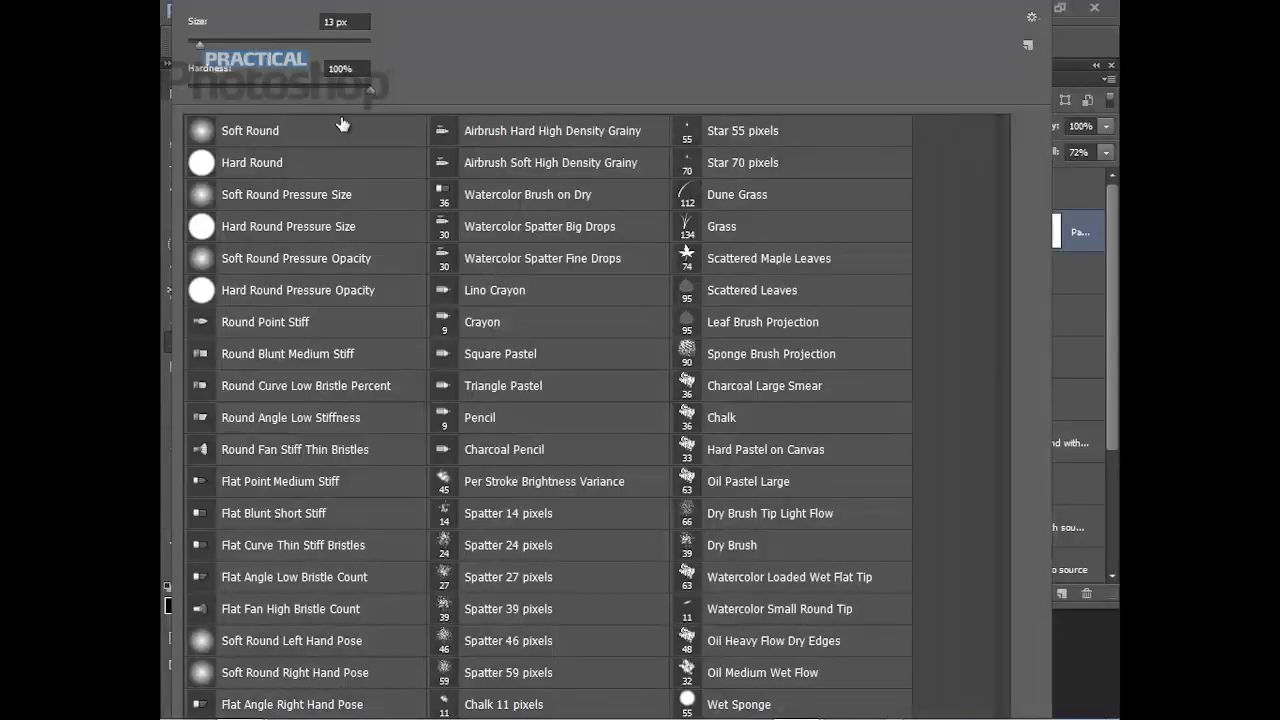
left_click_drag(200, 44, 227, 44)
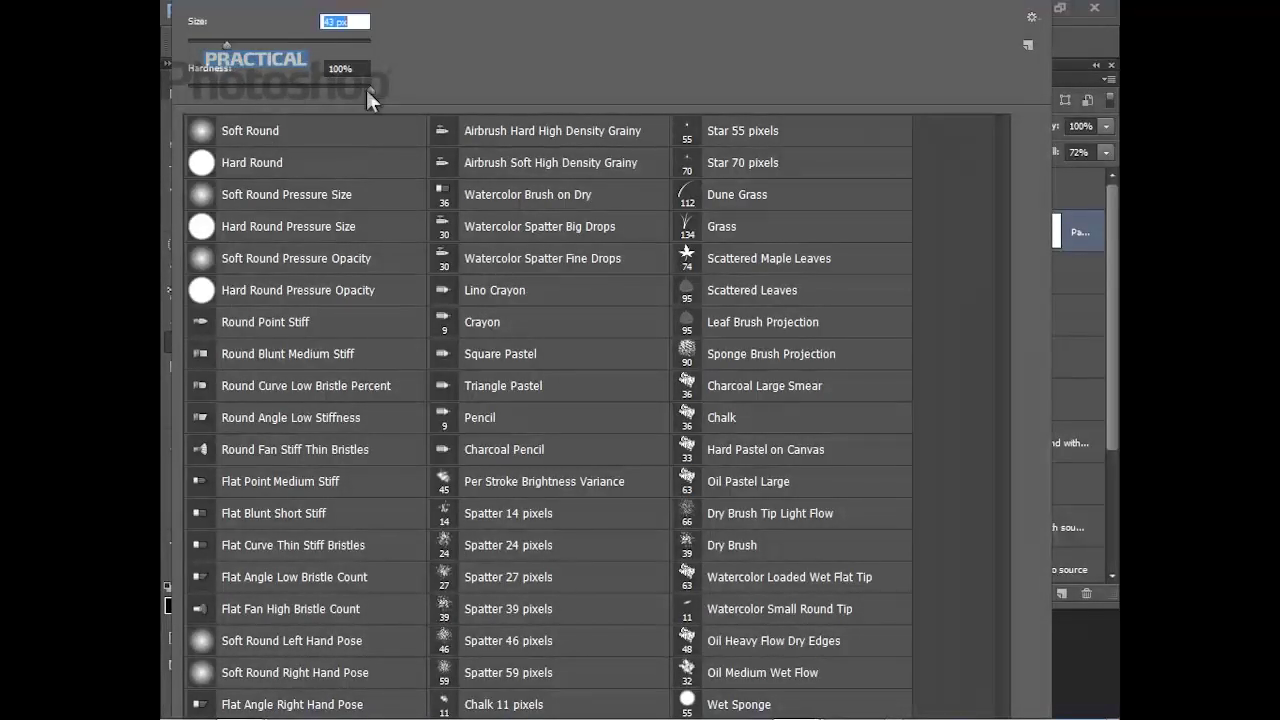
left_click(1102, 72)
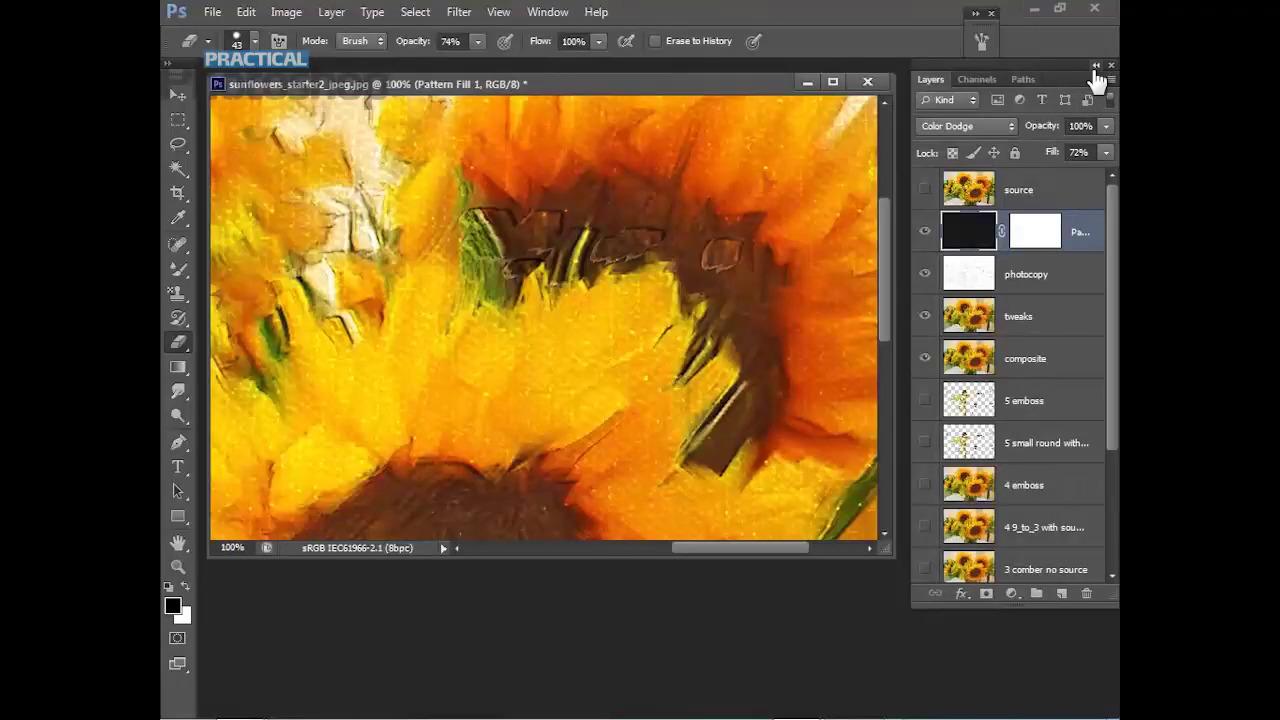
mouse_move(655, 285)
left_mouse_down()
mouse_move(603, 327)
mouse_move(601, 356)
mouse_move(629, 289)
mouse_move(584, 302)
mouse_move(531, 423)
mouse_move(584, 374)
mouse_move(481, 334)
mouse_move(432, 449)
mouse_move(464, 454)
mouse_move(419, 394)
mouse_move(421, 315)
mouse_move(395, 376)
mouse_move(549, 210)
mouse_move(524, 190)
mouse_move(564, 208)
mouse_move(556, 270)
mouse_move(590, 201)
mouse_move(628, 219)
mouse_move(655, 202)
mouse_move(654, 159)
mouse_move(671, 142)
mouse_move(679, 237)
mouse_move(667, 238)
mouse_move(696, 286)
mouse_move(738, 296)
mouse_move(758, 375)
mouse_move(721, 445)
mouse_move(720, 387)
mouse_move(669, 448)
mouse_move(705, 386)
mouse_move(670, 366)
mouse_move(613, 407)
mouse_move(647, 461)
mouse_move(597, 463)
mouse_move(668, 478)
mouse_move(613, 497)
mouse_move(657, 493)
mouse_move(579, 431)
mouse_move(655, 432)
left_mouse_up()
left_click_drag(884, 331, 883, 428)
mouse_move(669, 284)
left_mouse_down()
mouse_move(780, 242)
mouse_move(648, 203)
mouse_move(814, 188)
mouse_move(731, 198)
mouse_move(733, 163)
mouse_move(746, 160)
mouse_move(712, 298)
mouse_move(397, 237)
mouse_move(381, 240)
mouse_move(371, 270)
mouse_move(388, 281)
mouse_move(357, 277)
mouse_move(298, 311)
mouse_move(273, 296)
mouse_move(411, 171)
mouse_move(305, 152)
mouse_move(297, 168)
mouse_move(304, 177)
mouse_move(321, 139)
mouse_move(367, 105)
mouse_move(393, 120)
mouse_move(411, 177)
mouse_move(411, 165)
mouse_move(349, 362)
mouse_move(304, 428)
mouse_move(286, 420)
mouse_move(322, 406)
mouse_move(326, 432)
mouse_move(338, 375)
mouse_move(383, 400)
mouse_move(383, 446)
mouse_move(445, 459)
mouse_move(462, 378)
left_mouse_up()
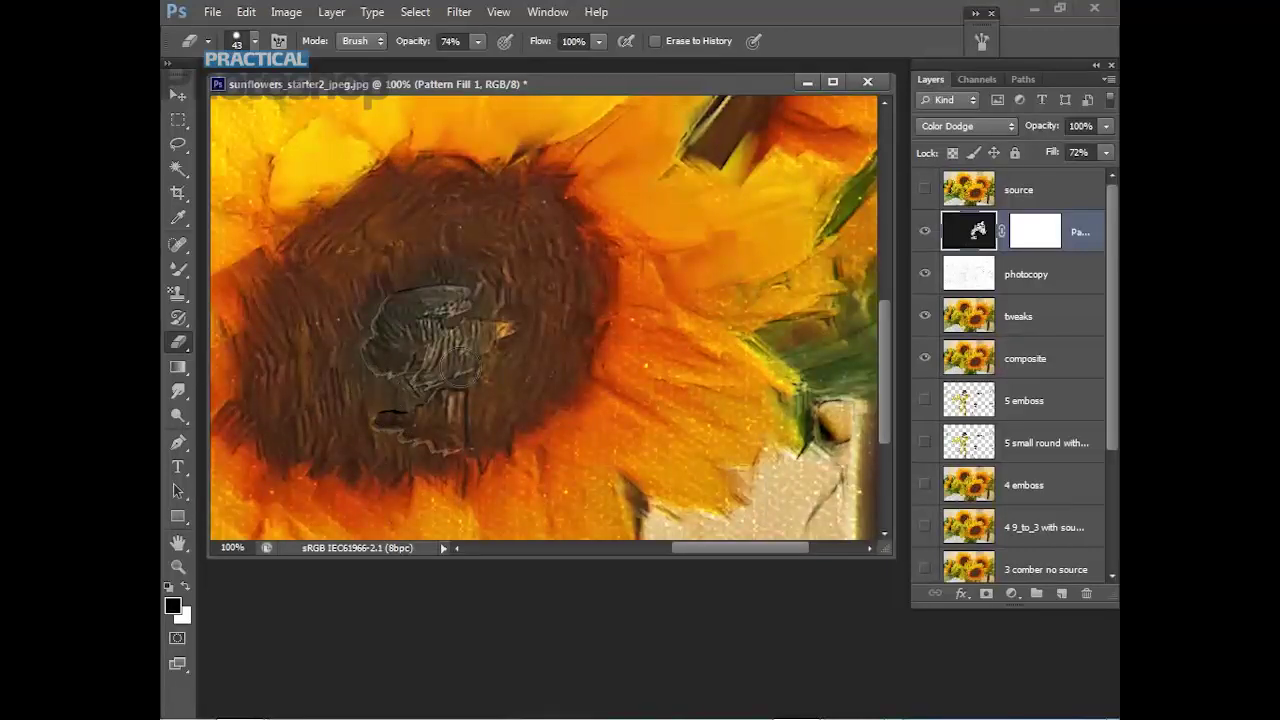
Erase the canvas texture from the front sunflower's dark centre and lower petals.
mouse_move(395, 352)
left_mouse_down()
mouse_move(473, 290)
mouse_move(510, 318)
mouse_move(532, 349)
mouse_move(505, 375)
mouse_move(493, 440)
mouse_move(573, 377)
mouse_move(558, 218)
mouse_move(643, 321)
mouse_move(631, 325)
mouse_move(617, 281)
mouse_move(651, 316)
mouse_move(626, 333)
mouse_move(736, 391)
mouse_move(778, 437)
mouse_move(735, 371)
mouse_move(736, 423)
mouse_move(663, 388)
mouse_move(690, 428)
mouse_move(625, 424)
mouse_move(673, 474)
mouse_move(565, 420)
mouse_move(595, 451)
mouse_move(562, 446)
mouse_move(595, 538)
mouse_move(581, 470)
mouse_move(515, 465)
mouse_move(505, 518)
mouse_move(519, 460)
mouse_move(588, 495)
left_mouse_up()
scroll(691, 548, "left", 3)
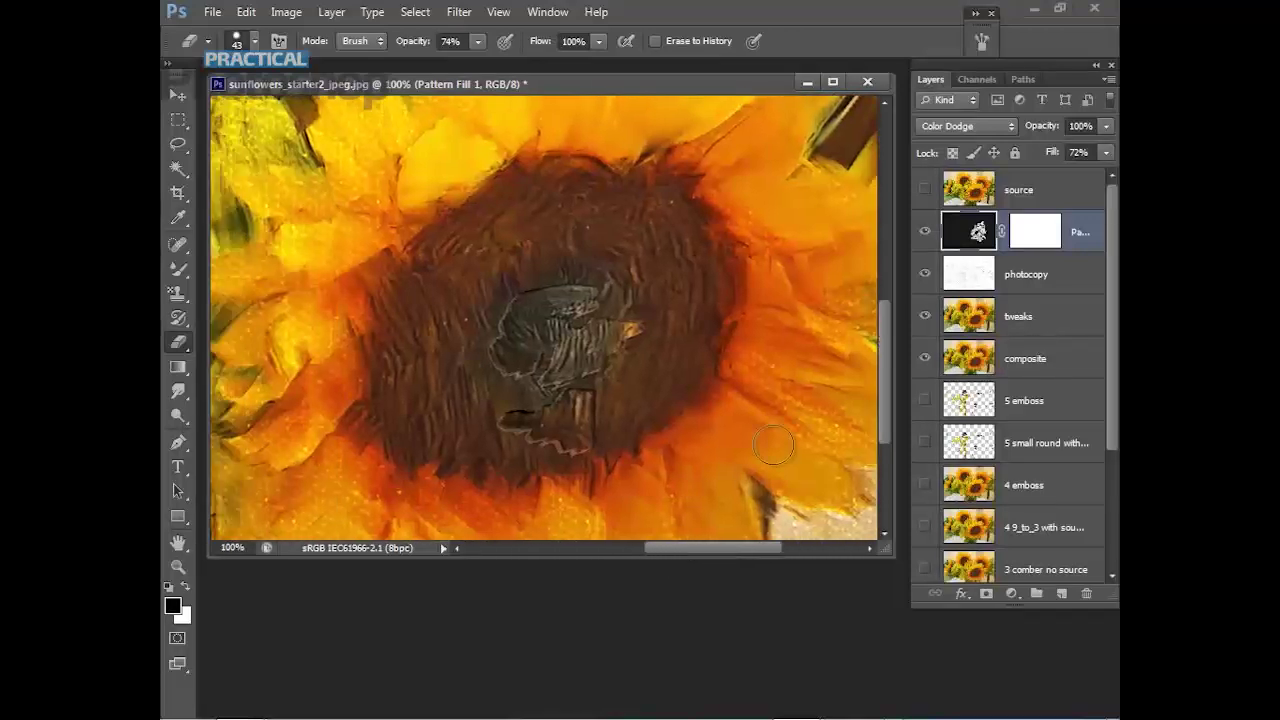
left_click_drag(884, 384, 880, 471)
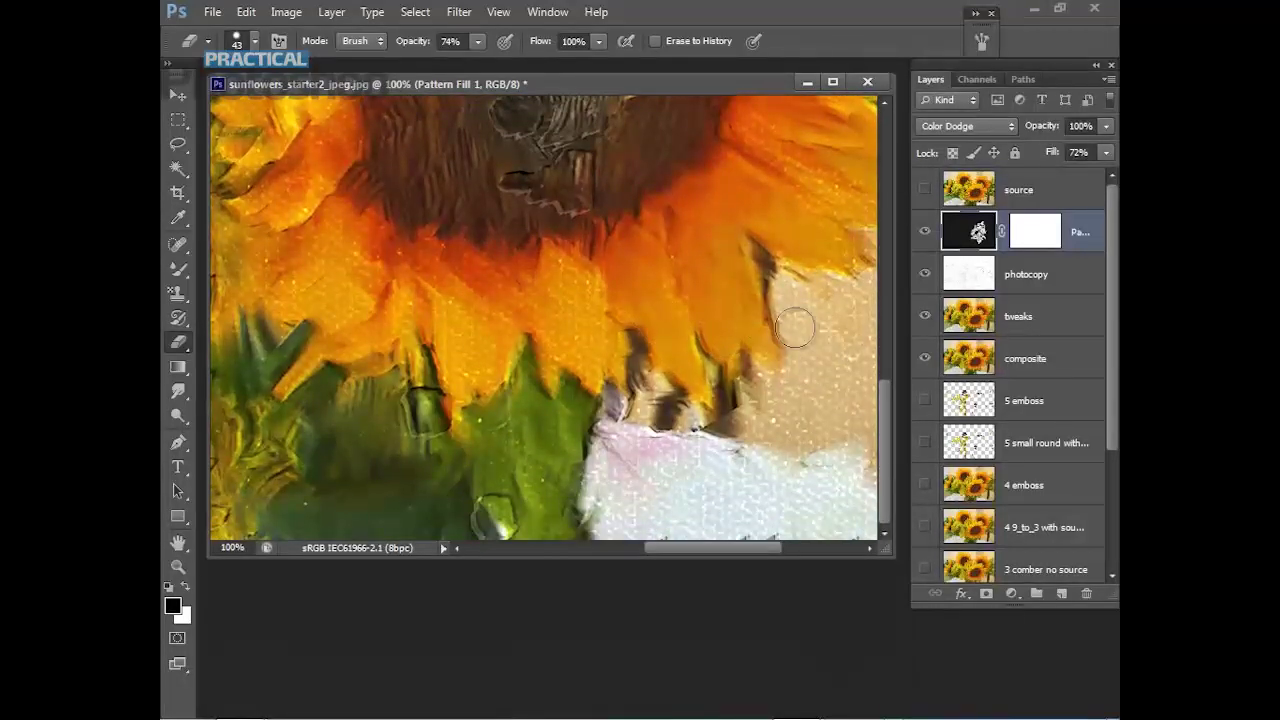
mouse_move(591, 325)
left_mouse_down()
mouse_move(555, 265)
mouse_move(589, 356)
mouse_move(590, 268)
mouse_move(565, 430)
left_mouse_up()
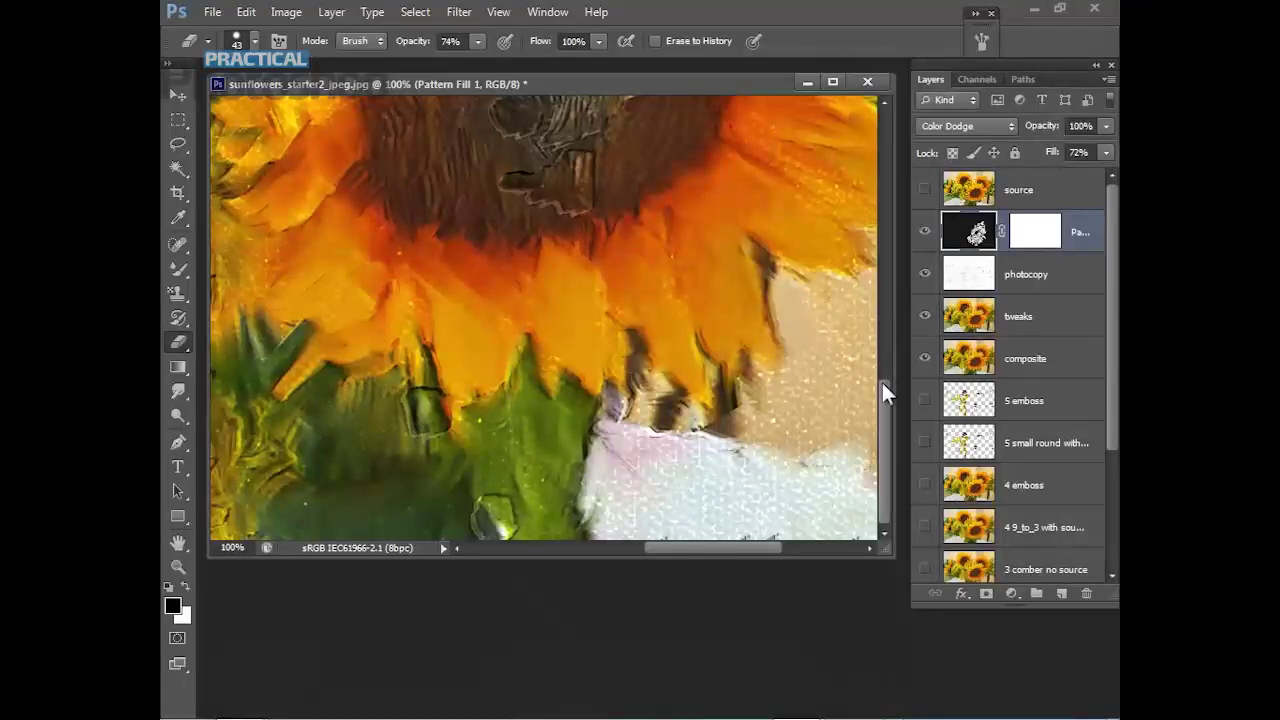
Erase the canvas texture from the petals at the top of the front sunflower and from the sunflower behind it on the right.
scroll(882, 382, "up", 2)
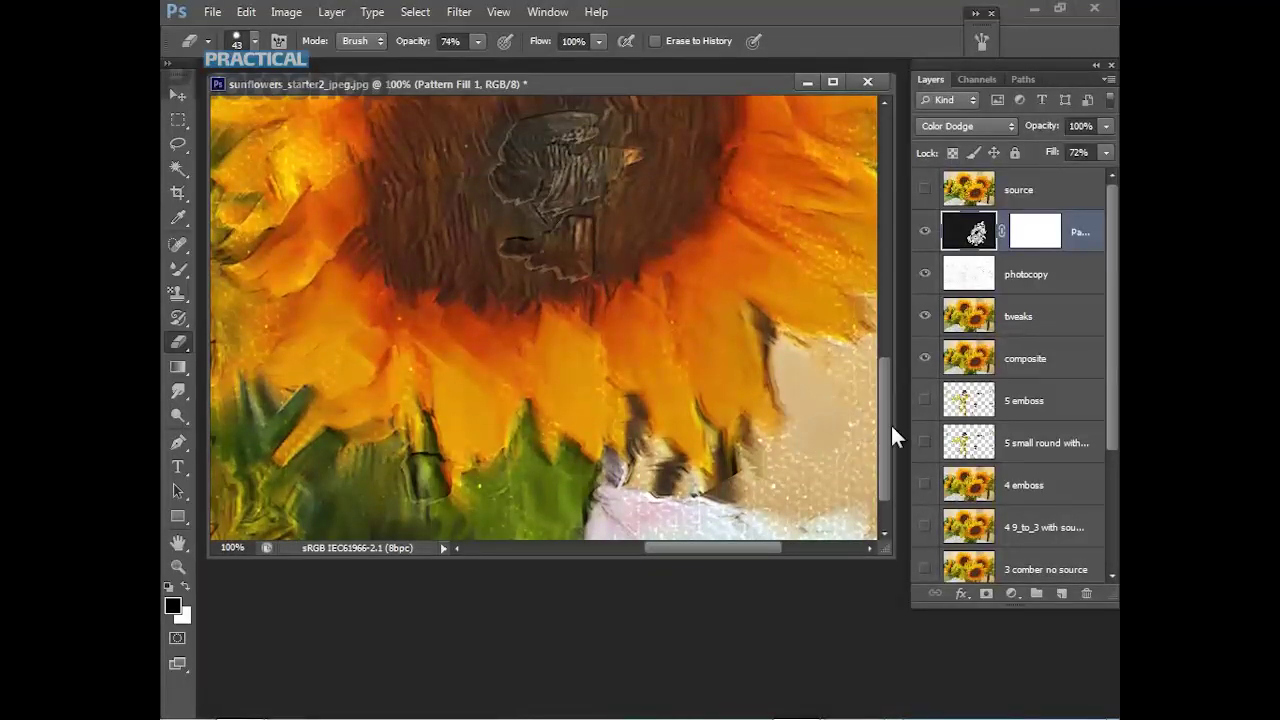
scroll(891, 425, "up", 3)
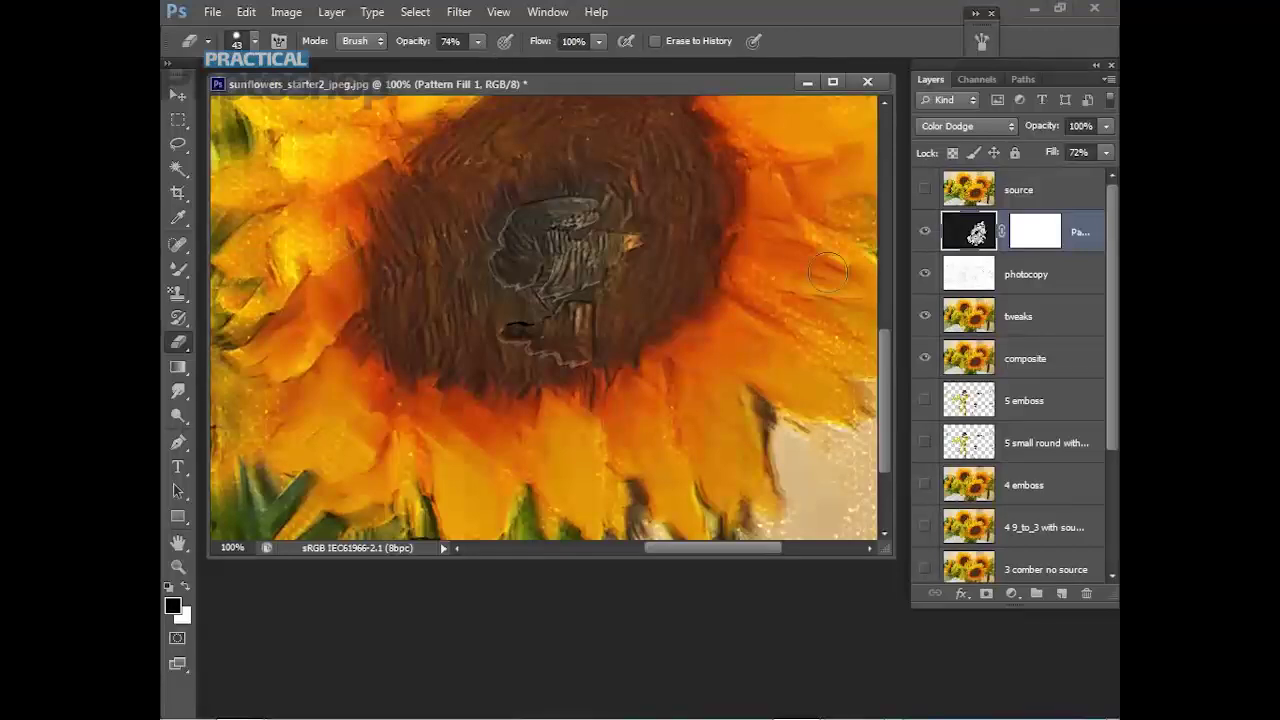
left_click_drag(885, 343, 886, 210)
mouse_move(577, 135)
left_mouse_down()
mouse_move(541, 175)
mouse_move(565, 215)
left_mouse_up()
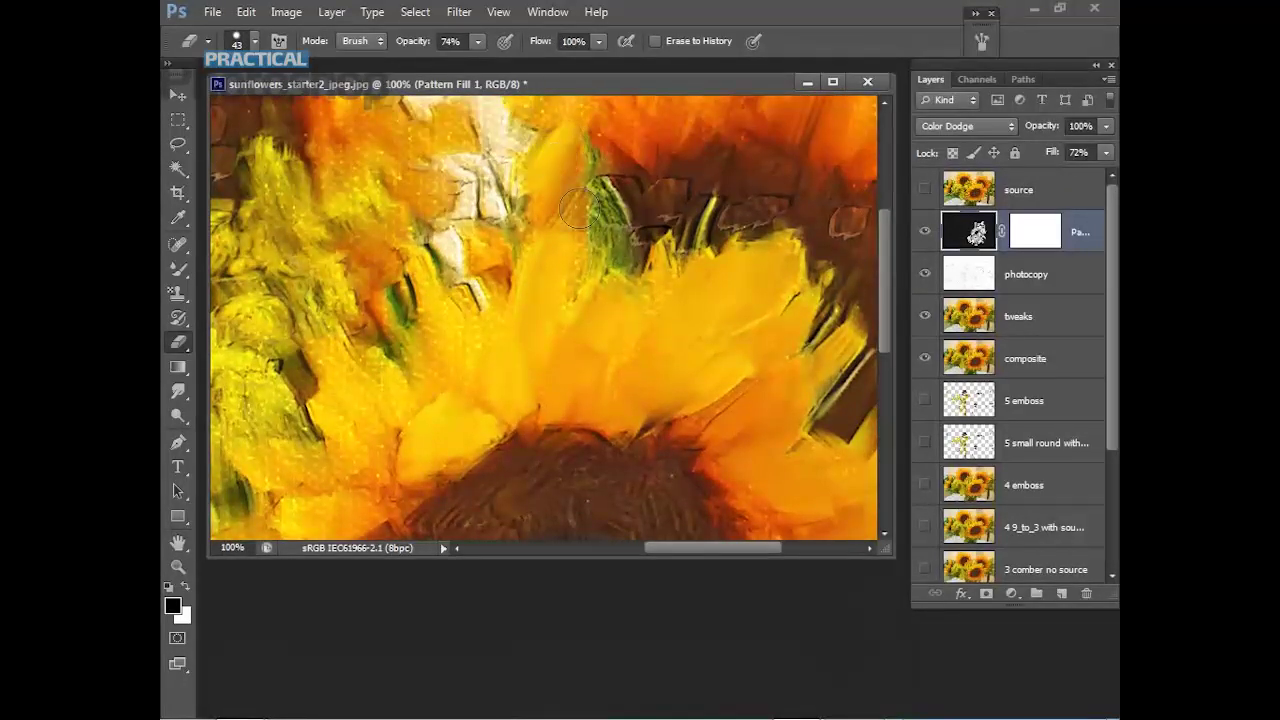
left_click_drag(882, 311, 888, 235)
mouse_move(827, 150)
left_mouse_down()
mouse_move(807, 220)
mouse_move(789, 150)
mouse_move(754, 269)
mouse_move(762, 261)
mouse_move(673, 201)
mouse_move(612, 190)
mouse_move(607, 255)
mouse_move(604, 223)
mouse_move(654, 213)
mouse_move(648, 114)
mouse_move(644, 185)
mouse_move(622, 117)
mouse_move(673, 203)
mouse_move(748, 112)
mouse_move(751, 152)
mouse_move(718, 196)
mouse_move(769, 241)
left_mouse_up()
left_click_drag(880, 252, 886, 200)
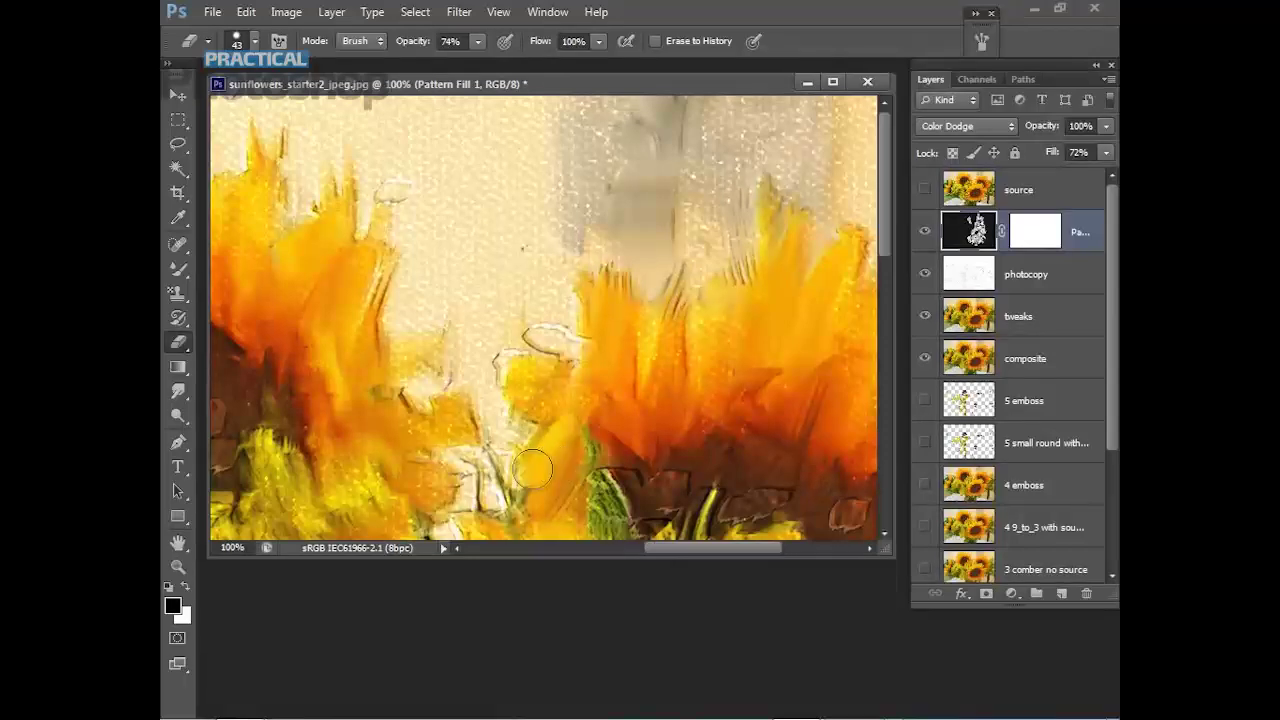
Erase the canvas texture from the dark centre and upper petals of the rear left-hand sunflower.
mouse_move(665, 549)
left_mouse_down()
mouse_move(651, 551)
mouse_move(675, 546)
mouse_move(608, 548)
left_mouse_up()
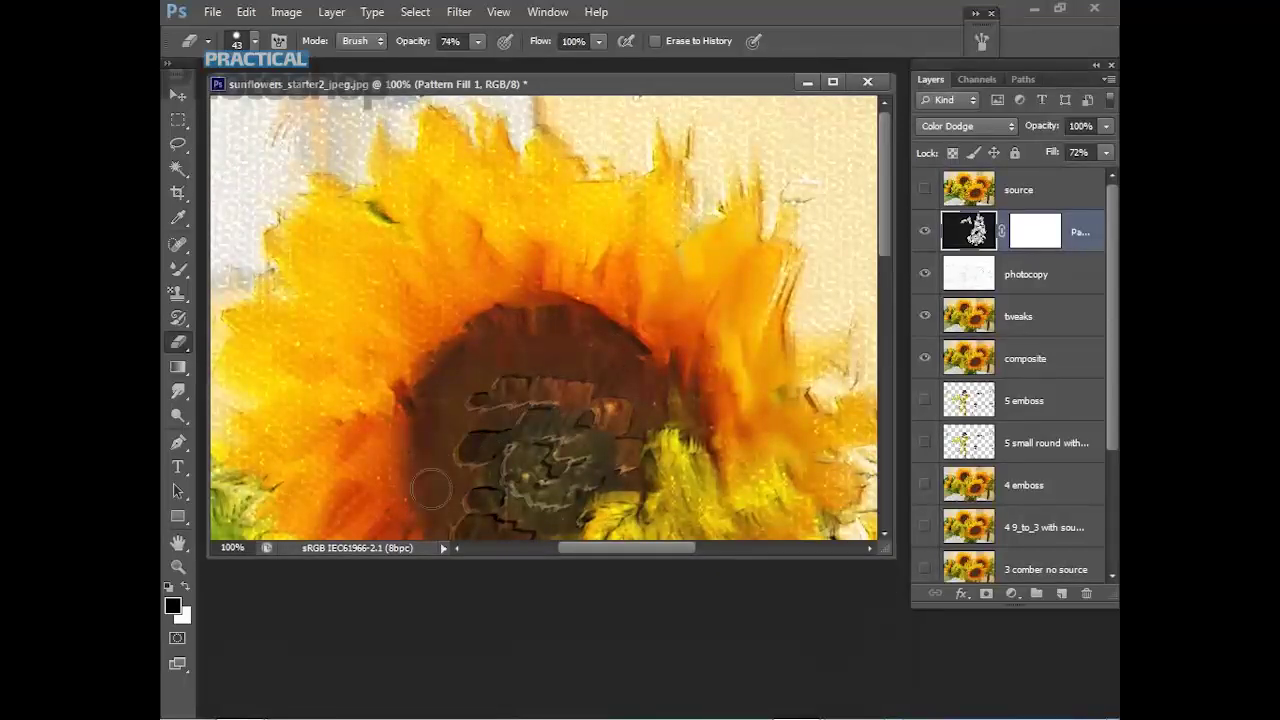
mouse_move(578, 460)
left_mouse_down()
mouse_move(612, 464)
mouse_move(533, 510)
mouse_move(590, 492)
left_mouse_up()
mouse_move(539, 151)
left_mouse_down()
mouse_move(467, 122)
mouse_move(425, 160)
mouse_move(437, 236)
mouse_move(504, 216)
mouse_move(471, 172)
mouse_move(410, 184)
mouse_move(382, 295)
mouse_move(318, 237)
mouse_move(294, 296)
mouse_move(291, 254)
mouse_move(360, 295)
mouse_move(371, 243)
mouse_move(422, 302)
mouse_move(383, 181)
mouse_move(336, 113)
mouse_move(345, 172)
mouse_move(500, 322)
mouse_move(483, 117)
left_mouse_up()
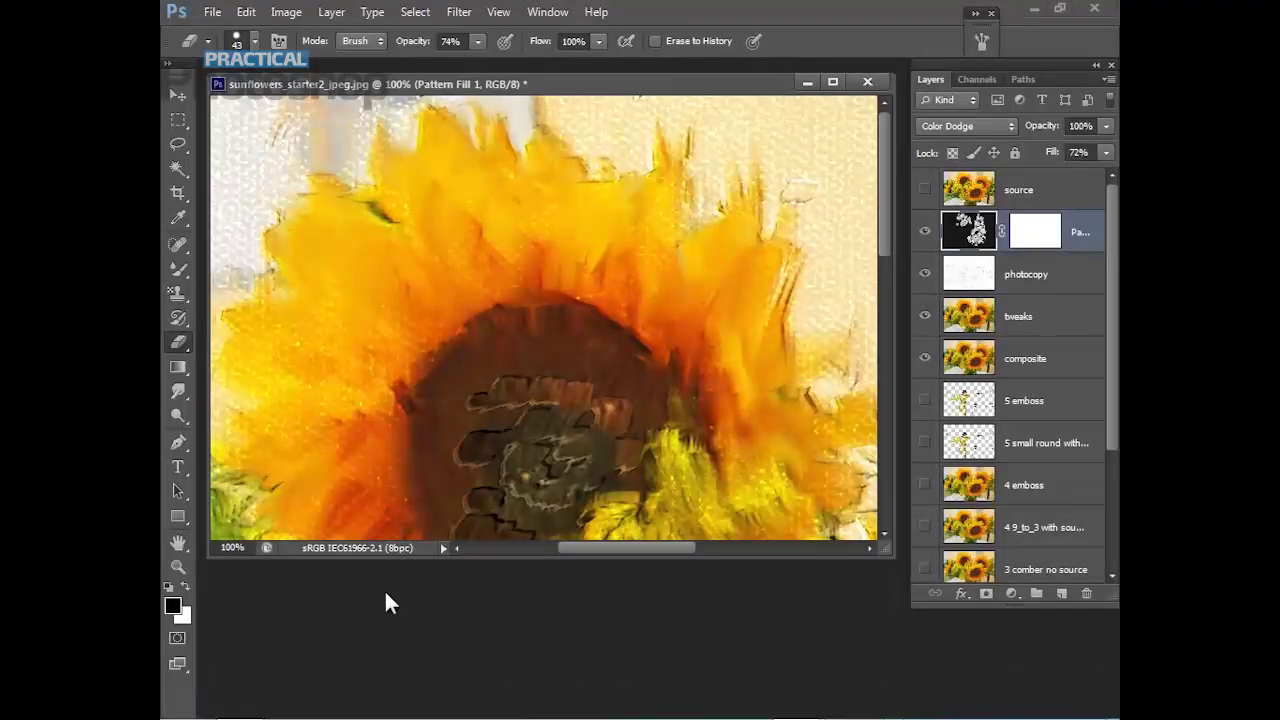
Set the pattern layer's fill to 65% and check the canvas texture across the whole painting.
key("ctrl+0")
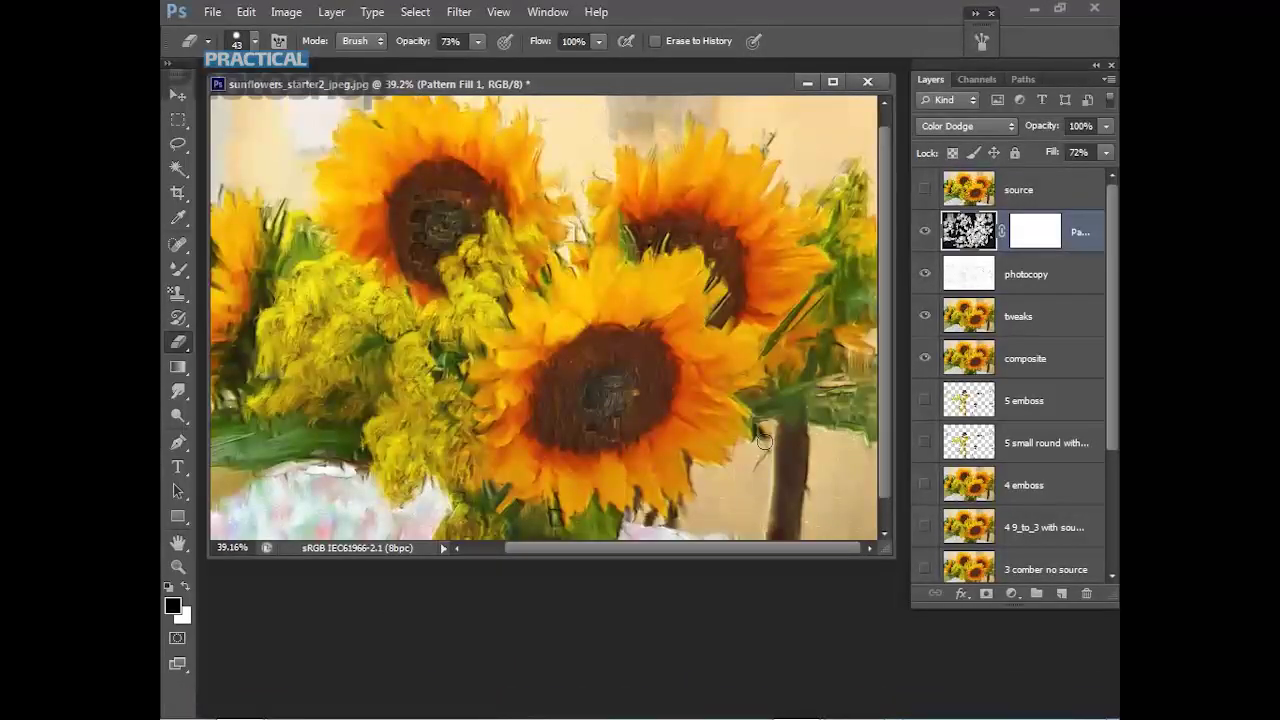
scroll(762, 440, "up", 3)
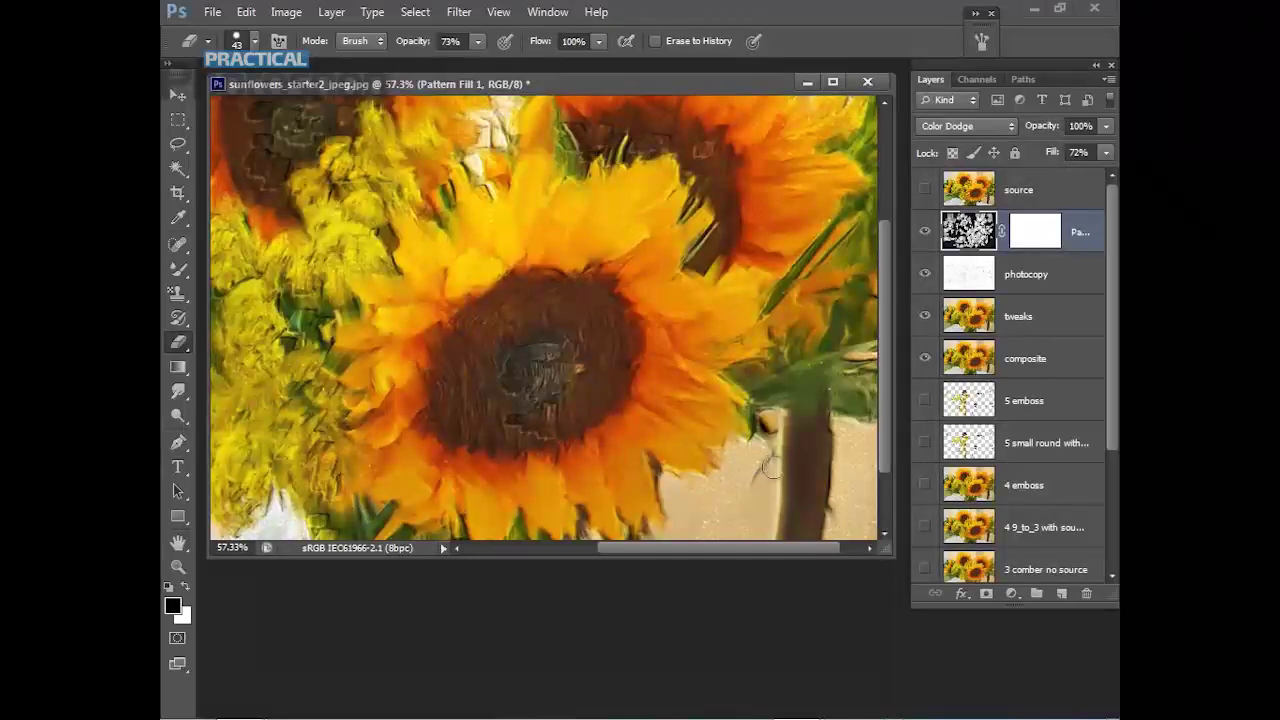
scroll(770, 468, "down", 1)
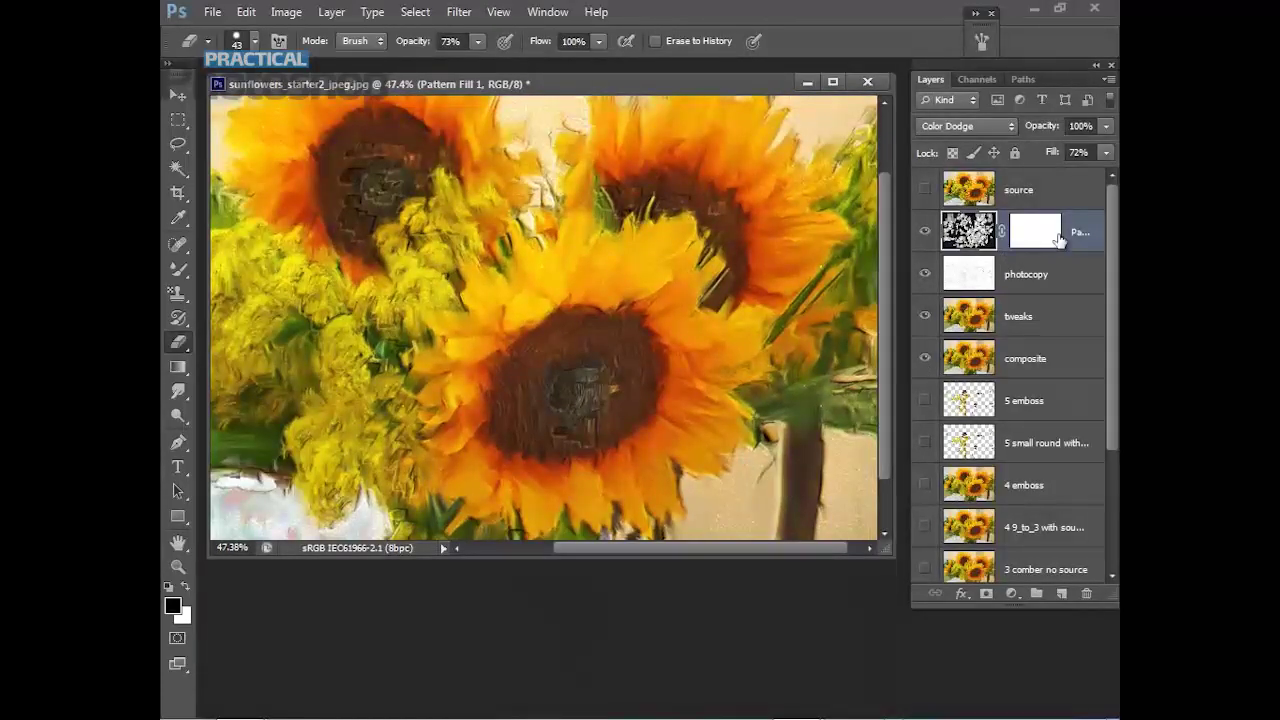
left_click(1106, 152)
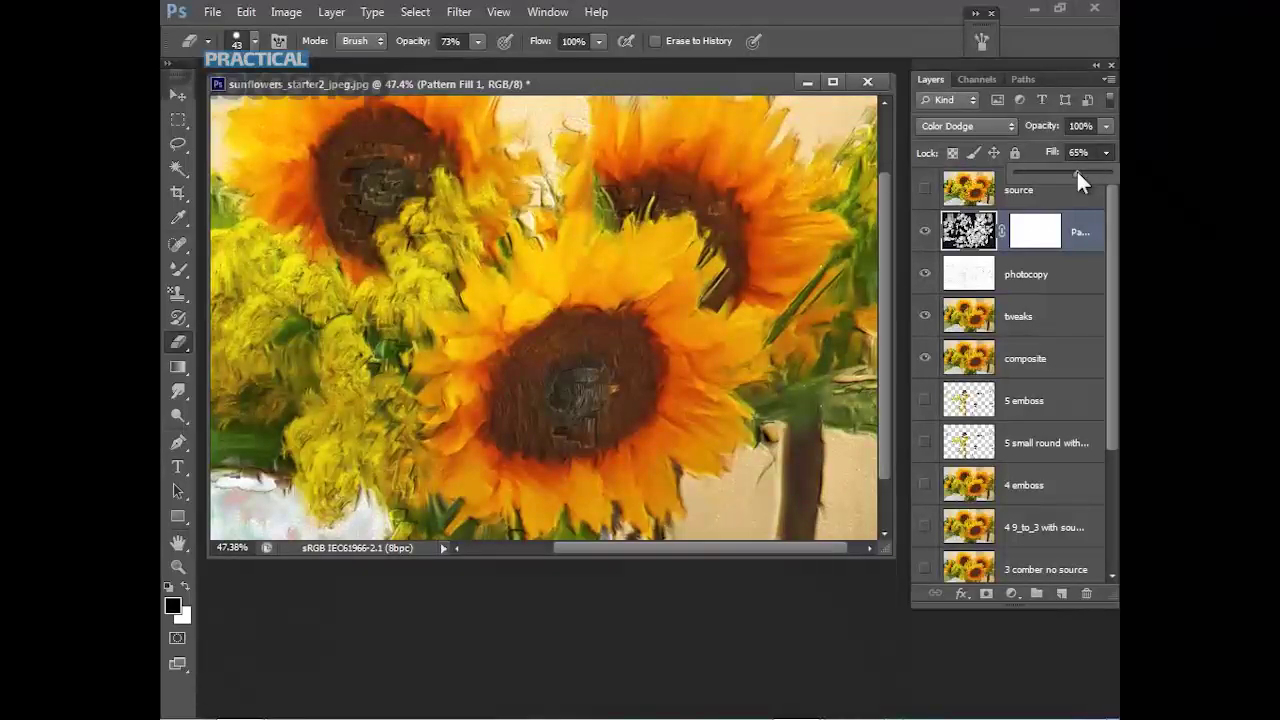
left_click_drag(882, 447, 881, 513)
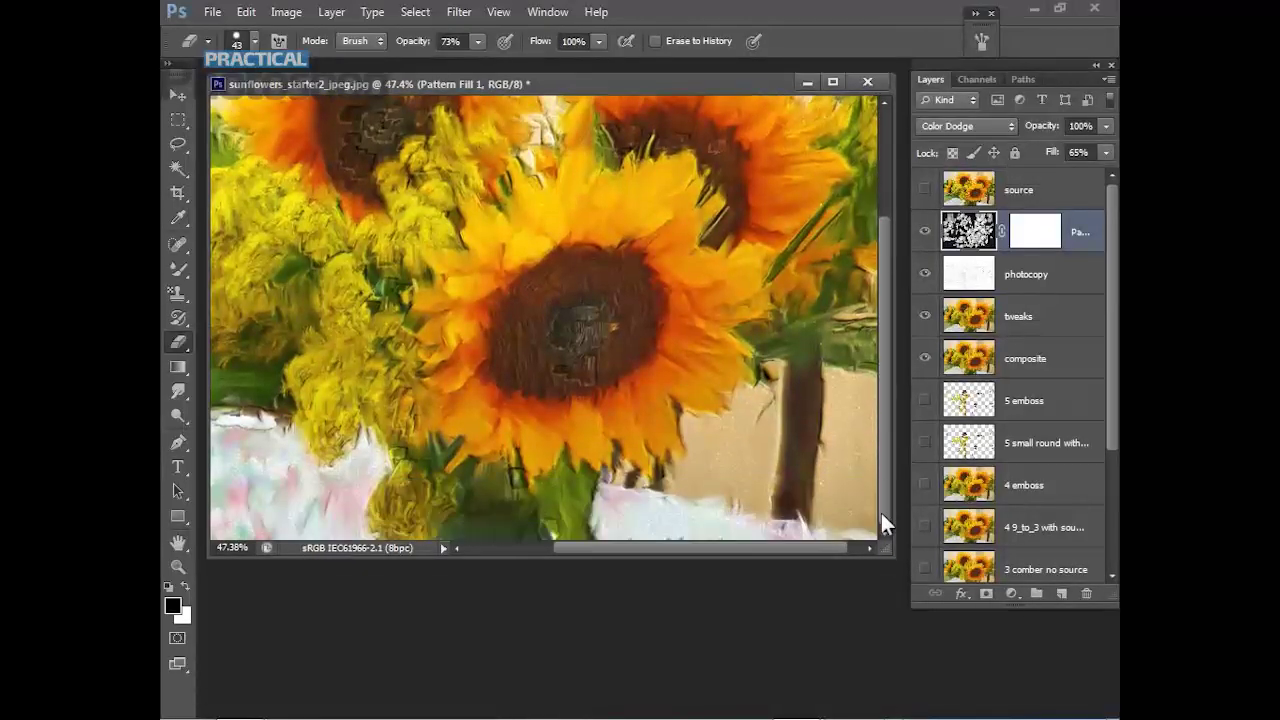
scroll(848, 444, "down", 1)
scroll(848, 444, "up", 3)
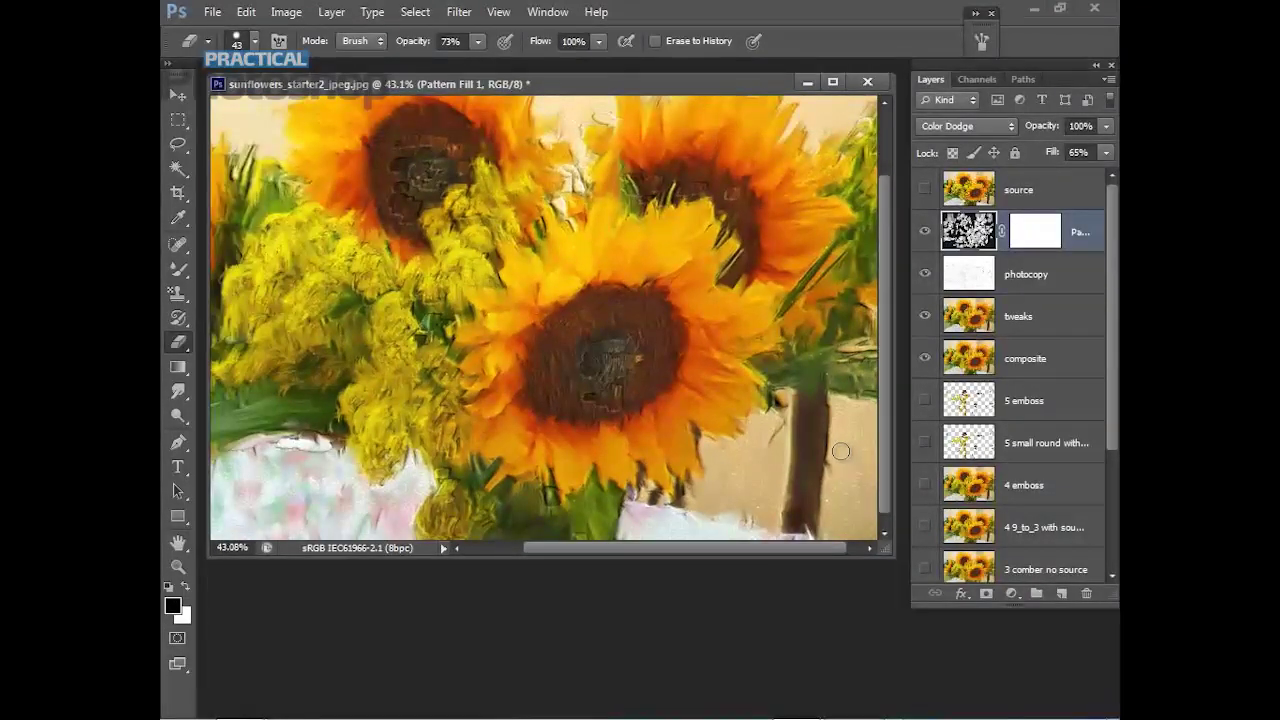
scroll(825, 431, "up", 1)
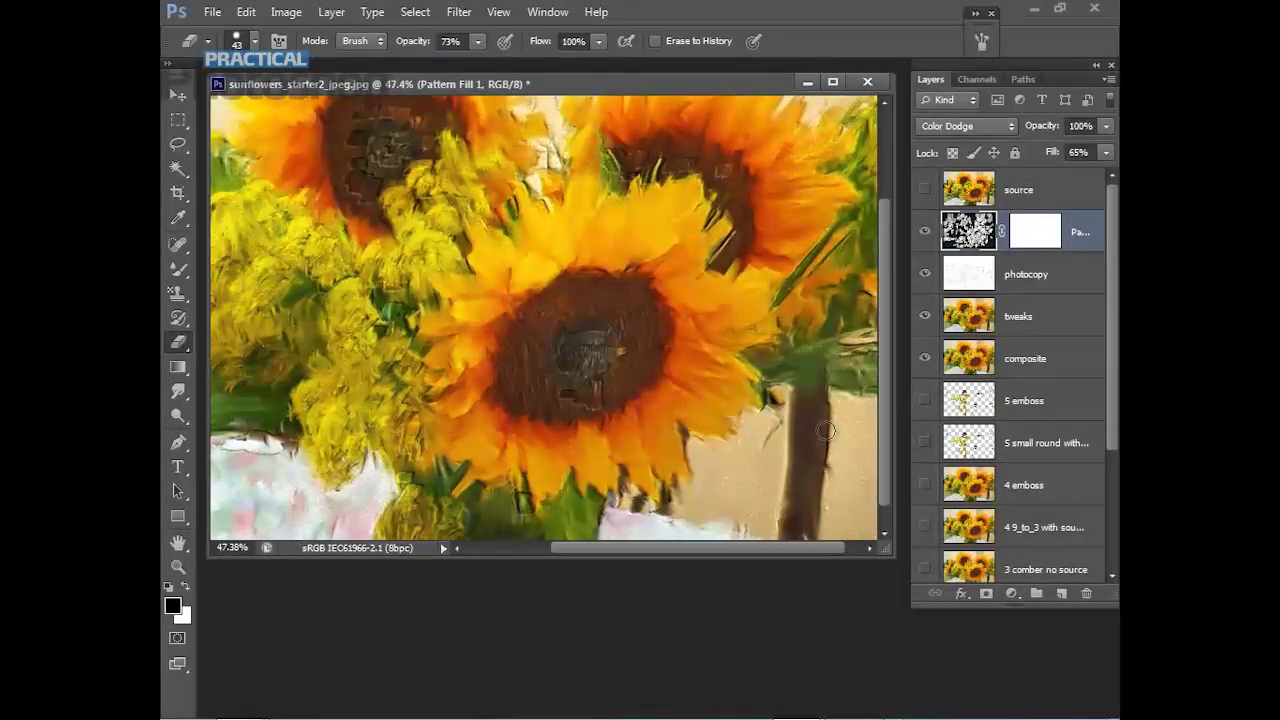
scroll(822, 430, "down", 1)
scroll(817, 428, "down", 1)
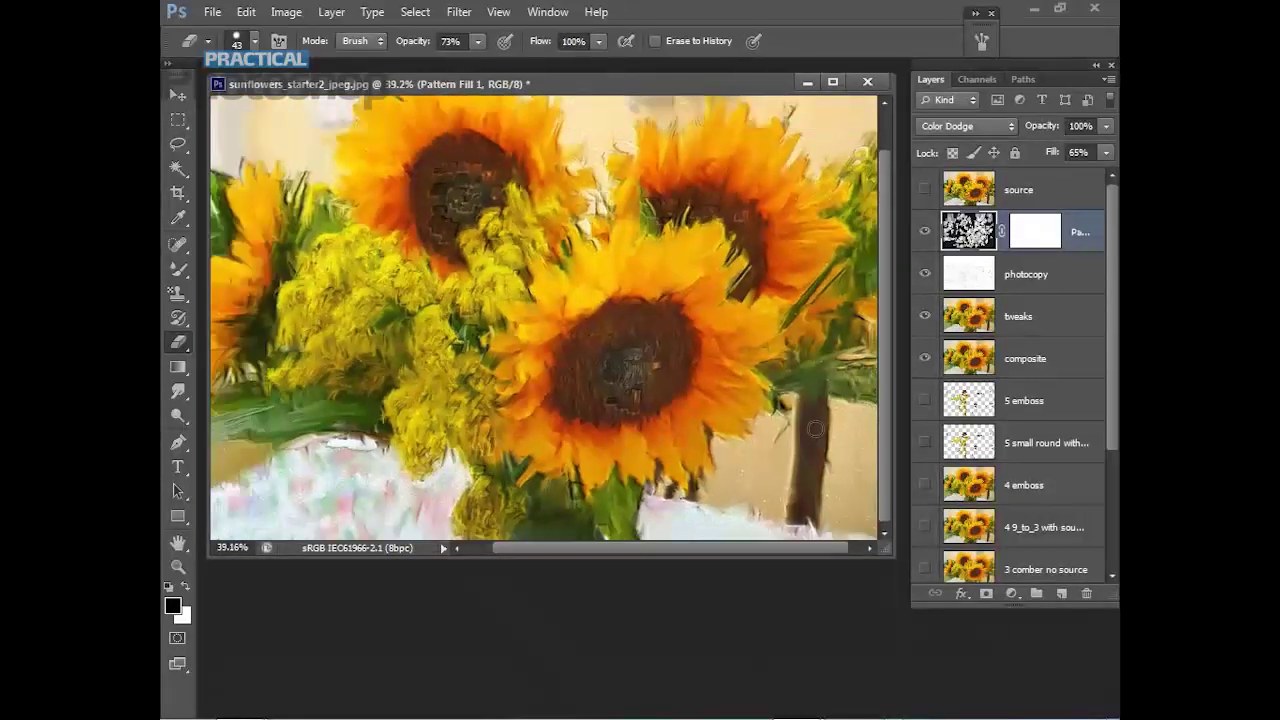